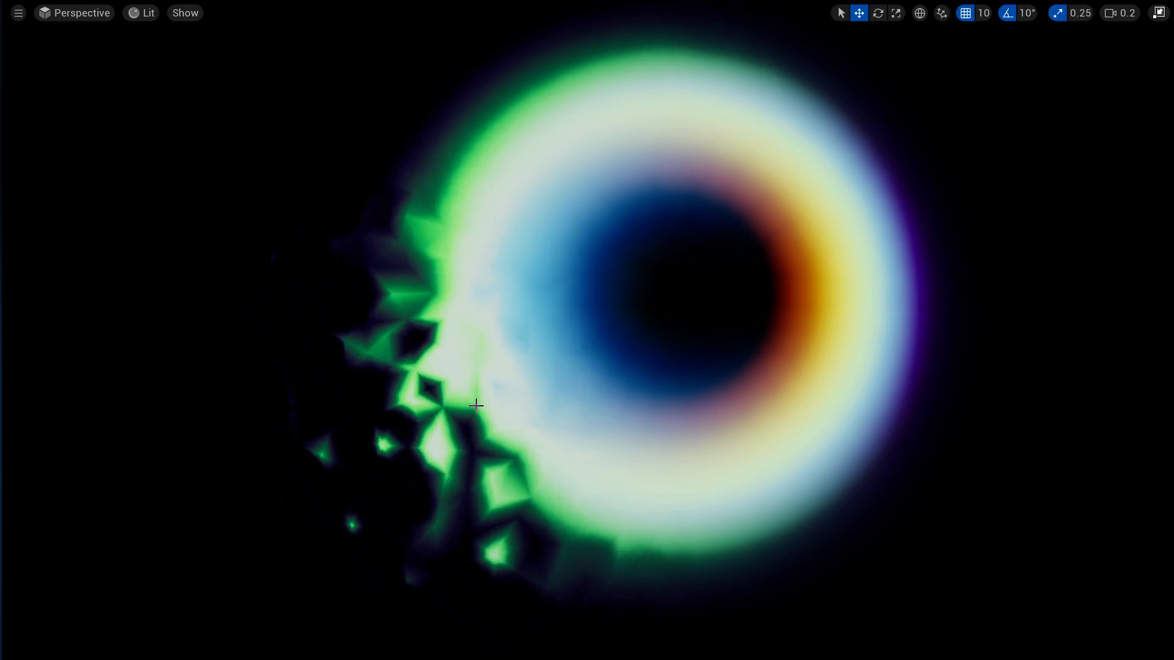
# Examine the glowing ring-shaped blob and its fractured edge in the full-screen level viewport
pyautogui.moveTo(587, 330); pyautogui.dragTo(640, 317, button='right')
pyautogui.press('w')
pyautogui.press('s')
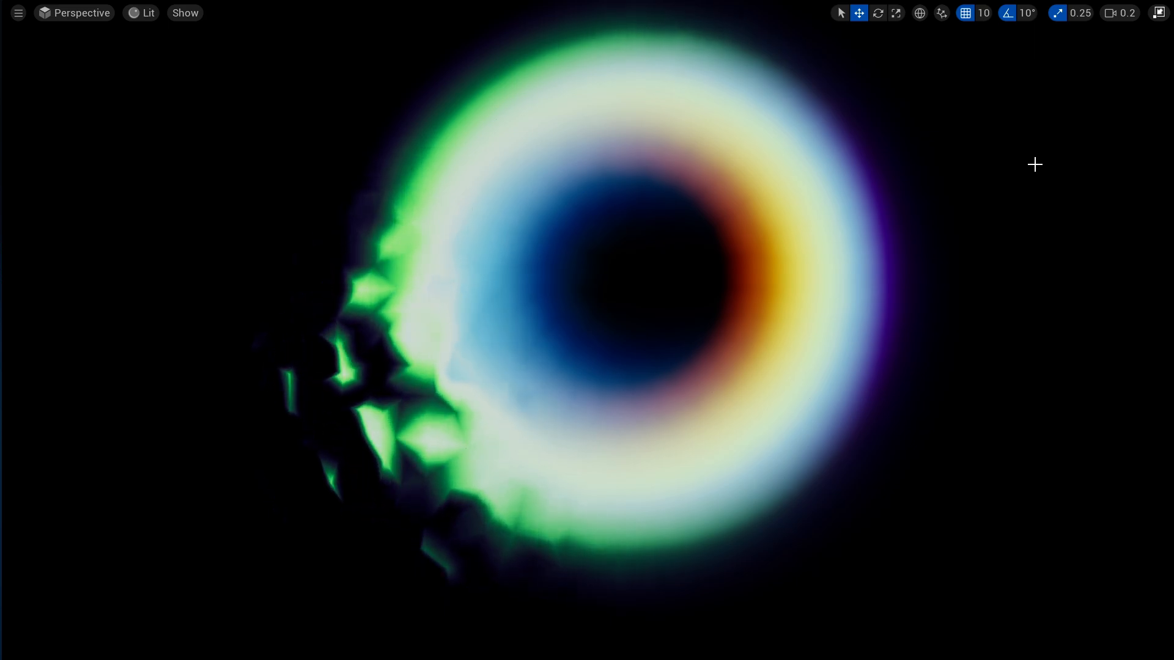
pyautogui.moveTo(1034, 165)
pyautogui.mouseDown(button='right')
pyautogui.moveTo(1064, 153)
pyautogui.moveTo(1033, 163)
pyautogui.mouseUp(button='right')
pyautogui.press('w')
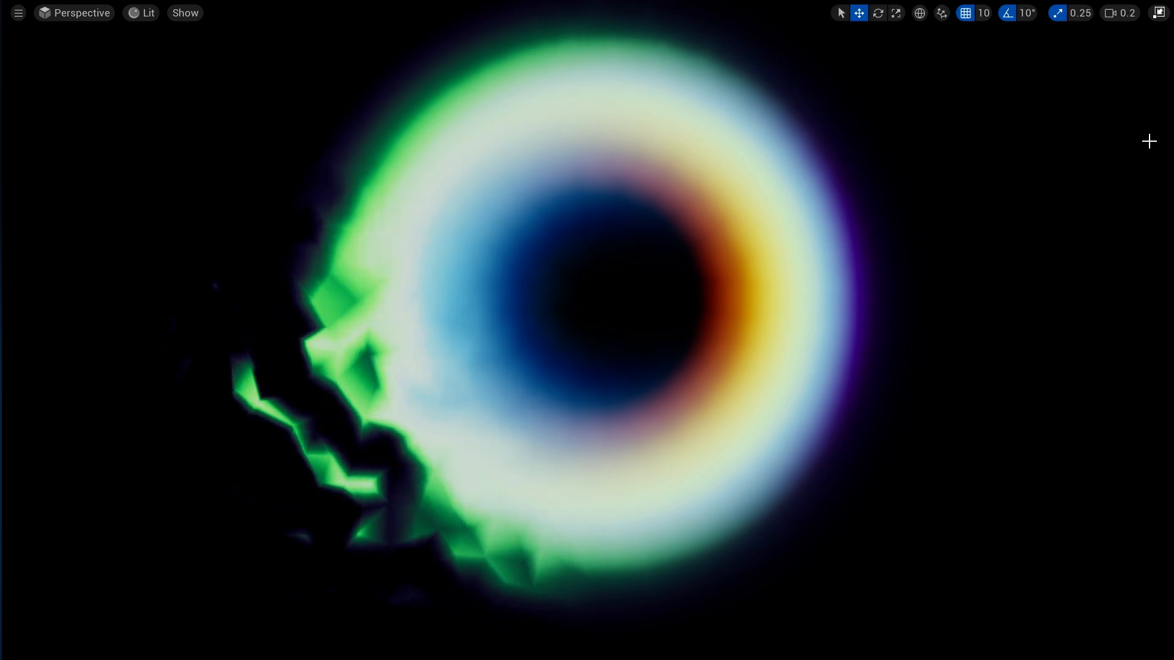
pyautogui.moveTo(1035, 121); pyautogui.dragTo(1035, 121, button='right')
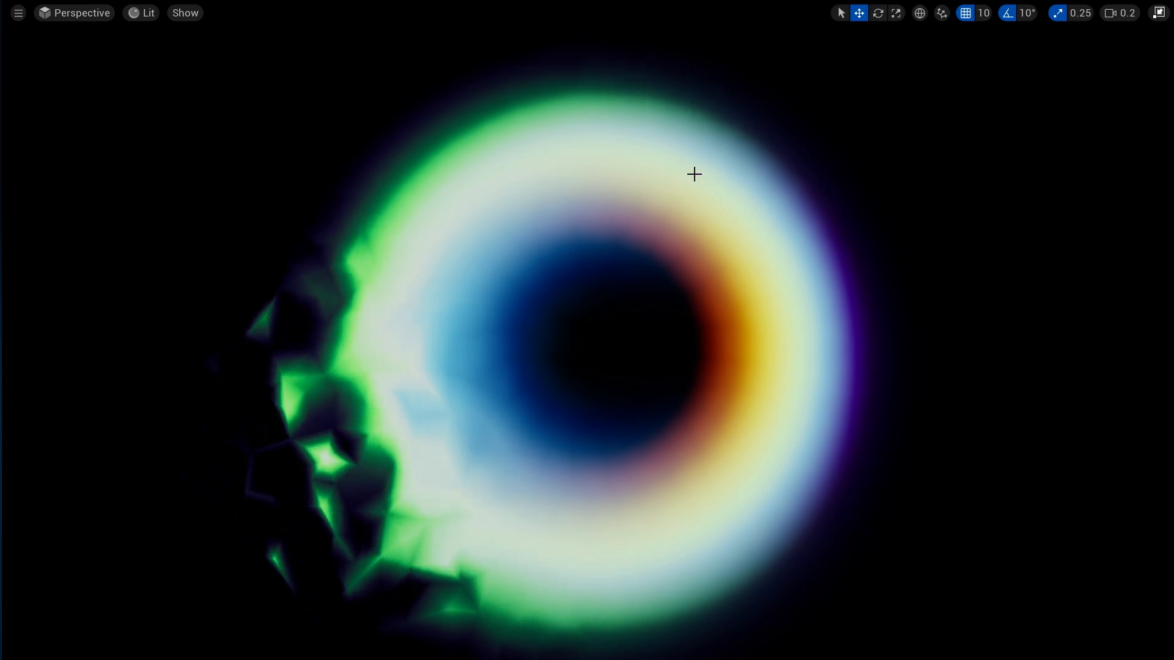
pyautogui.moveTo(872, 227); pyautogui.dragTo(872, 227, button='right')
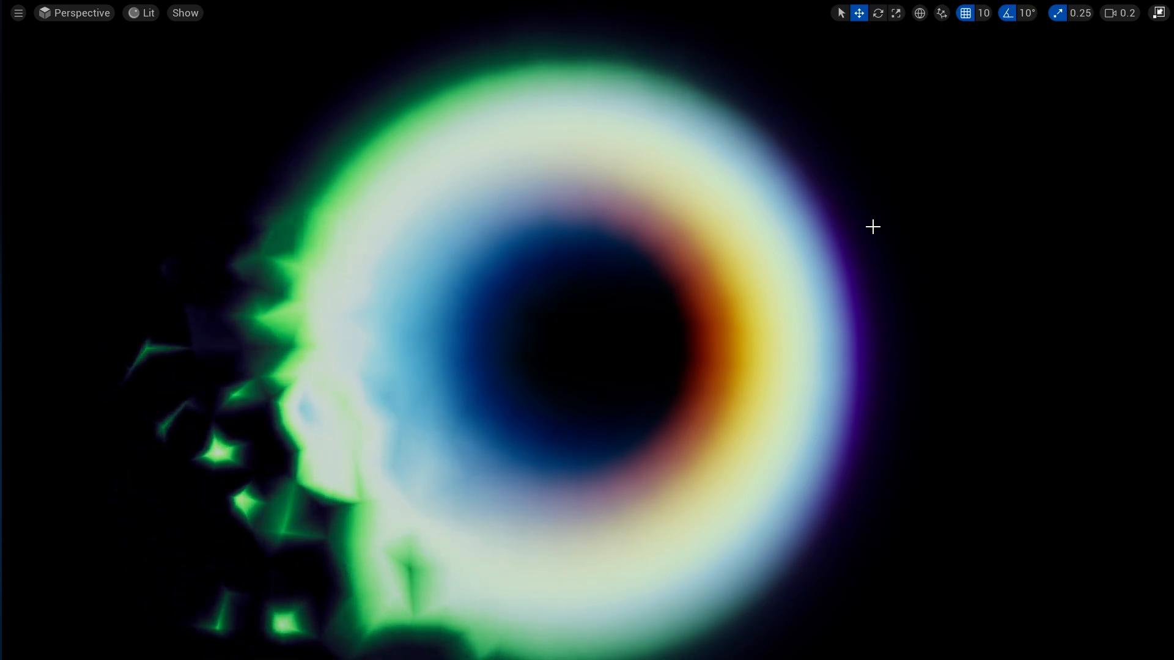
pyautogui.moveTo(719, 301); pyautogui.dragTo(732, 312, button='right')
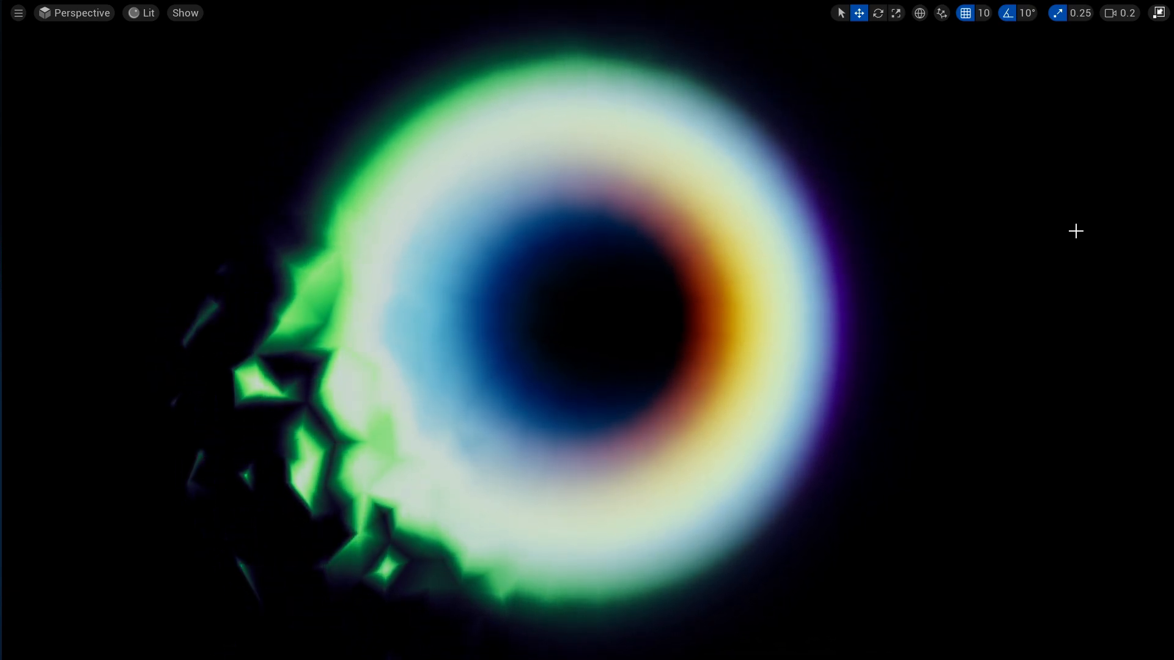
# Exit the full-screen viewport and open the M_Blob material from the 2024-05_Blob folder
pyautogui.press('F11')
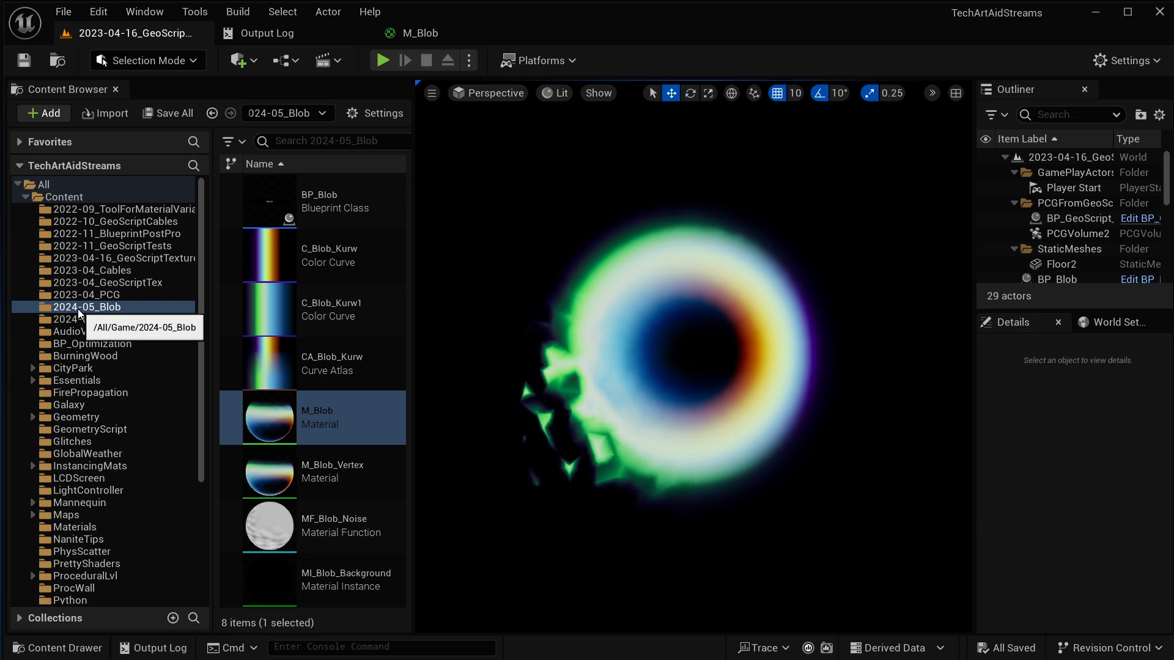
pyautogui.click(144, 307)
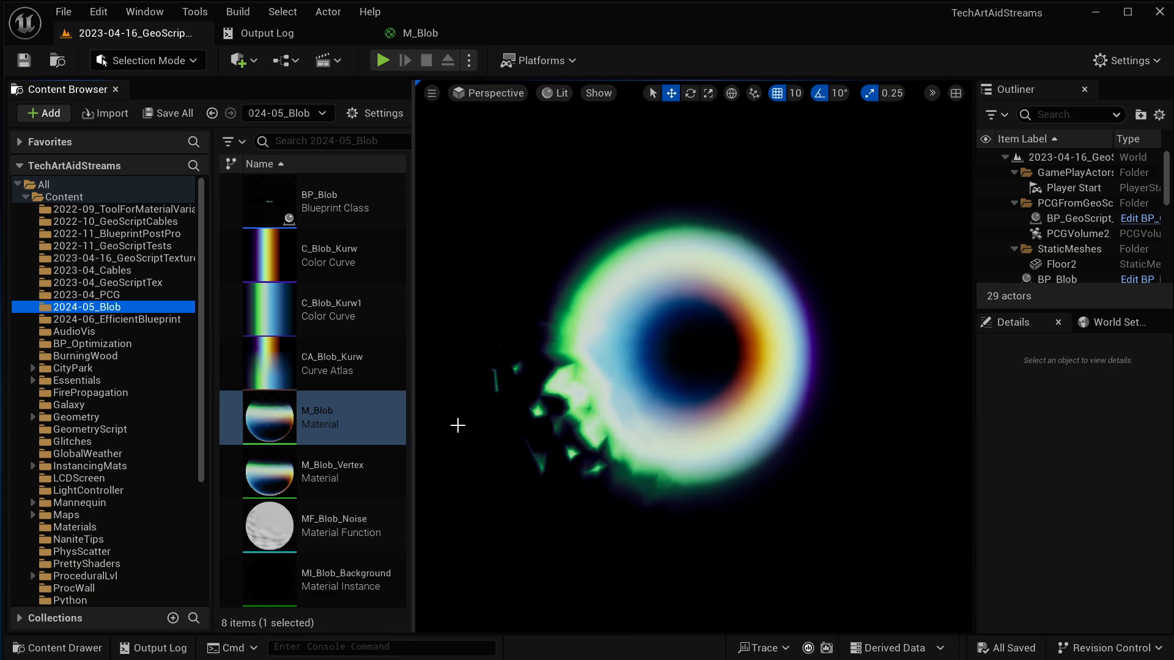
pyautogui.moveTo(355, 424)
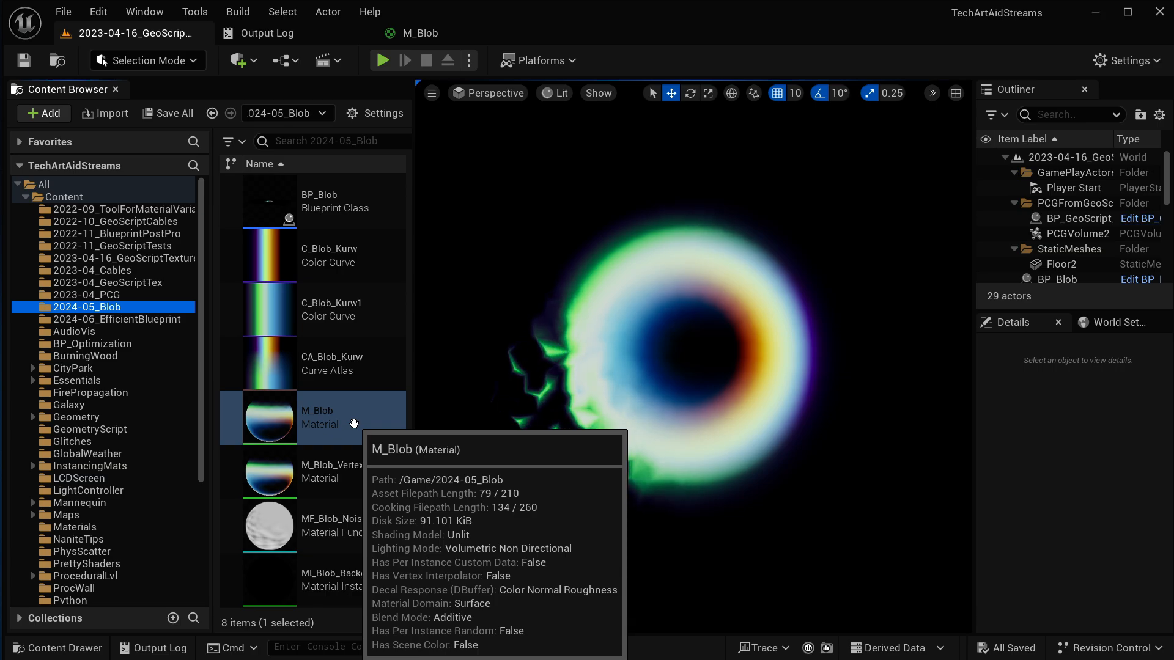
pyautogui.doubleClick(355, 423)
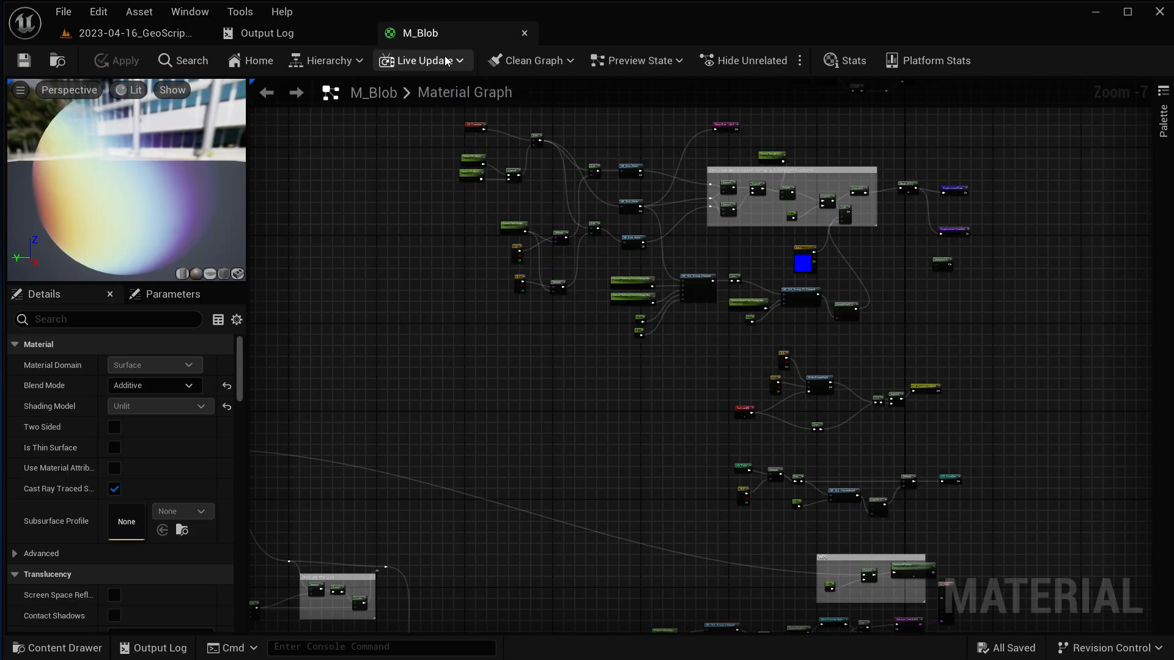
# Examine the M_Blob graph from the noise functions through the polar UV nodes to the Kurwix curve parameters feeding the emissive colour
pyautogui.scroll(-3, 806, 310)
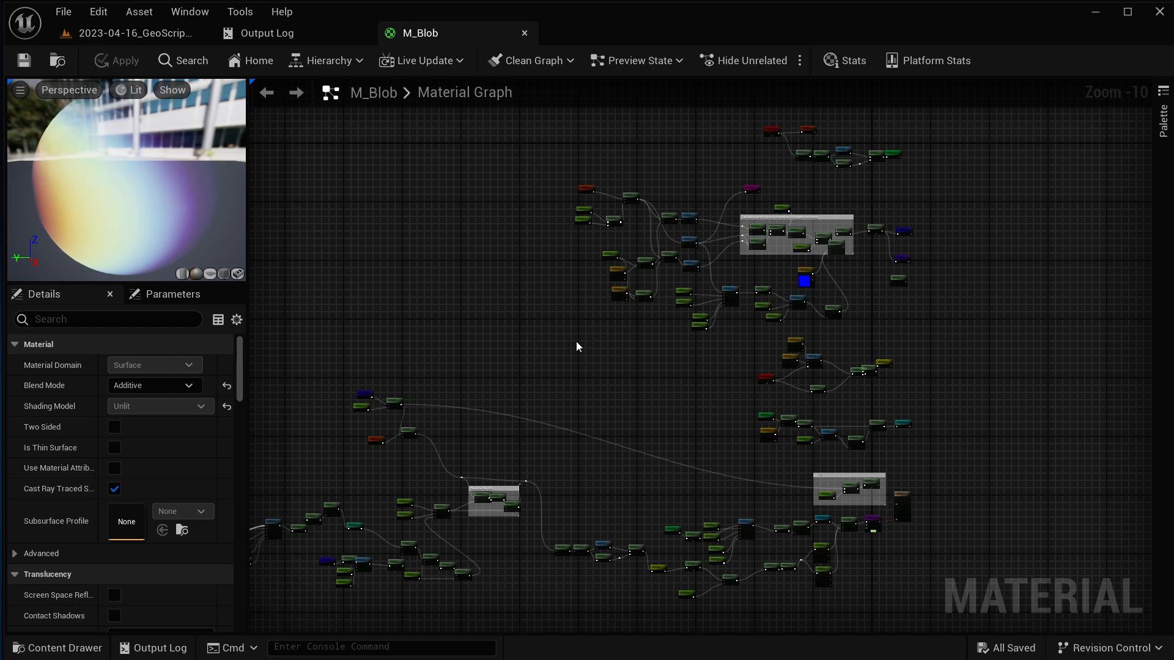
pyautogui.scroll(7, 602, 339)
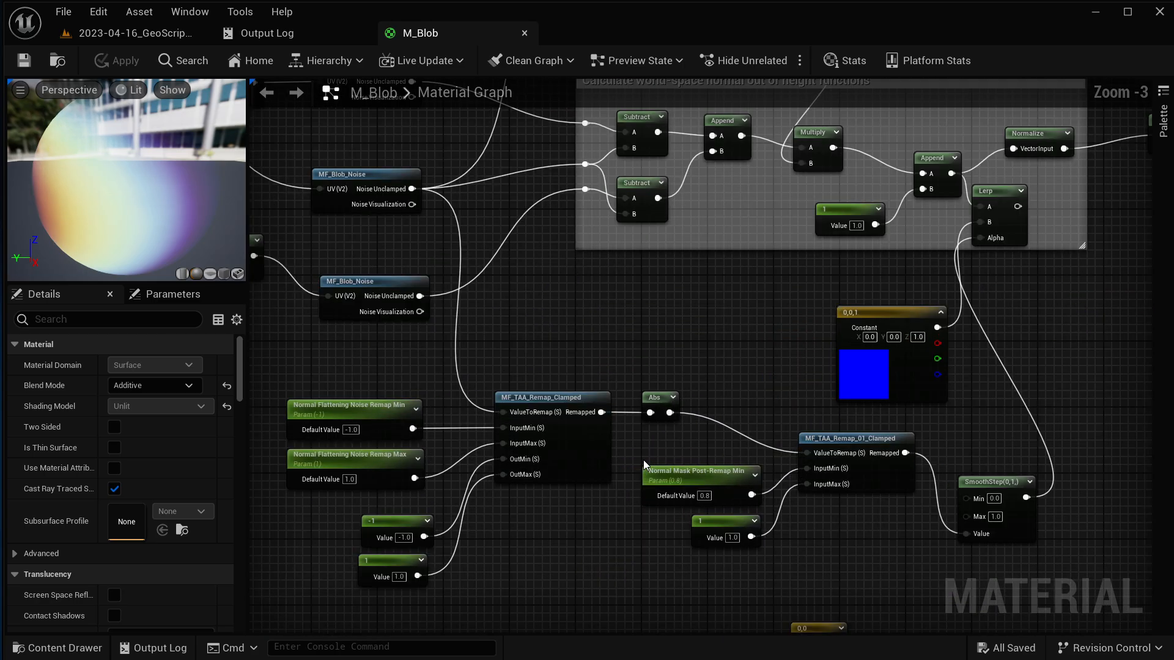
pyautogui.scroll(-4, 643, 460)
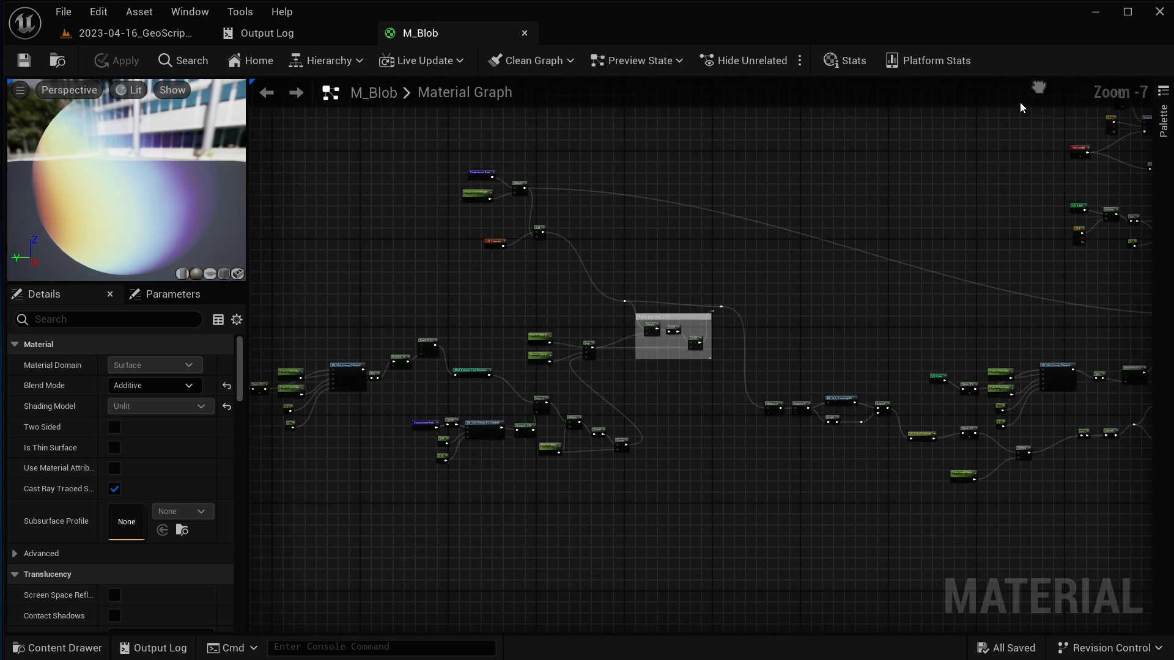
pyautogui.moveTo(615, 266); pyautogui.dragTo(1049, 226, button='right')
pyautogui.scroll(4, 876, 316)
pyautogui.moveTo(932, 362); pyautogui.dragTo(331, 340, button='right')
pyautogui.moveTo(930, 340); pyautogui.dragTo(265, 422, button='right')
pyautogui.moveTo(840, 402); pyautogui.dragTo(260, 339, button='right')
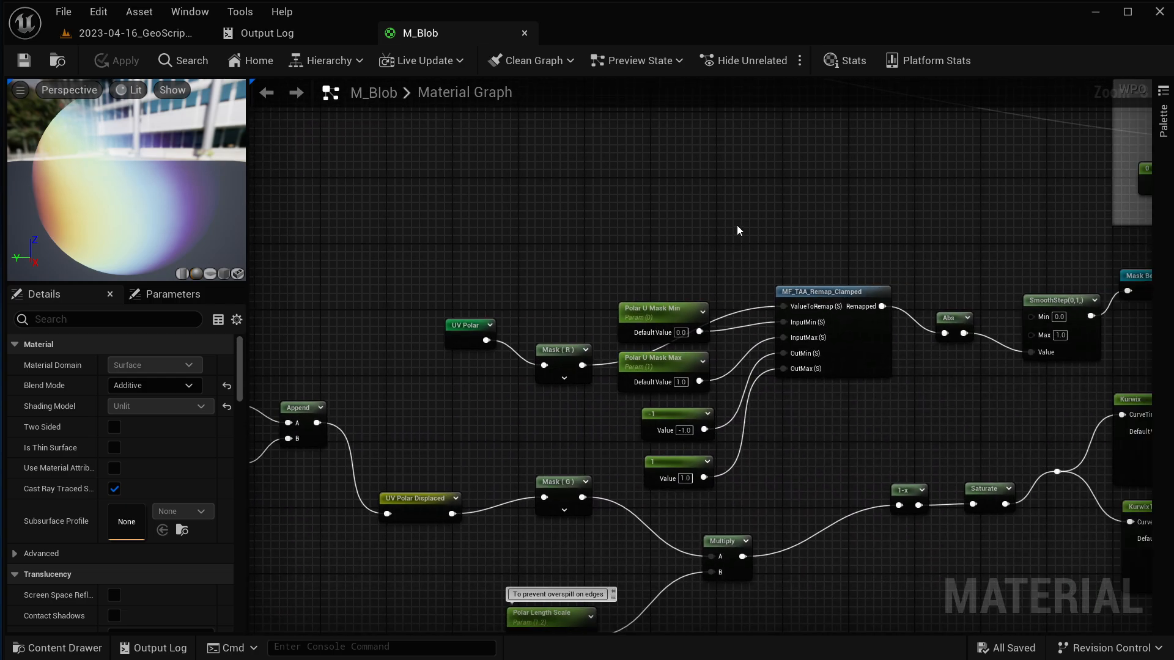
pyautogui.moveTo(737, 230); pyautogui.dragTo(477, 292, button='right')
pyautogui.scroll(3, 772, 397)
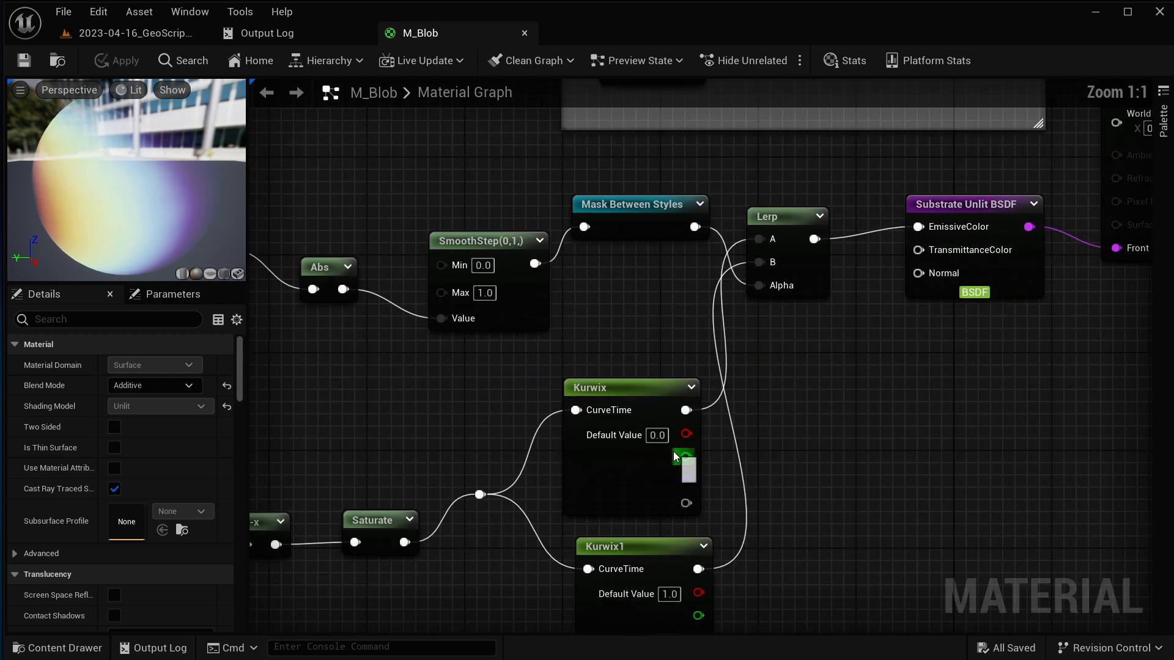
pyautogui.moveTo(807, 477); pyautogui.dragTo(844, 335, button='right')
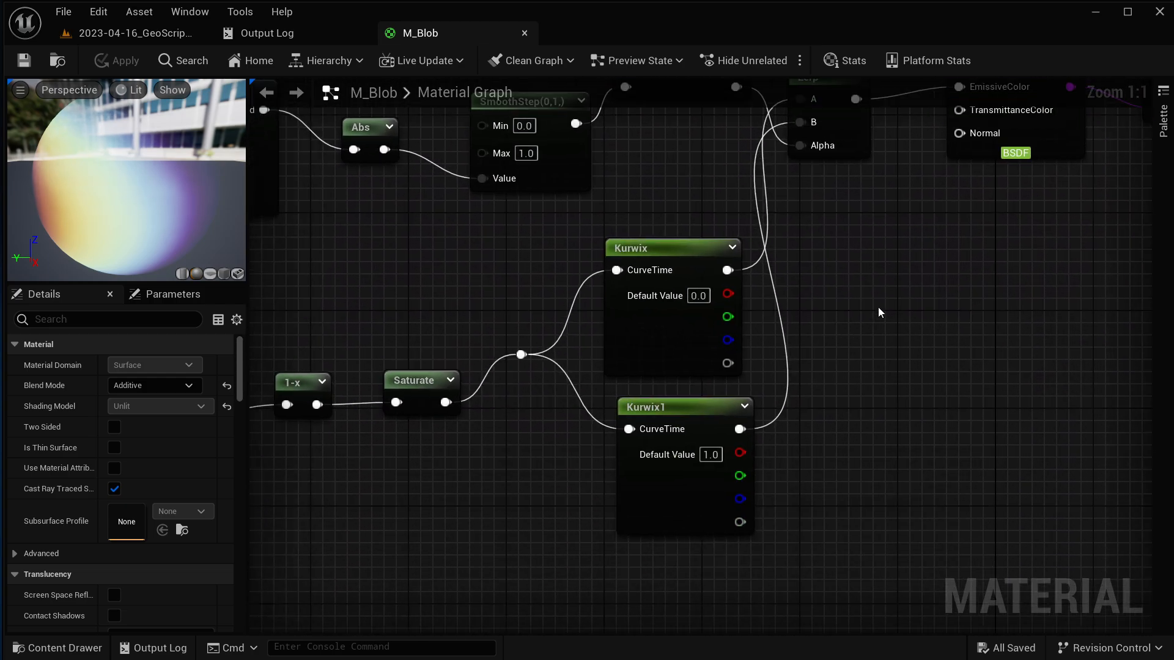
pyautogui.click(678, 343)
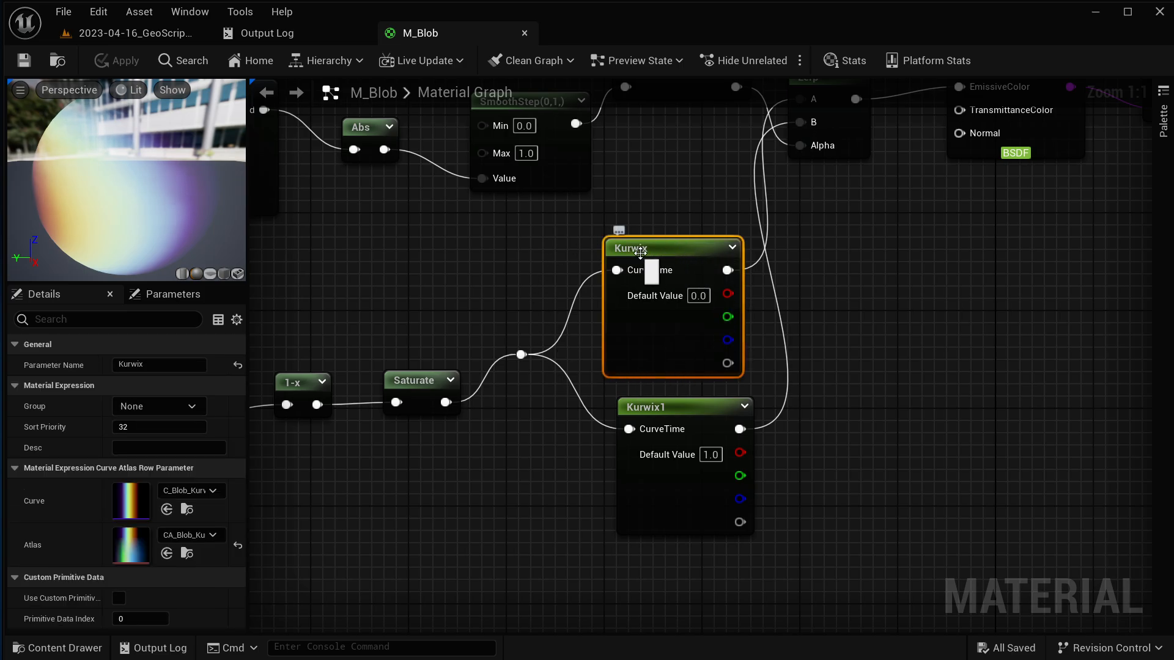
pyautogui.click(843, 292)
# Add a CurveAtlasRowParameter node with its default name beside the Kurwix nodes
pyautogui.moveTo(839, 274); pyautogui.dragTo(672, 313, button='right')
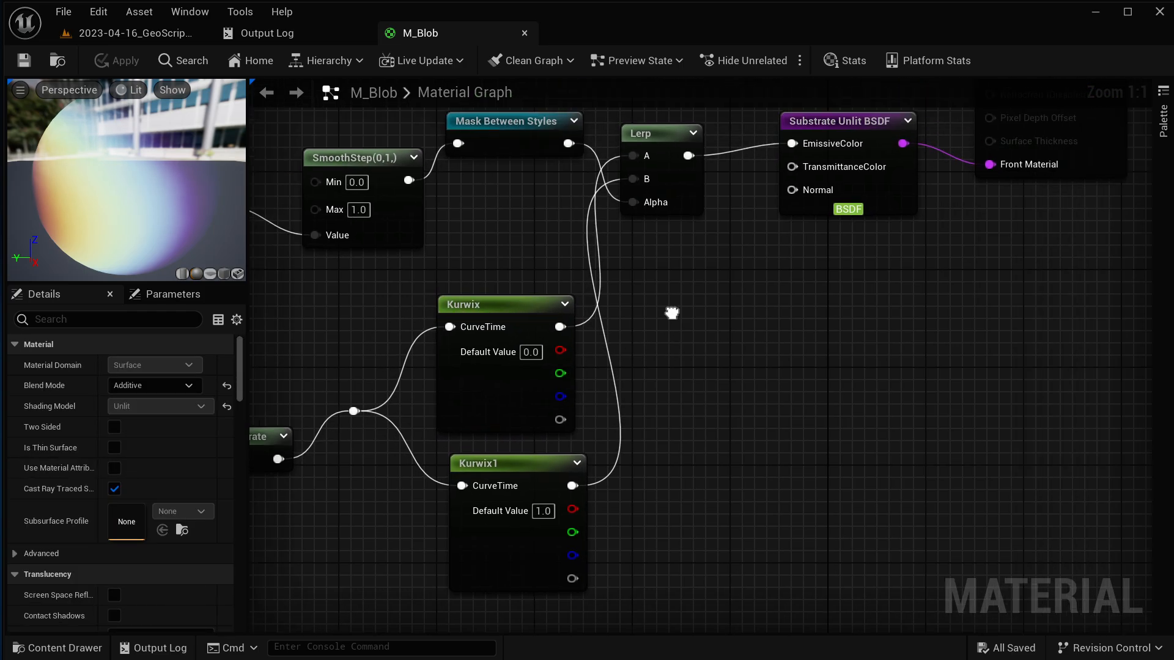
pyautogui.rightClick(672, 317)
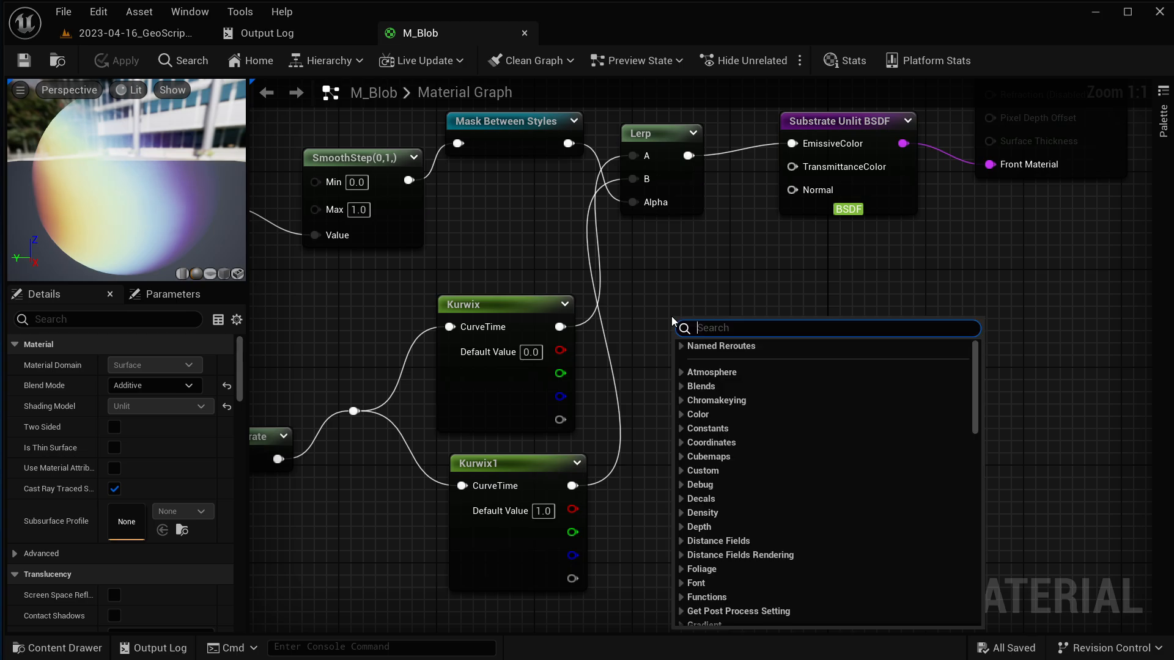
pyautogui.write('curve')
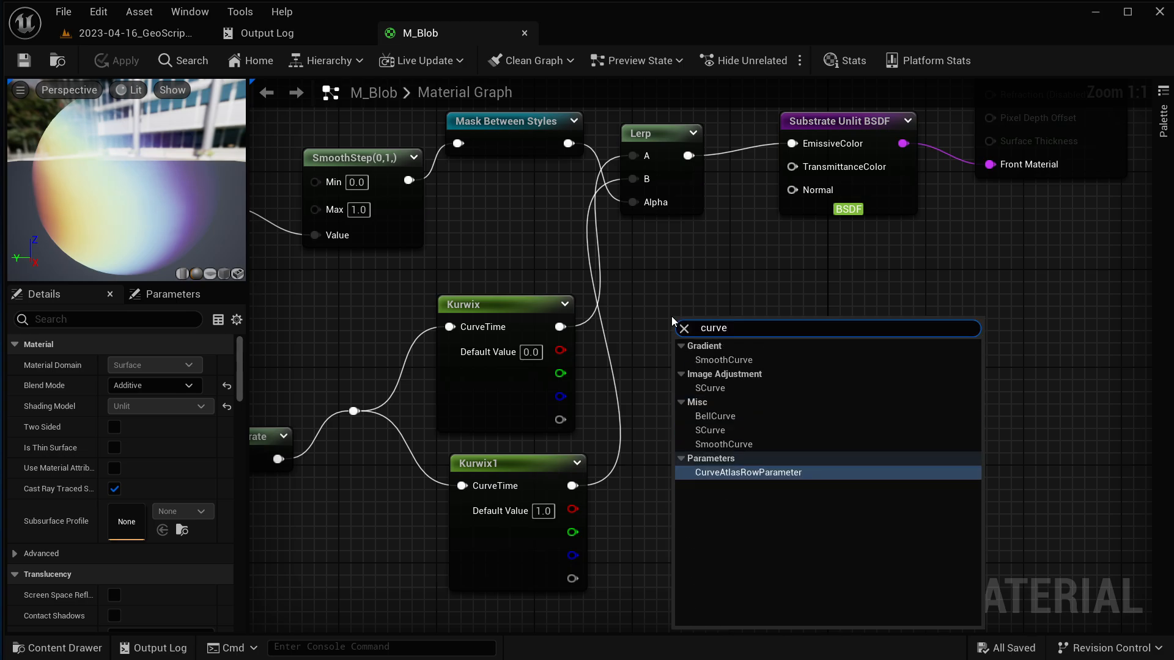
pyautogui.click(744, 478)
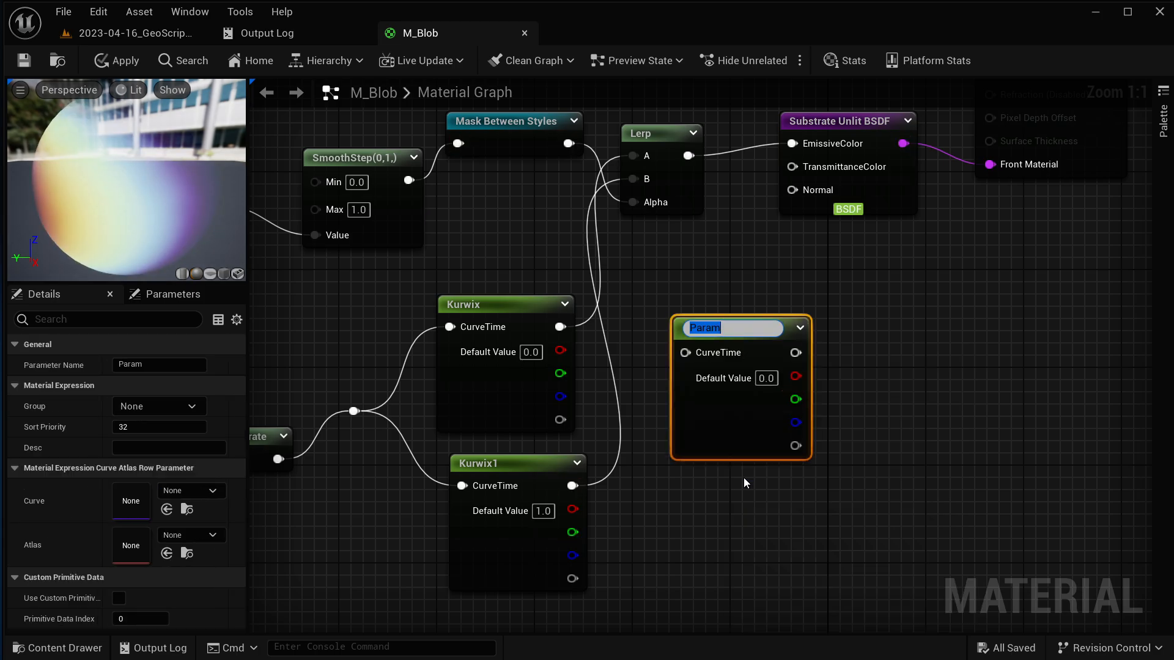
pyautogui.rightClick(685, 282)
pyautogui.write('curve')
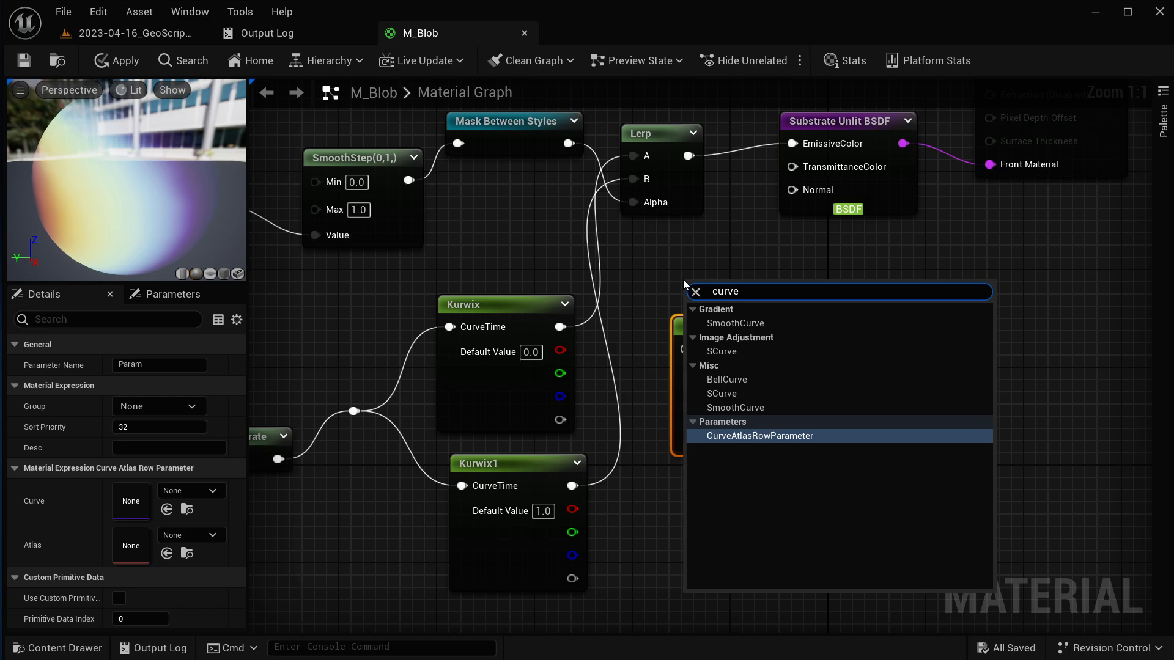
# Open the C_Blob_Kurw color curve, and move the new Param node slightly farther from the Kurwix nodes in M_Blob
pyautogui.click(134, 33)
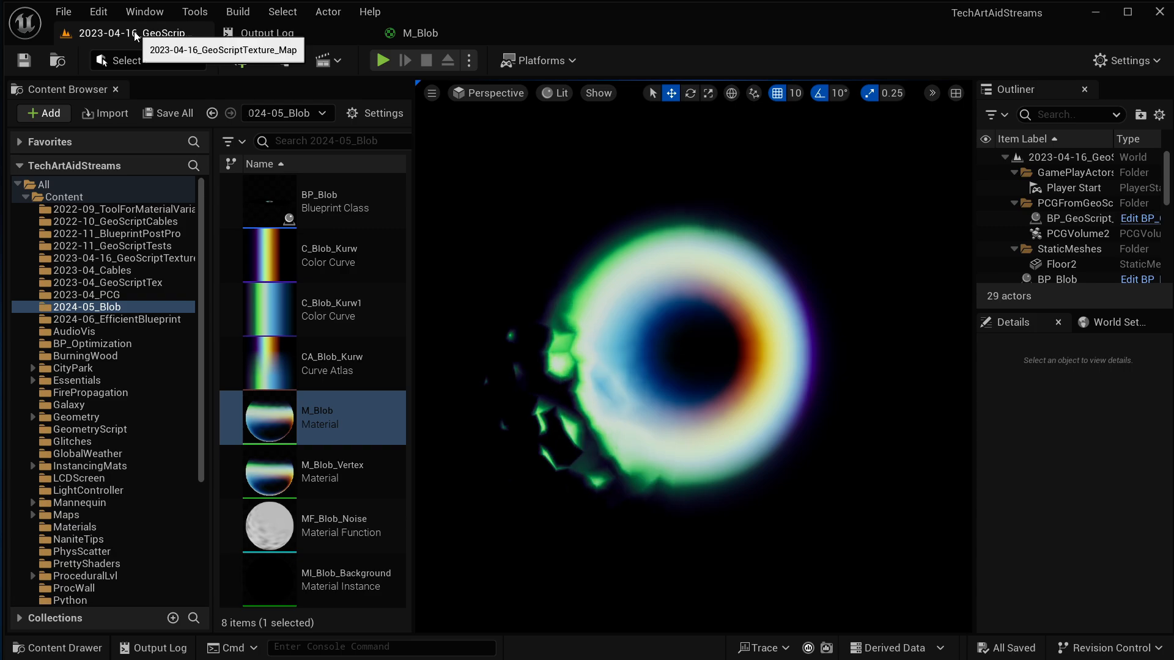
pyautogui.doubleClick(355, 263)
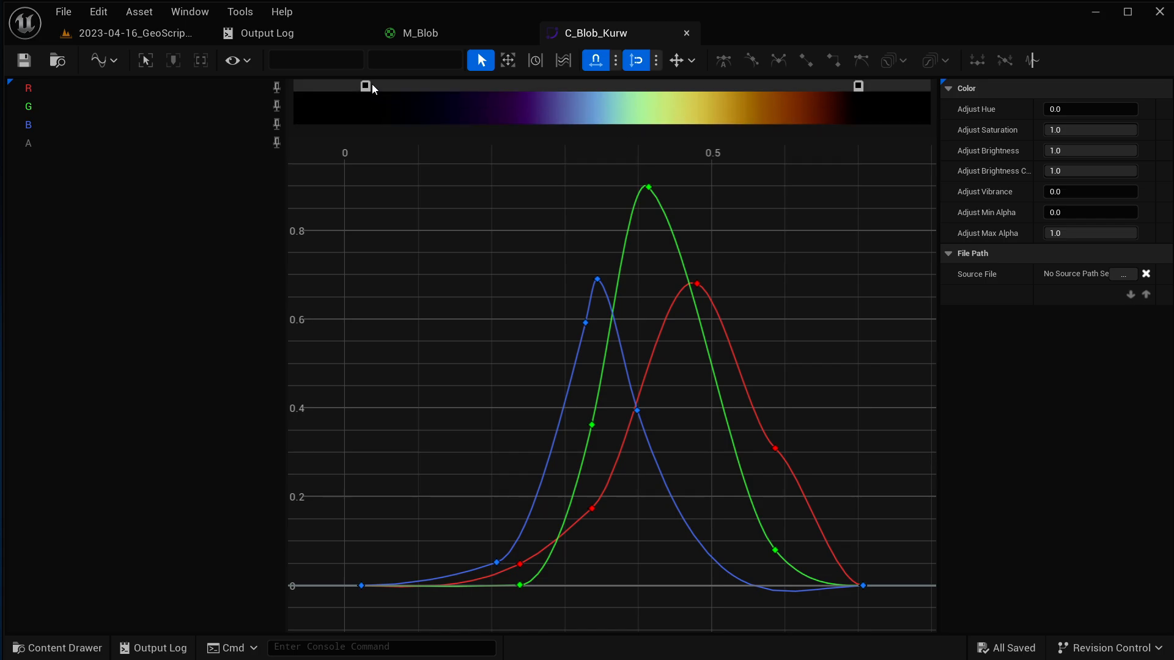
pyautogui.click(422, 34)
pyautogui.moveTo(743, 348); pyautogui.dragTo(776, 349)
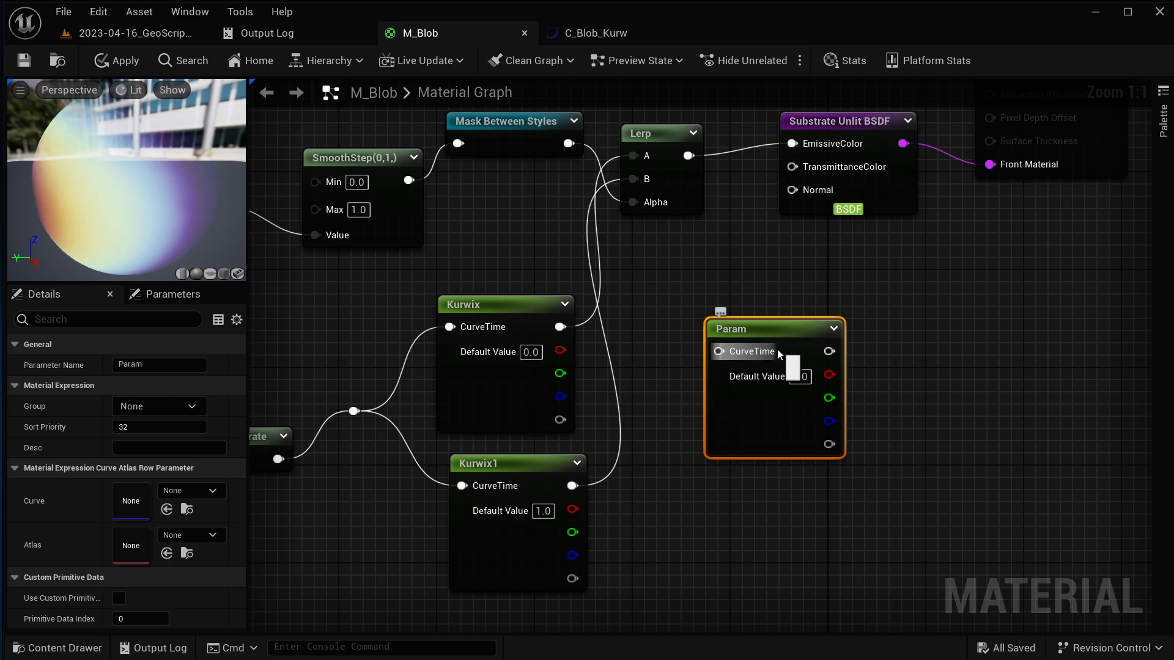
# Compare the C_Blob_Kurw gradient and curves with the Param node's CurveTime input in M_Blob, leaving no node selected
pyautogui.click(575, 34)
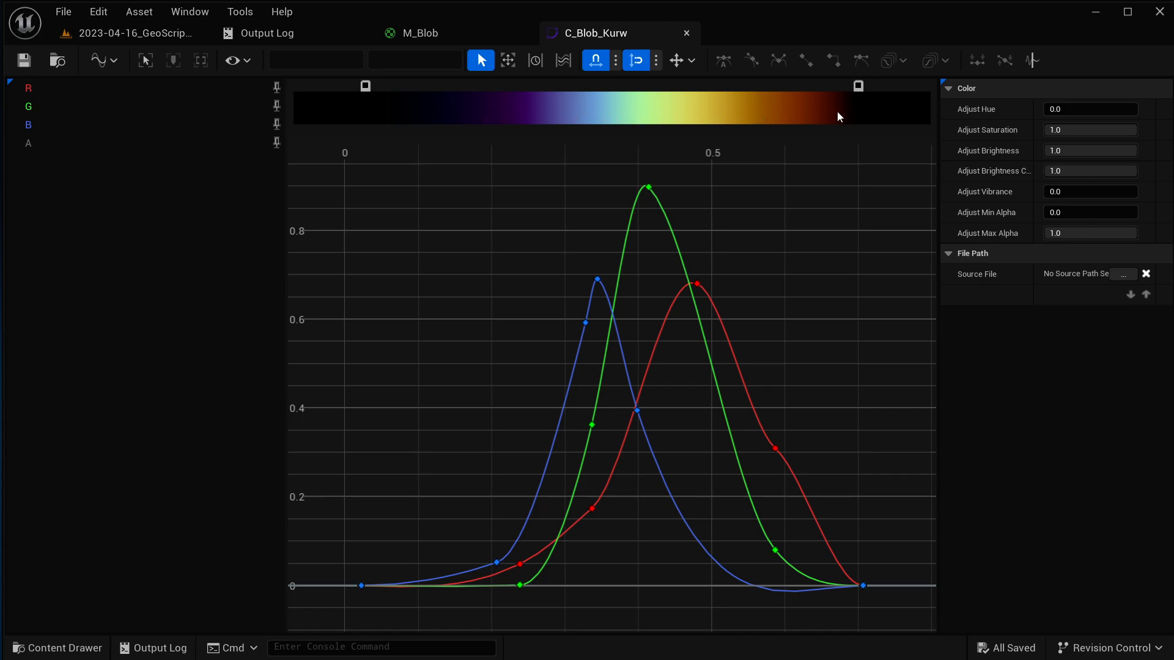
pyautogui.click(463, 38)
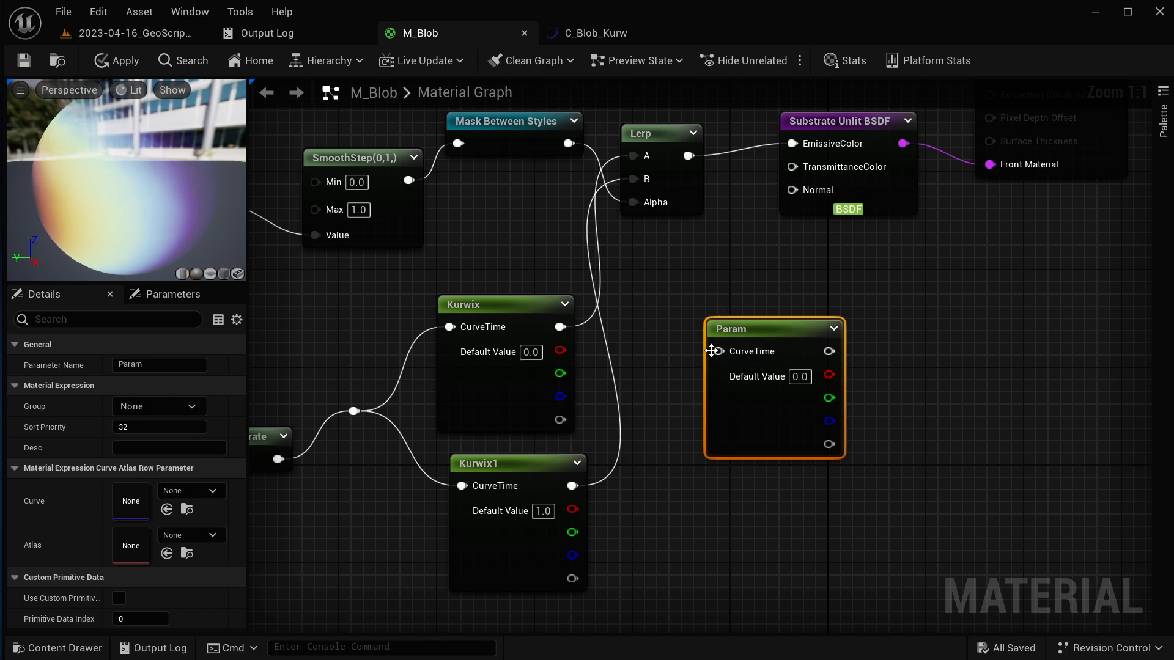
pyautogui.click(587, 35)
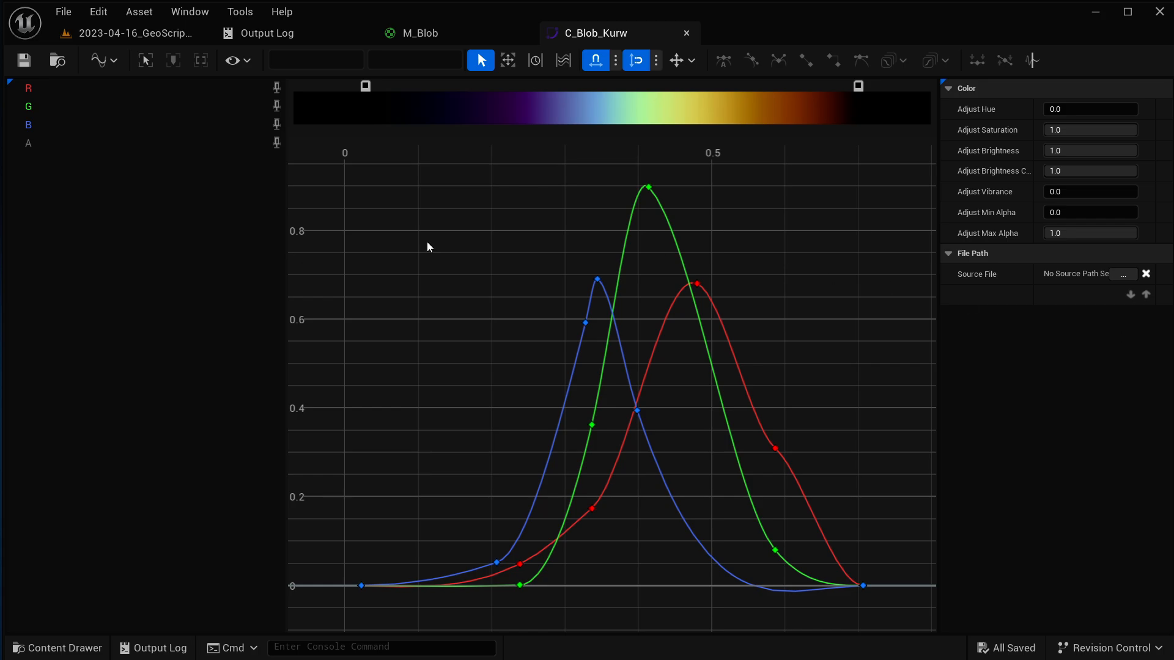
pyautogui.click(443, 31)
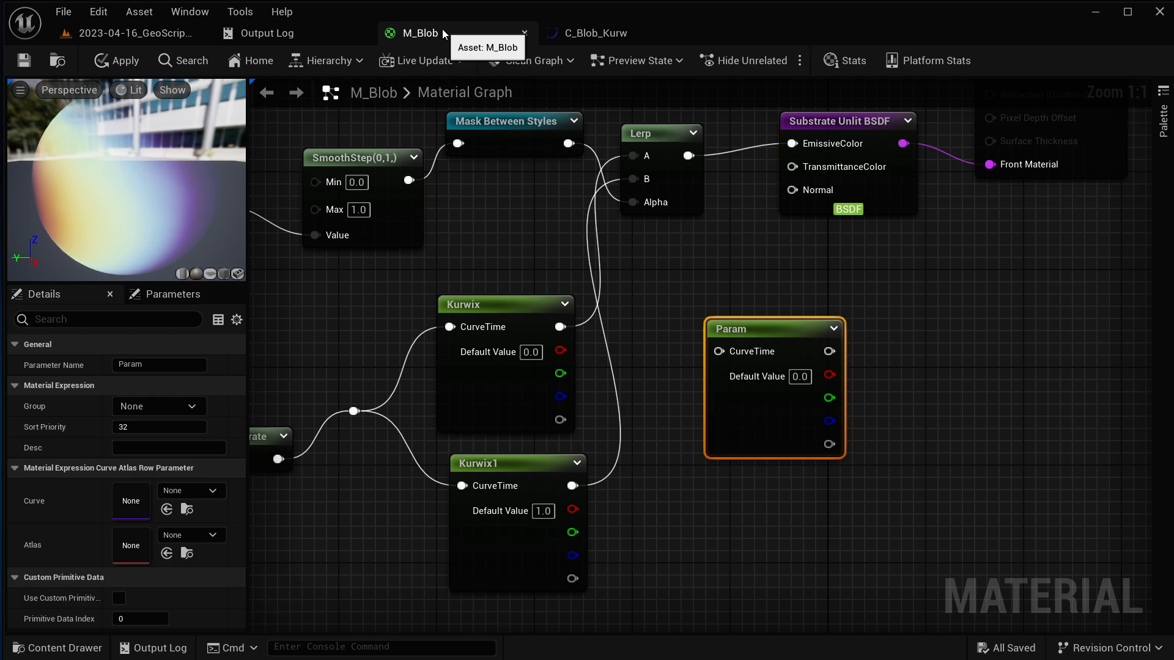
pyautogui.click(907, 509)
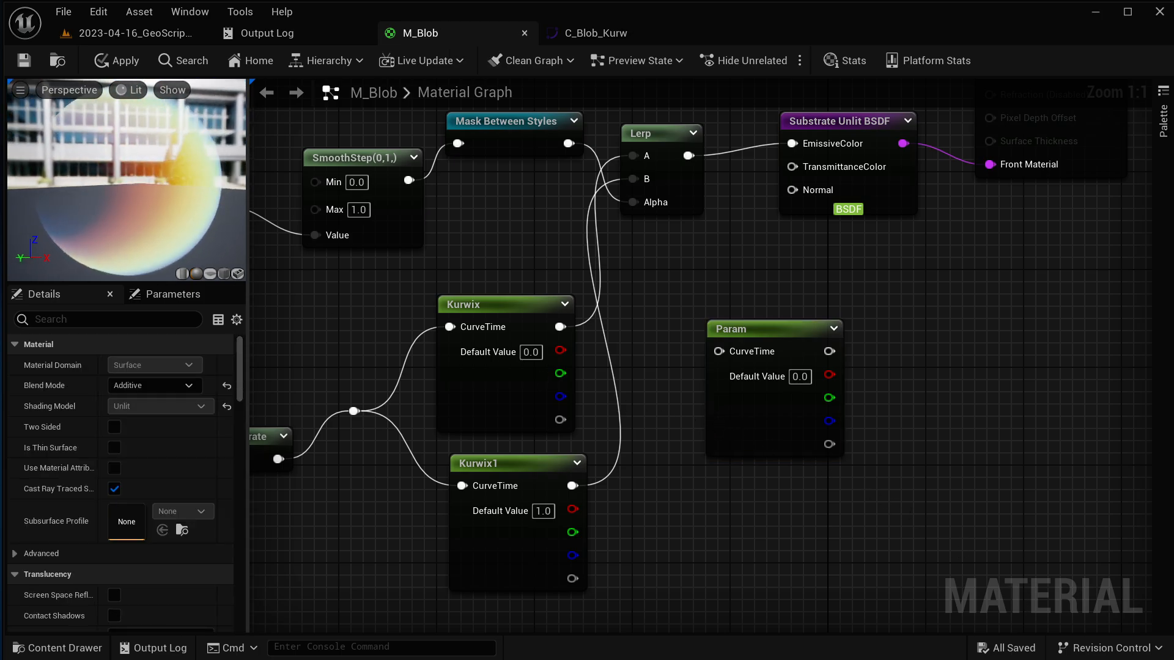
# Change the material preview mesh to a plane and view it up close
pyautogui.moveTo(185, 196); pyautogui.dragTo(160, 184)
pyautogui.click(182, 273)
pyautogui.click(209, 274)
pyautogui.scroll(5, 160, 185)
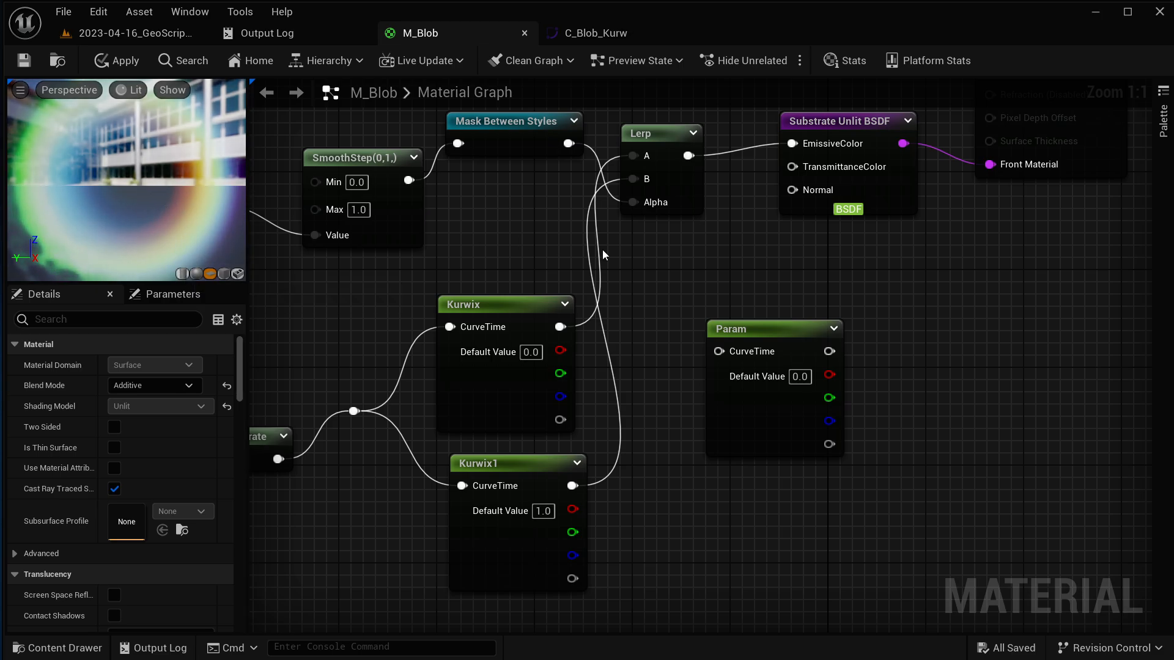
# Preview the output of the Saturate node that feeds the Kurwix curve parameters
pyautogui.moveTo(552, 292); pyautogui.dragTo(836, 271, button='right')
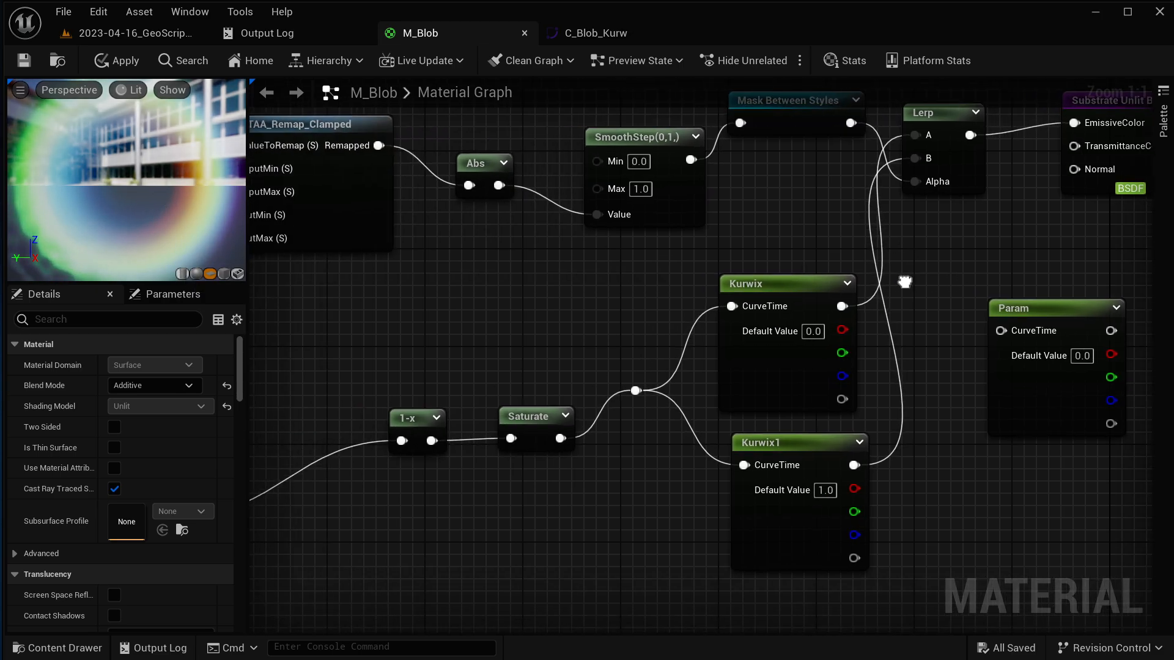
pyautogui.rightClick(505, 431)
pyautogui.click(587, 484)
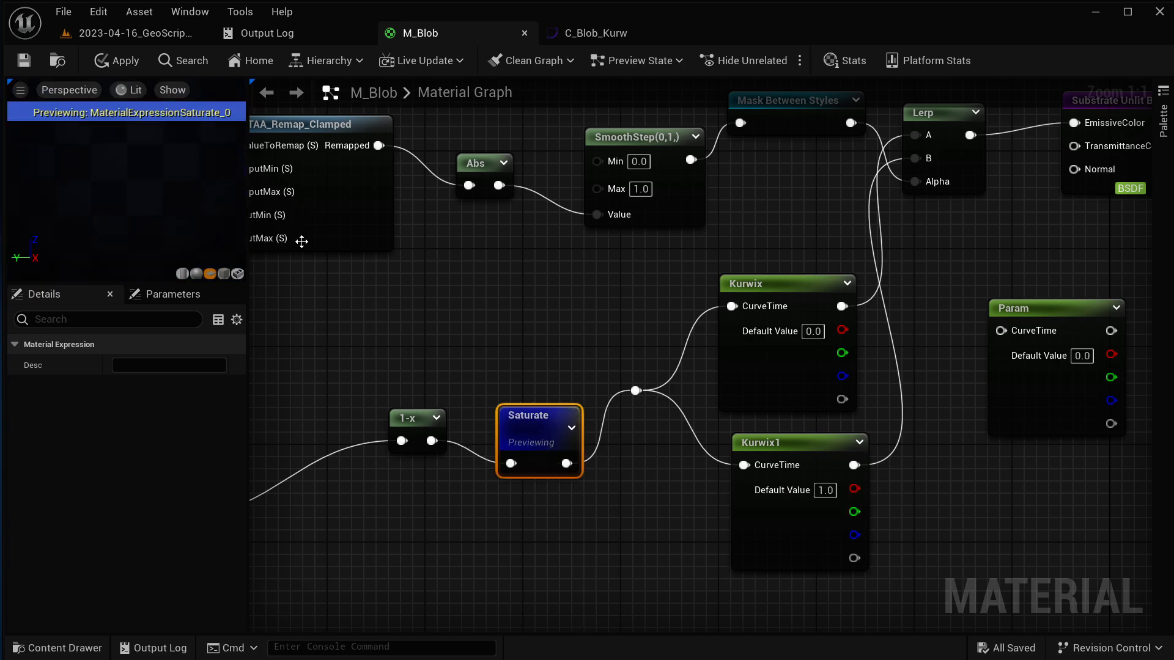
# Enlarge the material preview viewport in width and height and set its view mode to Unlit
pyautogui.moveTo(248, 244); pyautogui.dragTo(298, 245)
pyautogui.moveTo(131, 284); pyautogui.dragTo(126, 408)
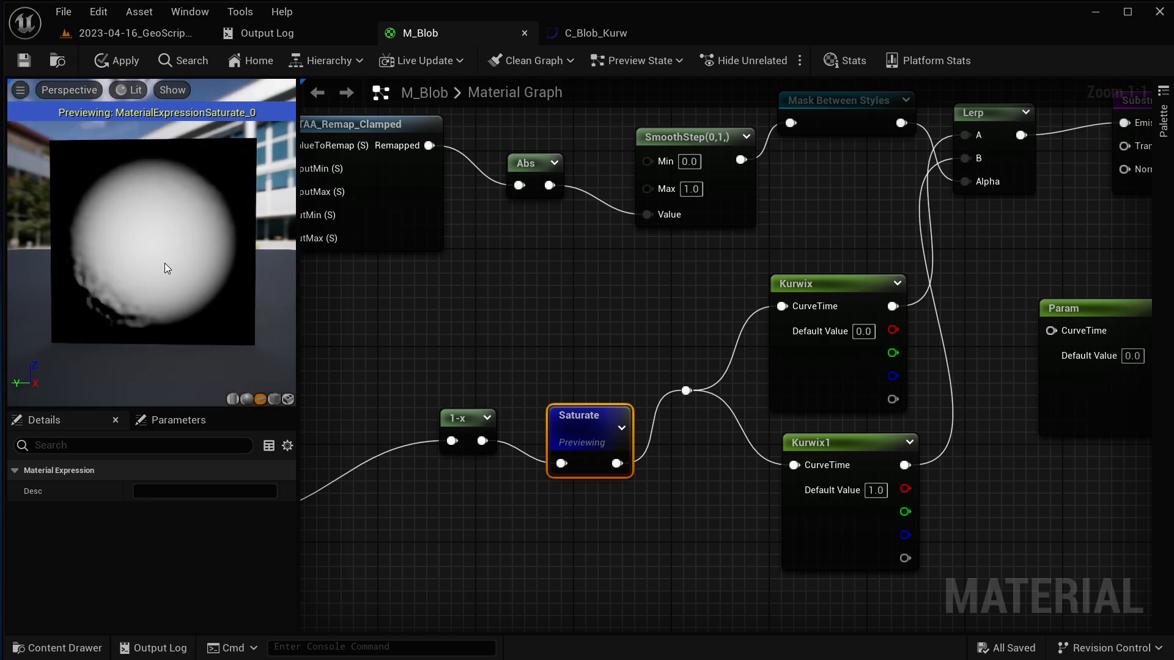
pyautogui.scroll(6, 171, 236)
pyautogui.scroll(-5, 171, 236)
pyautogui.click(136, 91)
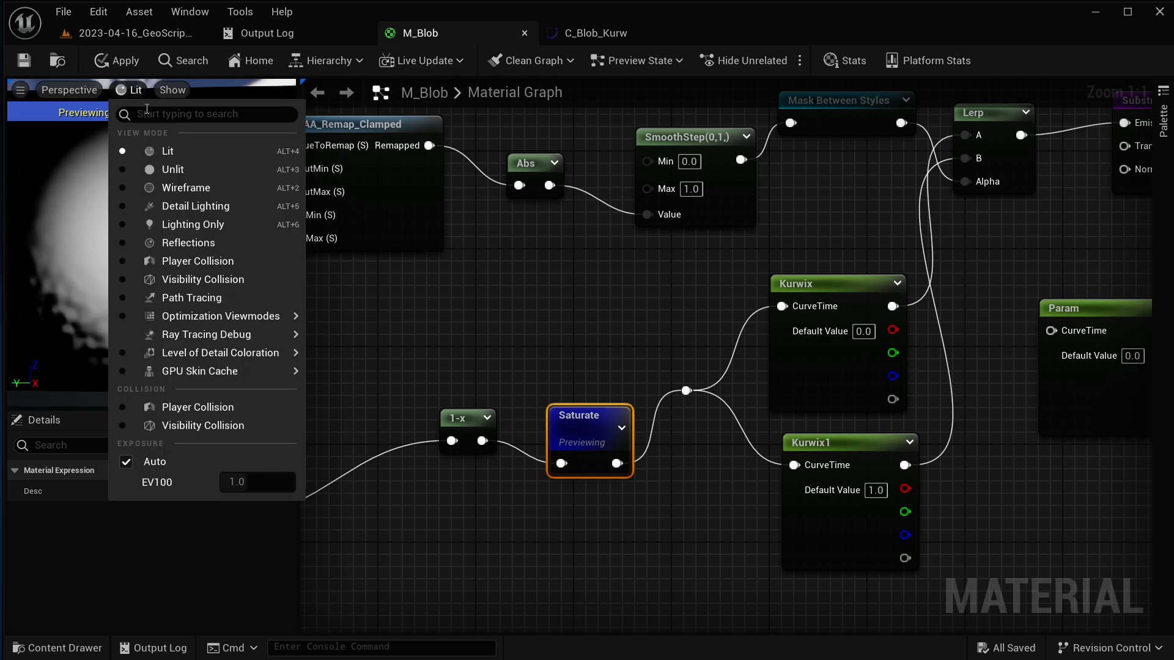
pyautogui.click(169, 172)
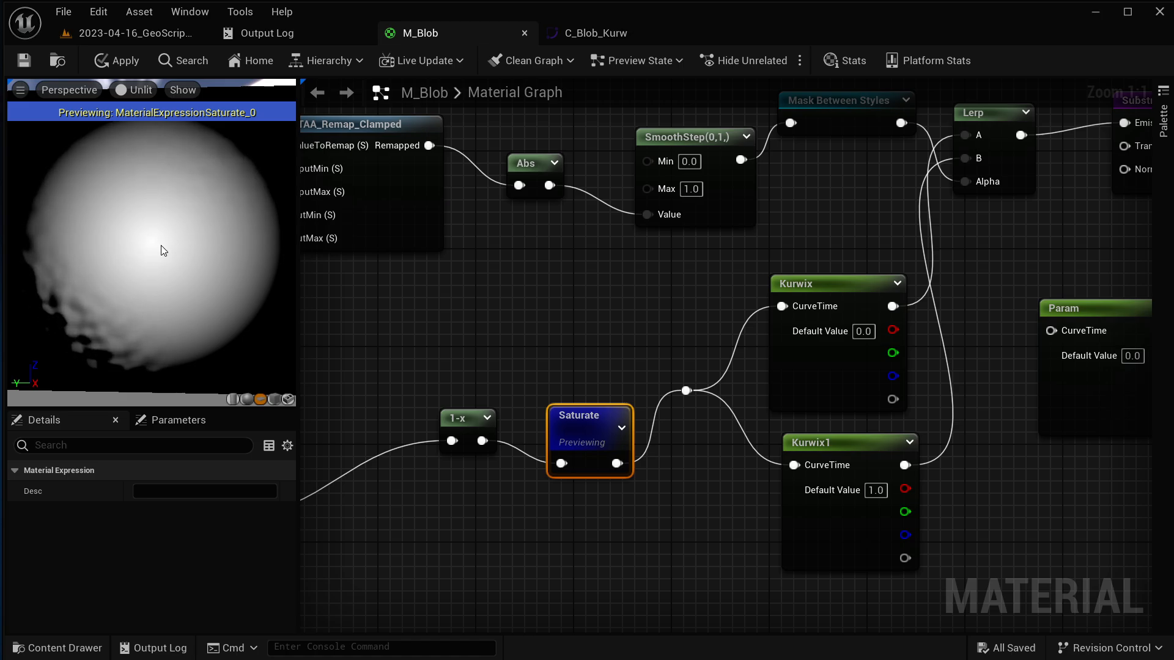
# Stop previewing the Saturate node in M_Blob and preview the Kurwix node instead
pyautogui.click(587, 39)
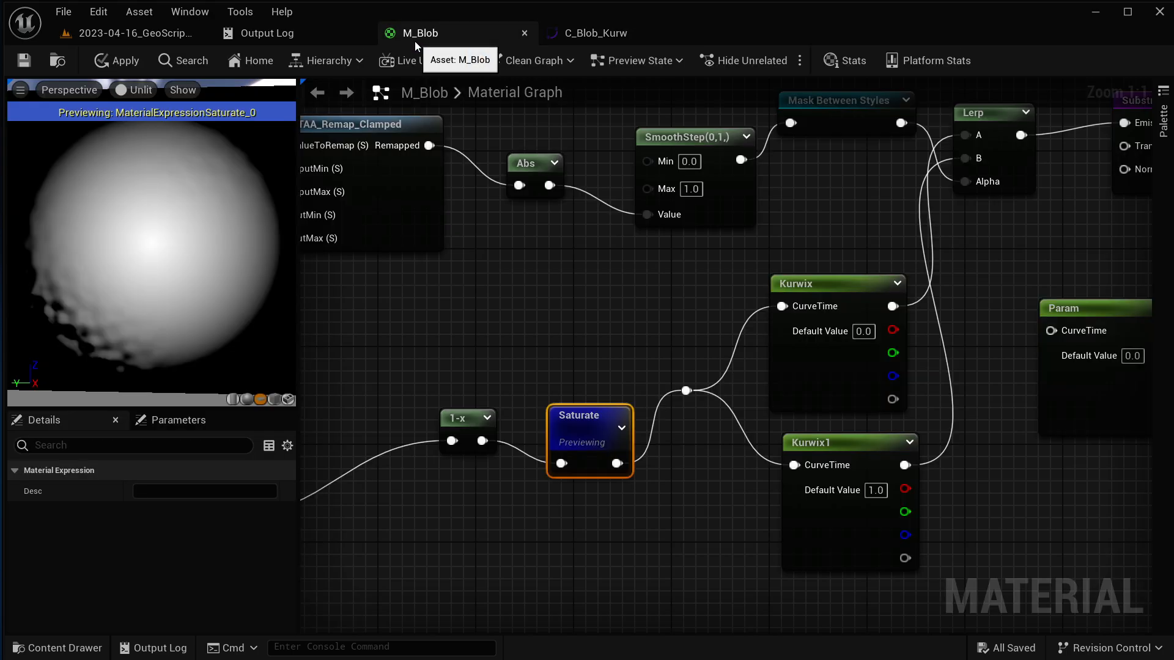
pyautogui.click(414, 41)
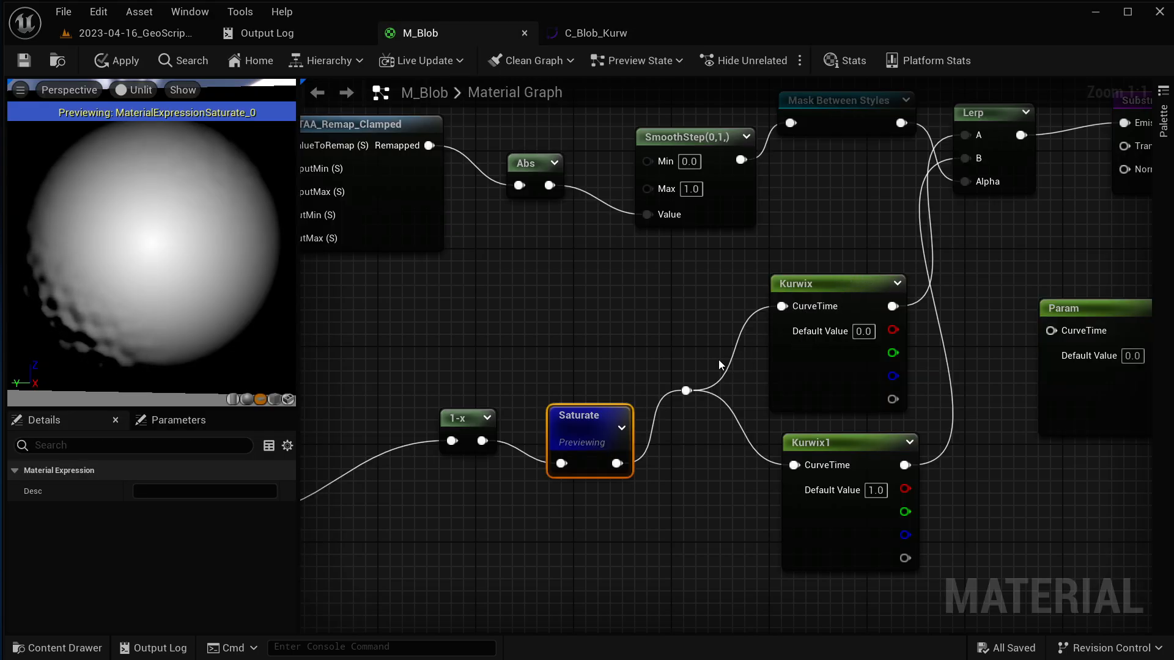
pyautogui.rightClick(572, 429)
pyautogui.click(633, 475)
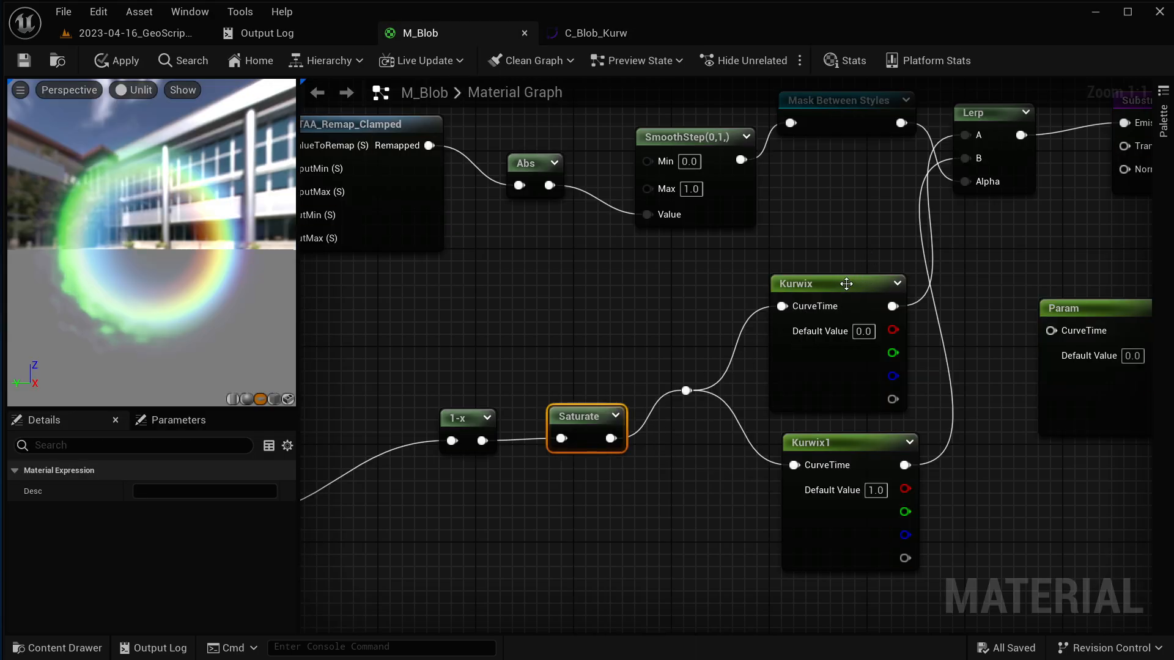
pyautogui.rightClick(847, 284)
pyautogui.click(887, 343)
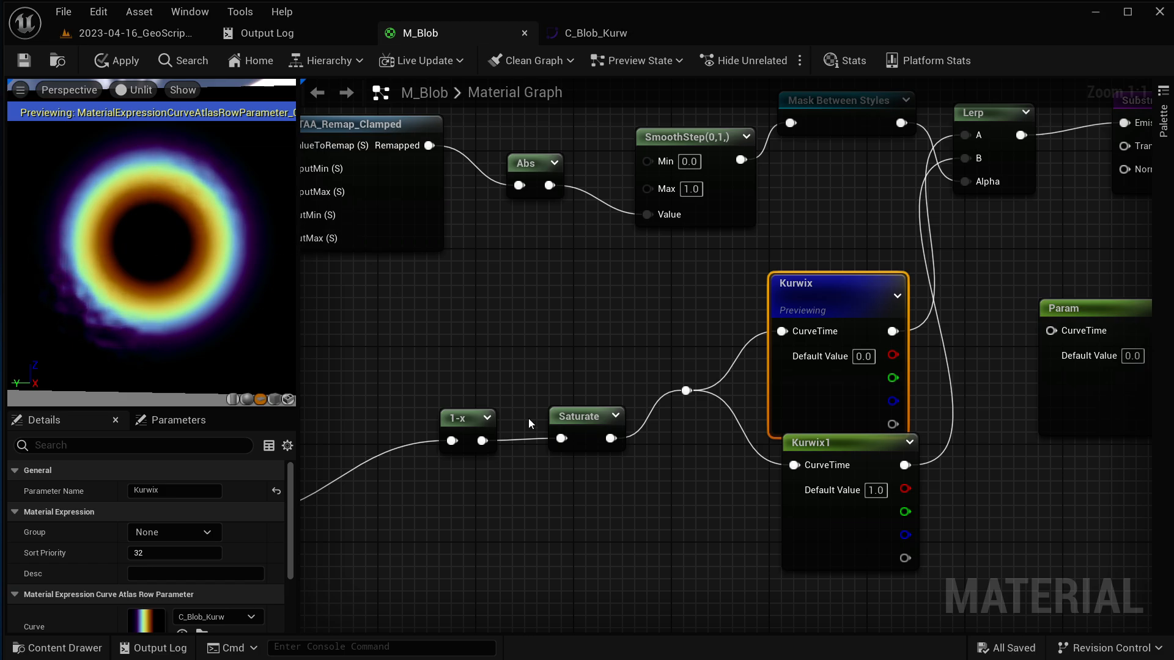
# Compare the grayscale mask with its curve-coloured version by previewing Saturate and Kurwix in turn, ending on Kurwix
pyautogui.rightClick(571, 418)
pyautogui.click(624, 463)
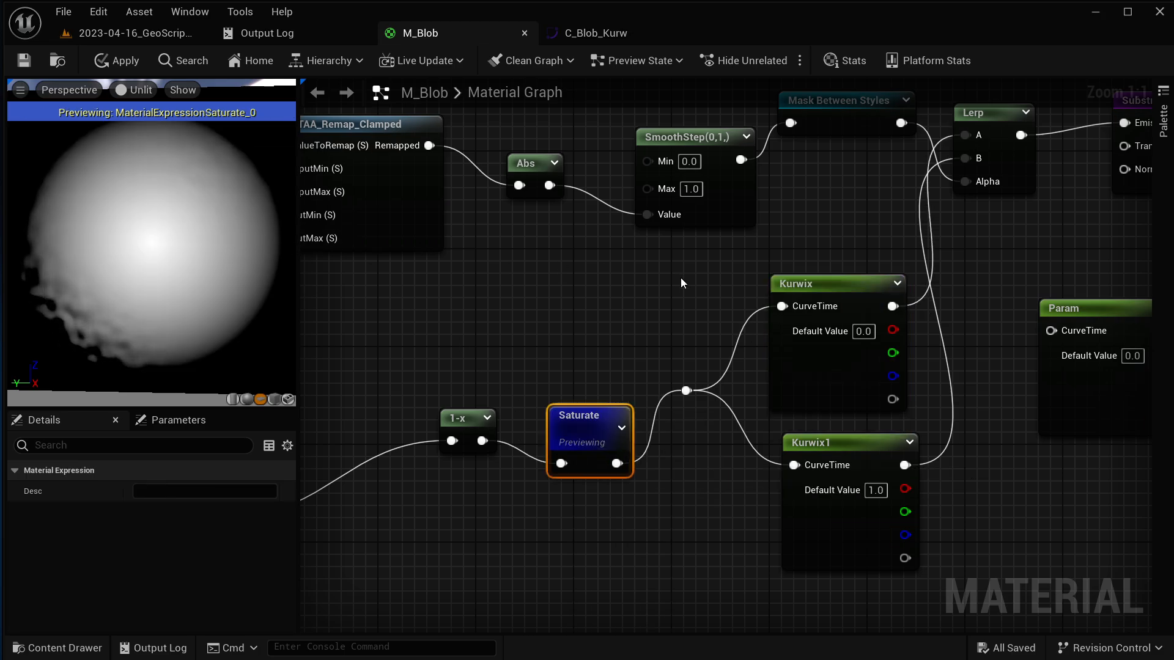
pyautogui.rightClick(822, 293)
pyautogui.click(869, 345)
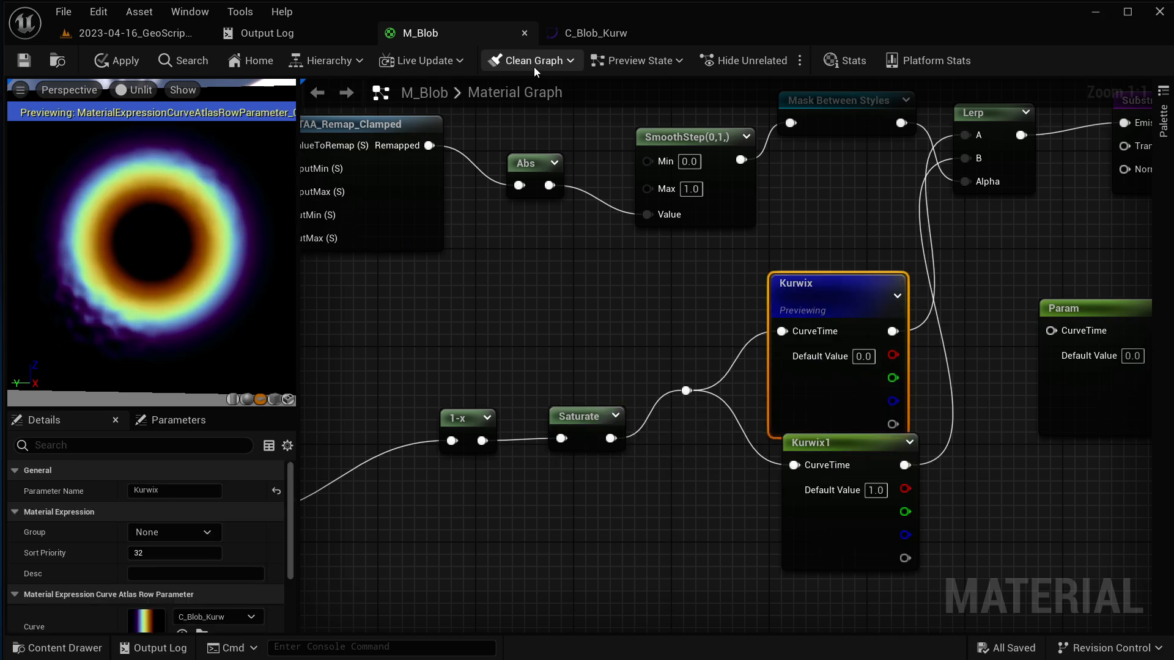
# Recolour the last colour stop of the C_Blob_Kurw gradient to pink-red, sRGB FF0061FF, and view the effect in M_Blob
pyautogui.click(593, 34)
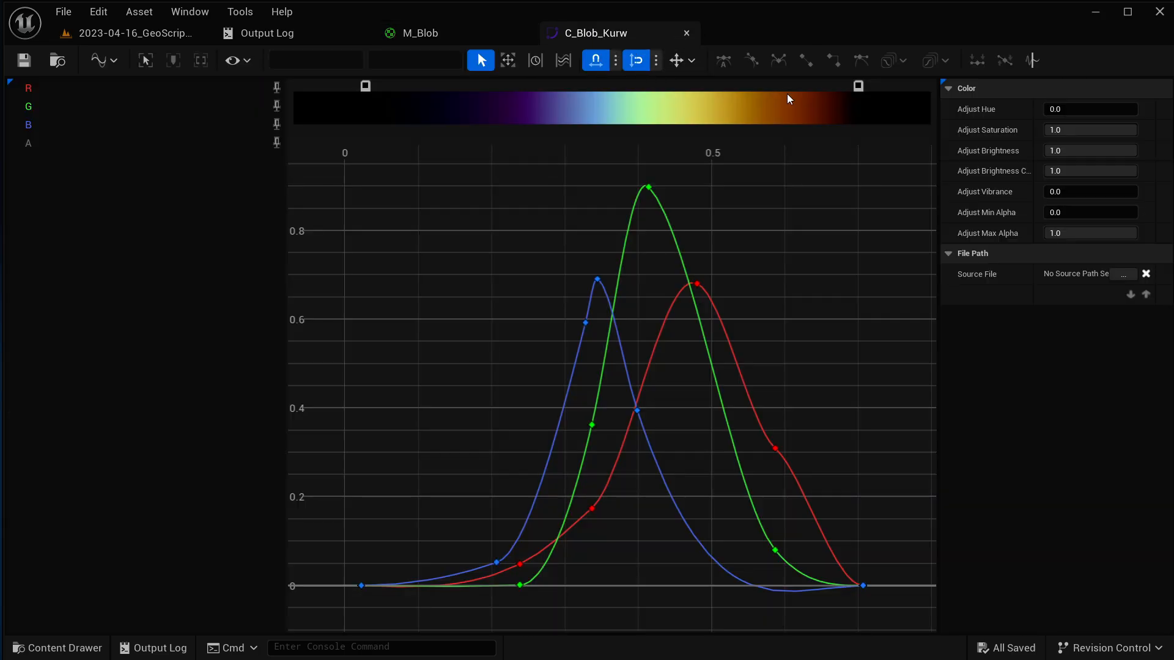
pyautogui.doubleClick(858, 86)
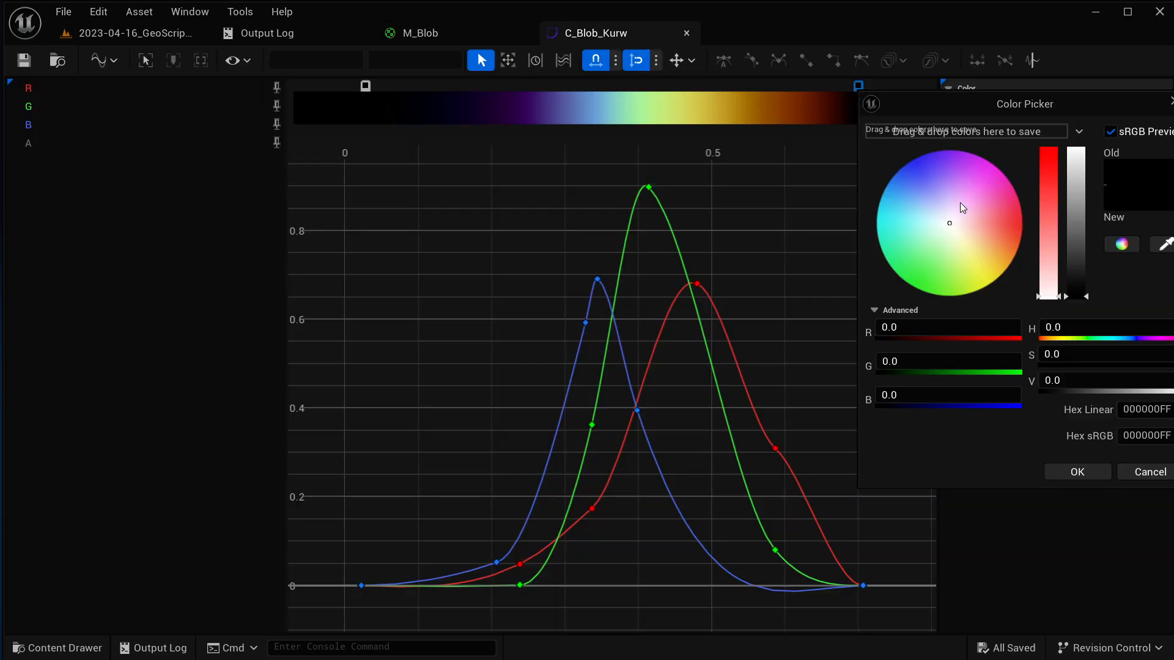
pyautogui.moveTo(988, 101); pyautogui.dragTo(900, 162)
pyautogui.click(864, 266)
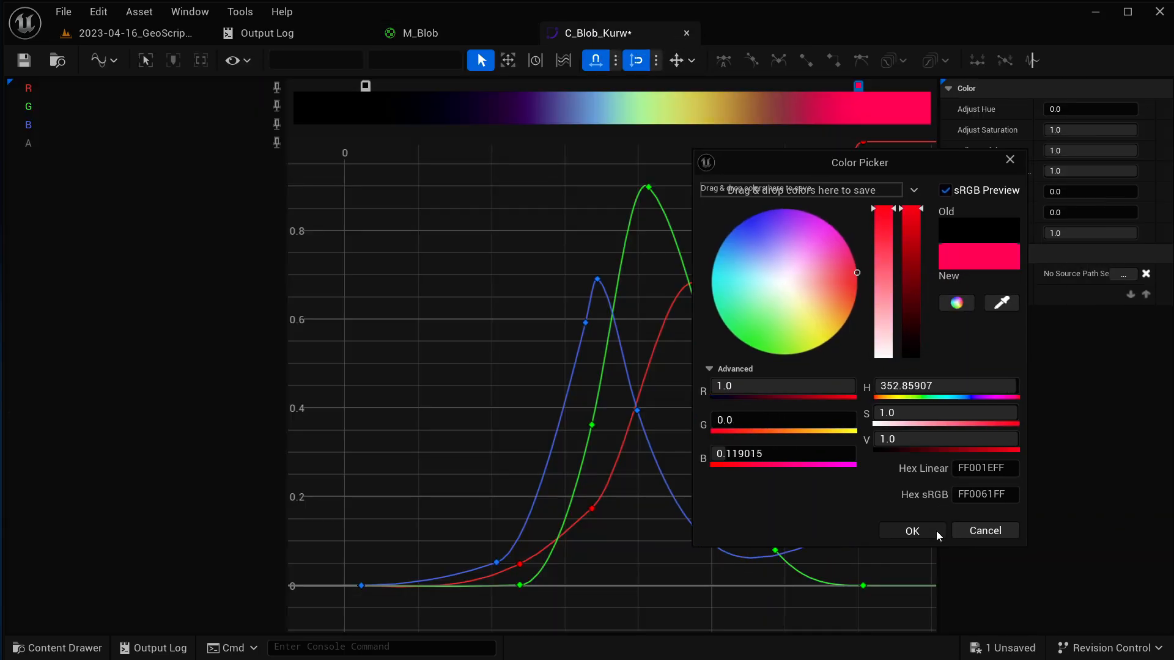
pyautogui.click(912, 530)
pyautogui.click(415, 35)
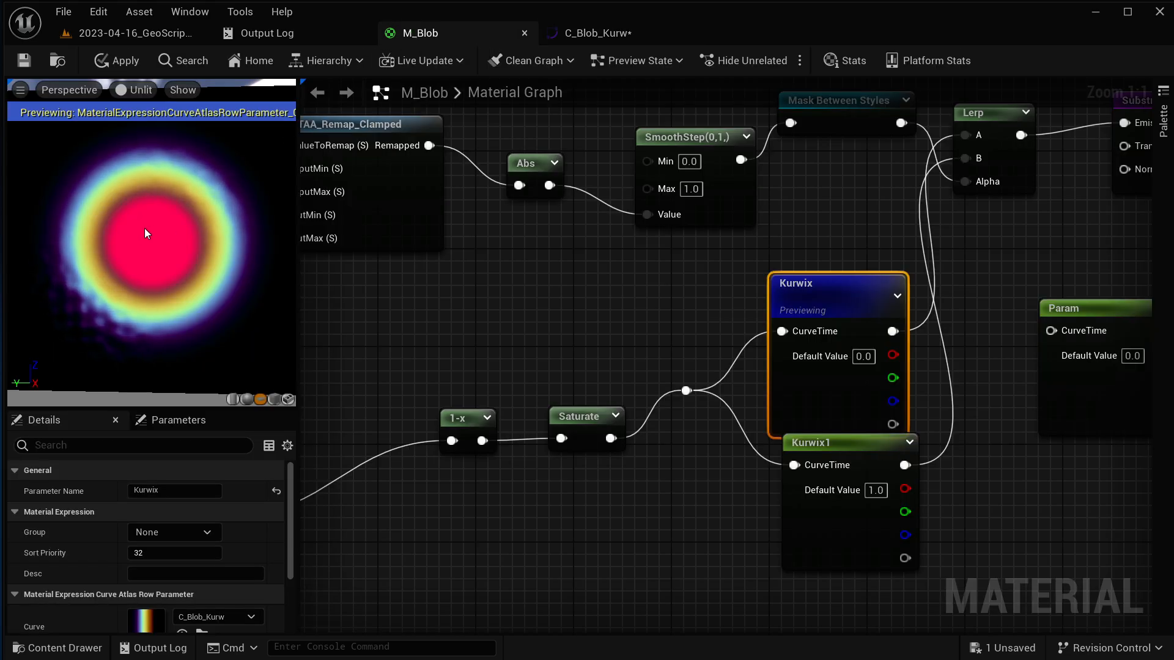
# Undo the last colour change in C_Blob_Kurw and return to the M_Blob graph
pyautogui.click(598, 25)
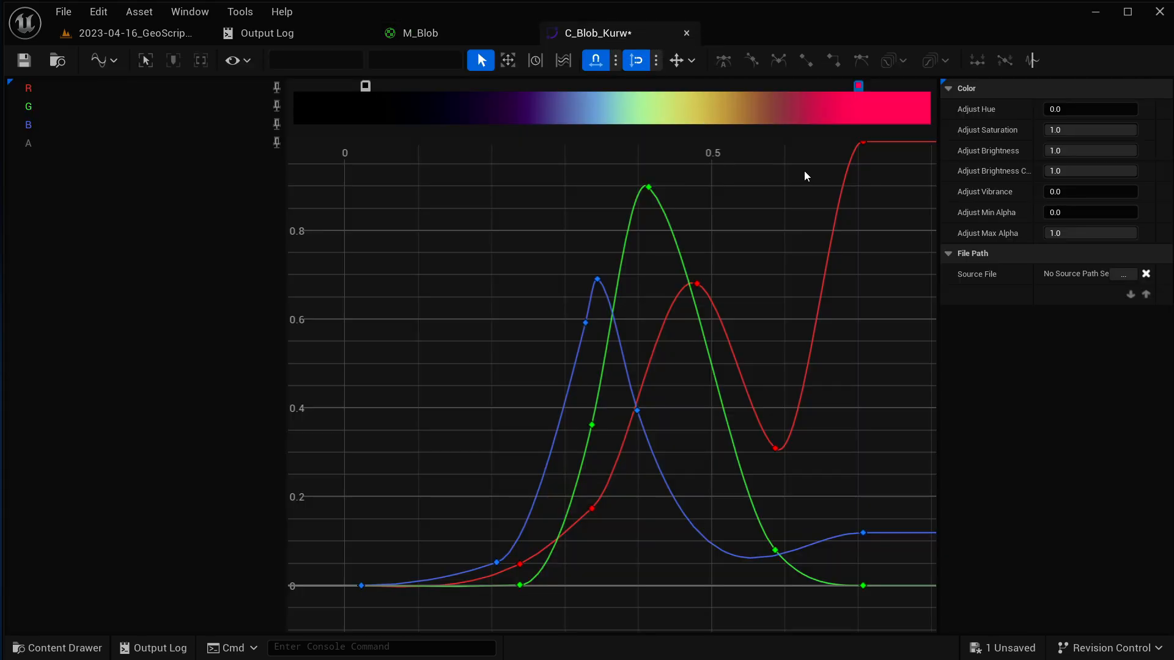
pyautogui.hotkey('ctrl', 'z')
pyautogui.click(410, 34)
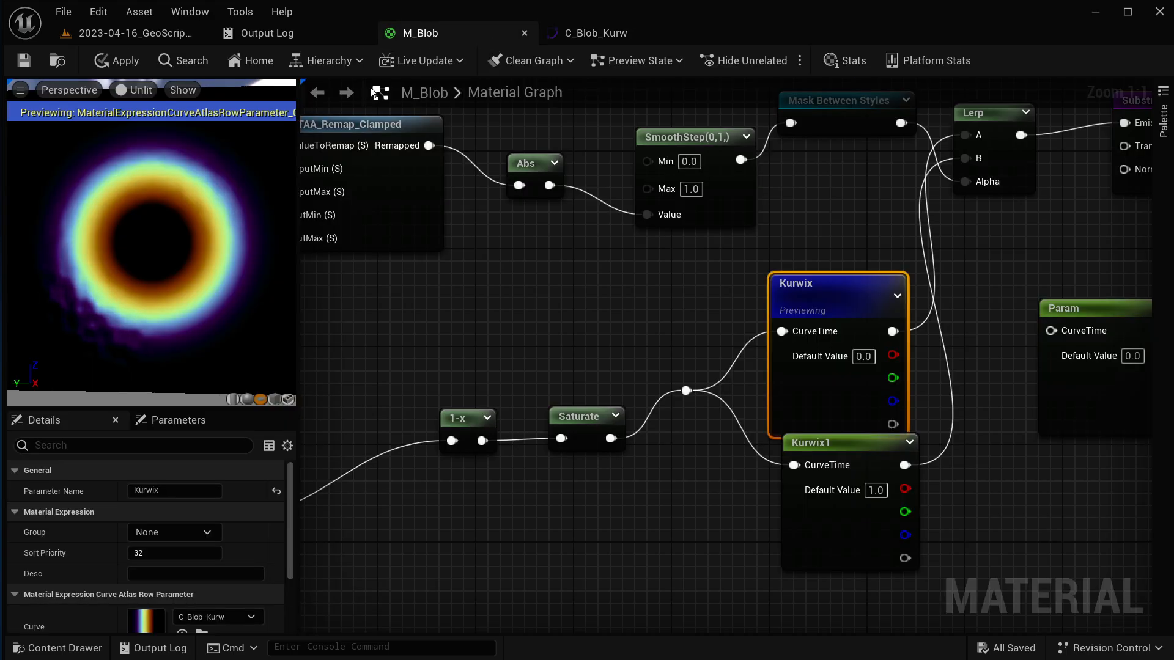
# Stop previewing the Kurwix node so the preview uses the full material
pyautogui.rightClick(805, 282)
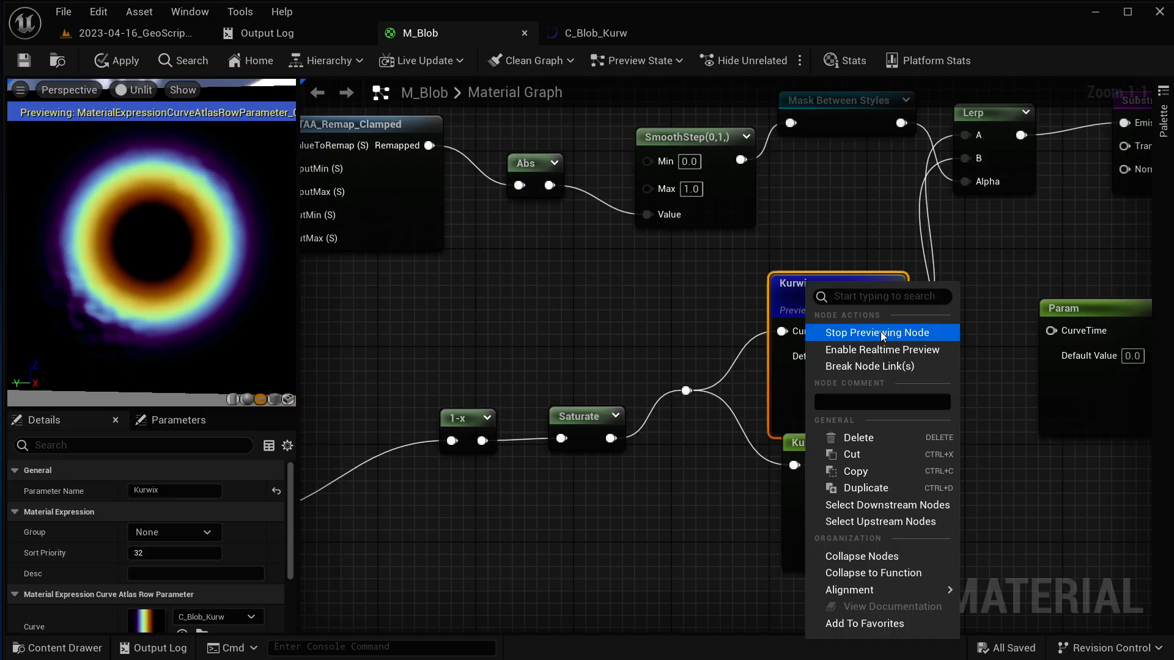
pyautogui.click(880, 332)
# Try placing a CurveAtlasRowParameter node in the empty graph area beside the Kurwix nodes, and delete it
pyautogui.moveTo(967, 280); pyautogui.dragTo(754, 274, button='right')
pyautogui.rightClick(752, 274)
pyautogui.write('curve')
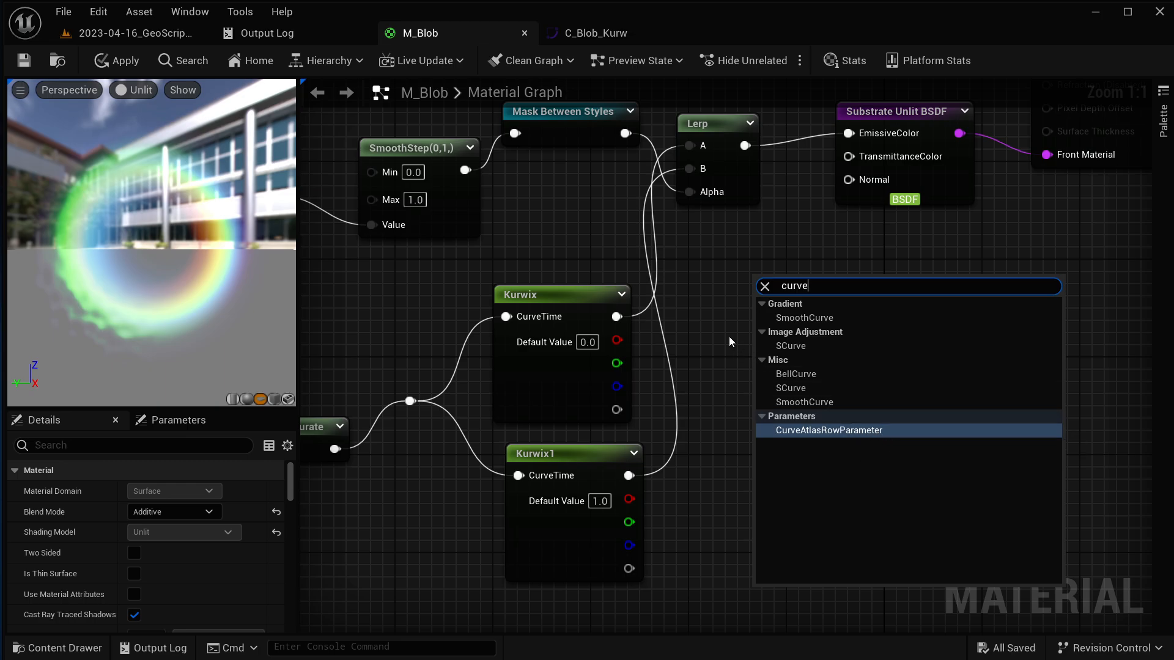
pyautogui.press('Return')
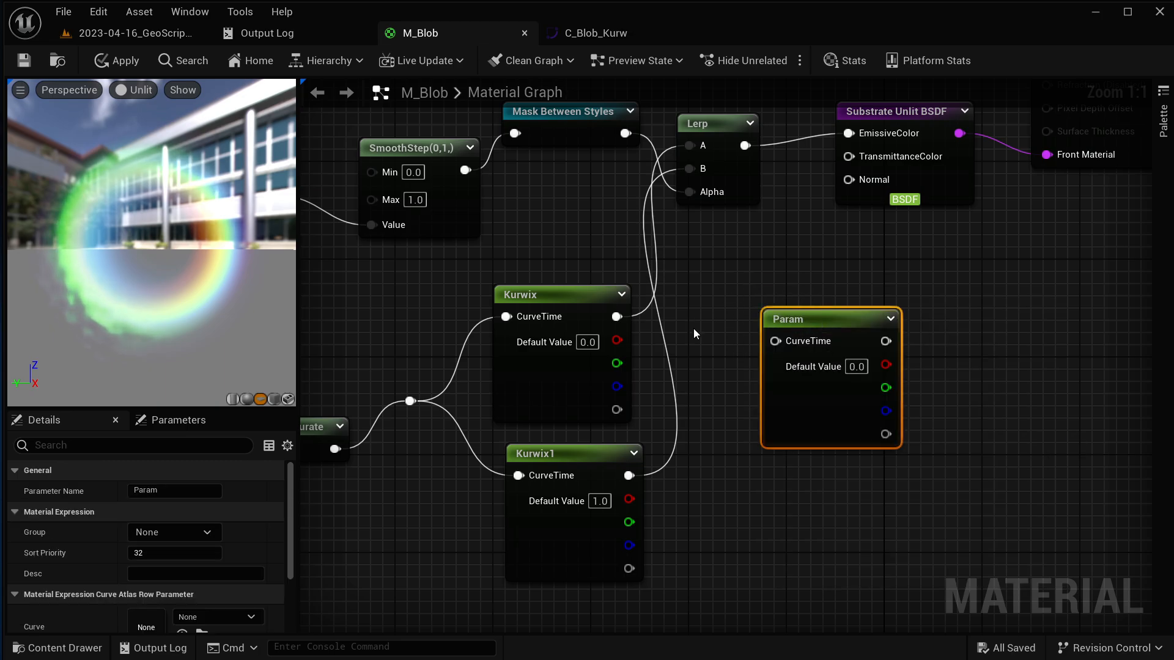
pyautogui.press('Delete')
# Add a CurveAtlasRowParameter node beside the Kurwix nodes, keep its default name, and leave it selected
pyautogui.rightClick(740, 313)
pyautogui.write('cur')
pyautogui.press('Down')
pyautogui.press('Down')
pyautogui.press('Down')
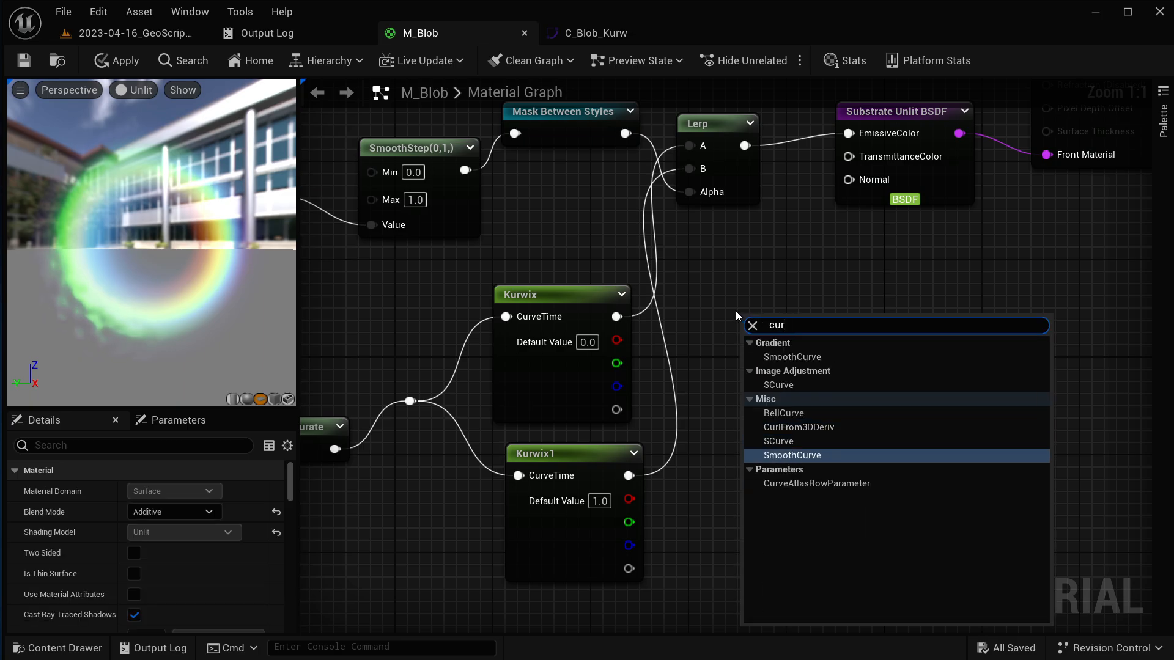
pyautogui.press('Return')
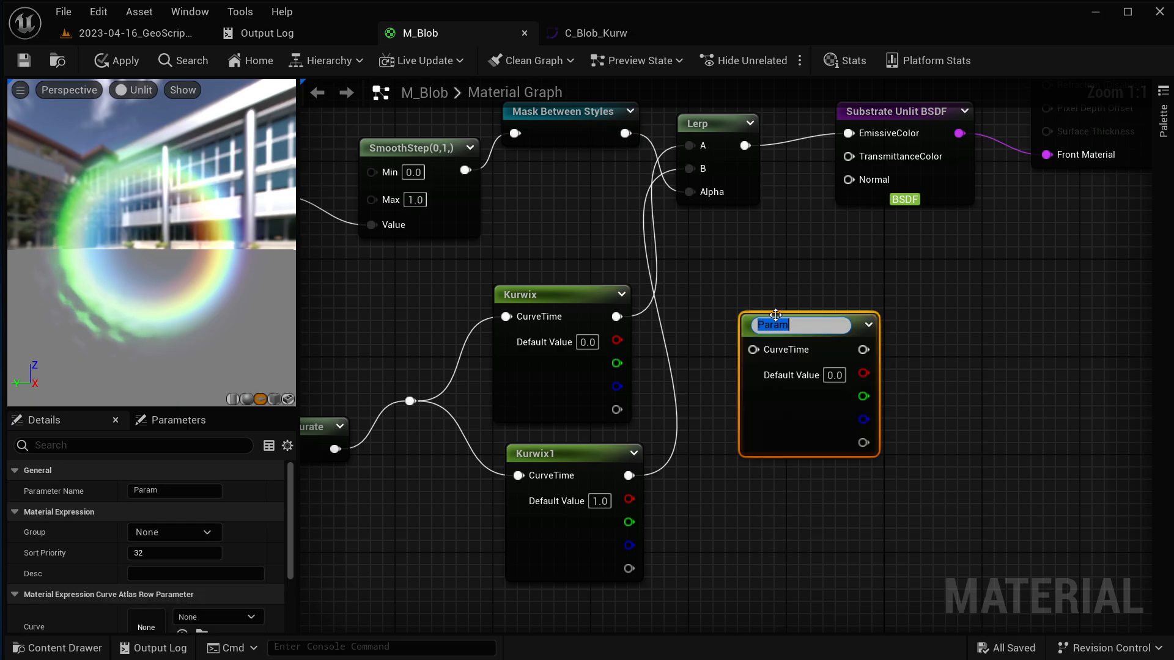
pyautogui.click(980, 457)
pyautogui.click(836, 334)
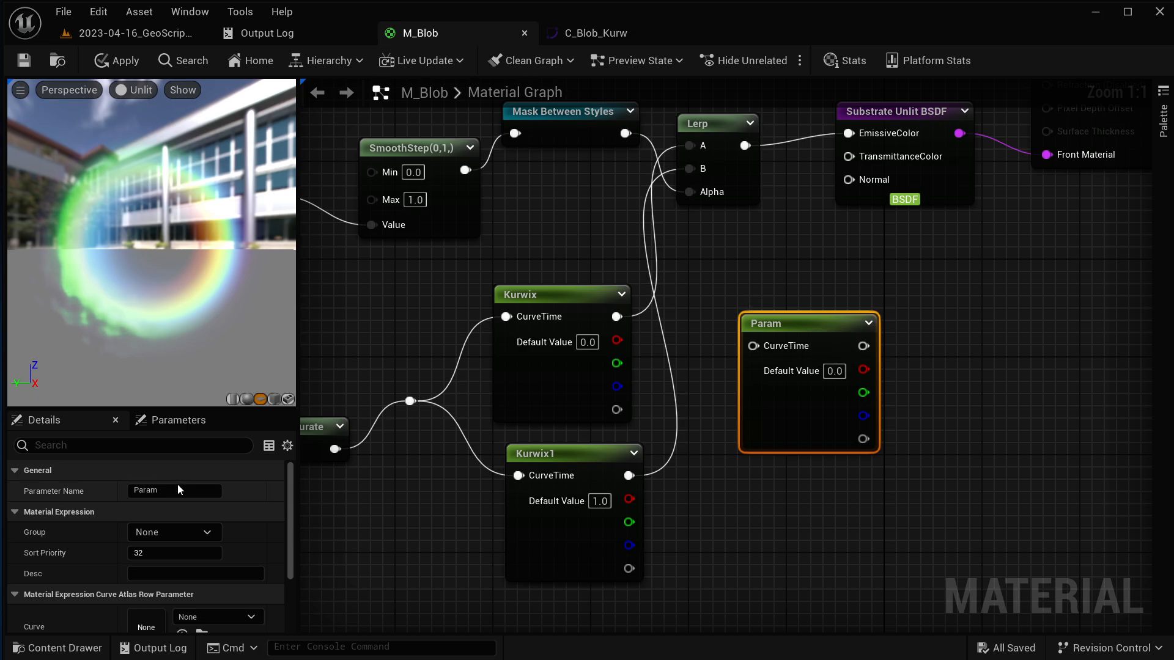
# Assign CA_Blob_Kurw as the Atlas of the new Param node
pyautogui.moveTo(160, 409); pyautogui.dragTo(161, 304)
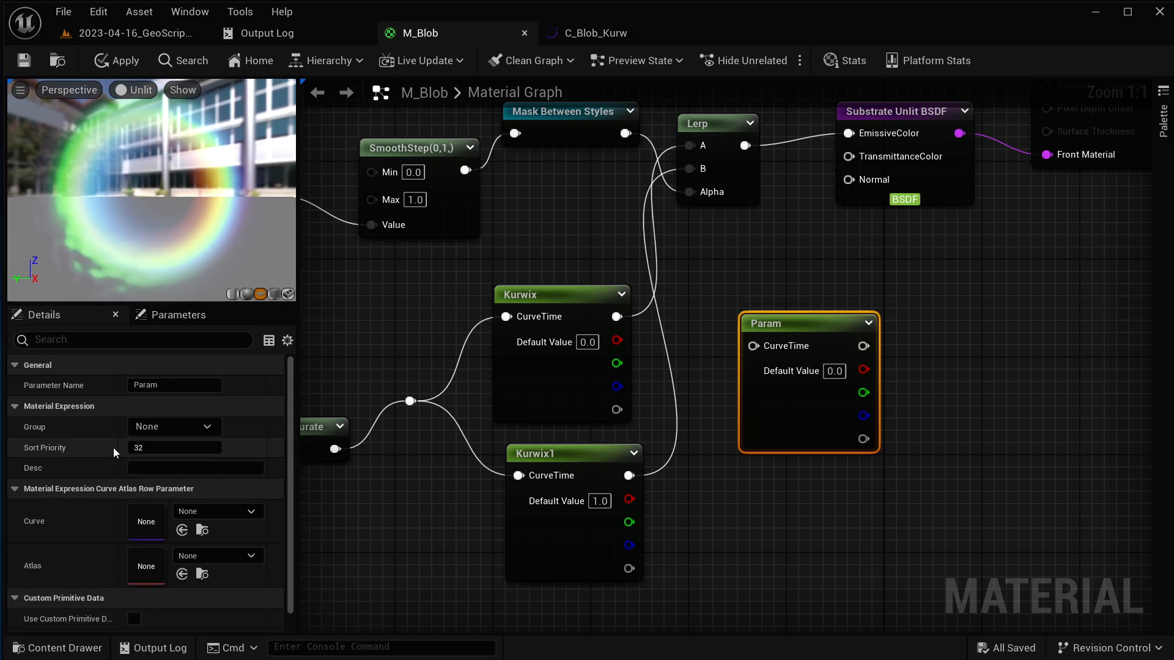
pyautogui.click(218, 554)
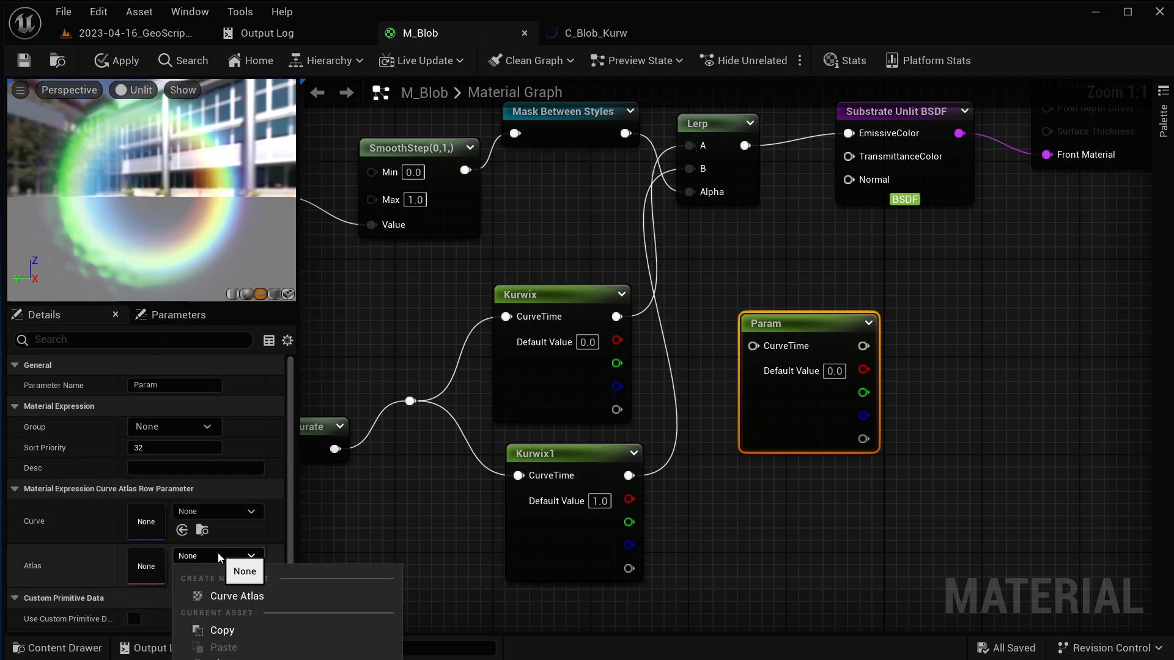
pyautogui.click(198, 658)
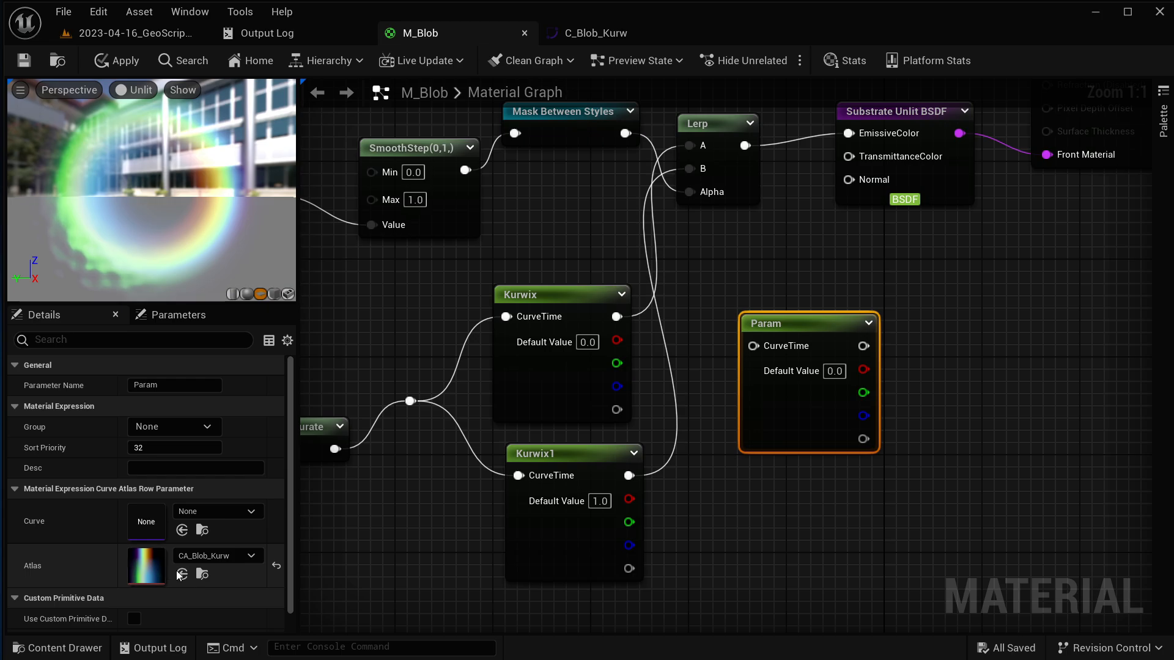
# Assign C_Blob_Kurw as the Param node's Curve, and switch it to C_Blob_Kurw1
pyautogui.click(248, 511)
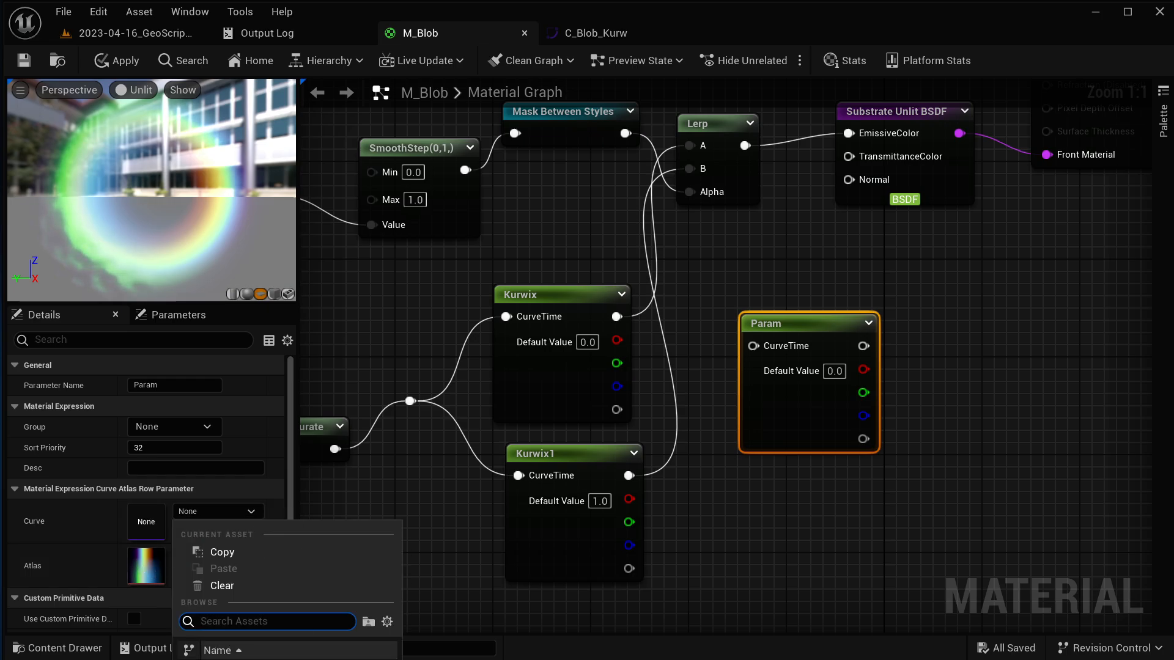
pyautogui.click(257, 651)
pyautogui.click(240, 513)
pyautogui.click(256, 652)
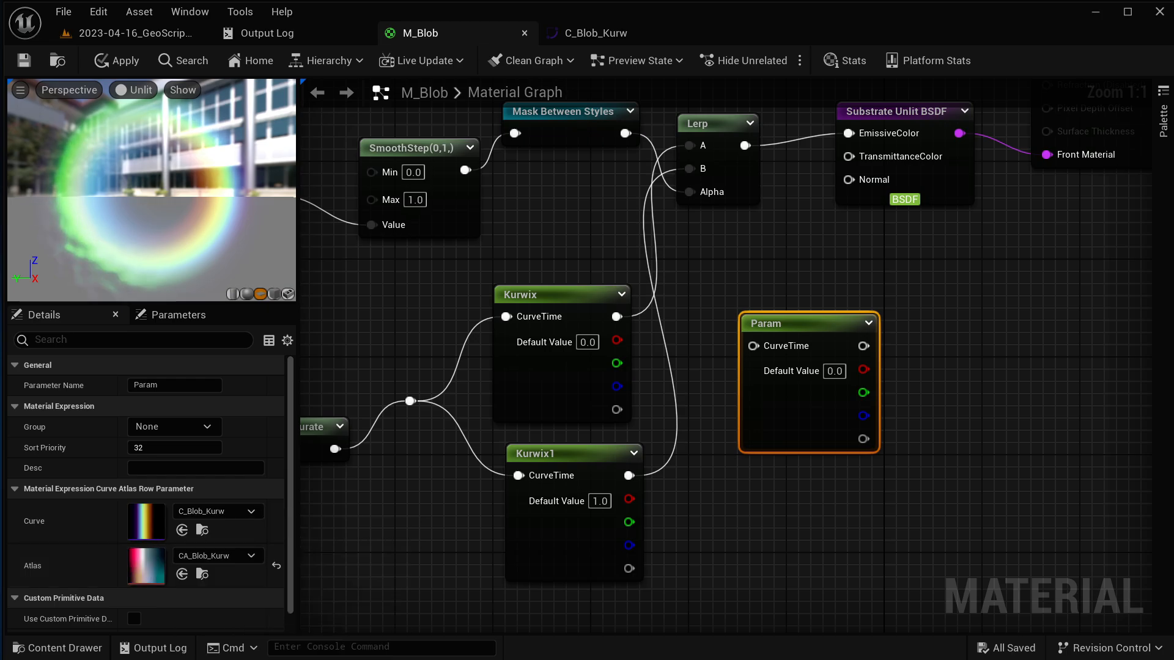
pyautogui.click(244, 514)
pyautogui.click(256, 650)
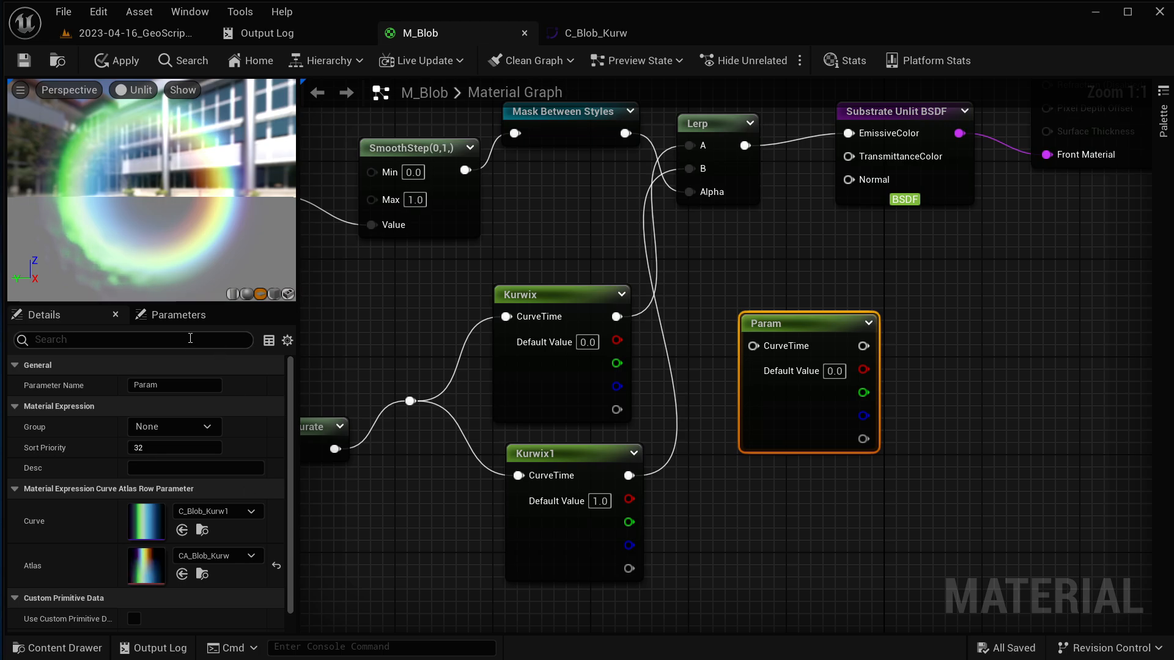
pyautogui.moveTo(164, 307); pyautogui.dragTo(164, 213)
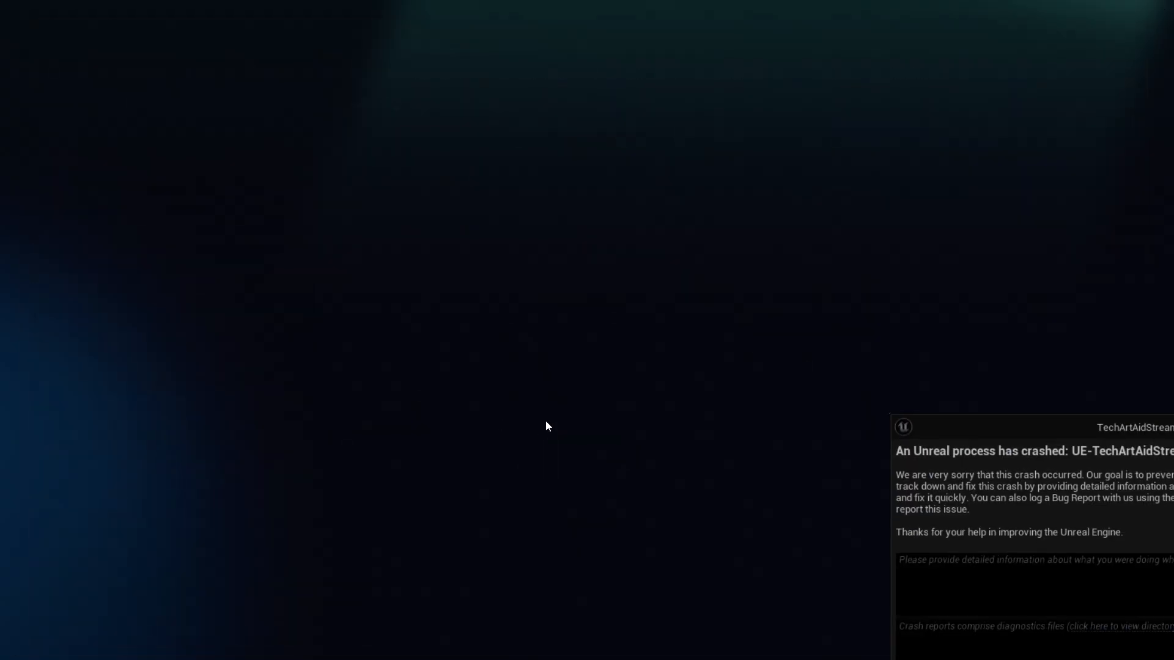
pyautogui.moveTo(1076, 436); pyautogui.dragTo(483, 197)
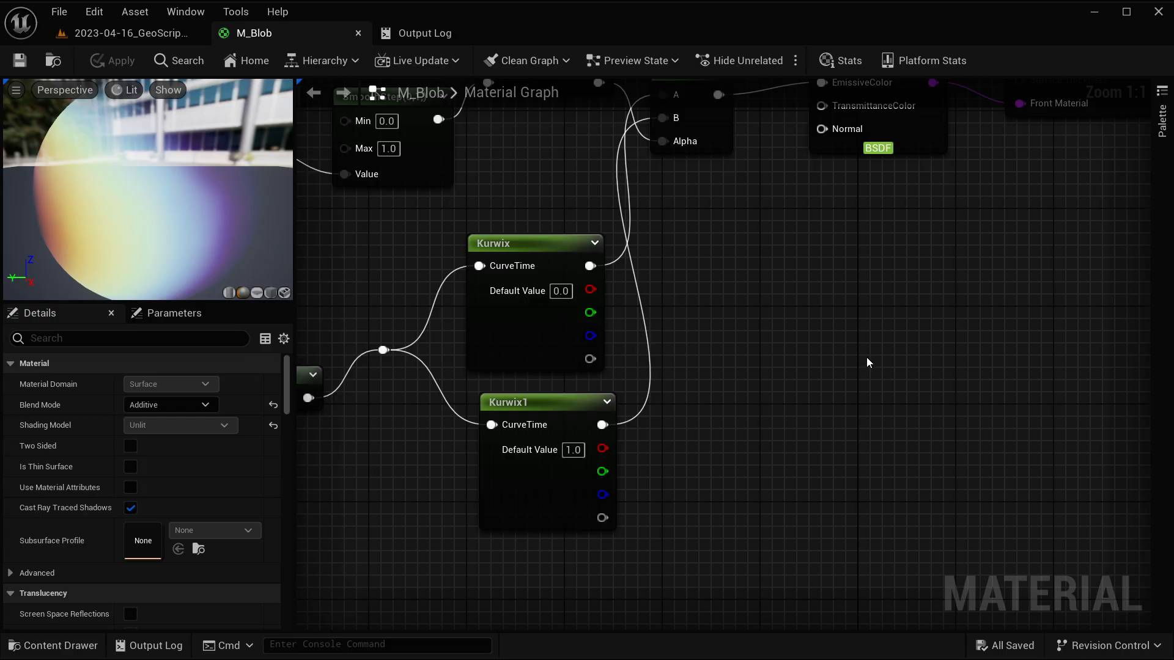
# Open the CA_Blob_Kurw atlas used by the Kurwix node and view its gradient rows up close
pyautogui.click(530, 244)
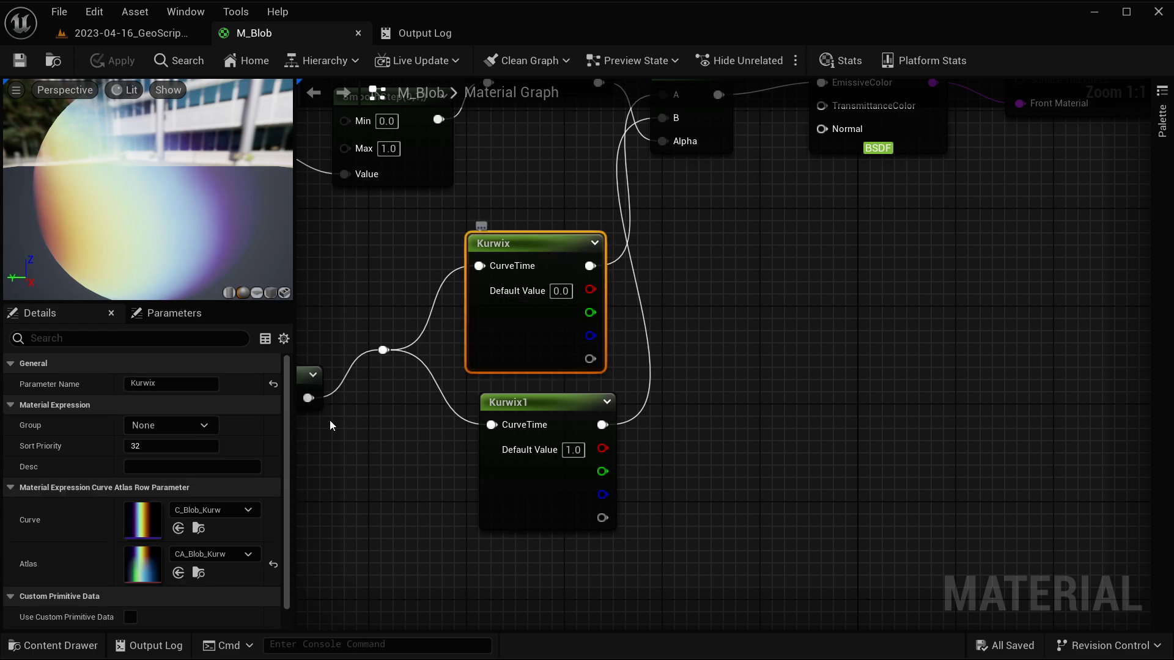
pyautogui.doubleClick(141, 566)
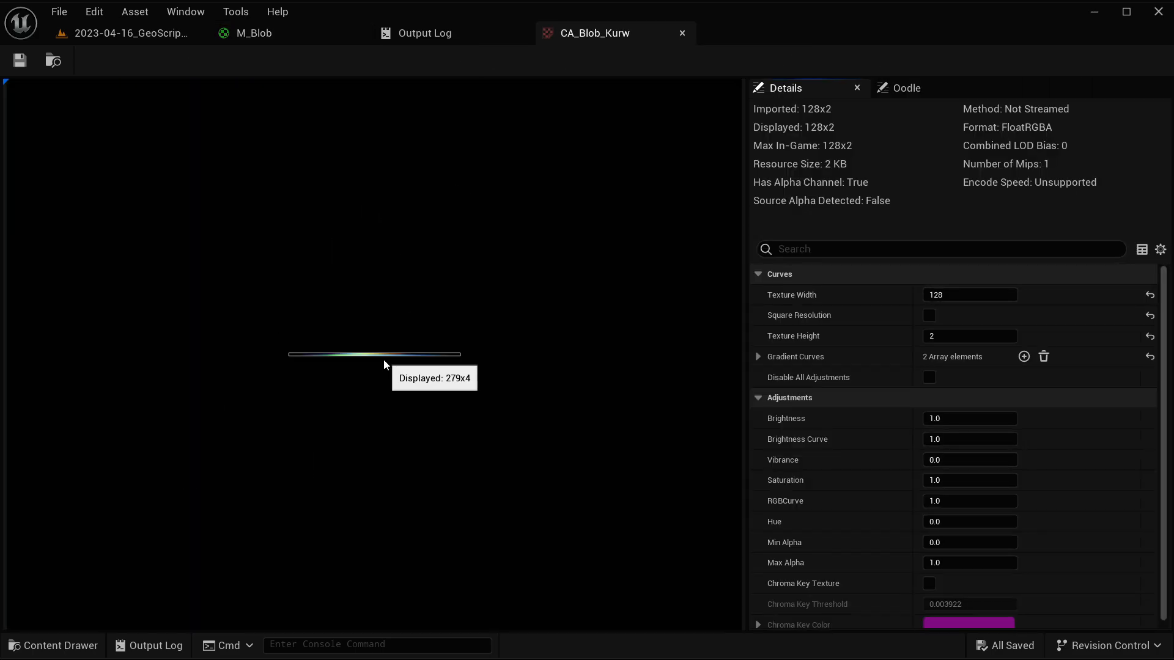
pyautogui.scroll(10, 384, 364)
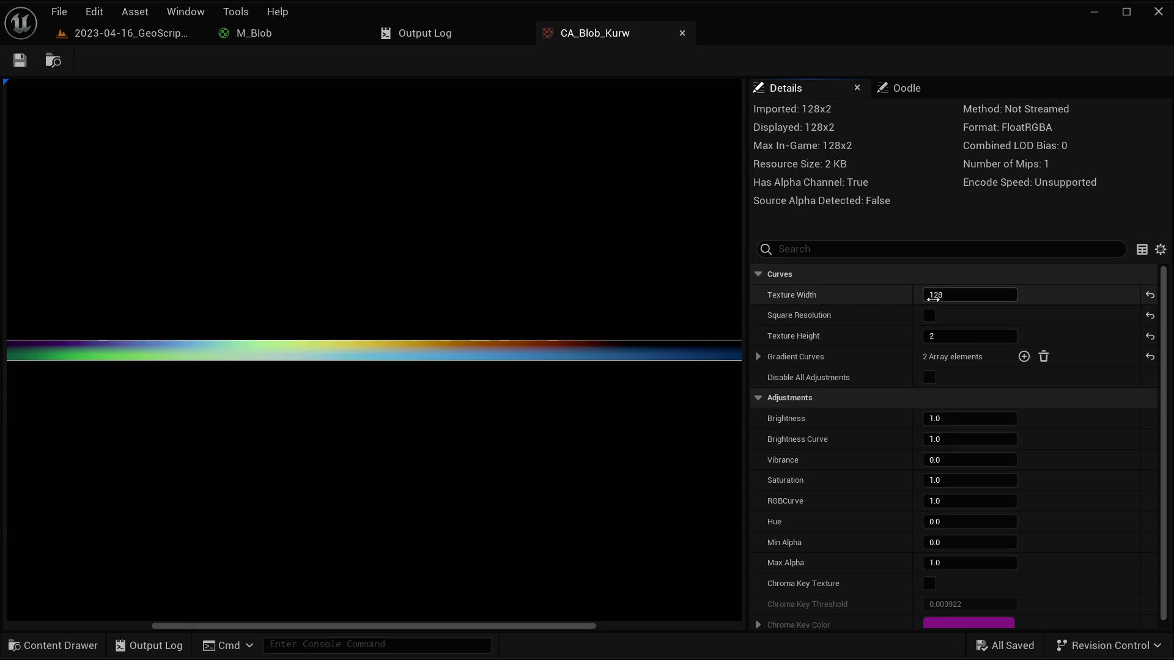
# Set both the Texture Width and the Texture Height of the CA_Blob_Kurw atlas to 32
pyautogui.click(997, 288)
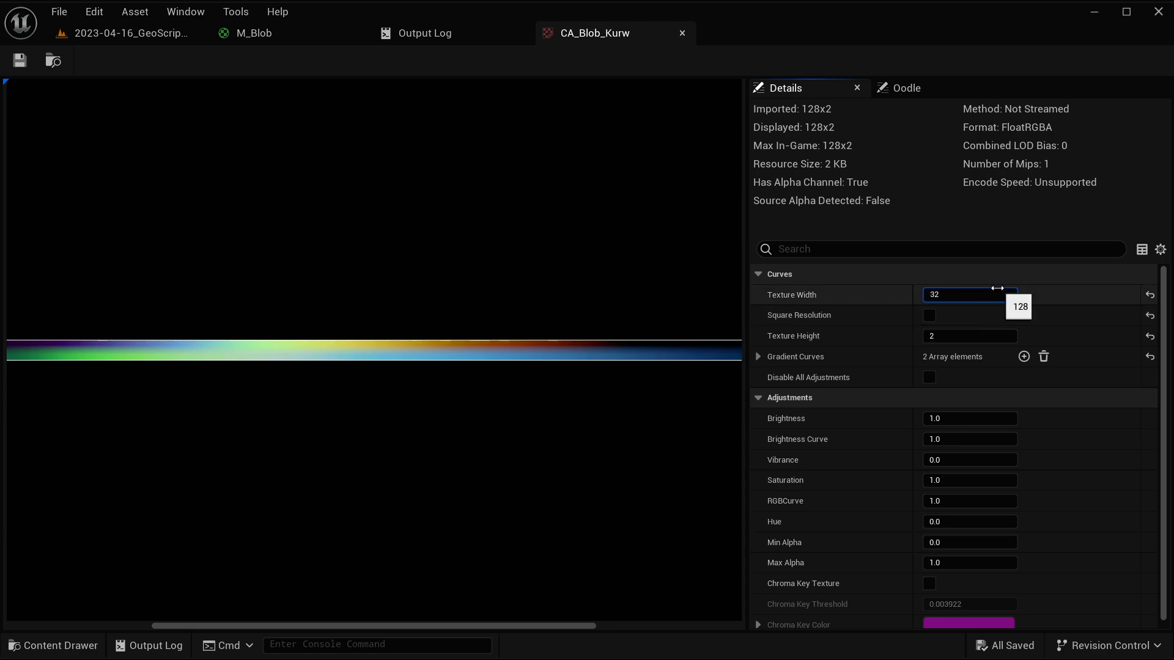
pyautogui.press('Return')
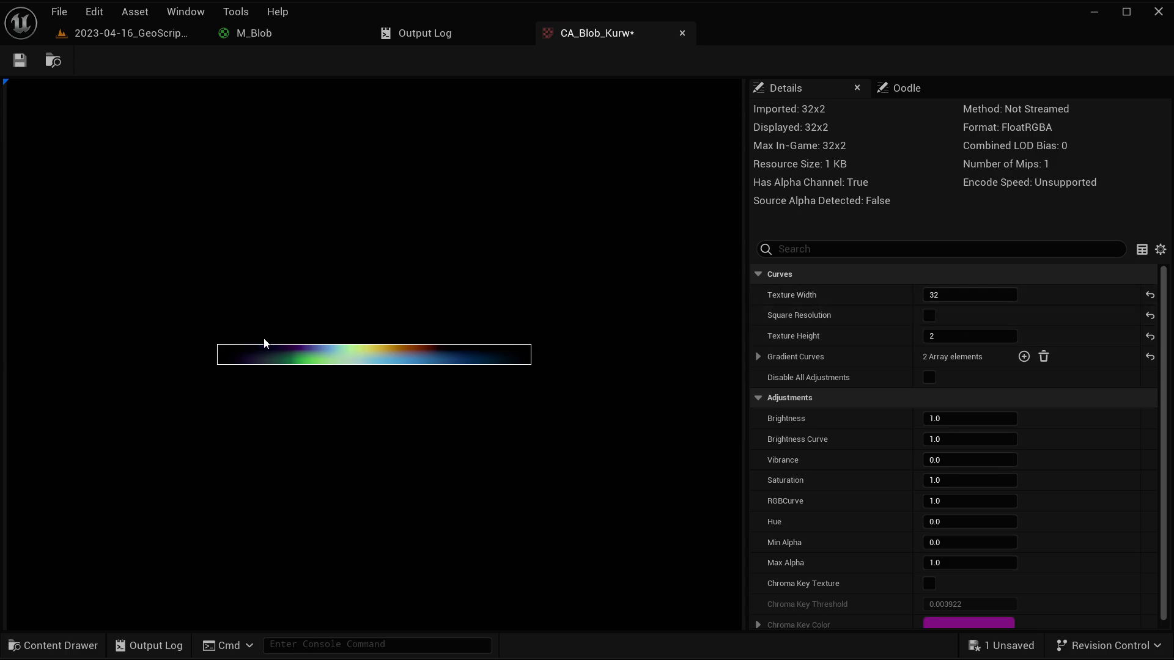
pyautogui.click(975, 335)
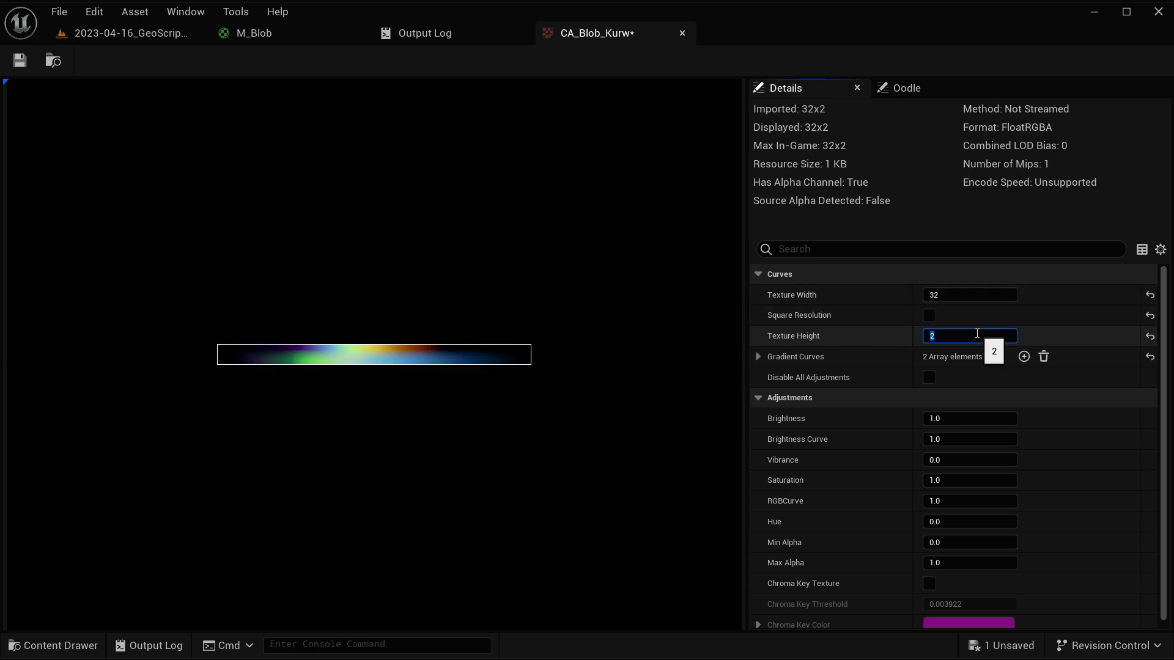
pyautogui.write('32')
pyautogui.press('Return')
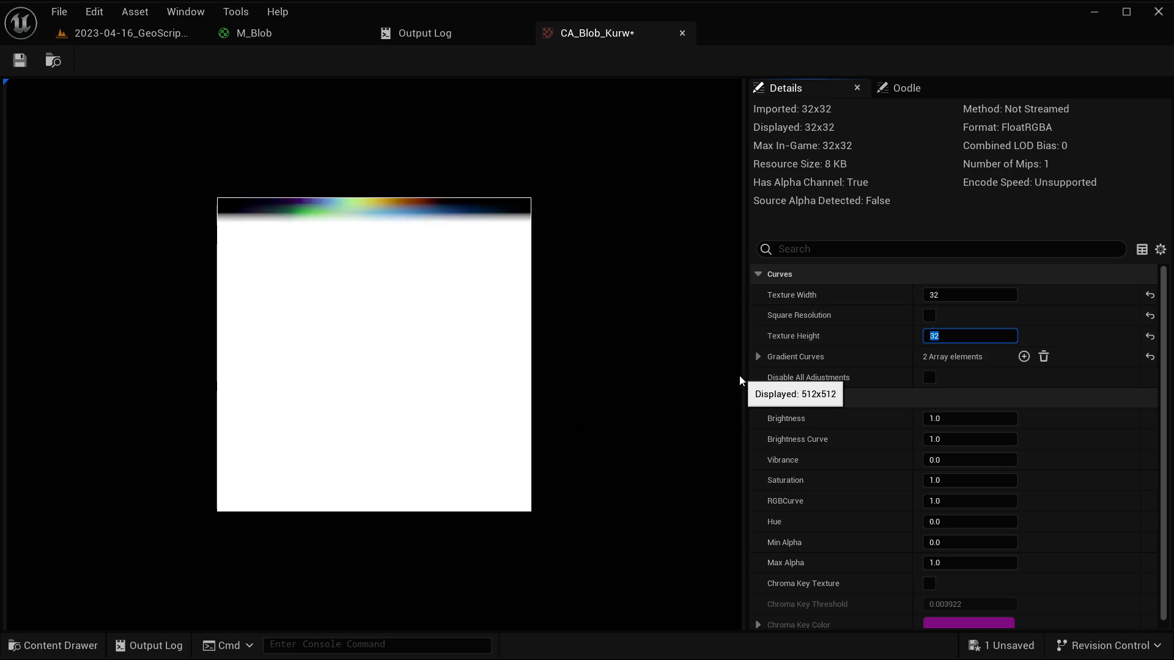
# Add C_Sky_Zenith_Color as a third gradient curve in the CA_Blob_Kurw atlas
pyautogui.click(758, 358)
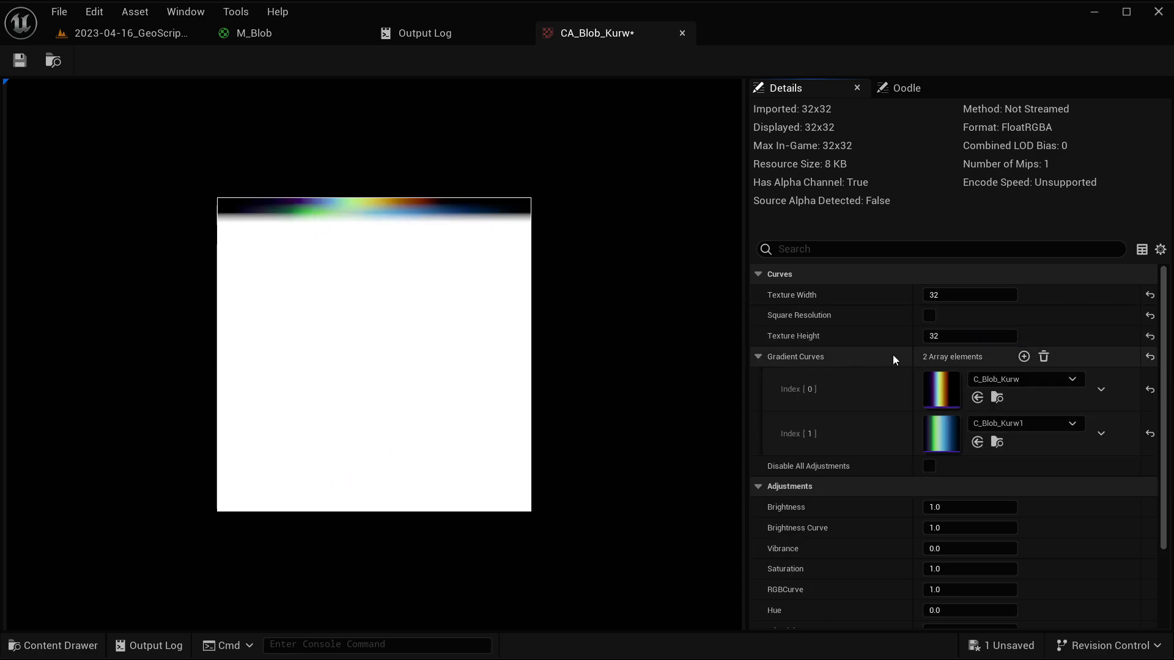
pyautogui.click(1024, 356)
pyautogui.click(1002, 470)
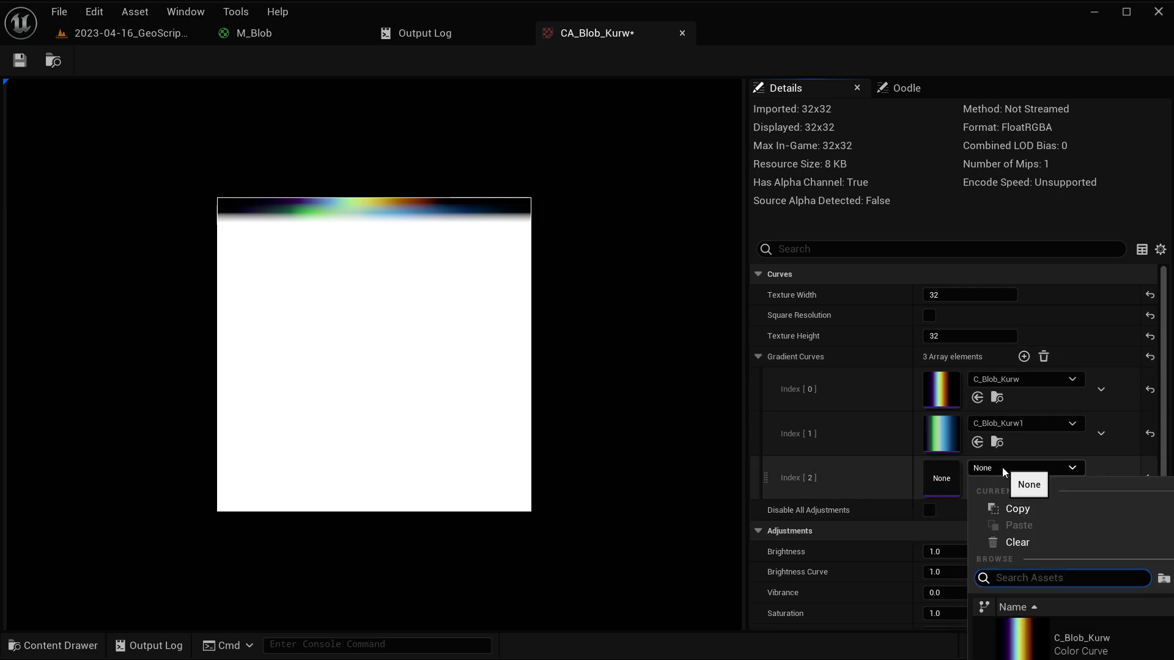
pyautogui.click(1083, 658)
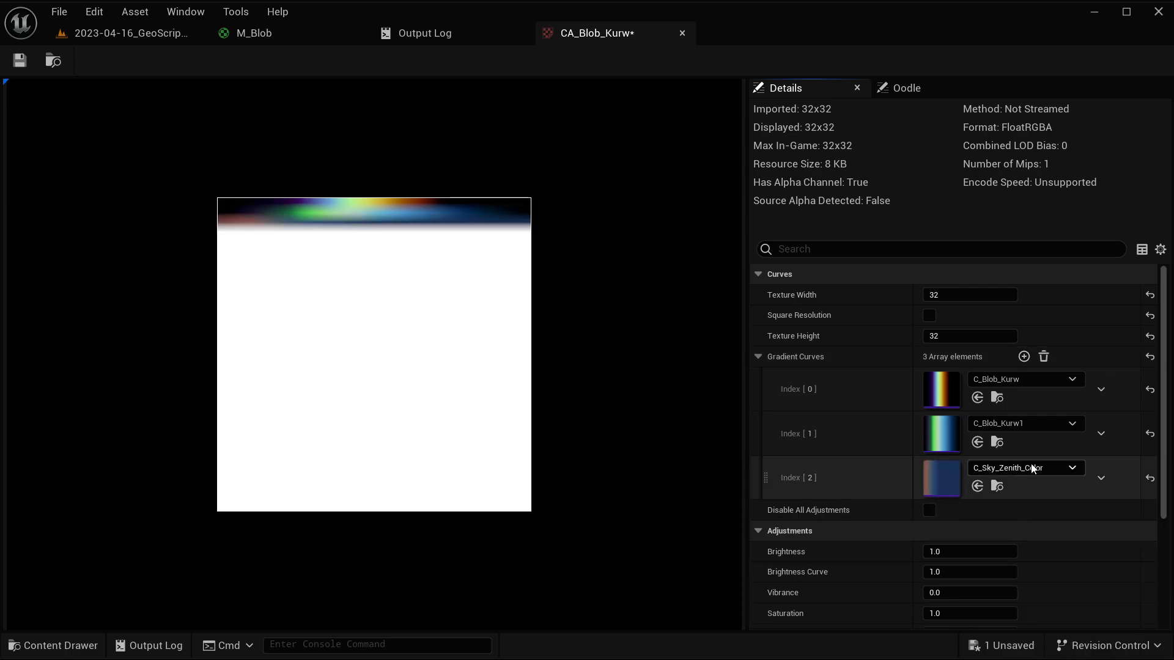
# Add SunlightColorLUT as the fourth gradient curve of the atlas and check its row in the texture preview
pyautogui.click(1024, 357)
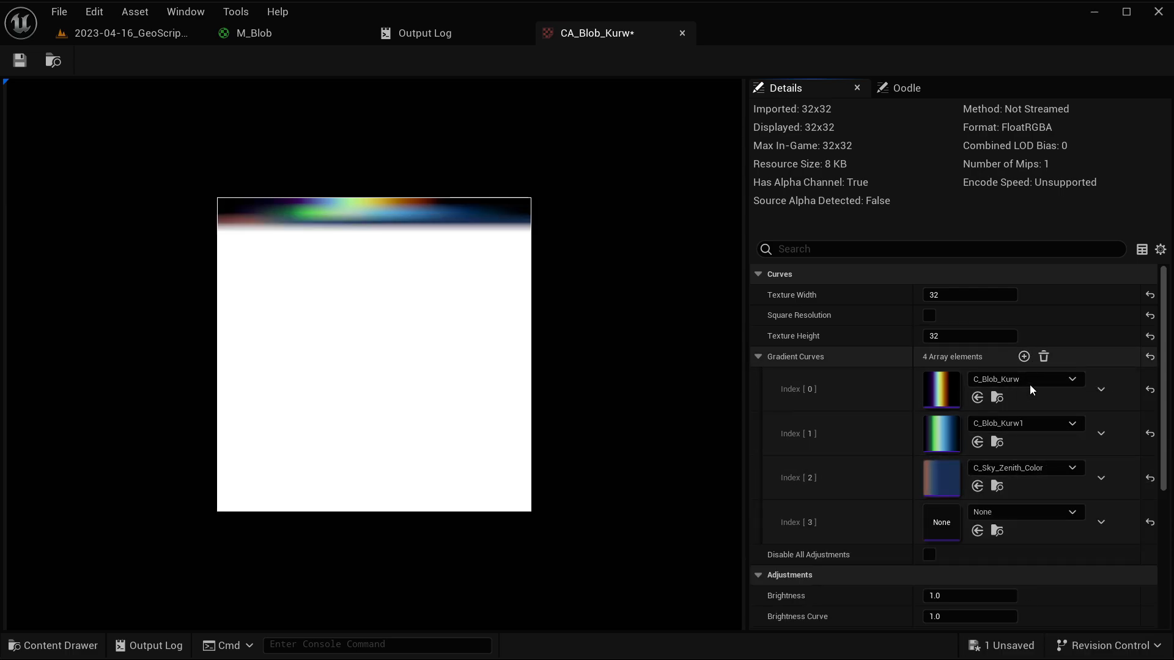
pyautogui.click(1028, 512)
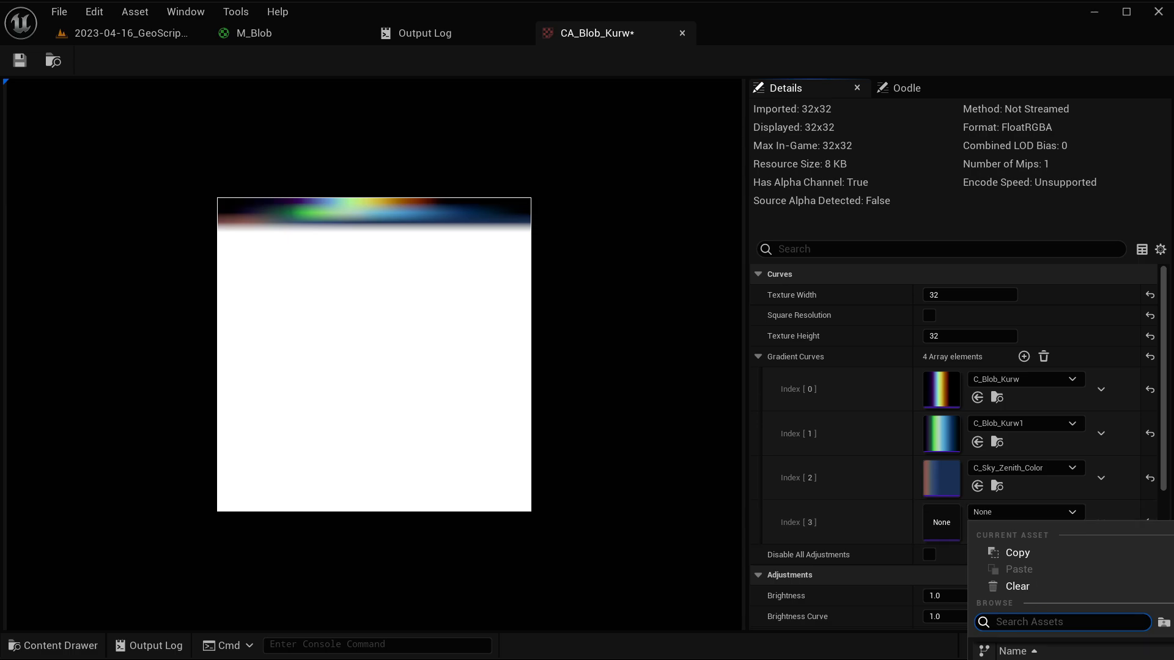
pyautogui.click(1064, 658)
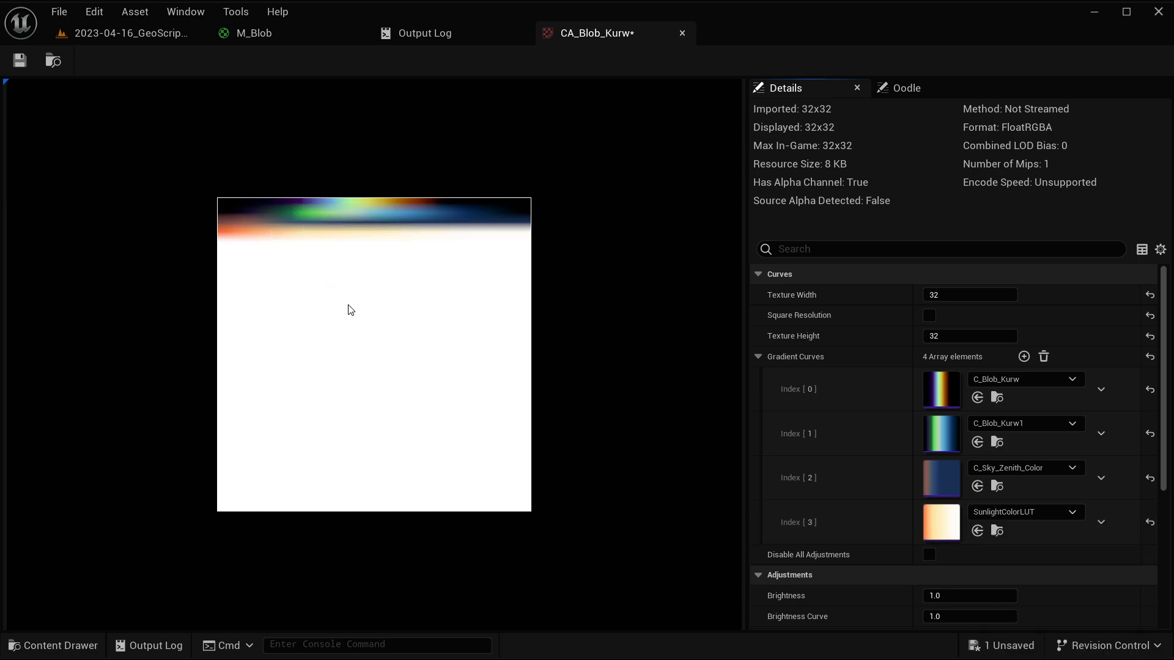
pyautogui.scroll(-3, 445, 354)
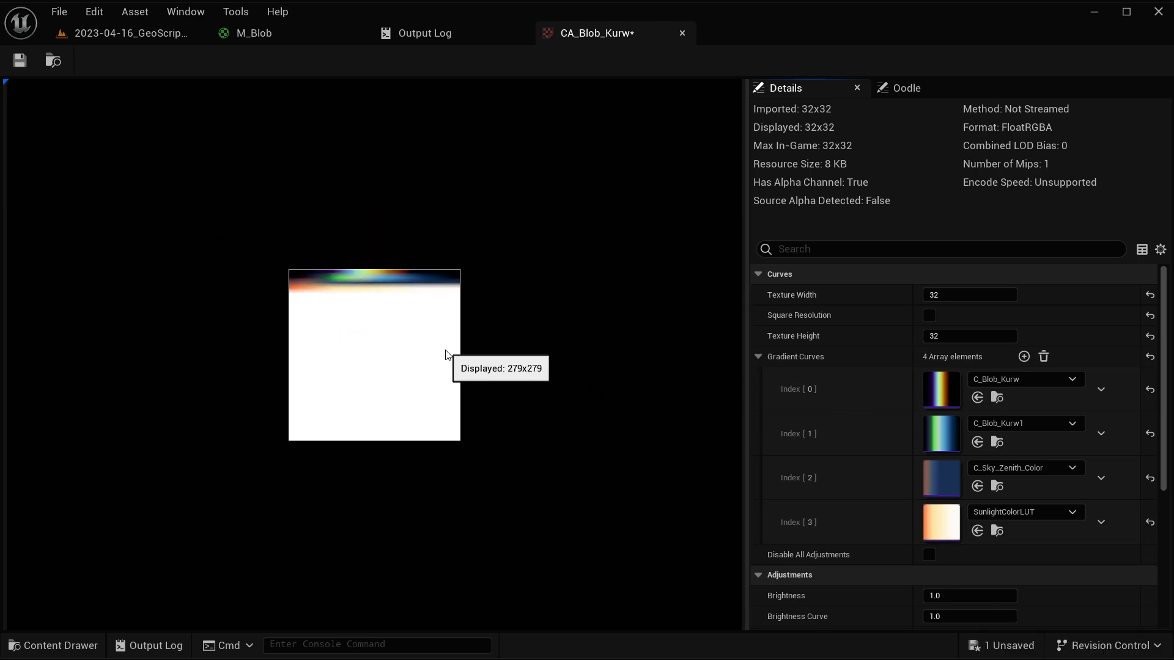
pyautogui.scroll(-6, 445, 354)
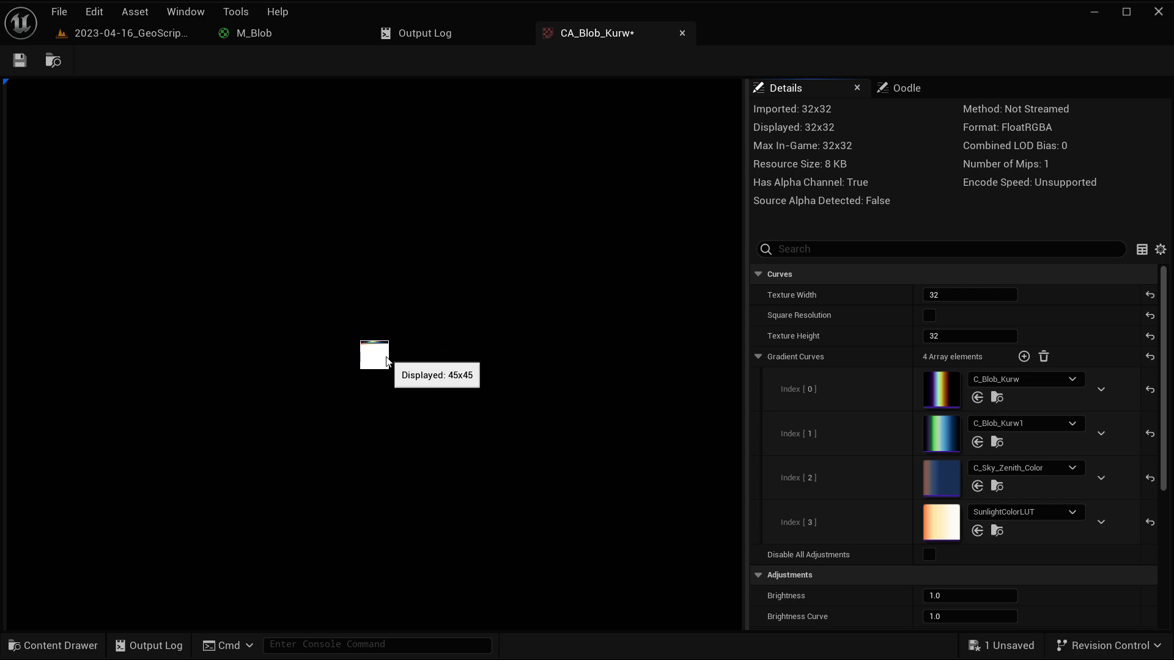
pyautogui.scroll(8, 406, 352)
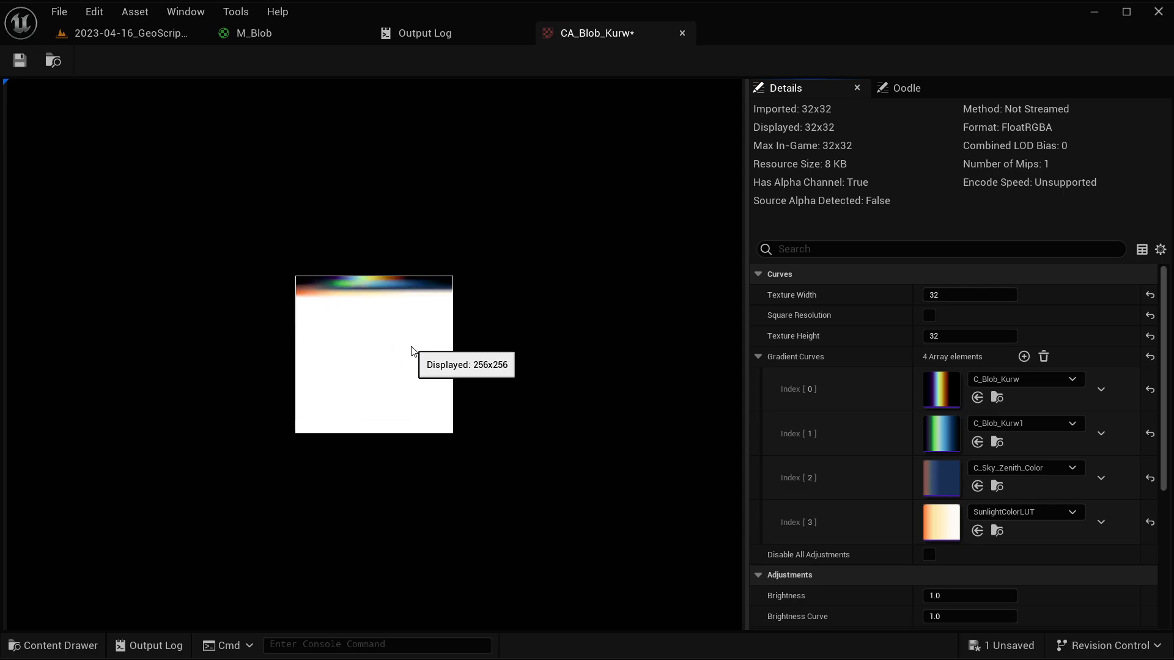
pyautogui.scroll(1, 422, 326)
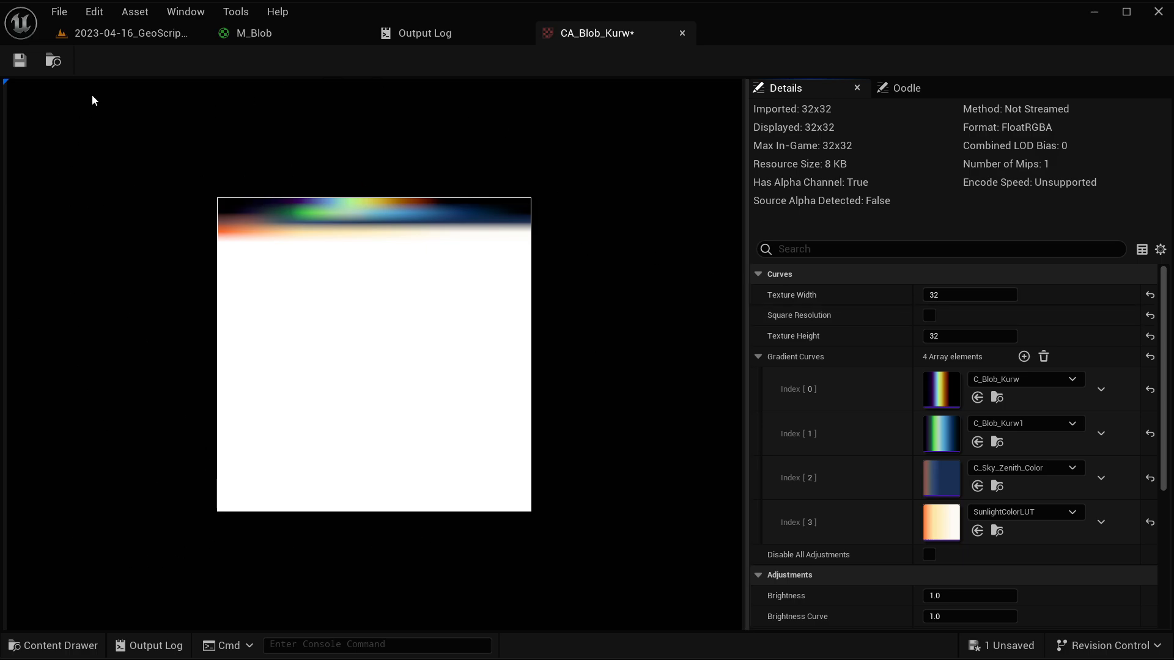
# Create a new curve asset of class CurveLinearColor in the 2024-05_Blob content folder
pyautogui.click(116, 34)
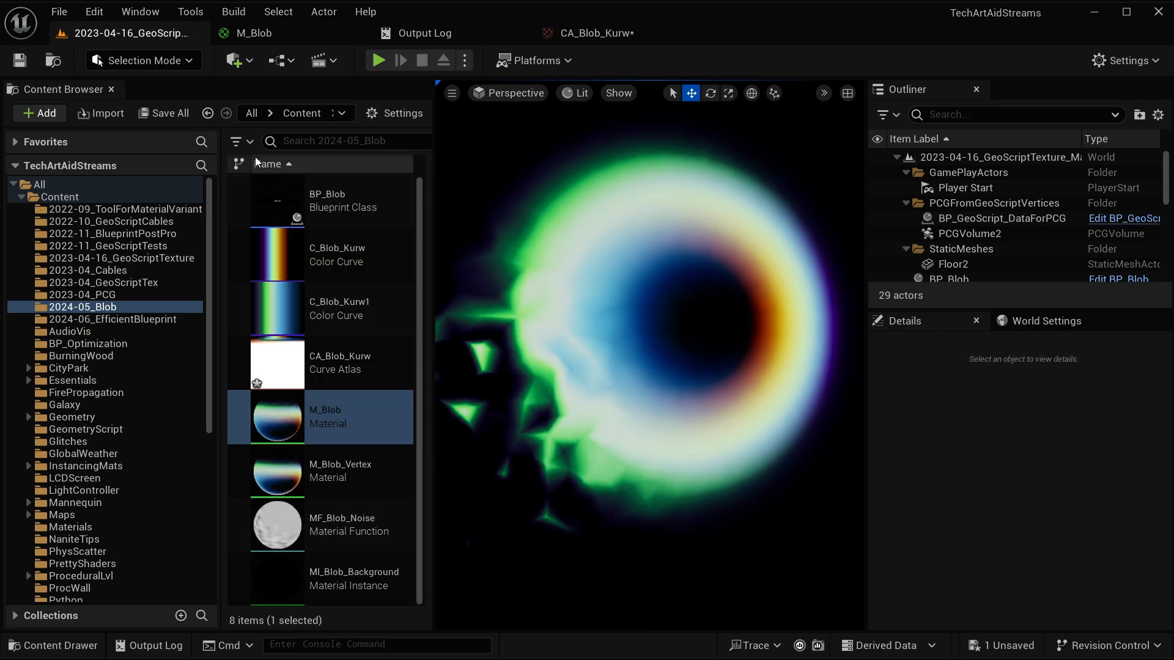
pyautogui.click(51, 114)
pyautogui.moveTo(141, 514)
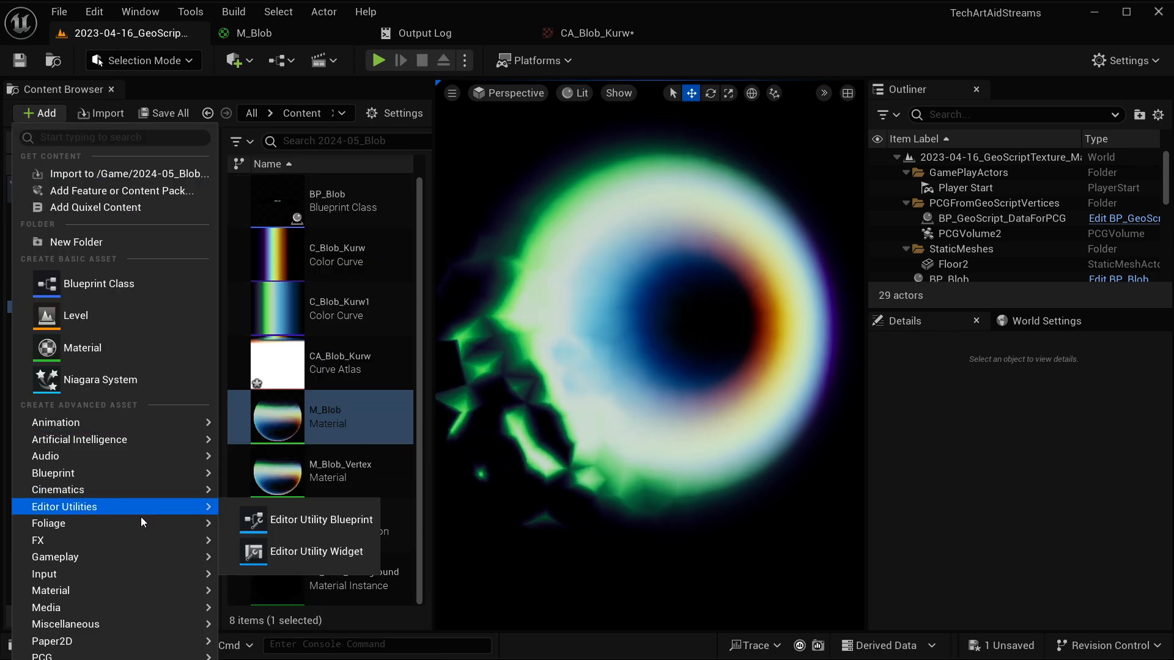
pyautogui.moveTo(89, 592)
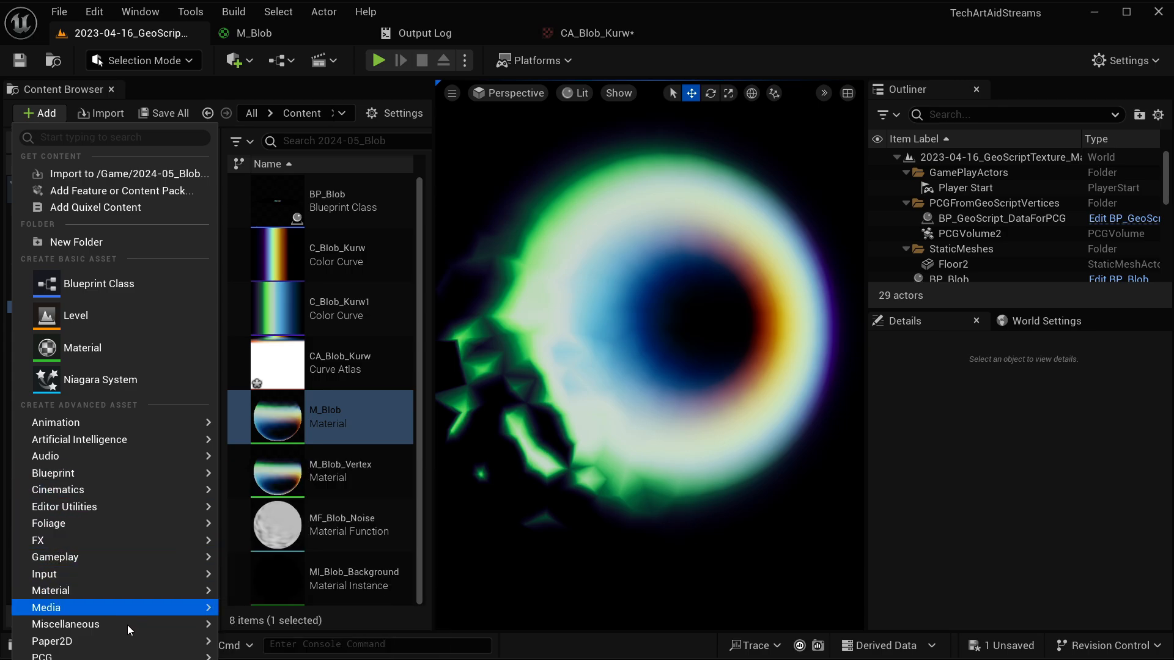
pyautogui.moveTo(127, 626)
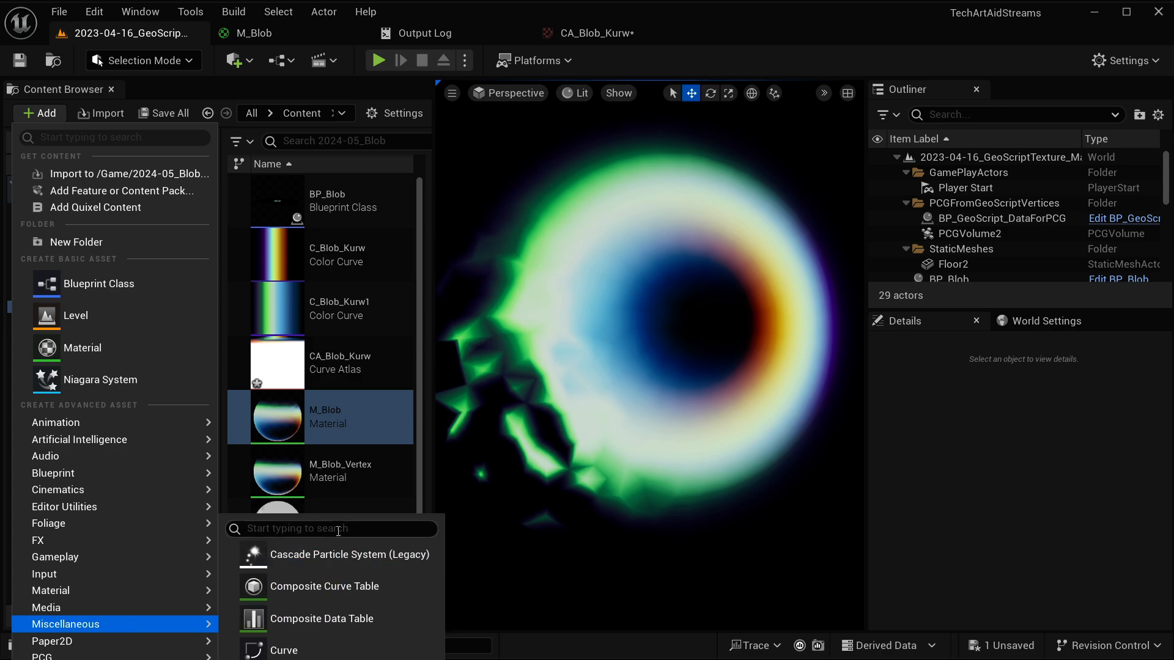
pyautogui.write('curve')
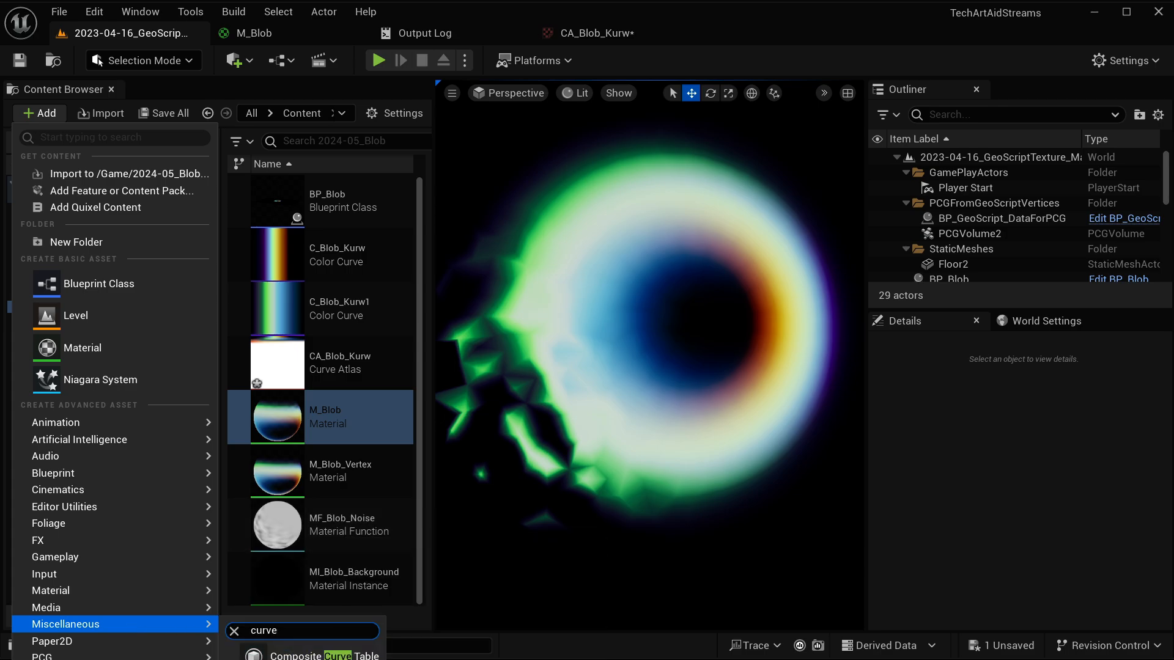
pyautogui.press('Return')
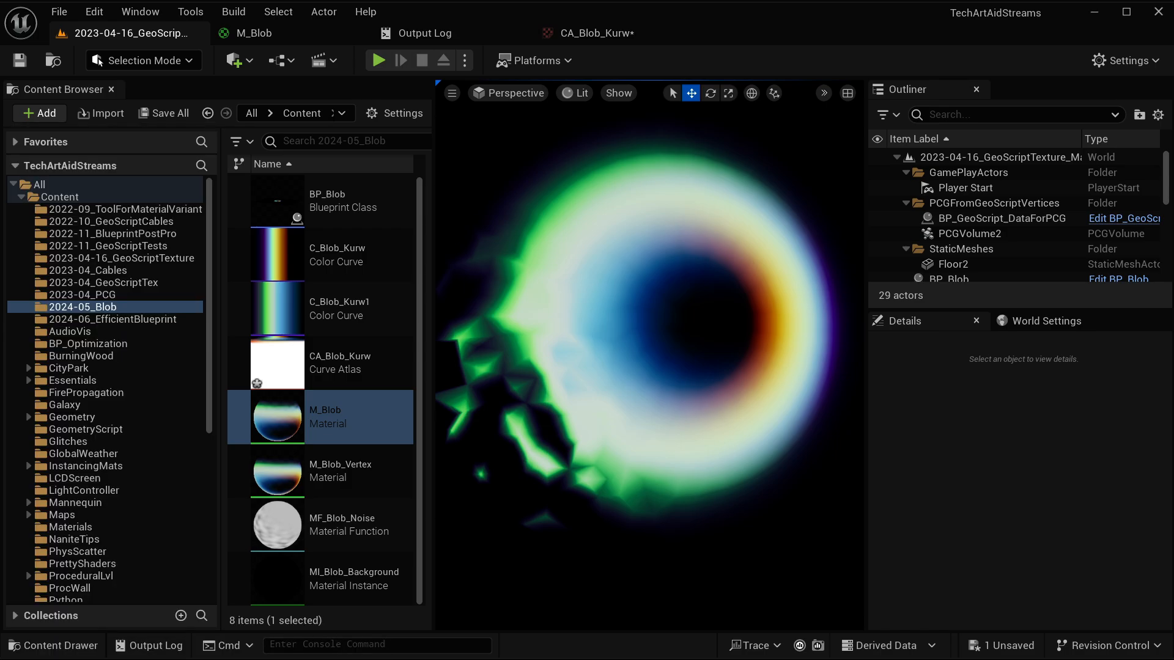
pyautogui.moveTo(1168, 478); pyautogui.dragTo(703, 279)
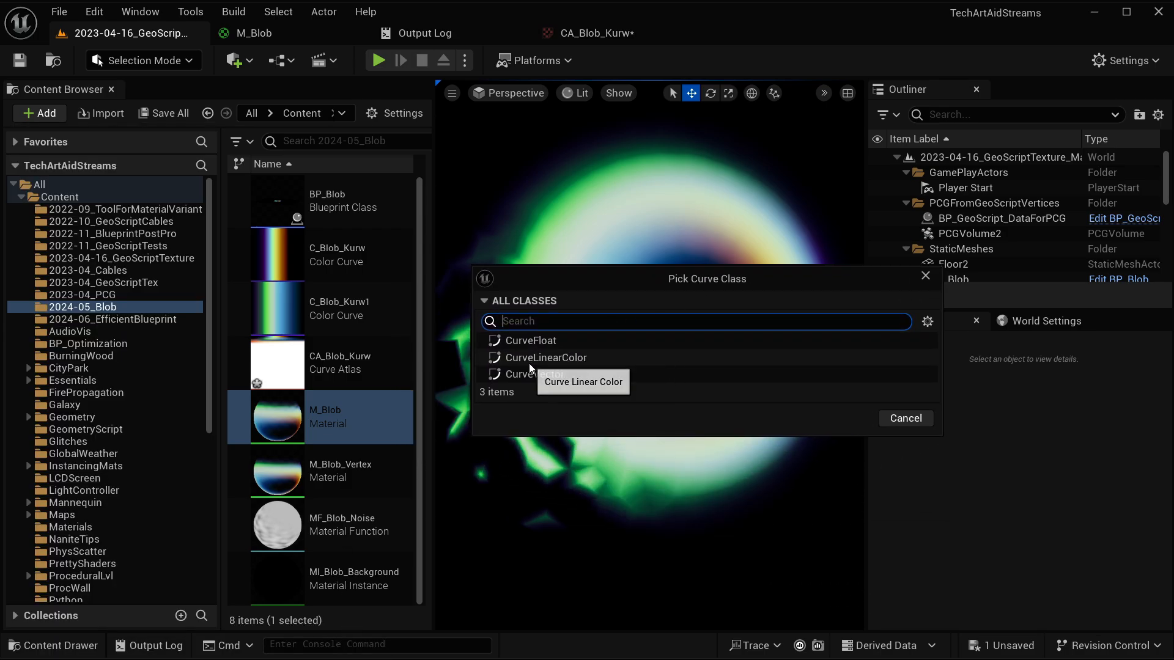
pyautogui.click(541, 360)
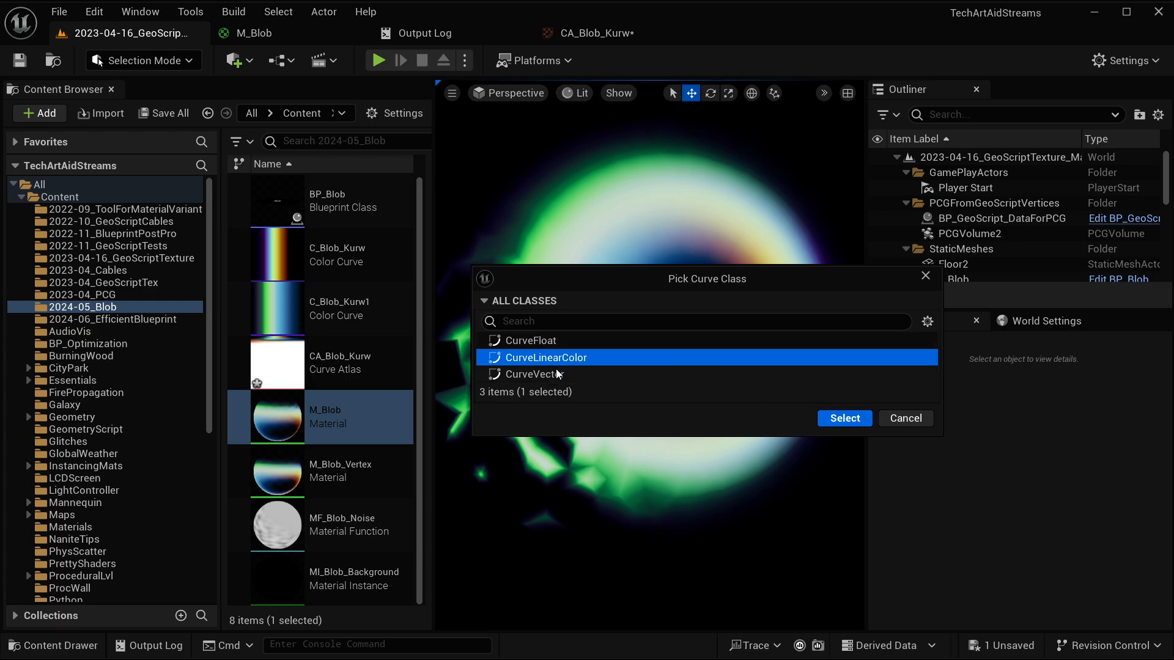
pyautogui.click(844, 418)
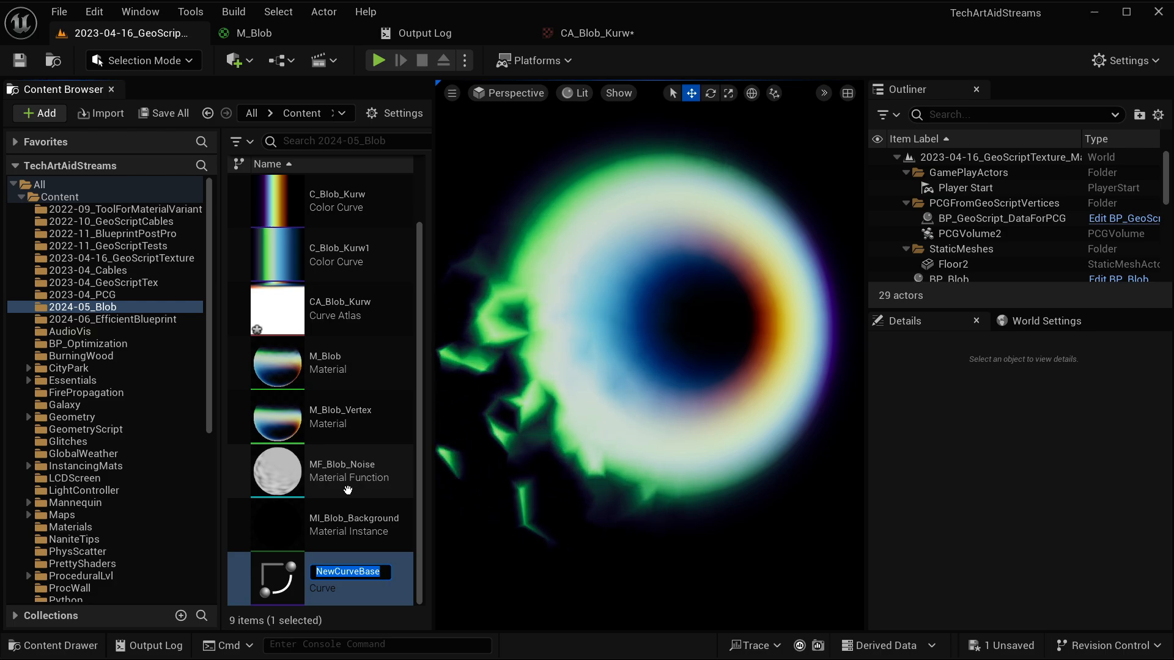
# Name the new curve asset C_MyCurve and open it for editing
pyautogui.write('C')
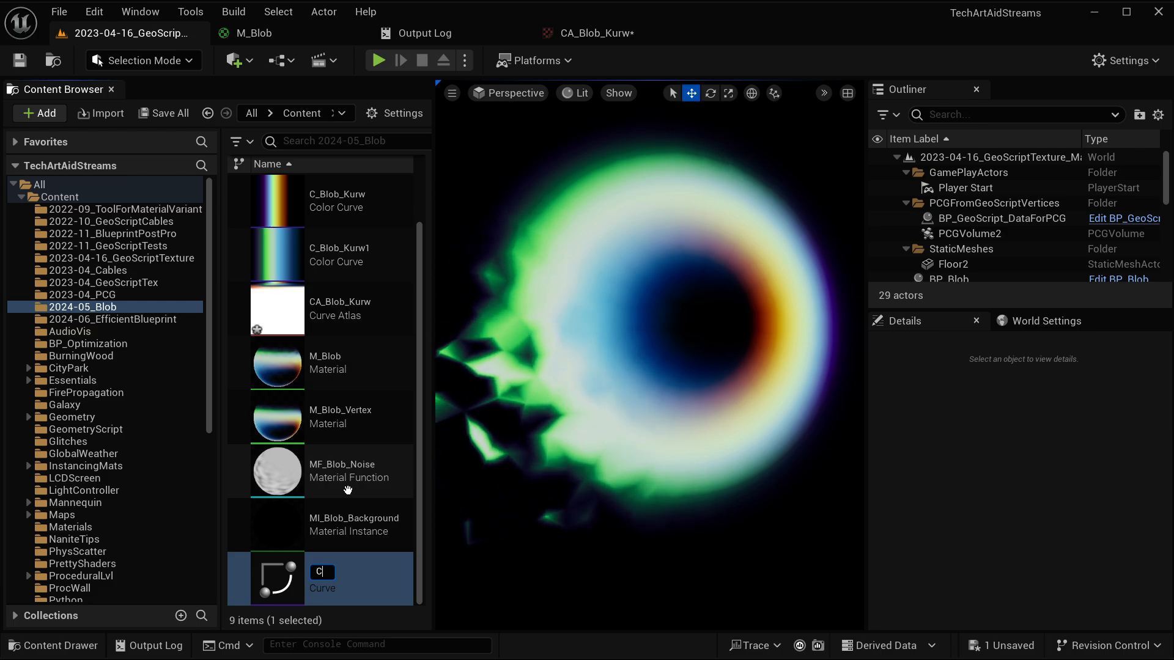
pyautogui.write('_MyCuirv')
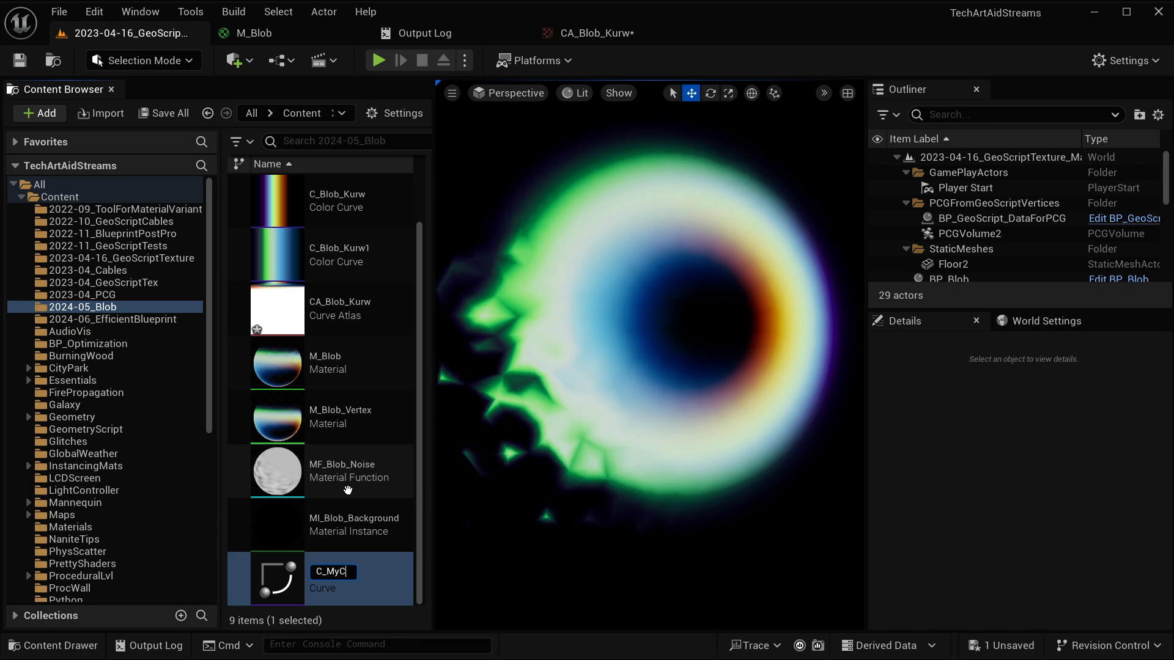
pyautogui.press('BackSpace')
pyautogui.press('BackSpace')
pyautogui.press('BackSpace')
pyautogui.write('rve')
pyautogui.press('Return')
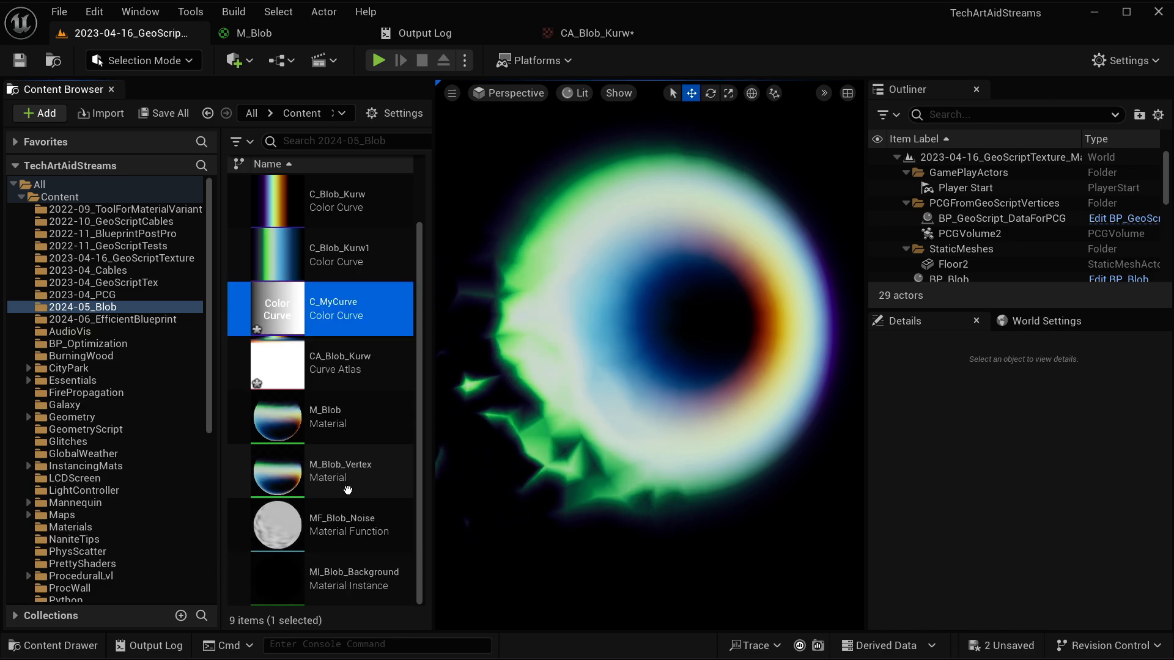
pyautogui.doubleClick(305, 319)
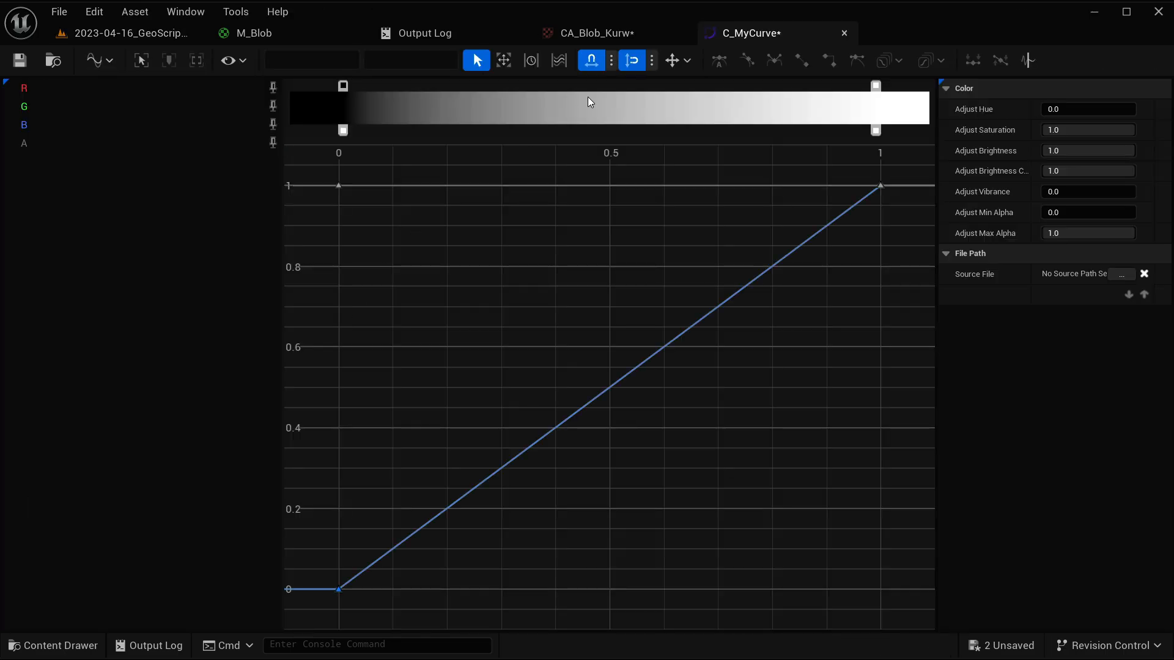
# Add a colour stop at about 0.5 on the C_MyCurve gradient and colour it bright blue, hex sRGB 00C3FFFF
pyautogui.doubleClick(611, 88)
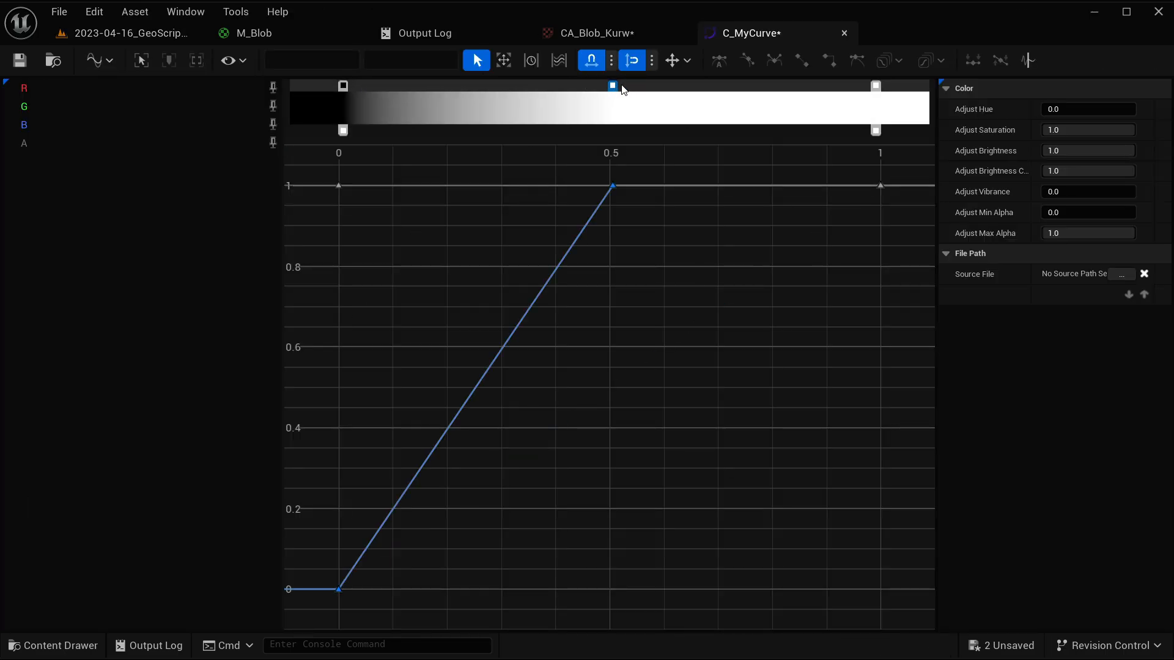
pyautogui.press('Delete')
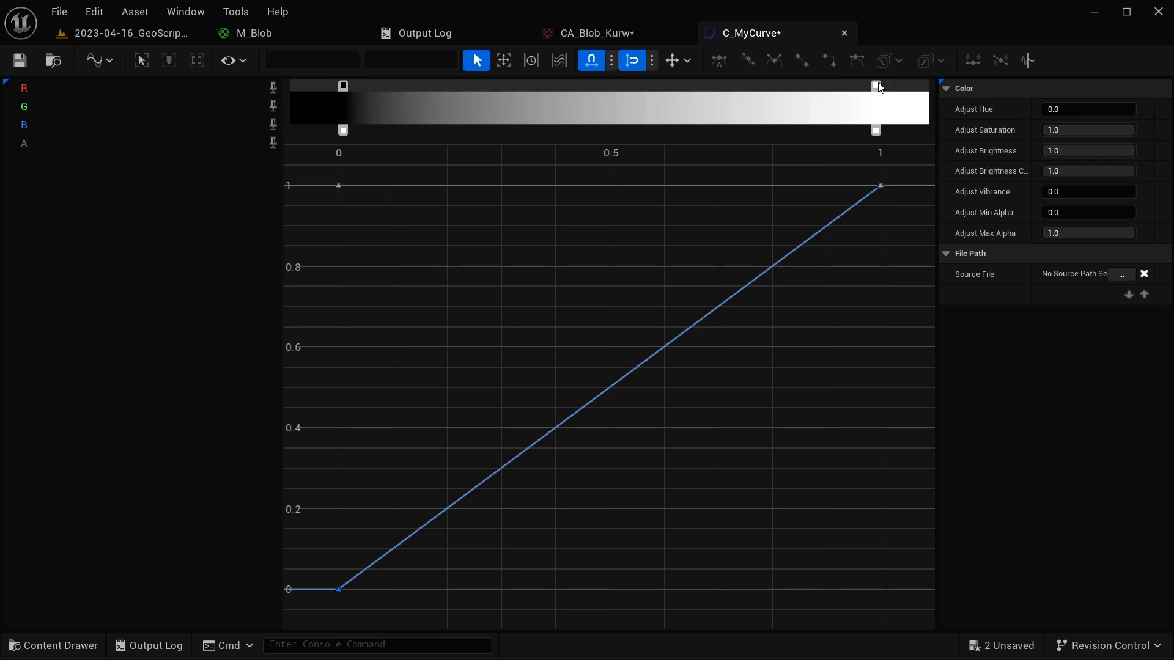
pyautogui.doubleClick(612, 86)
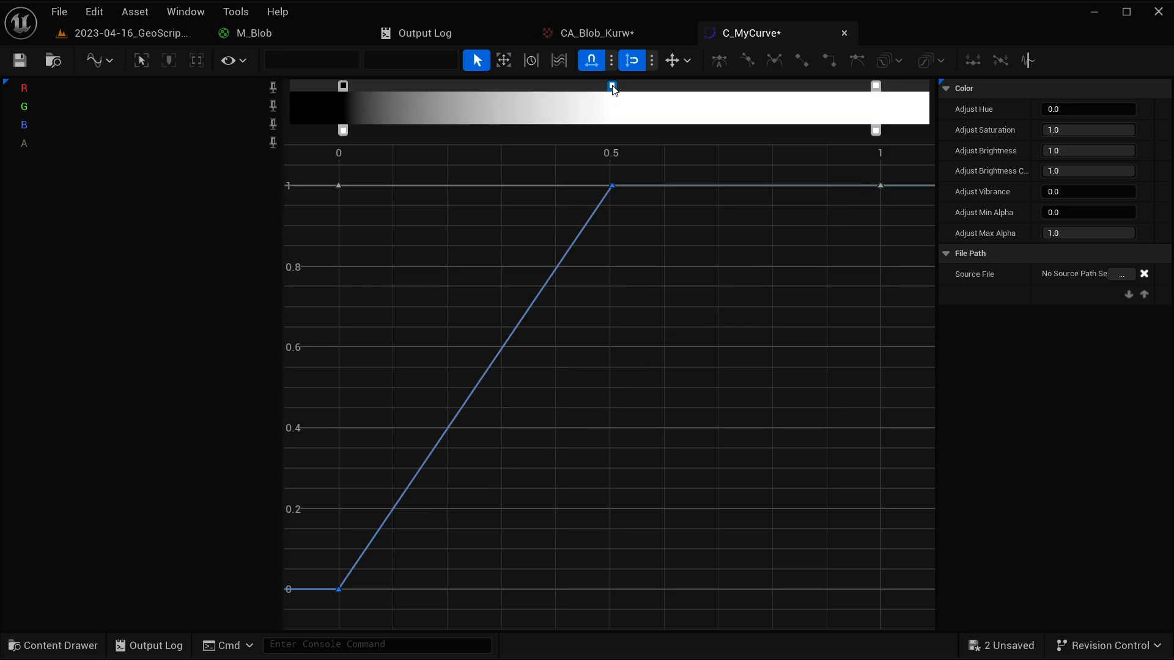
pyautogui.doubleClick(613, 86)
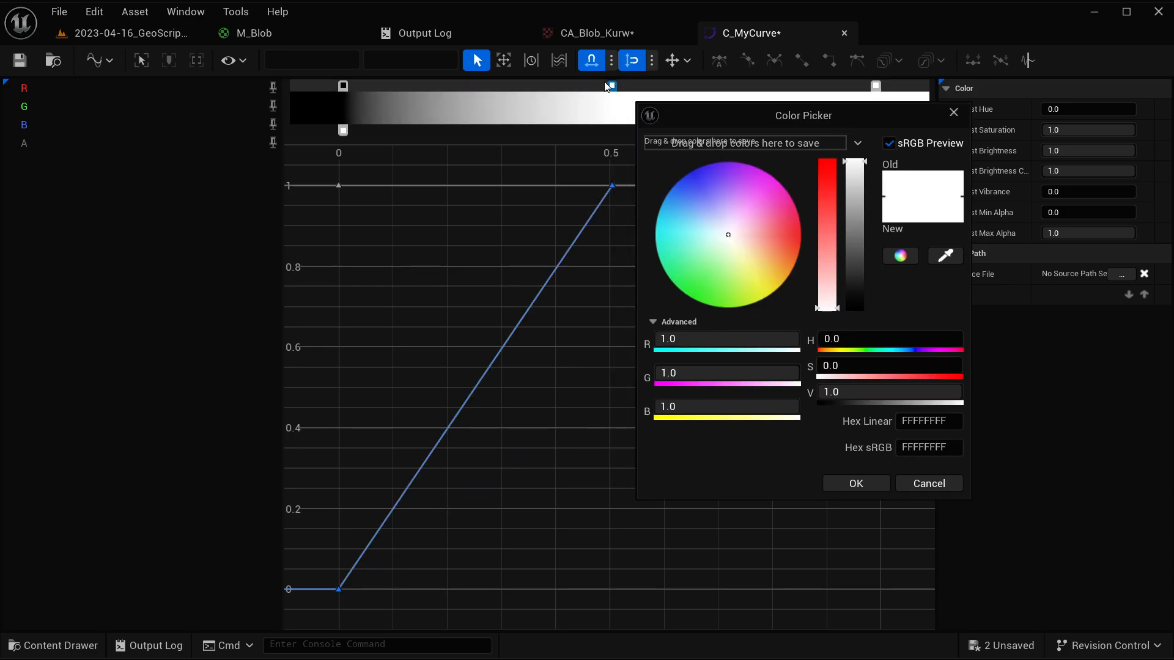
pyautogui.moveTo(698, 210); pyautogui.dragTo(661, 209)
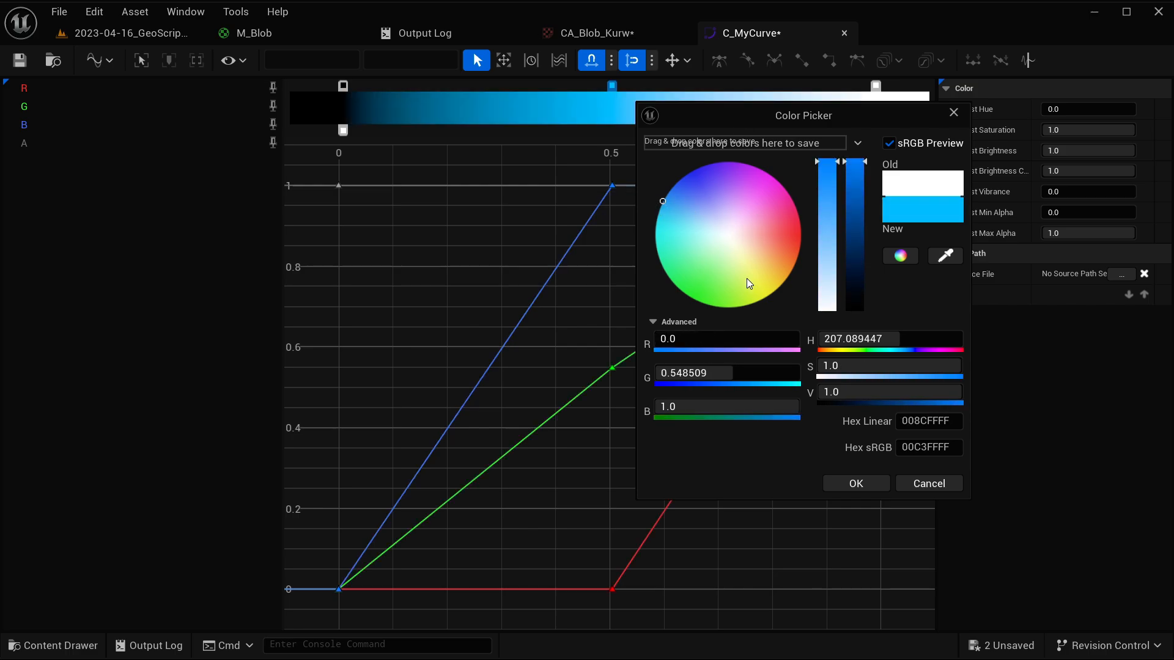
pyautogui.click(866, 479)
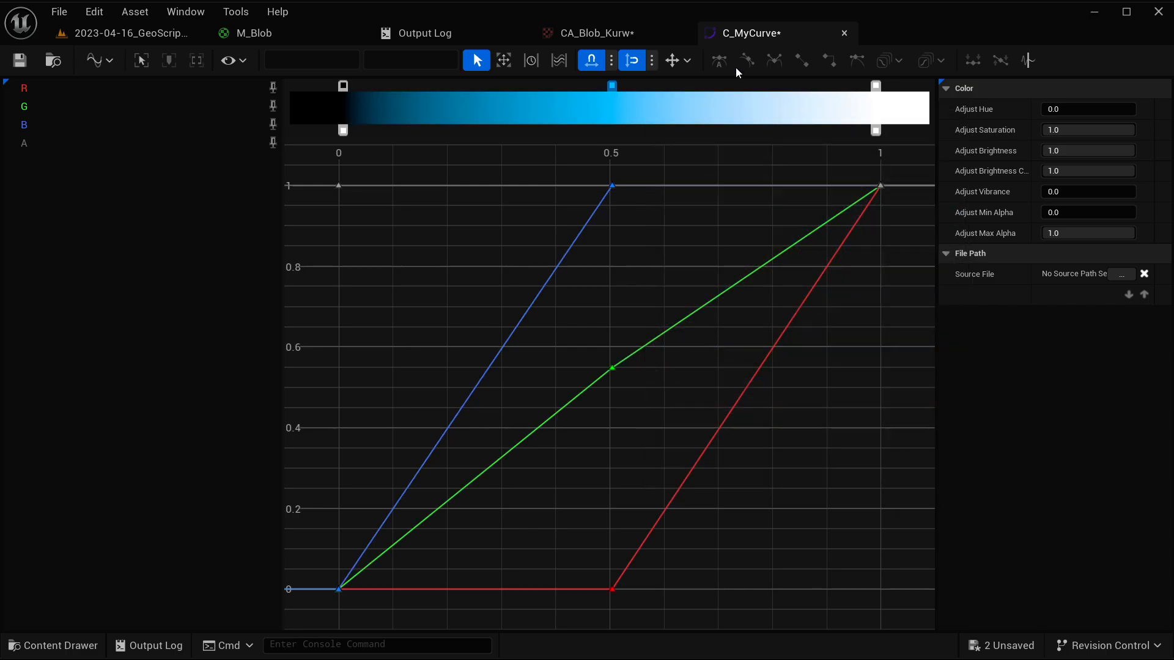
# Add a light turquoise colour stop, hex sRGB 8DFFF1FF, to the gradient and position it at about 0.77
pyautogui.doubleClick(762, 86)
pyautogui.doubleClick(762, 86)
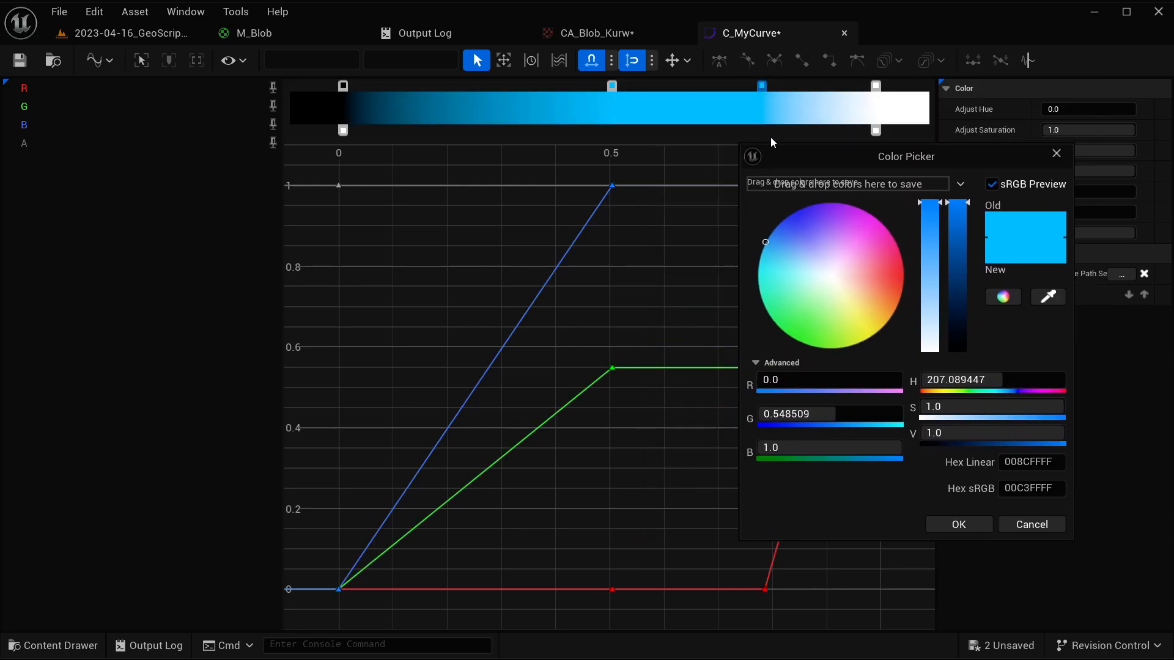
pyautogui.moveTo(826, 291); pyautogui.dragTo(778, 285)
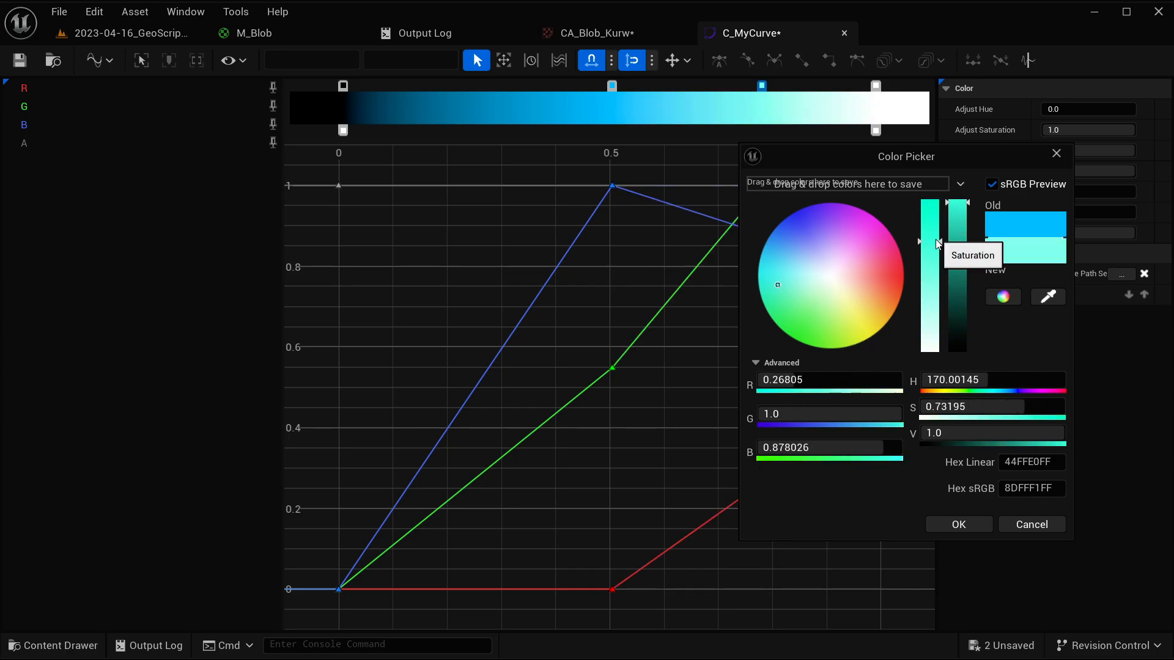
pyautogui.click(957, 526)
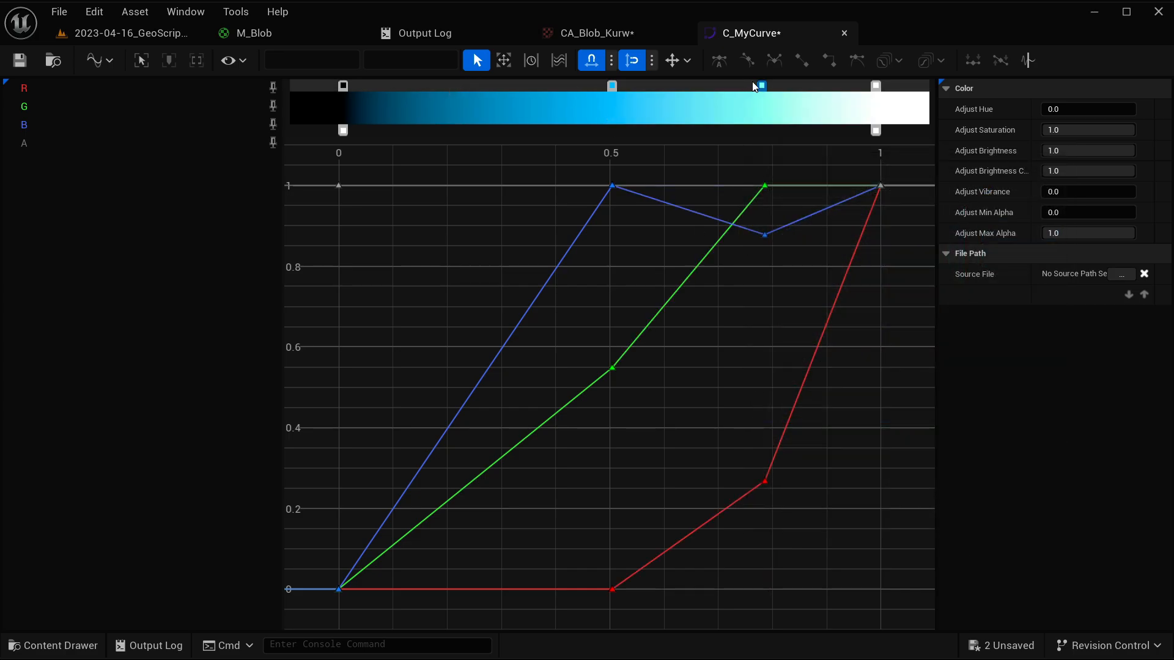
pyautogui.moveTo(754, 85)
pyautogui.mouseDown()
pyautogui.moveTo(735, 85)
pyautogui.moveTo(772, 85)
pyautogui.moveTo(735, 84)
pyautogui.moveTo(758, 88)
pyautogui.moveTo(747, 88)
pyautogui.mouseUp()
# Add a colour stop at about 0.25 on the gradient and colour it dark indigo blue, hex sRGB 4300D0FF
pyautogui.click(475, 86)
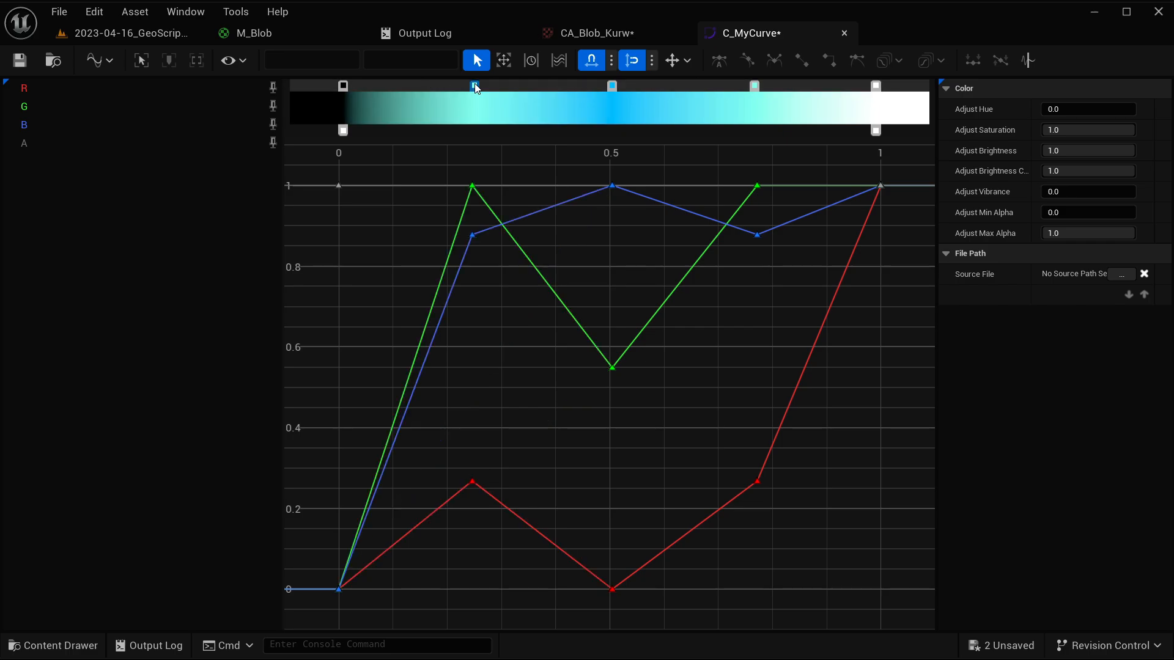
pyautogui.doubleClick(474, 84)
pyautogui.moveTo(553, 184); pyautogui.dragTo(537, 135)
pyautogui.moveTo(696, 162); pyautogui.dragTo(697, 197)
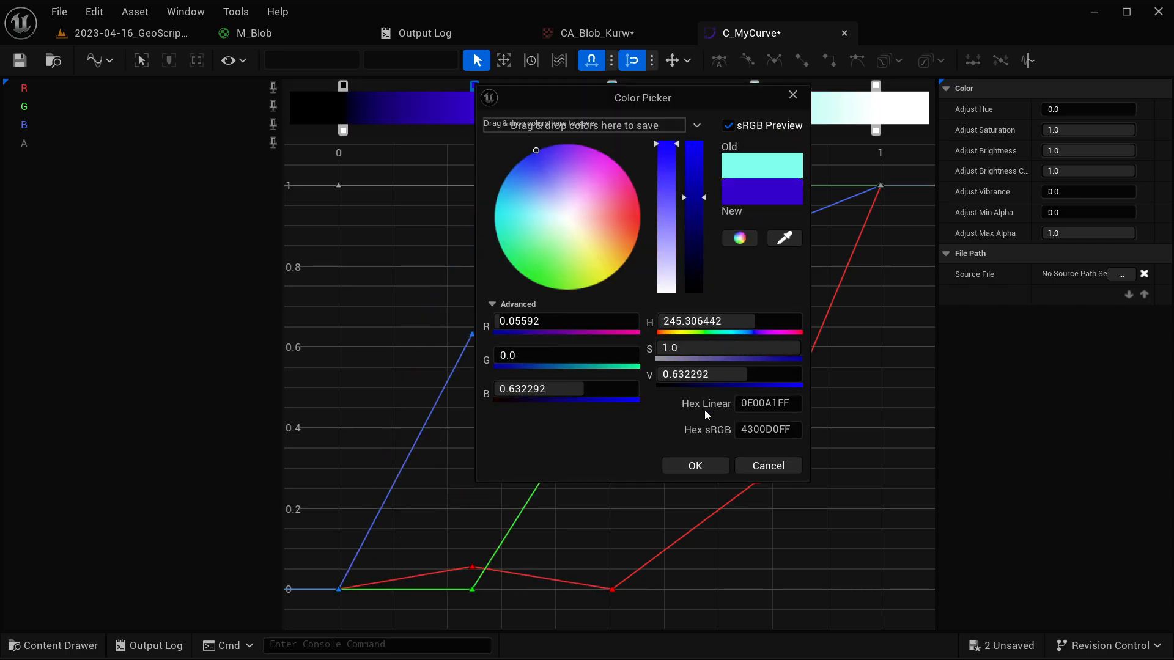
pyautogui.click(700, 462)
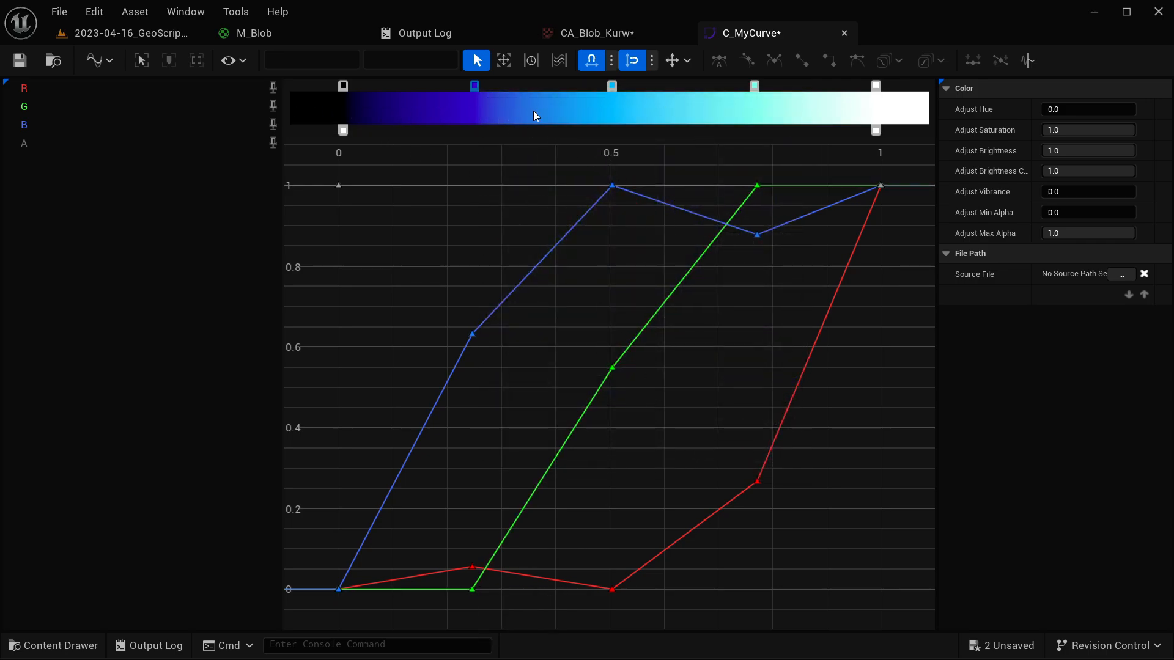
# Move the indigo stop to about 0.252 and set every key on the colour curves to automatic cubic interpolation
pyautogui.moveTo(476, 86); pyautogui.dragTo(478, 86)
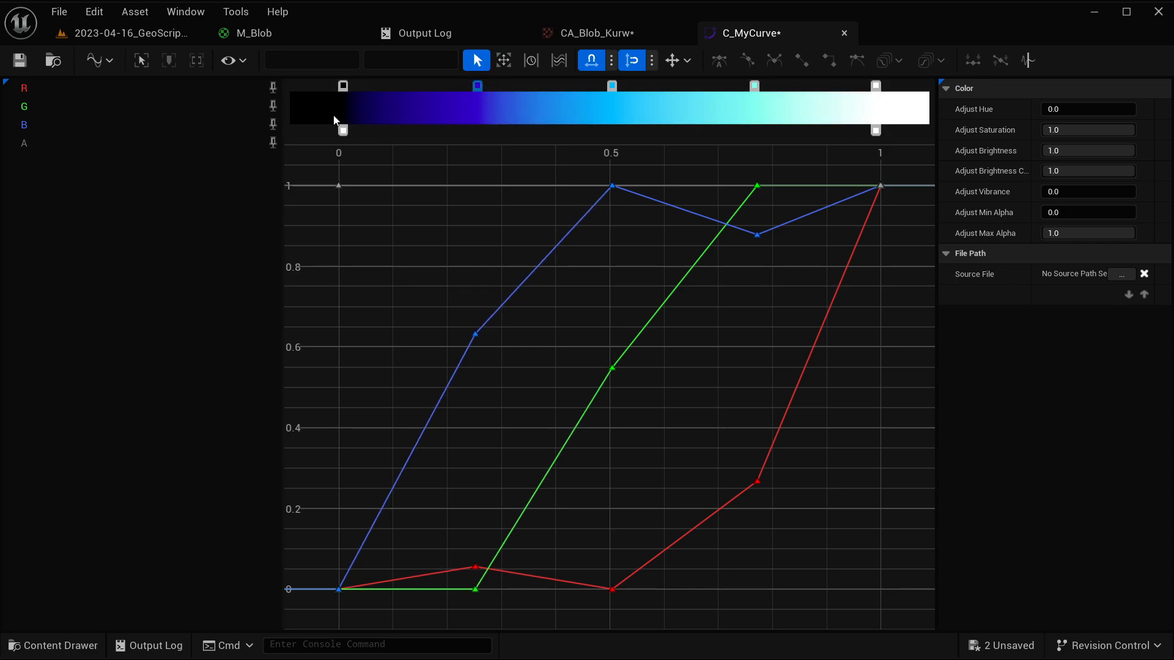
pyautogui.click(343, 85)
pyautogui.moveTo(902, 606); pyautogui.dragTo(914, 617)
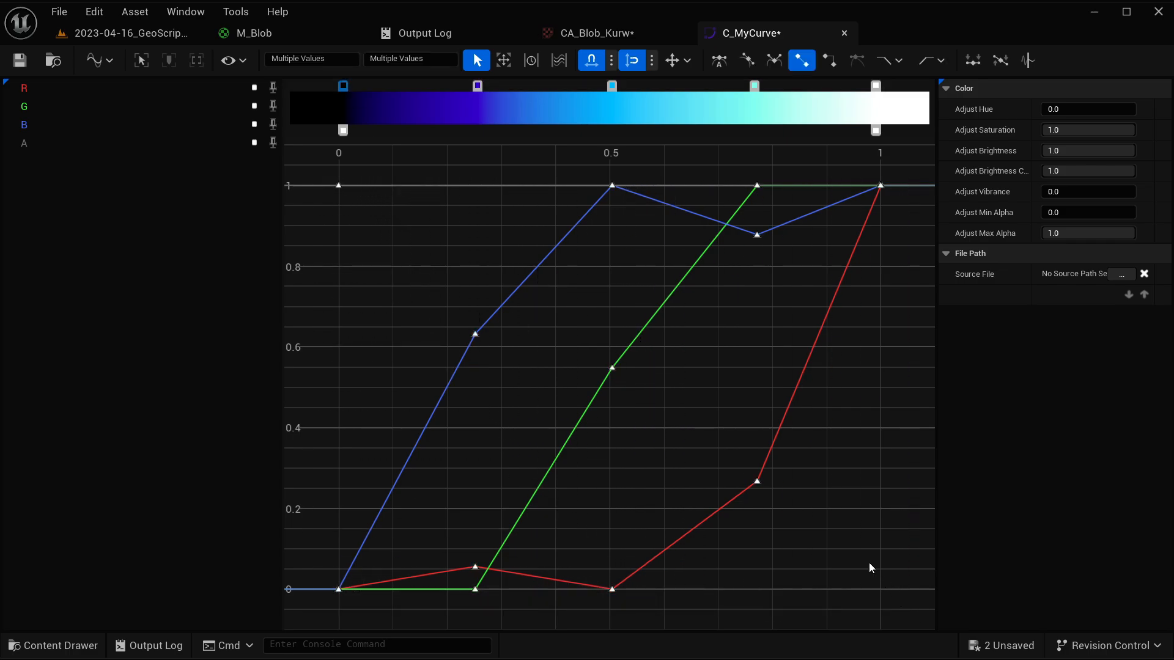
pyautogui.click(720, 61)
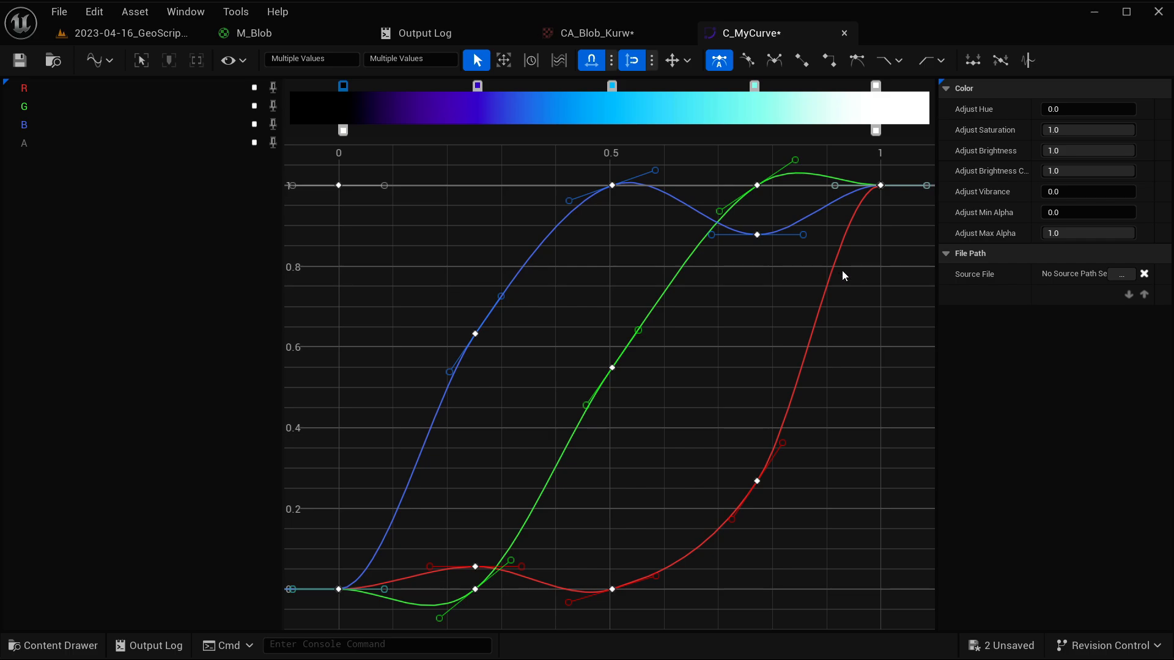
pyautogui.click(737, 161)
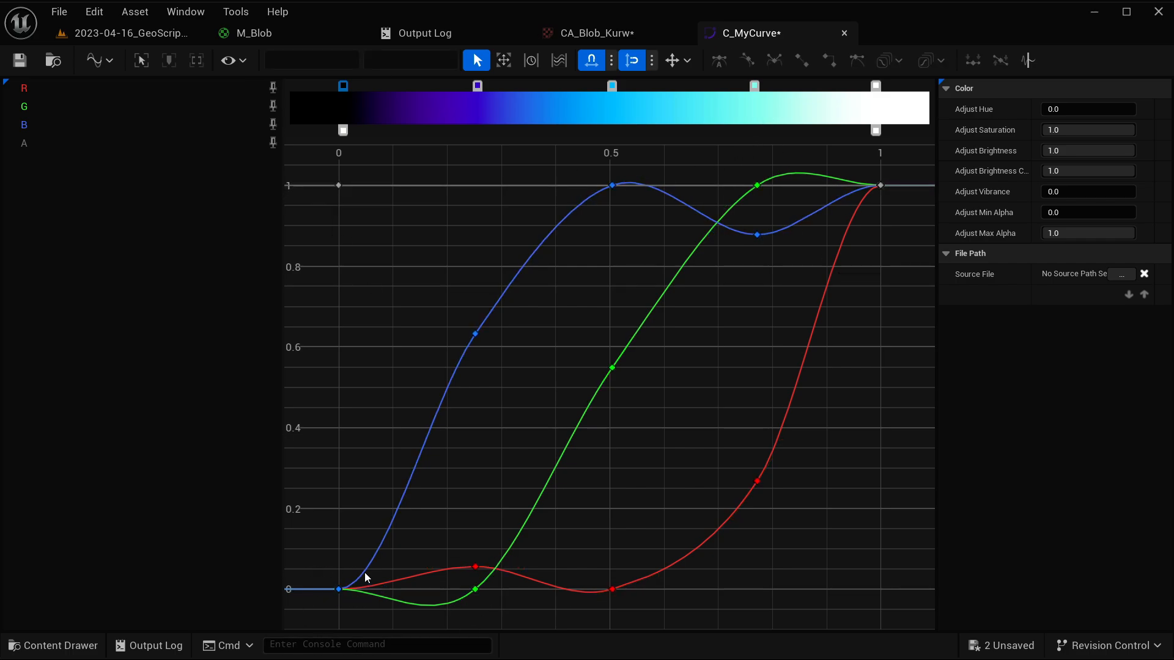
# Try moving the green key near 0.25 to time 0.3 and value 0.05, and undo the move
pyautogui.click(476, 588)
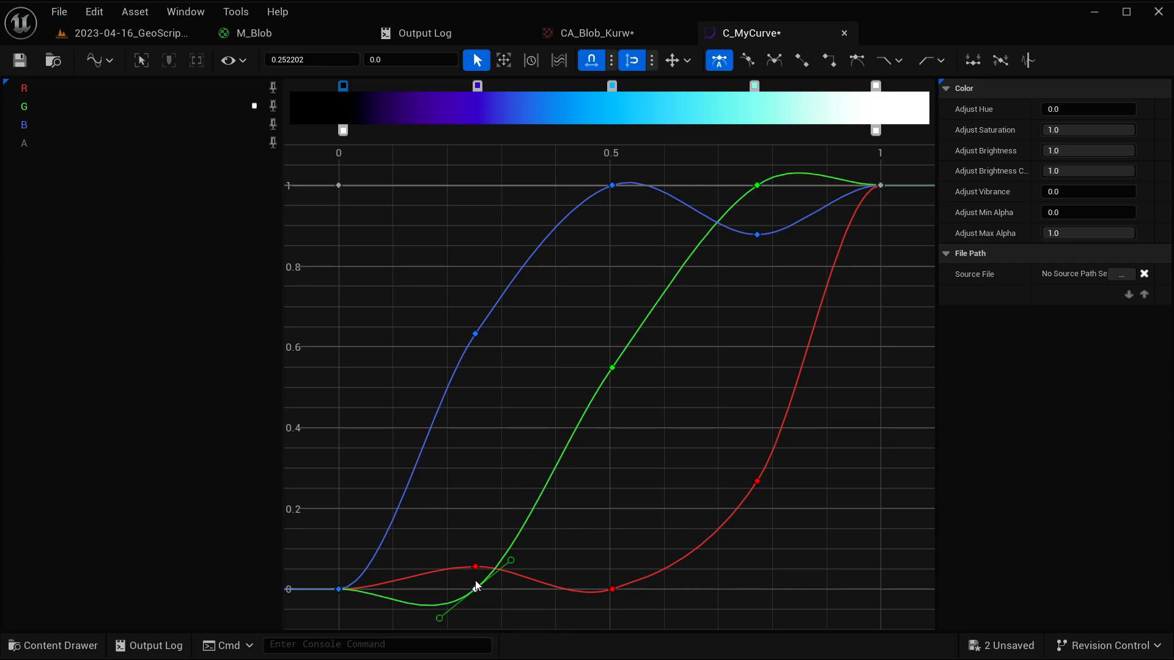
pyautogui.click(477, 569)
pyautogui.click(477, 592)
pyautogui.moveTo(474, 591)
pyautogui.mouseDown()
pyautogui.moveTo(439, 538)
pyautogui.moveTo(466, 545)
pyautogui.moveTo(412, 579)
pyautogui.moveTo(496, 584)
pyautogui.mouseUp()
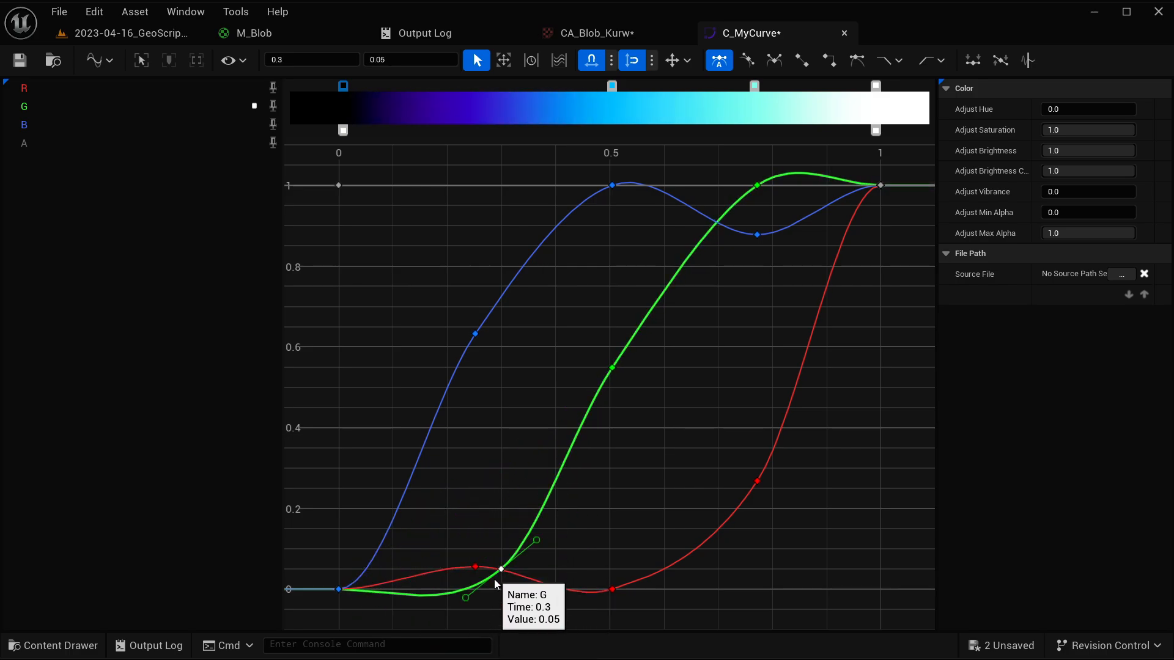
pyautogui.hotkey('ctrl', 'z')
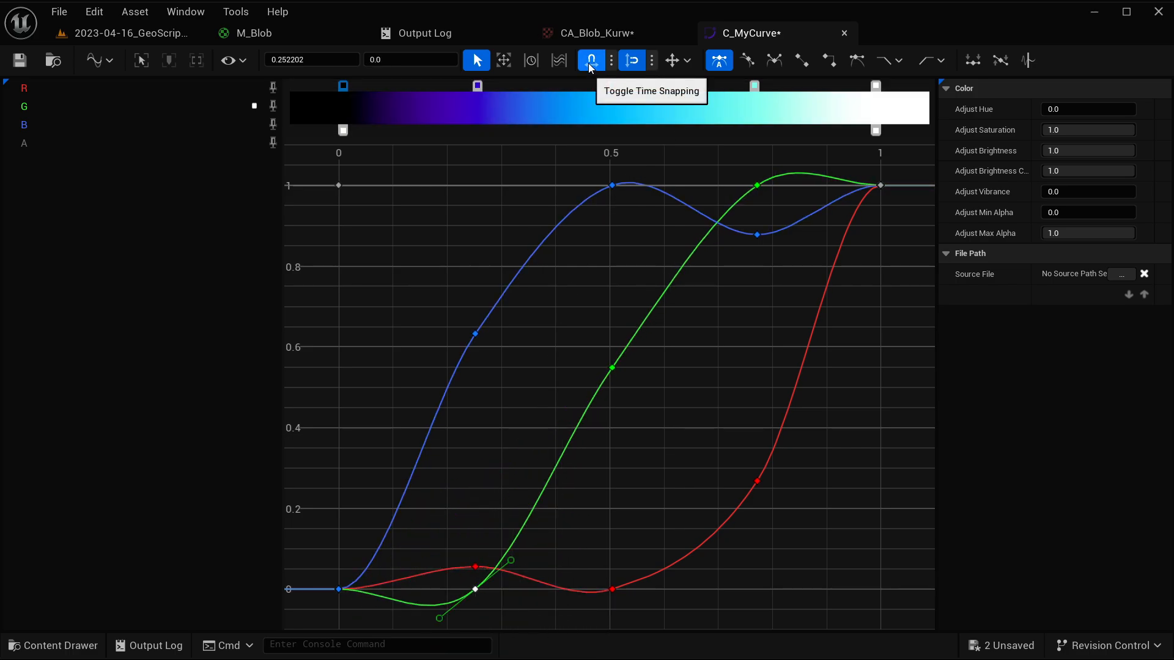
# Turn off both value snapping and time snapping so the curve keys can be moved freely
pyautogui.click(633, 61)
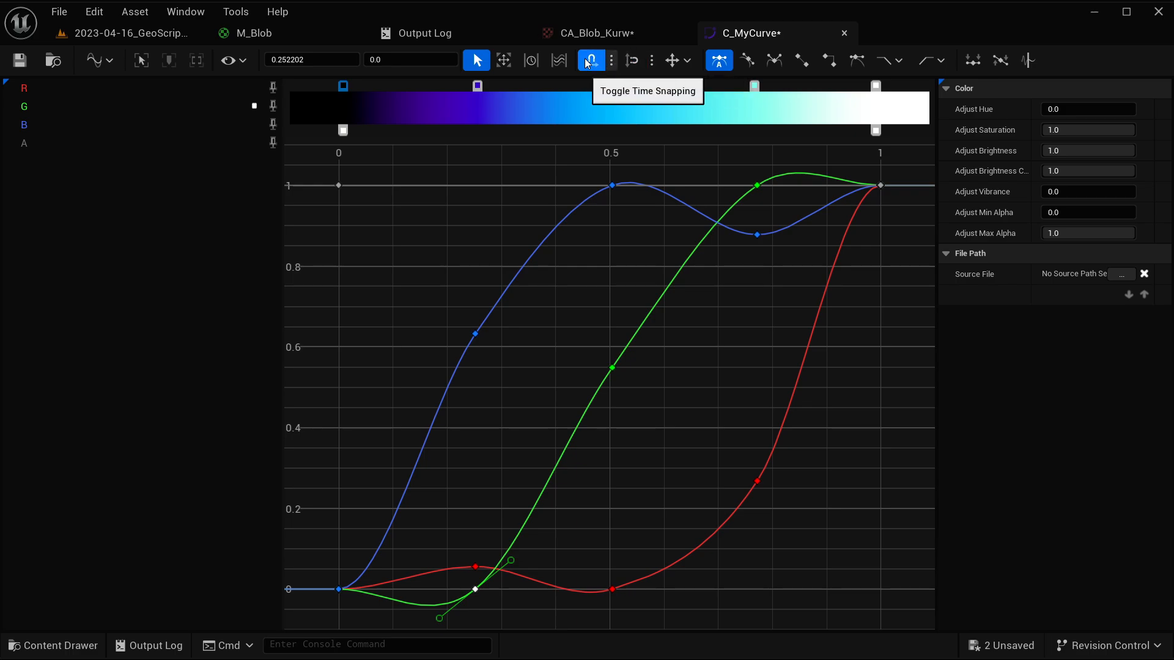
pyautogui.moveTo(476, 591)
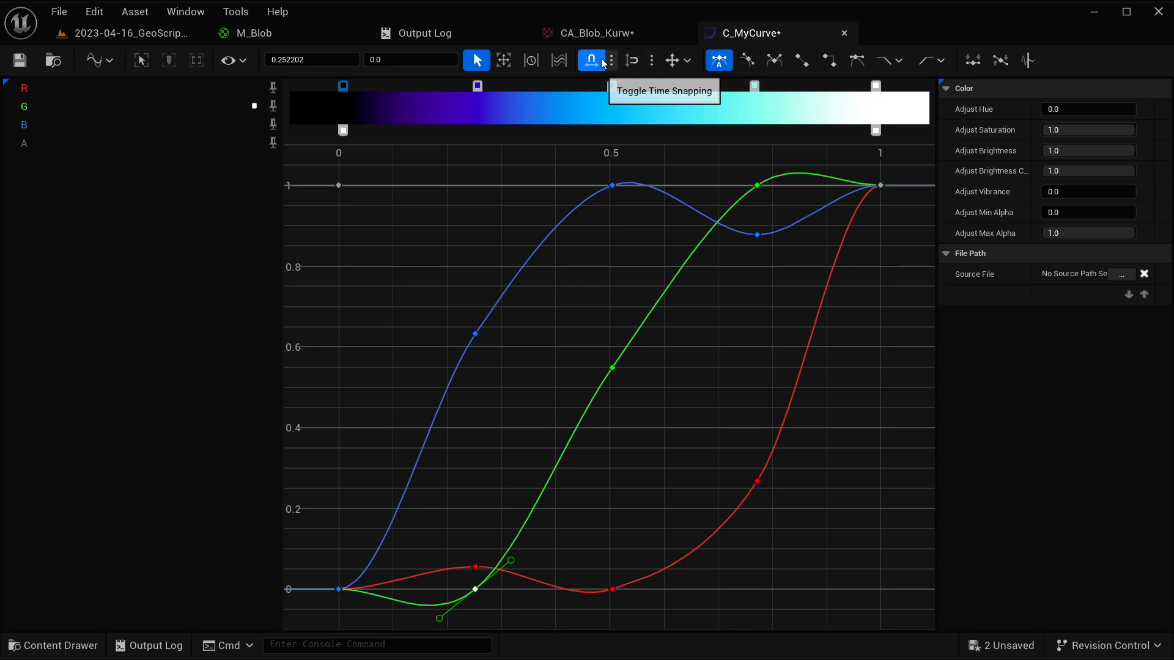
pyautogui.moveTo(474, 590); pyautogui.dragTo(512, 597)
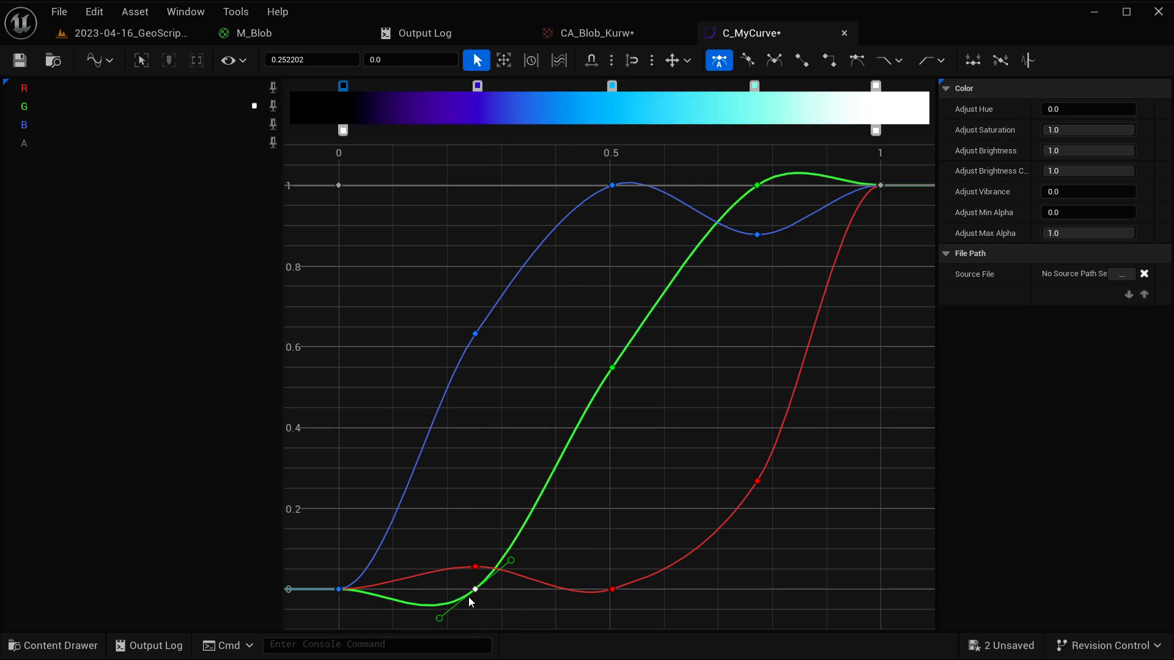
# Try shifting only the blue key near 0.25 to a time of about 0.195, and undo the move
pyautogui.moveTo(453, 525); pyautogui.dragTo(496, 614)
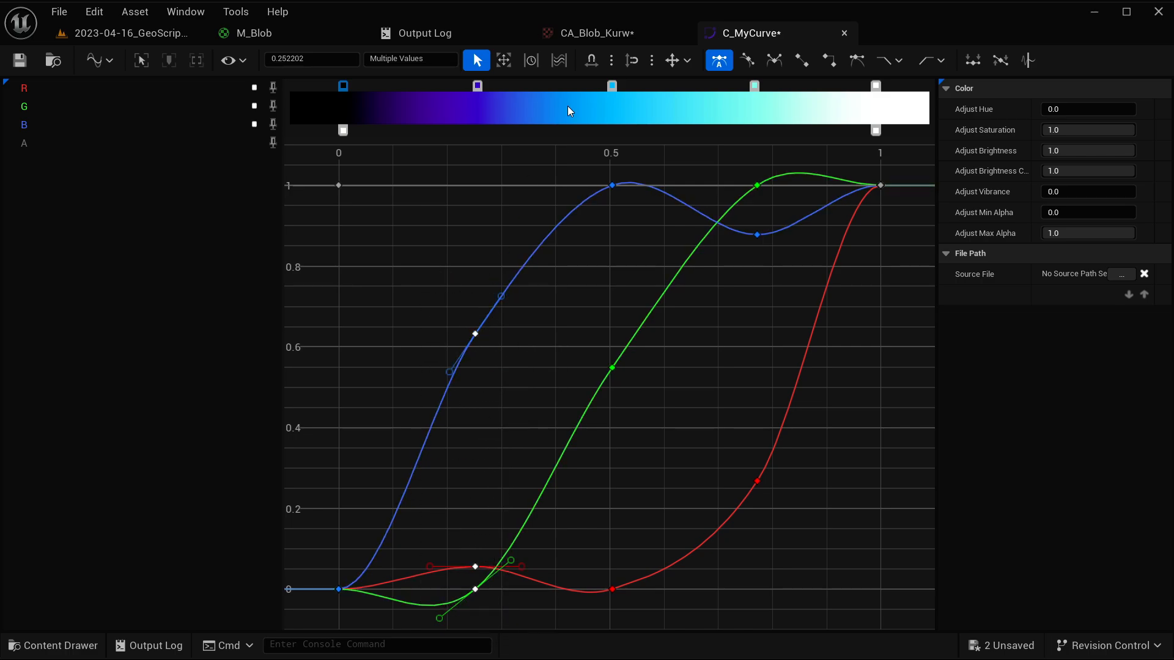
pyautogui.click(689, 60)
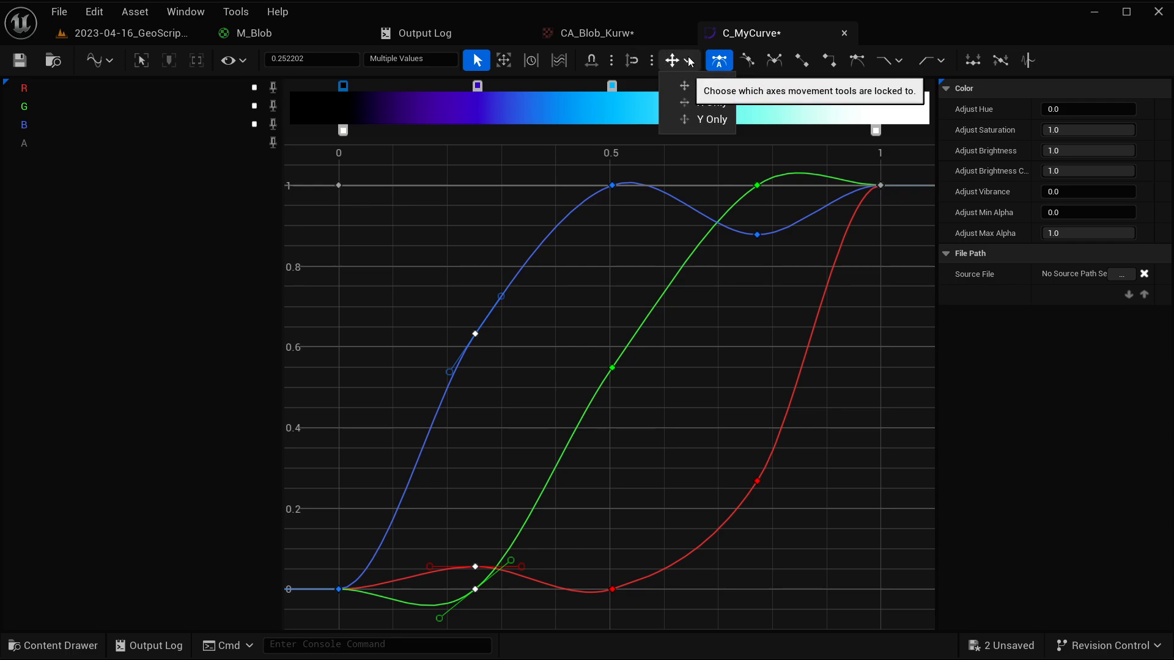
pyautogui.click(703, 120)
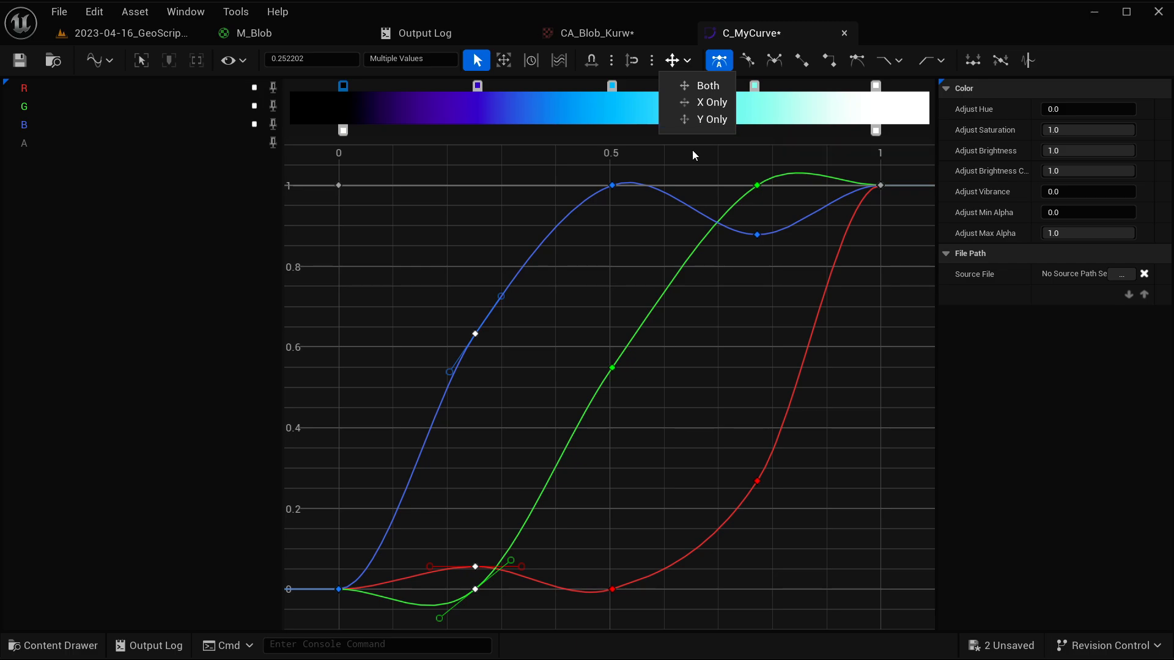
pyautogui.click(475, 334)
pyautogui.moveTo(474, 335); pyautogui.dragTo(444, 334)
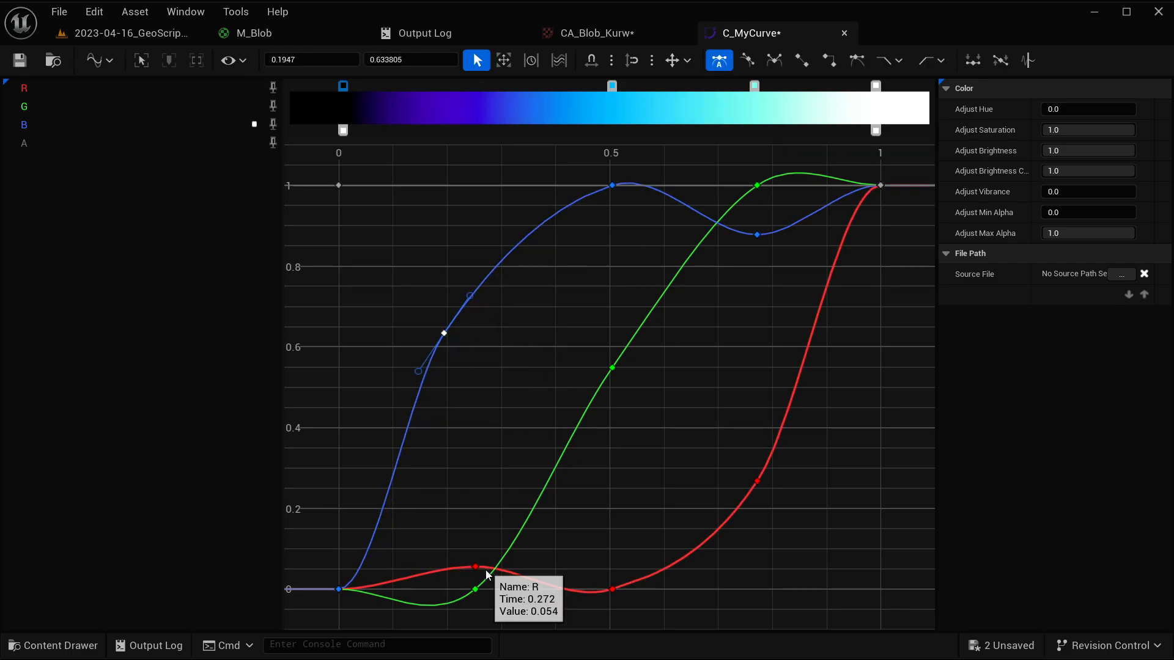
pyautogui.hotkey('ctrl', 'z')
pyautogui.moveTo(461, 253); pyautogui.dragTo(480, 561)
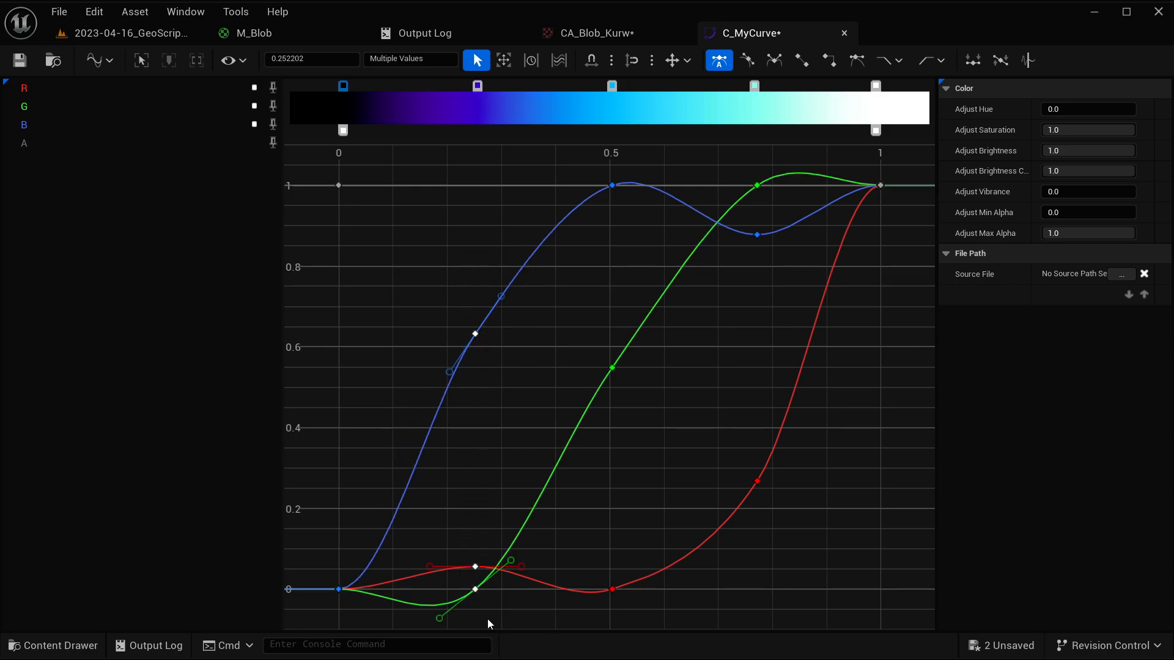
pyautogui.click(520, 212)
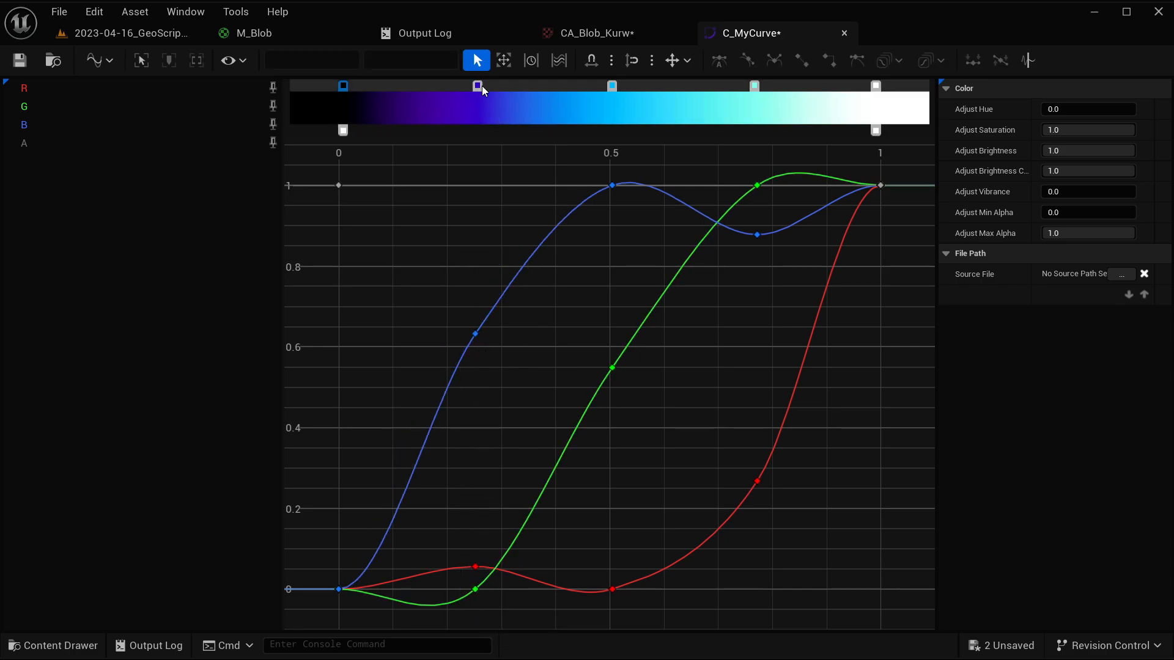
# Shift the indigo stop to about 0.257 and adjust its keys' values, green to about 0.08 and red to about 0.042
pyautogui.moveTo(477, 86)
pyautogui.mouseDown()
pyautogui.moveTo(466, 83)
pyautogui.moveTo(480, 86)
pyautogui.mouseUp()
pyautogui.moveTo(472, 618); pyautogui.dragTo(486, 621)
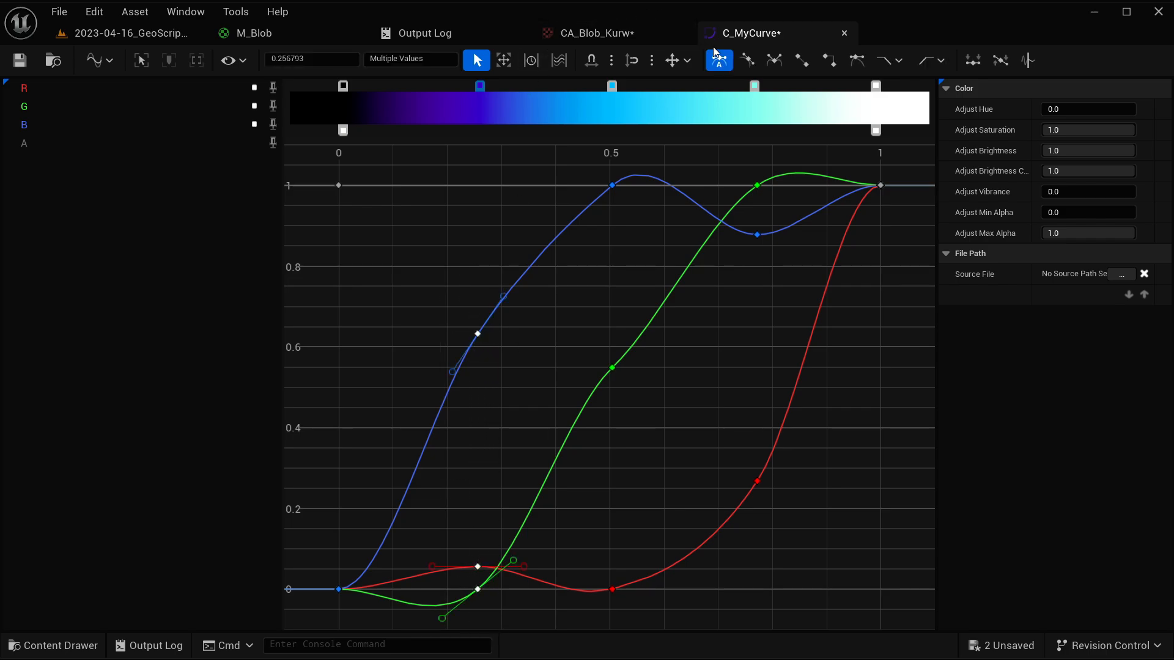
pyautogui.click(688, 60)
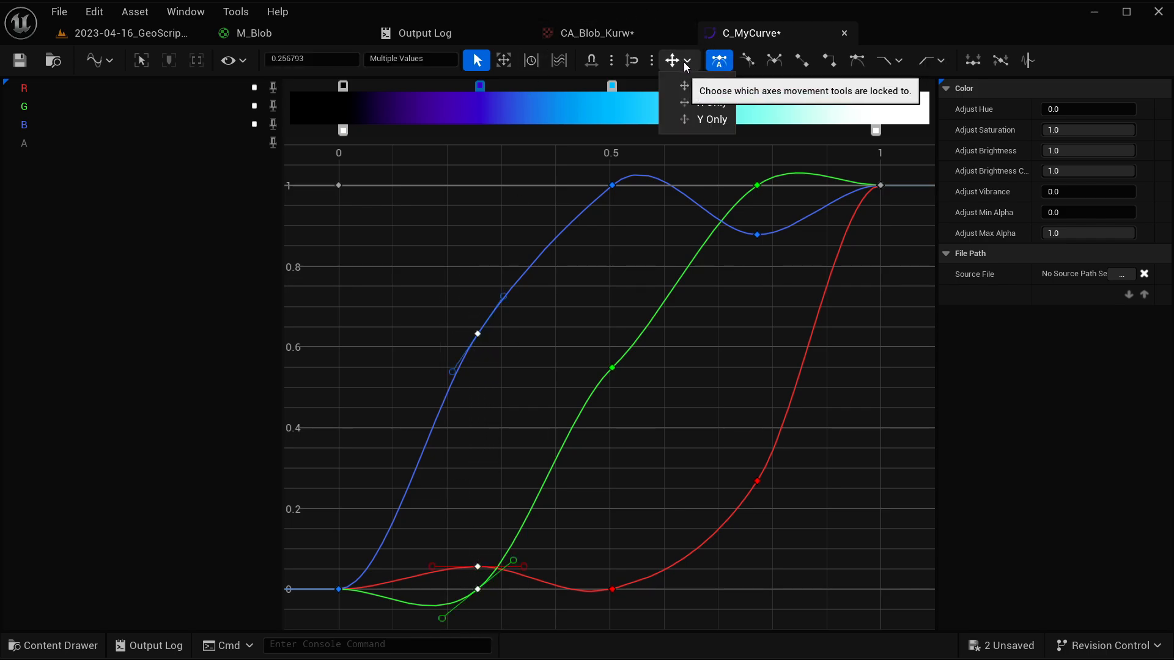
pyautogui.click(721, 105)
pyautogui.moveTo(477, 590)
pyautogui.mouseDown()
pyautogui.moveTo(476, 544)
pyautogui.moveTo(482, 573)
pyautogui.mouseUp()
pyautogui.click(478, 567)
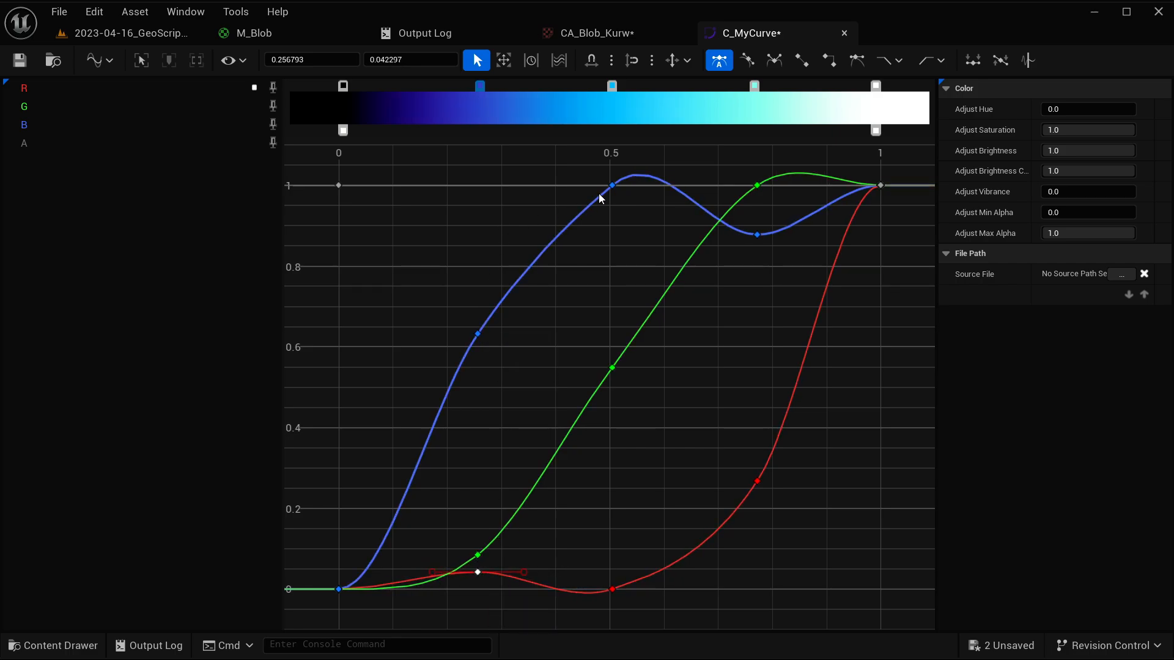
# At the 0.5 stop, lower the blue key to about 0.98 and raise the red key to about 0.032
pyautogui.moveTo(611, 187)
pyautogui.moveTo(612, 189); pyautogui.dragTo(612, 195)
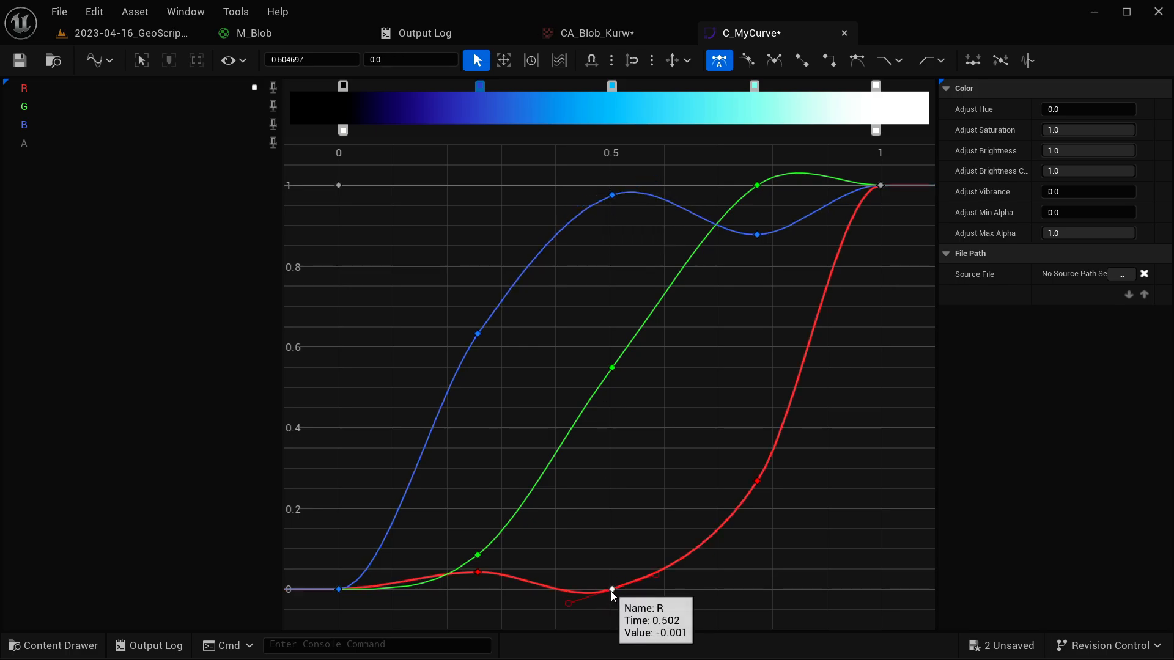
pyautogui.moveTo(611, 592); pyautogui.dragTo(612, 576)
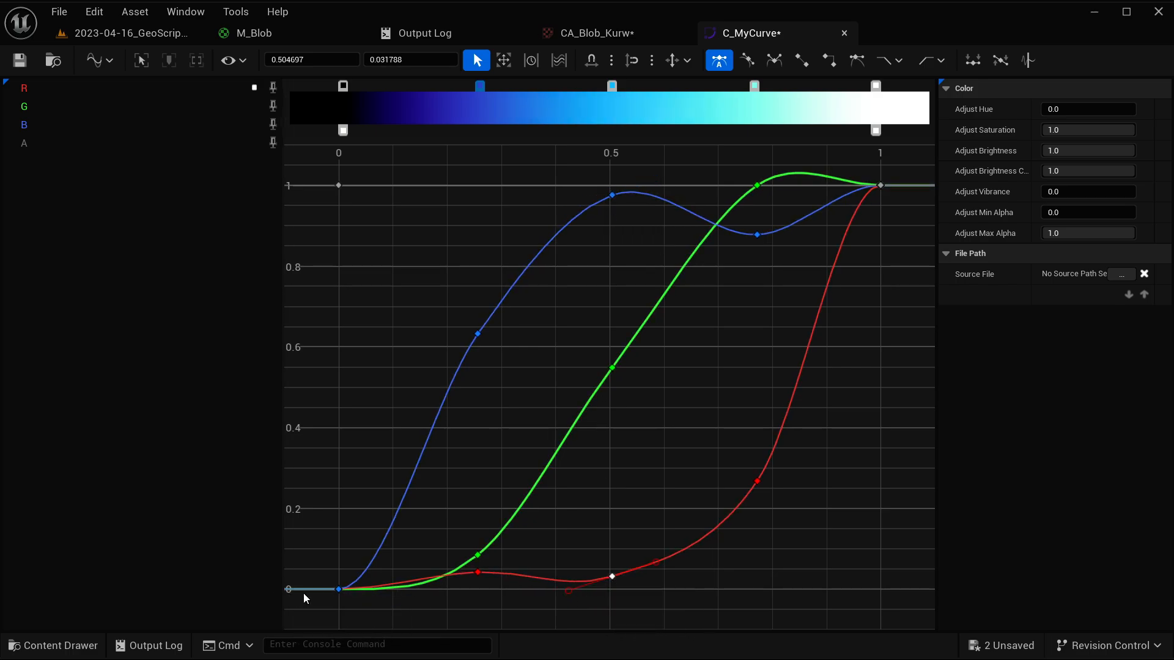
# Lower the turquoise stop's green key to about 0.926 and shift the whole stop to about 0.796
pyautogui.moveTo(757, 185); pyautogui.dragTo(757, 216)
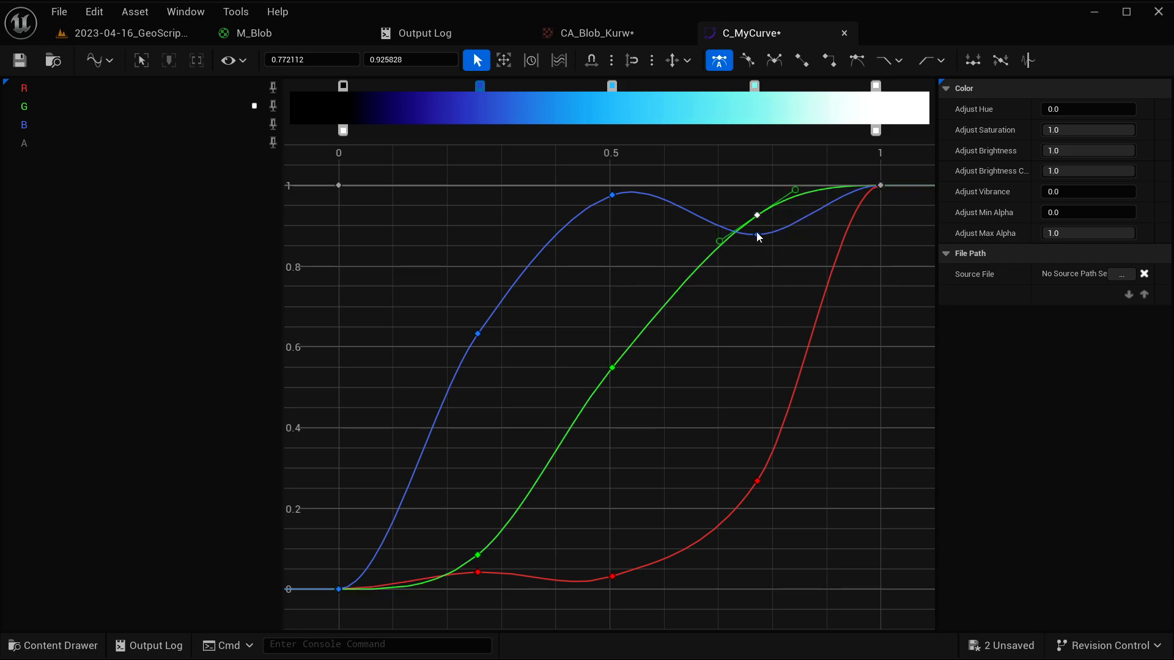
pyautogui.click(785, 304)
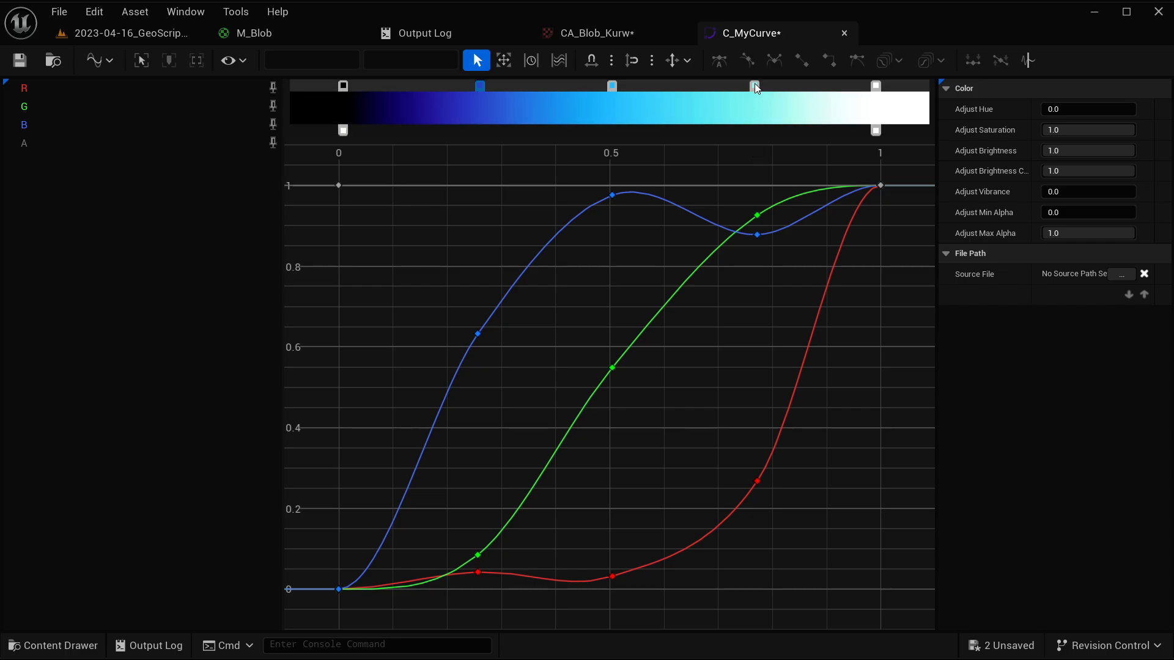
pyautogui.moveTo(755, 85); pyautogui.dragTo(768, 86)
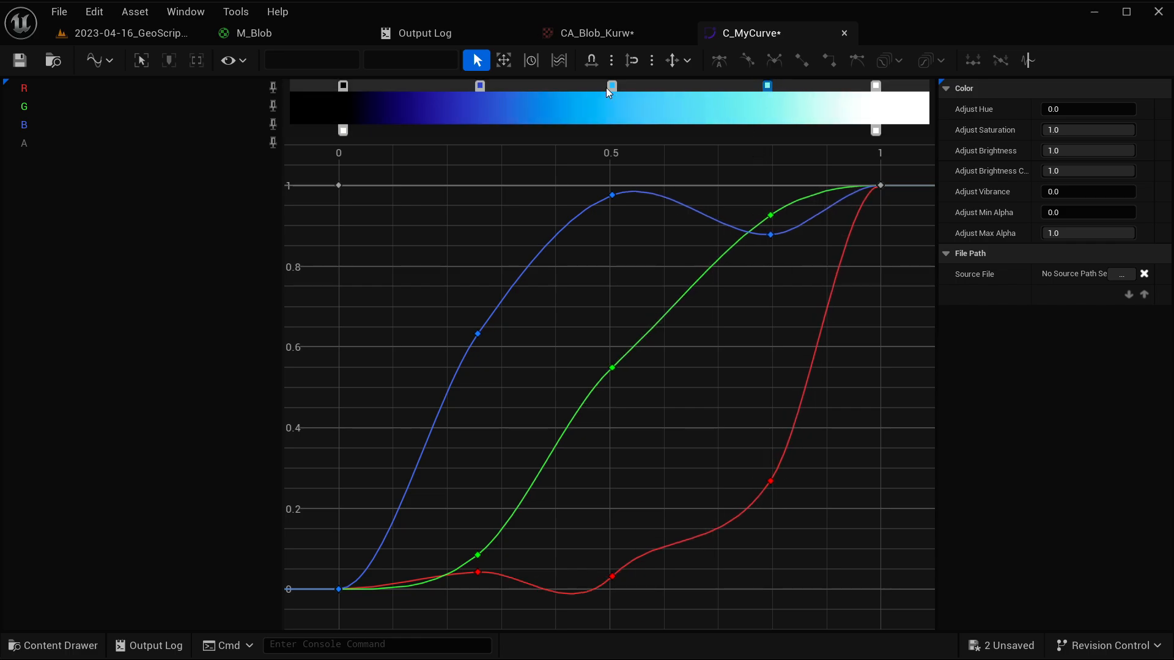
# Smooth the red and green curves through their tangents at the 0.5 stop, and lower the red key near 0.26 to about 0.01
pyautogui.click(612, 576)
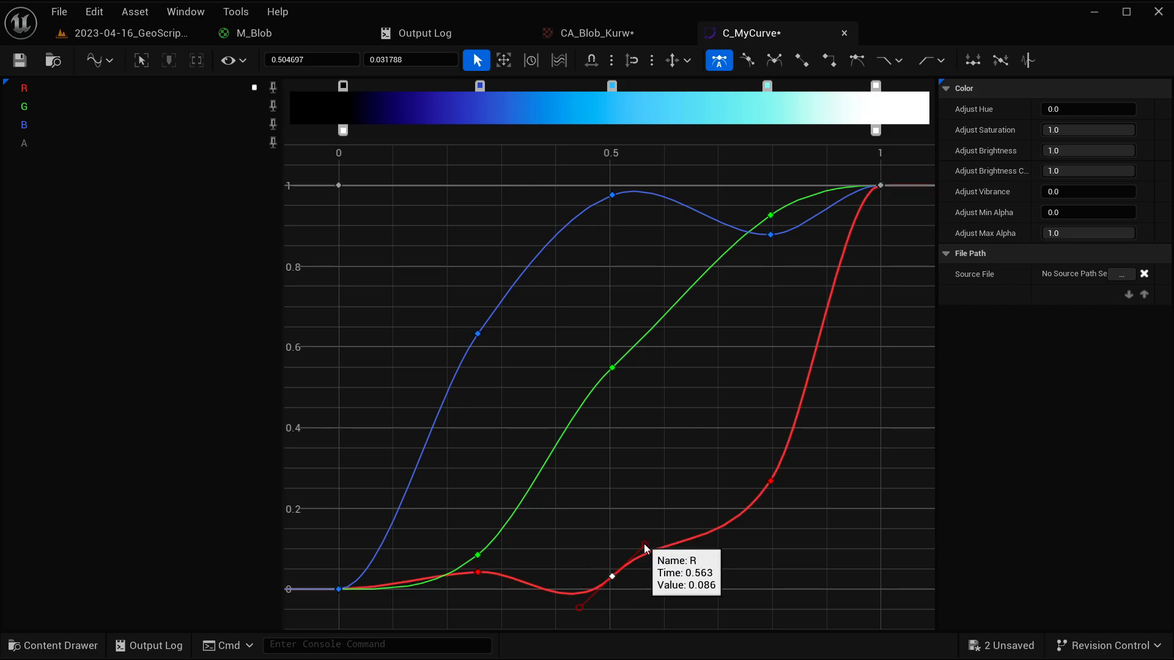
pyautogui.moveTo(646, 546); pyautogui.dragTo(657, 562)
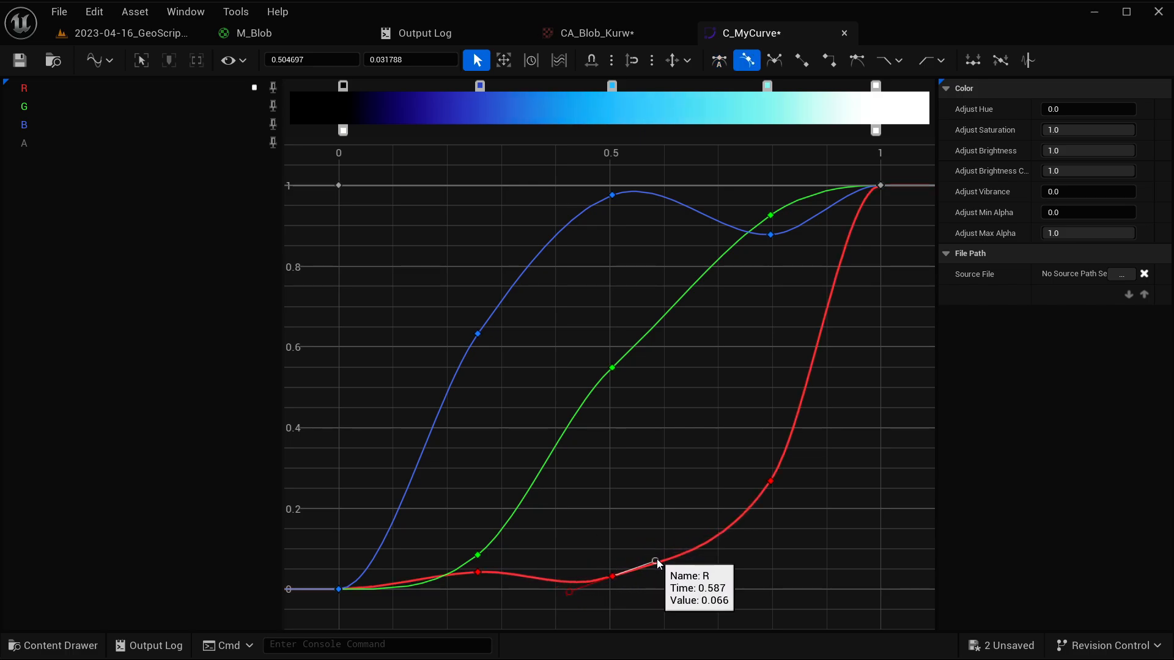
pyautogui.click(479, 575)
pyautogui.moveTo(479, 576)
pyautogui.mouseDown()
pyautogui.moveTo(528, 586)
pyautogui.moveTo(480, 585)
pyautogui.mouseUp()
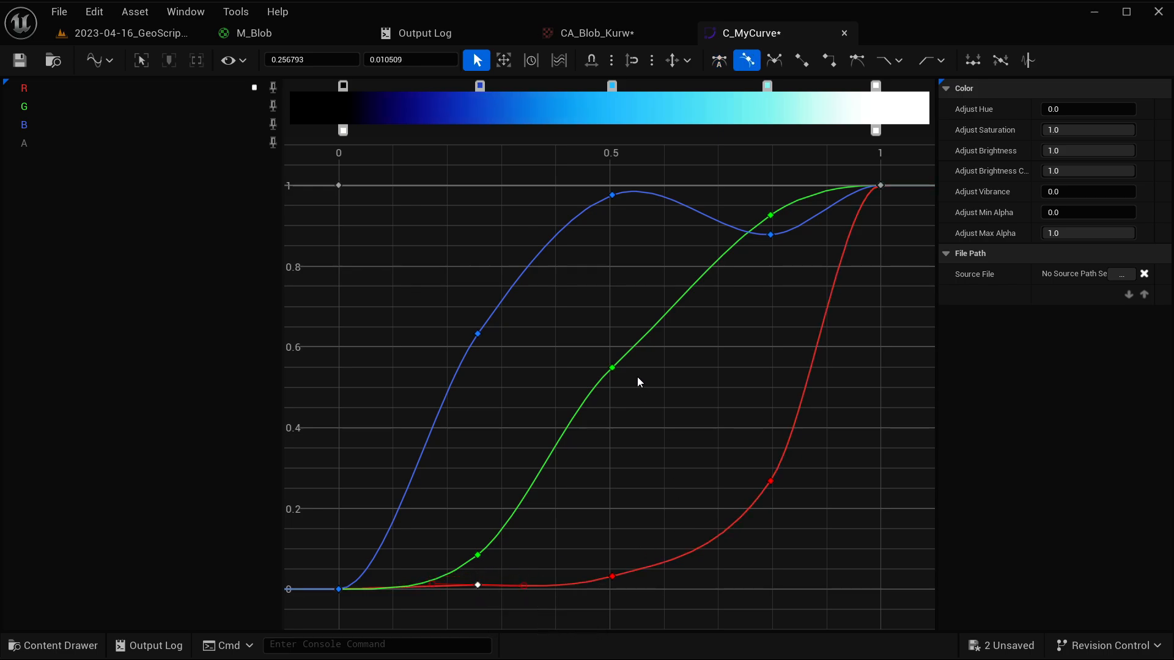
pyautogui.click(612, 368)
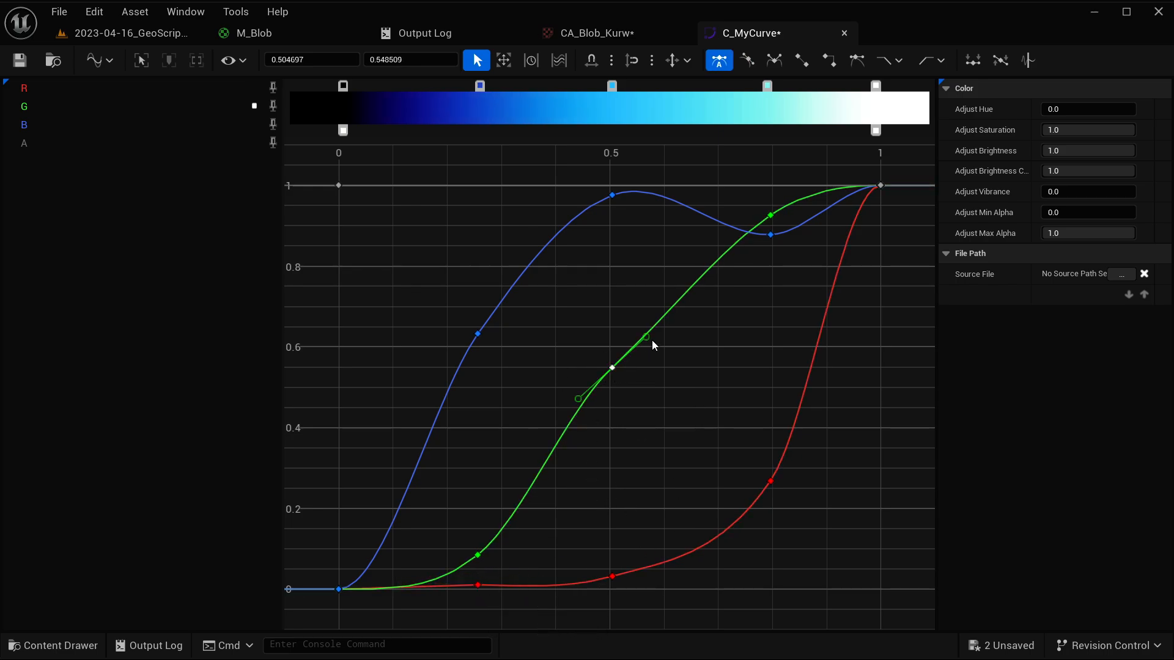
pyautogui.moveTo(649, 336); pyautogui.dragTo(643, 335)
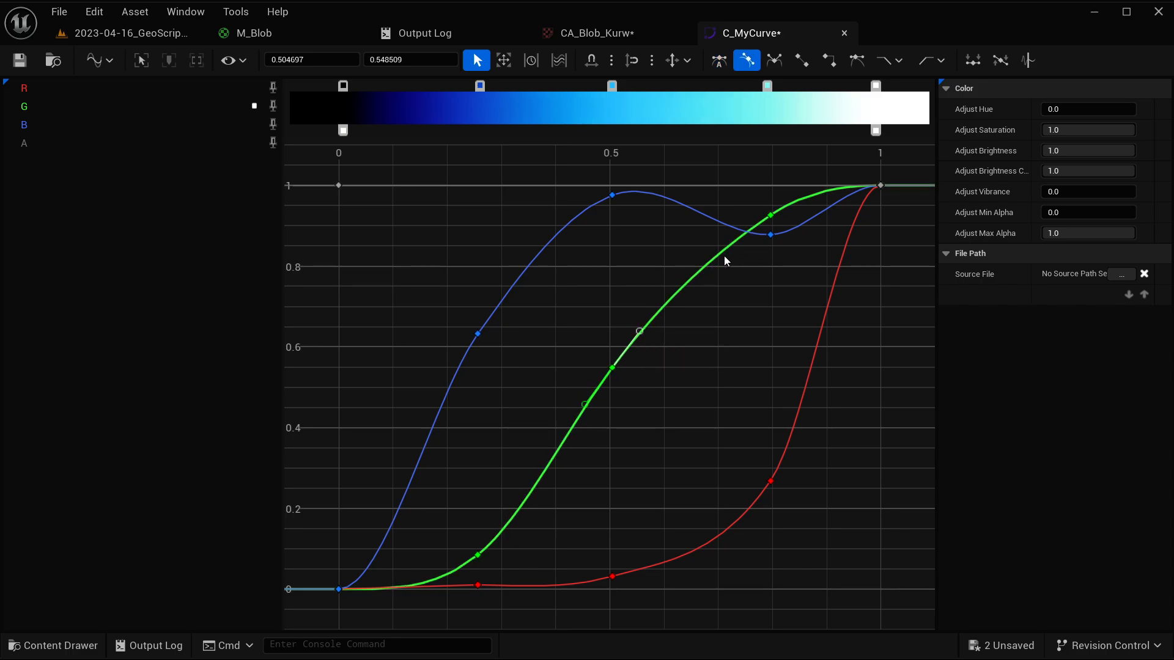
# Flatten the upper blue curve by setting its key near 0.8 to about 0.993 and its key near 0.5 to about 0.944
pyautogui.click(770, 235)
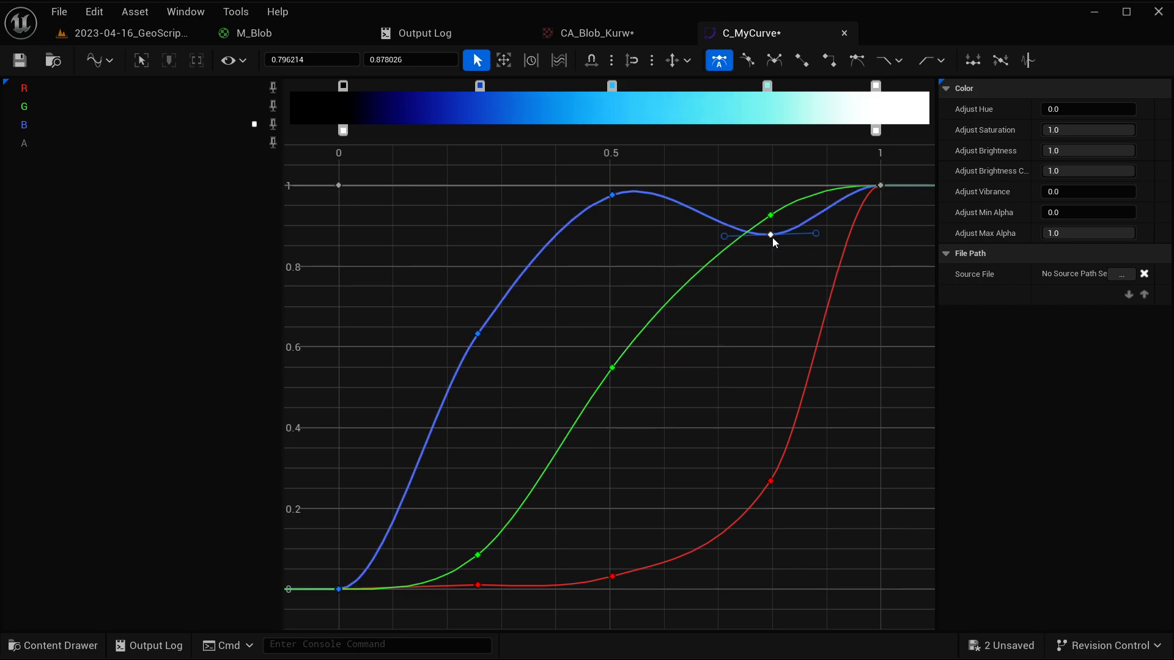
pyautogui.moveTo(773, 237); pyautogui.dragTo(773, 193)
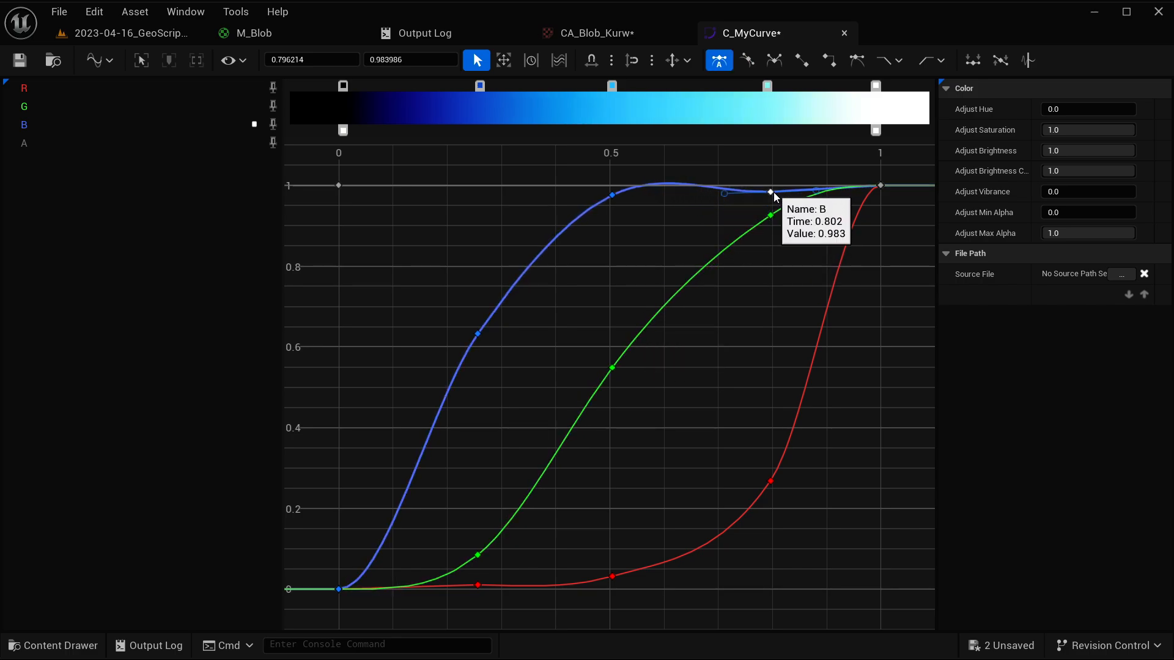
pyautogui.click(613, 195)
pyautogui.moveTo(614, 195); pyautogui.dragTo(611, 209)
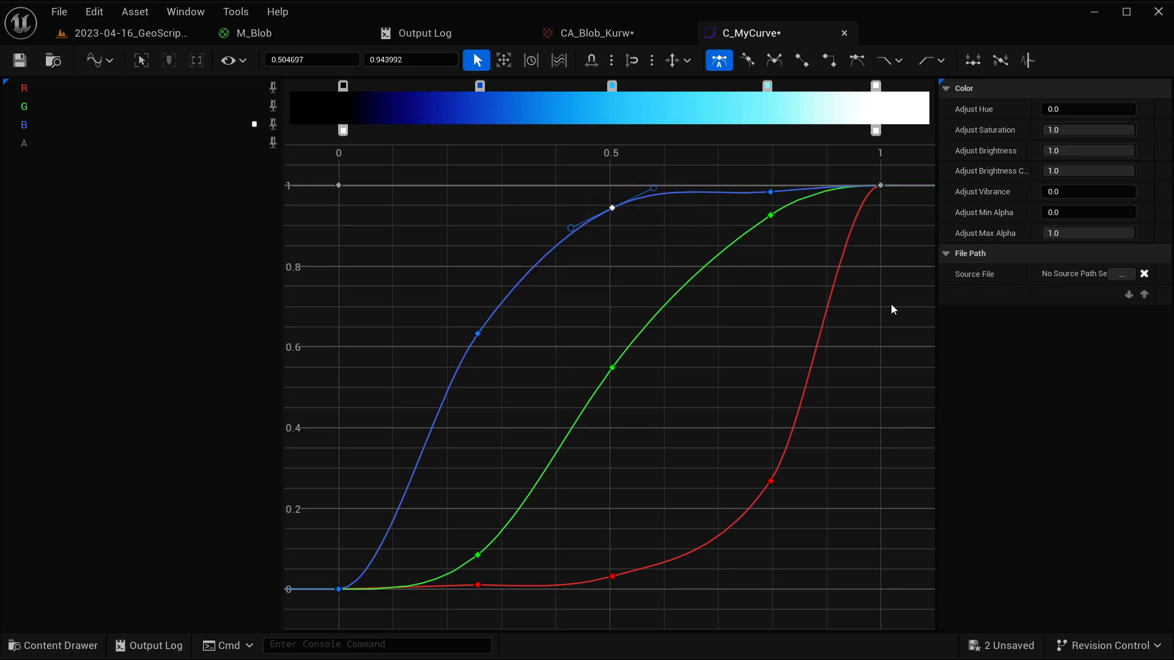
pyautogui.click(771, 192)
pyautogui.moveTo(772, 192); pyautogui.dragTo(820, 185)
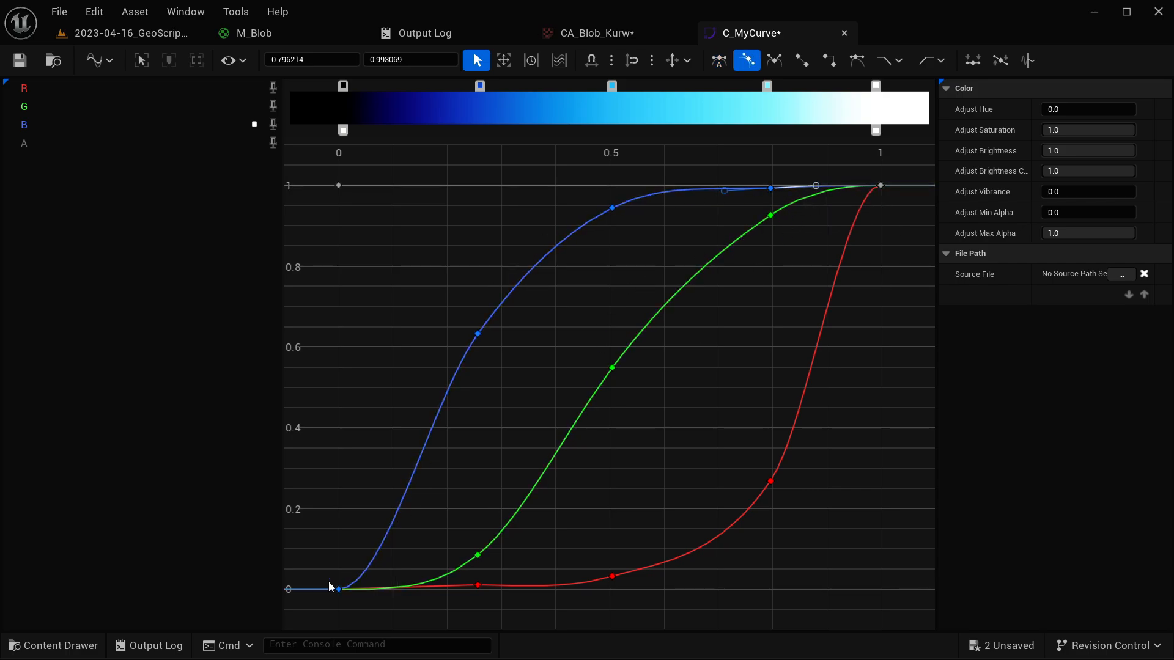
# Save the C_MyCurve asset and return to the CA_Blob_Kurw atlas
pyautogui.click(886, 374)
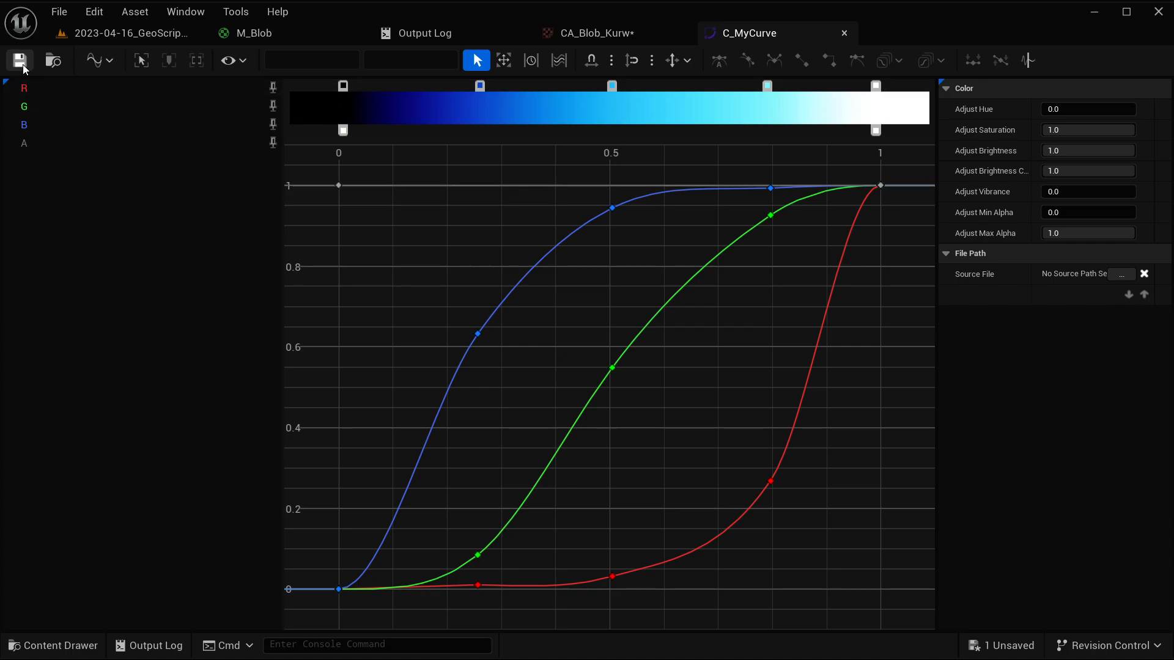
pyautogui.click(608, 31)
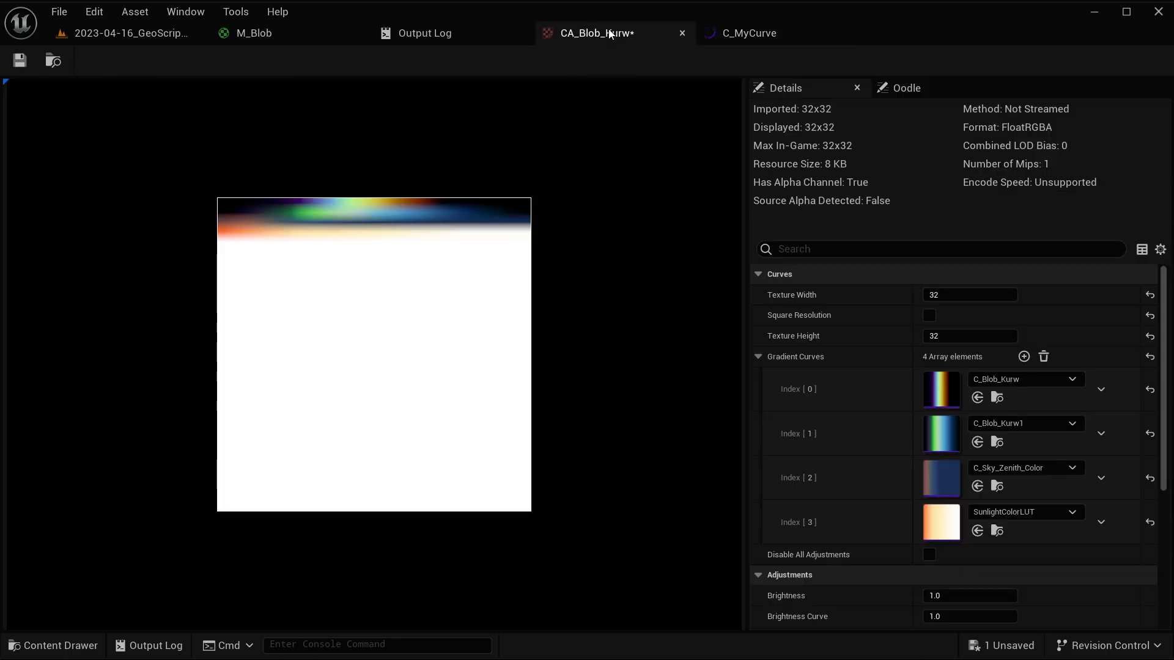
# Duplicate C_MyCurve in the 2024-05_Blob folder, name the copy C_MyCurve2 and open it for editing
pyautogui.click(747, 36)
pyautogui.click(226, 35)
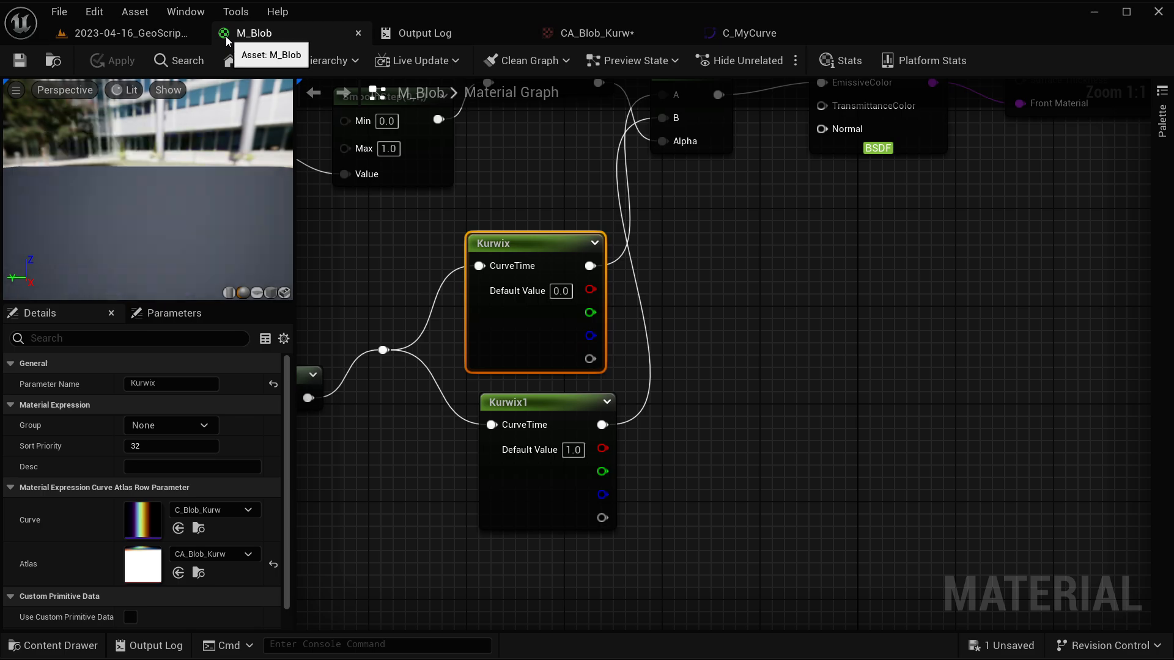
pyautogui.click(147, 34)
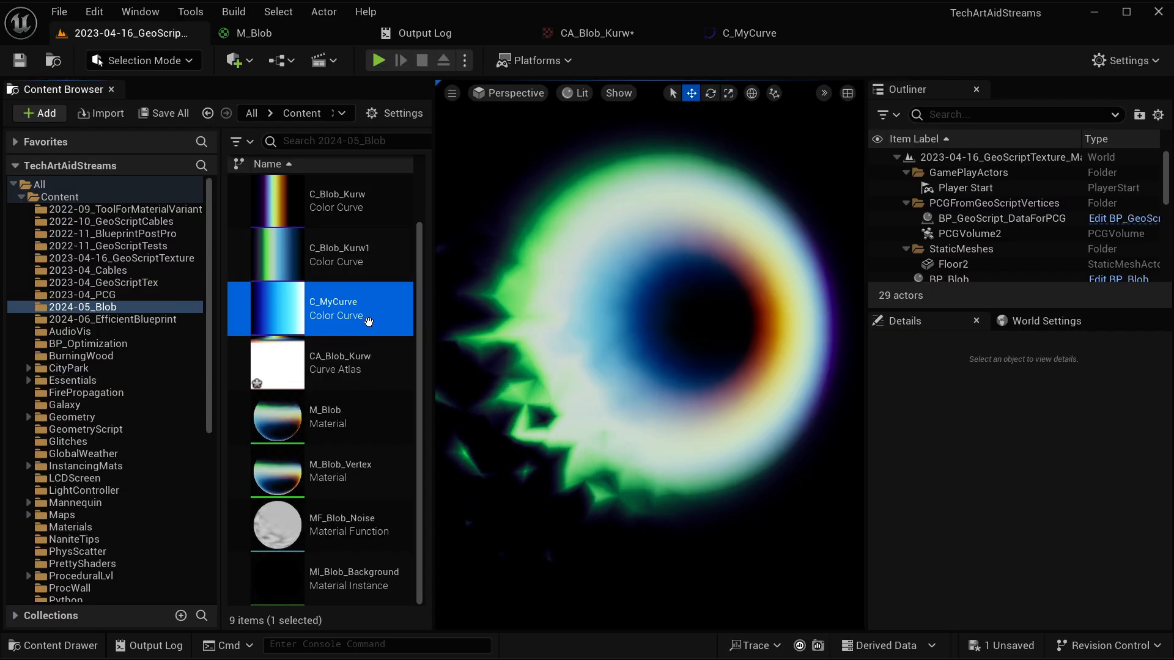
pyautogui.hotkey('ctrl', 'd')
pyautogui.press('Return')
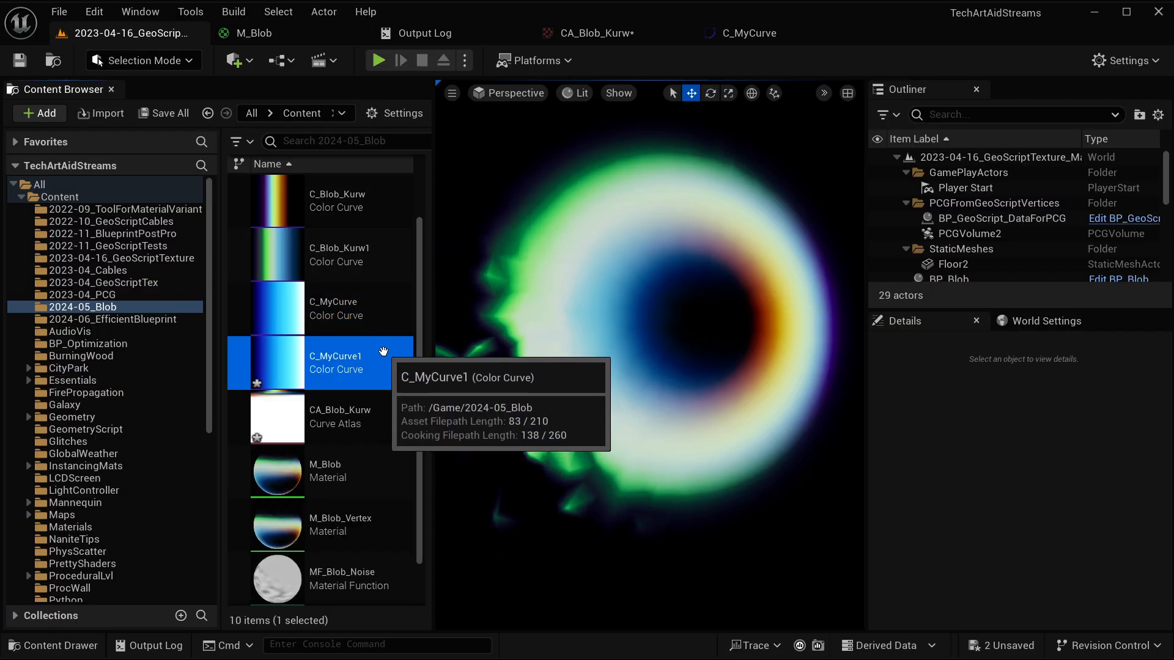
pyautogui.press('F2')
pyautogui.press('End')
pyautogui.press('BackSpace')
pyautogui.write('2')
pyautogui.press('Return')
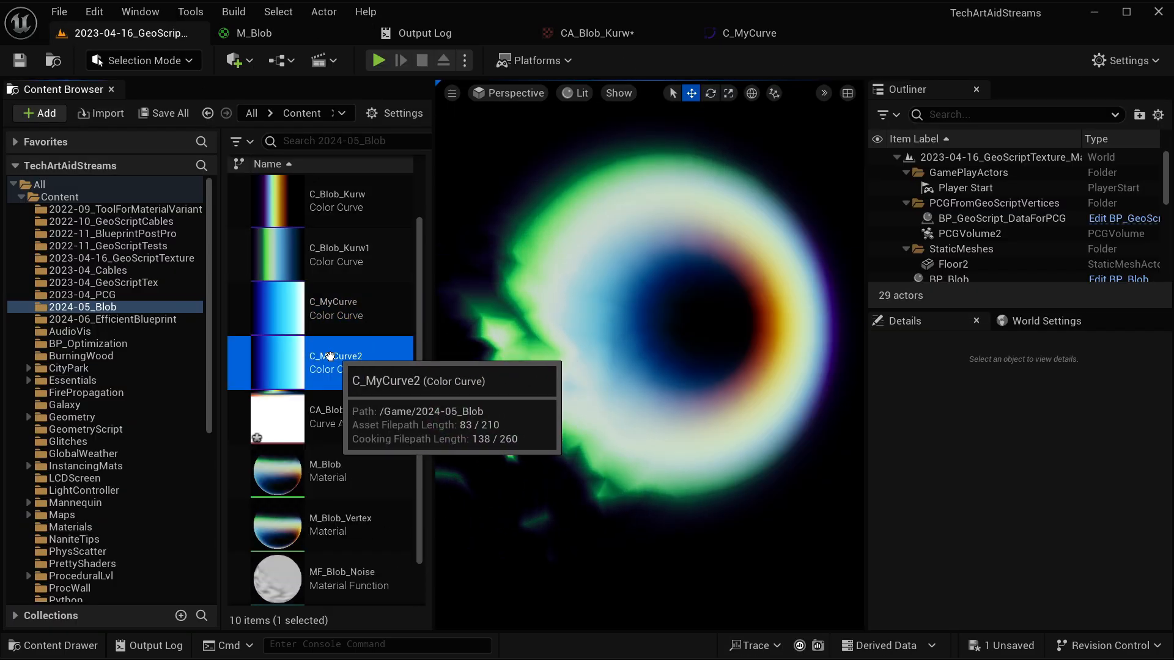
pyautogui.doubleClick(343, 361)
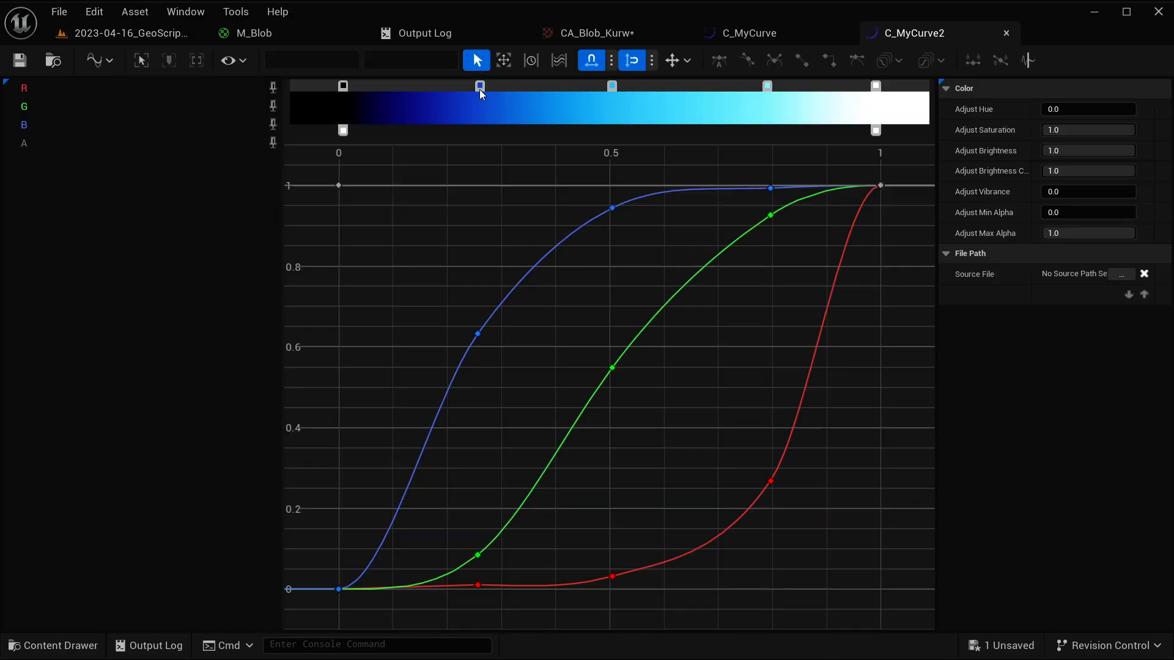
# Restrict key movement to the vertical axis and raise the green keys to 0.4 at 0.3, 0.75 at 0.5 and 0.95 at 0.8
pyautogui.click(478, 334)
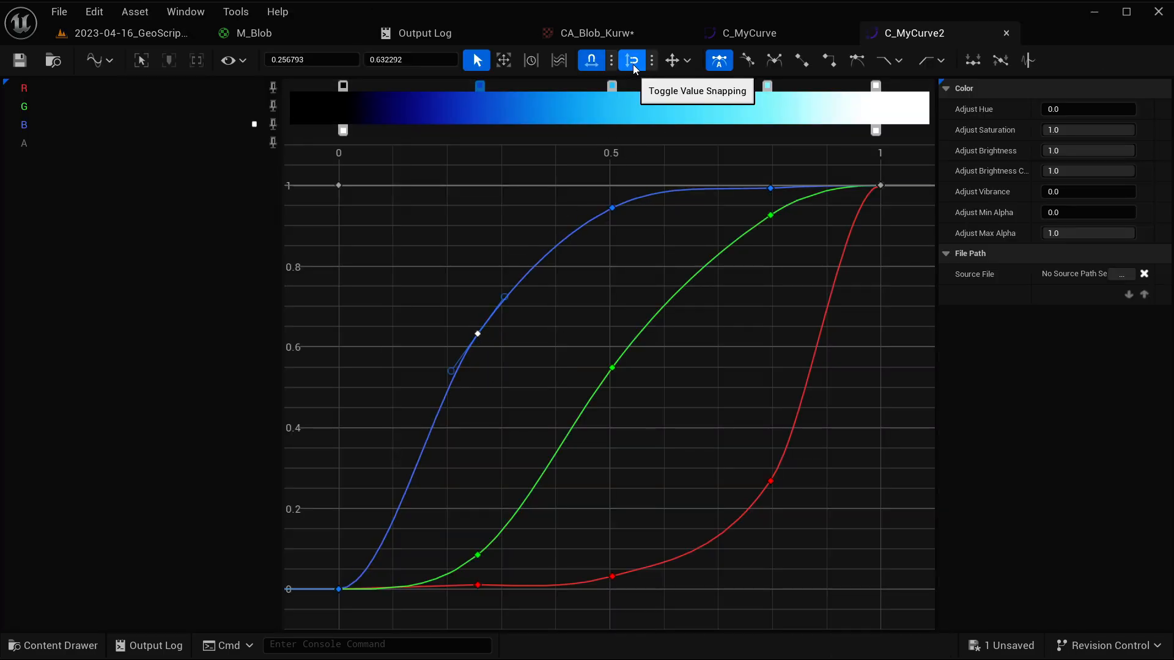
pyautogui.click(686, 60)
pyautogui.click(709, 119)
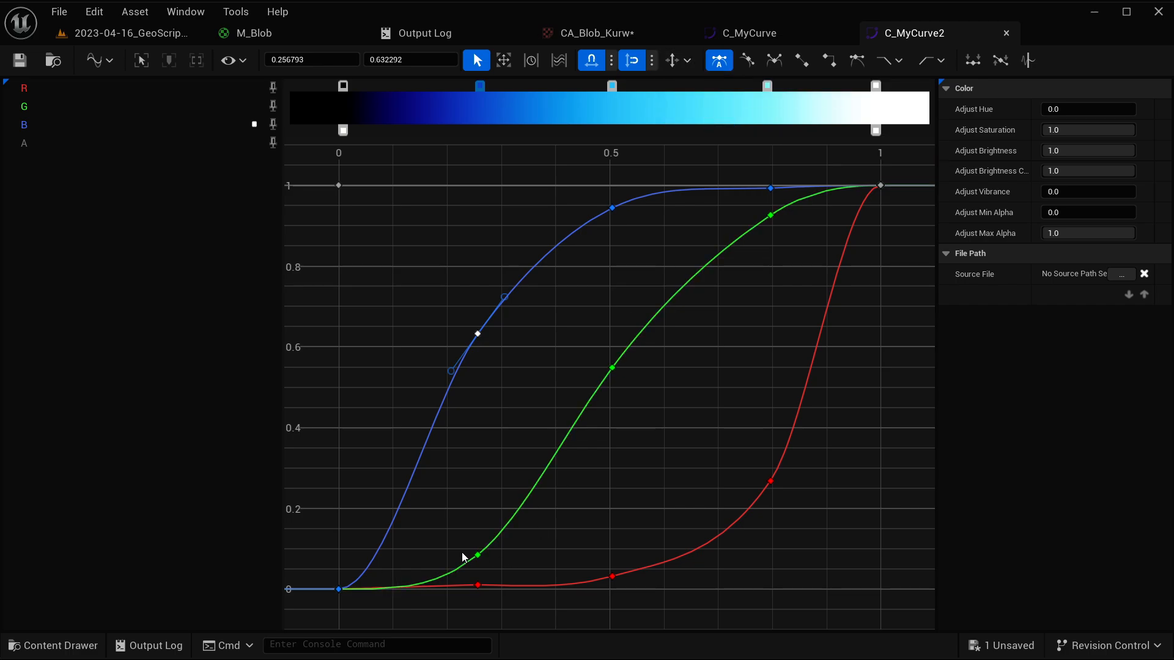
pyautogui.moveTo(478, 555); pyautogui.dragTo(483, 437)
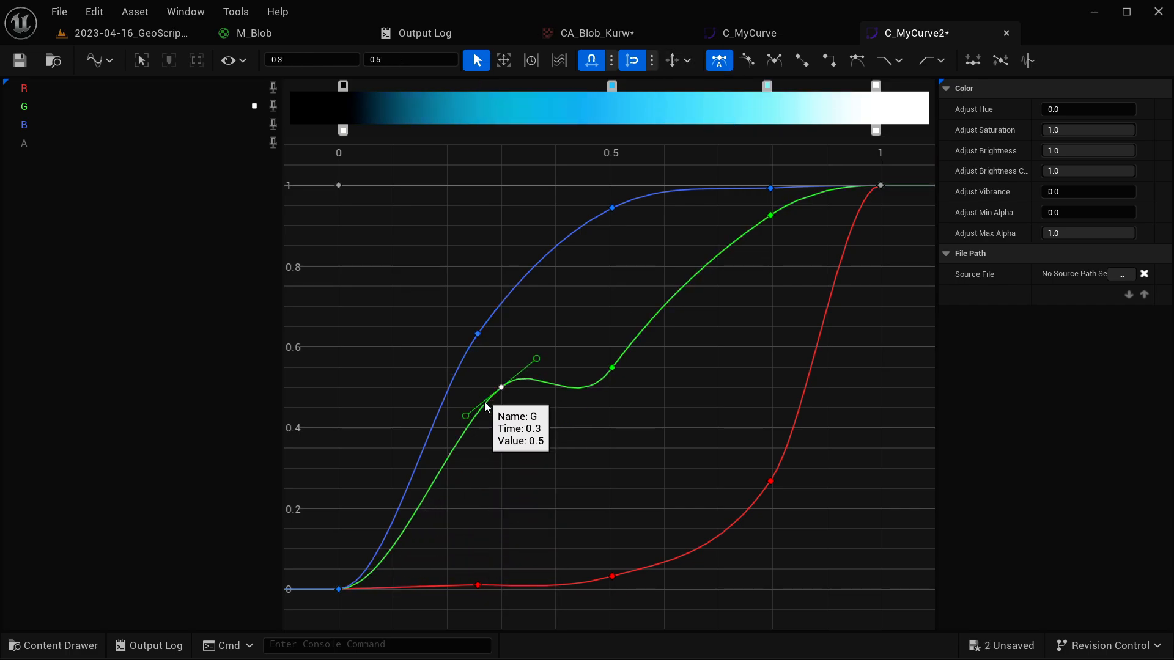
pyautogui.click(612, 368)
pyautogui.moveTo(614, 368); pyautogui.dragTo(645, 259)
pyautogui.click(771, 215)
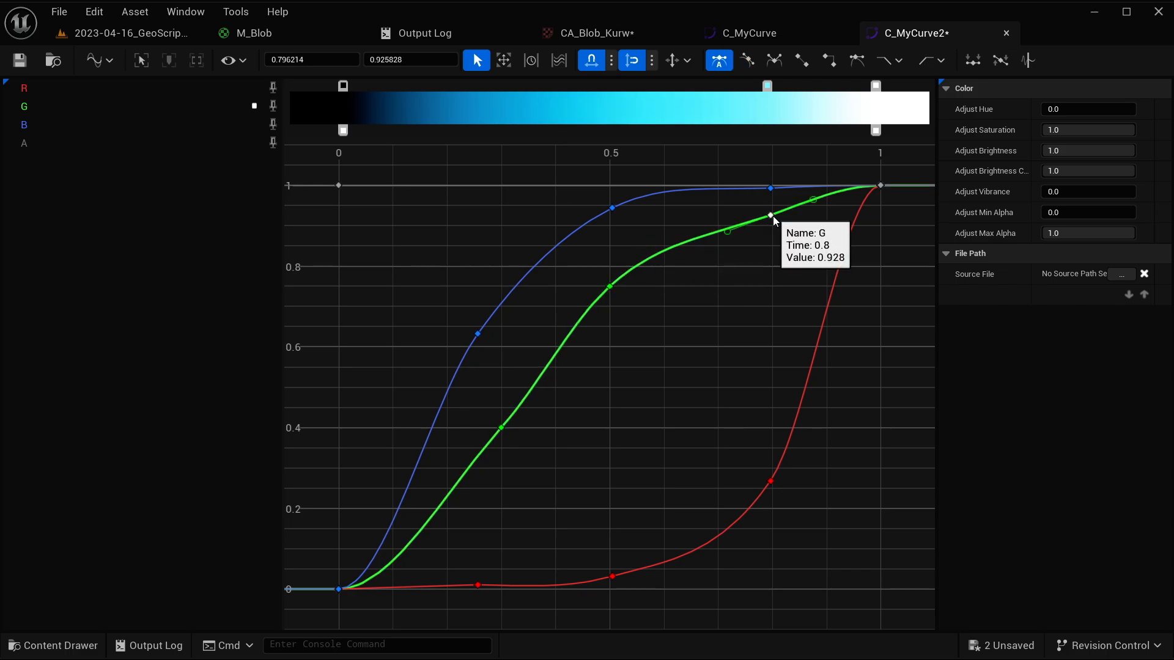
pyautogui.moveTo(771, 216); pyautogui.dragTo(771, 206)
# Raise the red keys to 0.5 at time 0.5 and 0.85 at time 0.8, and smooth the tangent at 0.5
pyautogui.click(770, 489)
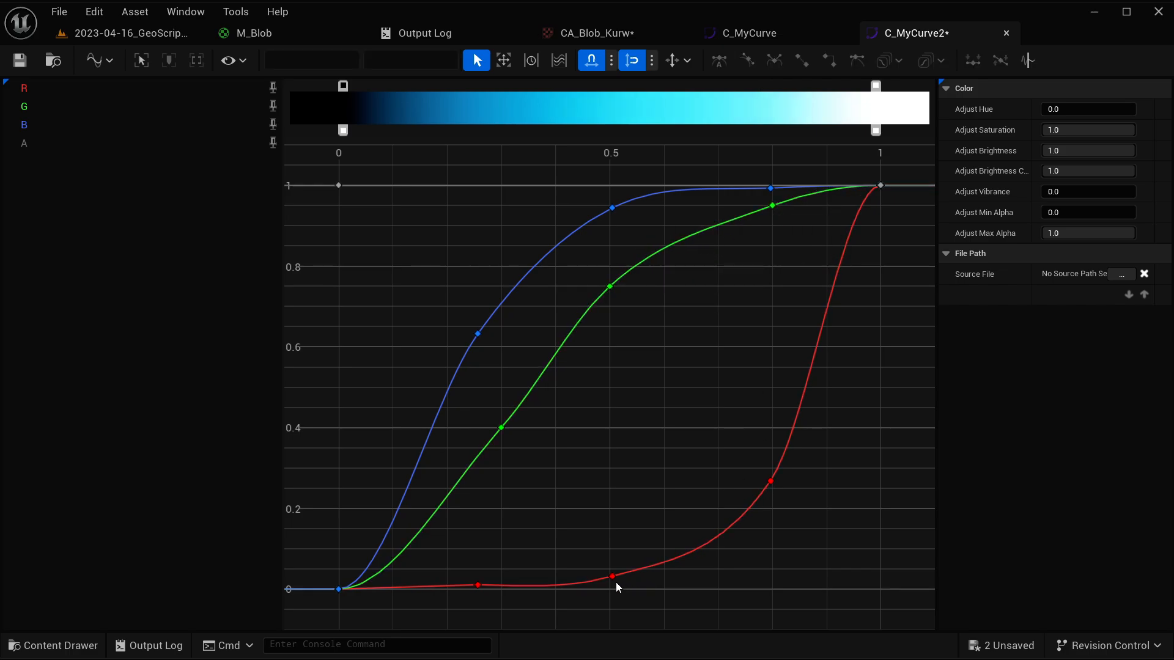
pyautogui.moveTo(609, 577); pyautogui.dragTo(609, 388)
pyautogui.click(770, 482)
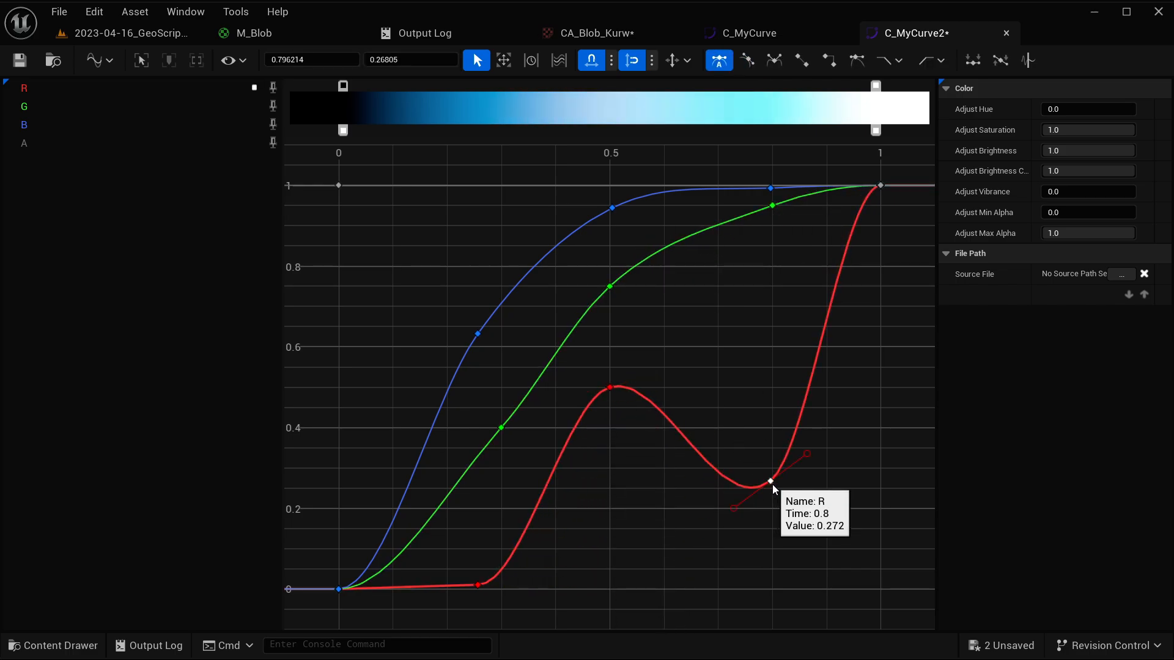
pyautogui.moveTo(772, 484); pyautogui.dragTo(762, 244)
pyautogui.click(610, 387)
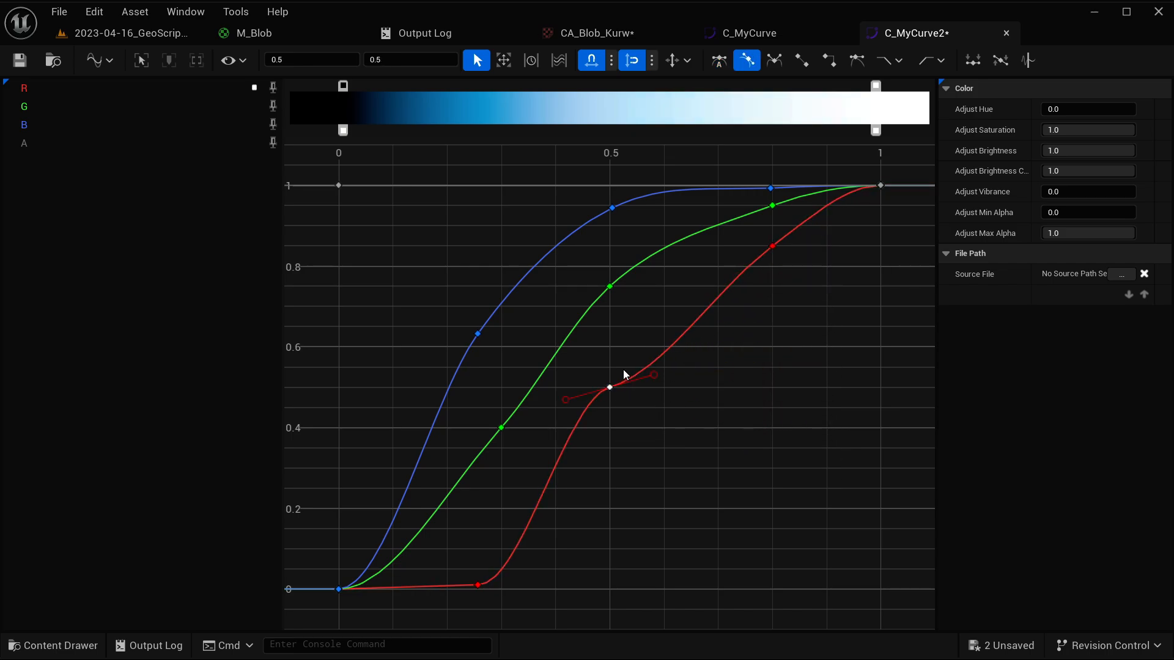
pyautogui.press('1')
# Lower the blue keys to 0.15 at time 0.5 and 0.05 at time 0.3, and raise the red key at 0.3 to 0.25
pyautogui.click(610, 208)
pyautogui.moveTo(610, 208); pyautogui.dragTo(615, 531)
pyautogui.click(477, 333)
pyautogui.moveTo(478, 334); pyautogui.dragTo(480, 496)
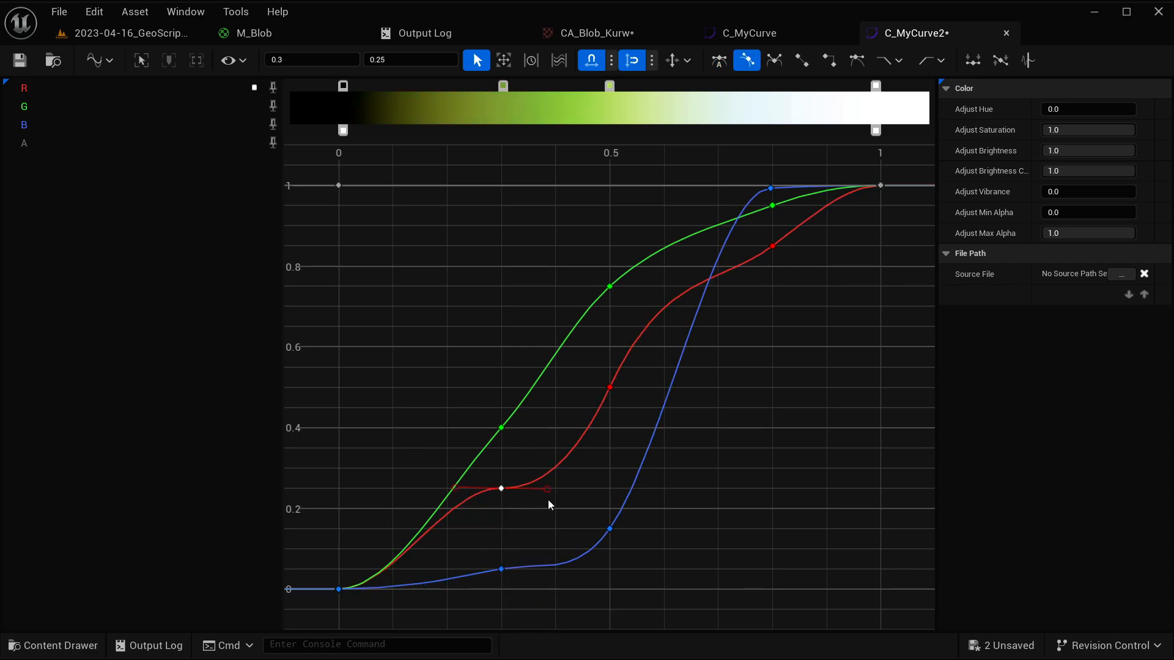
# Smooth the red curve through its tangents at 0.3 and 0.5, and lower its key at 0.3 to 0.2
pyautogui.click(542, 441)
pyautogui.click(501, 489)
pyautogui.moveTo(547, 489); pyautogui.dragTo(528, 452)
pyautogui.moveTo(630, 346); pyautogui.dragTo(640, 350)
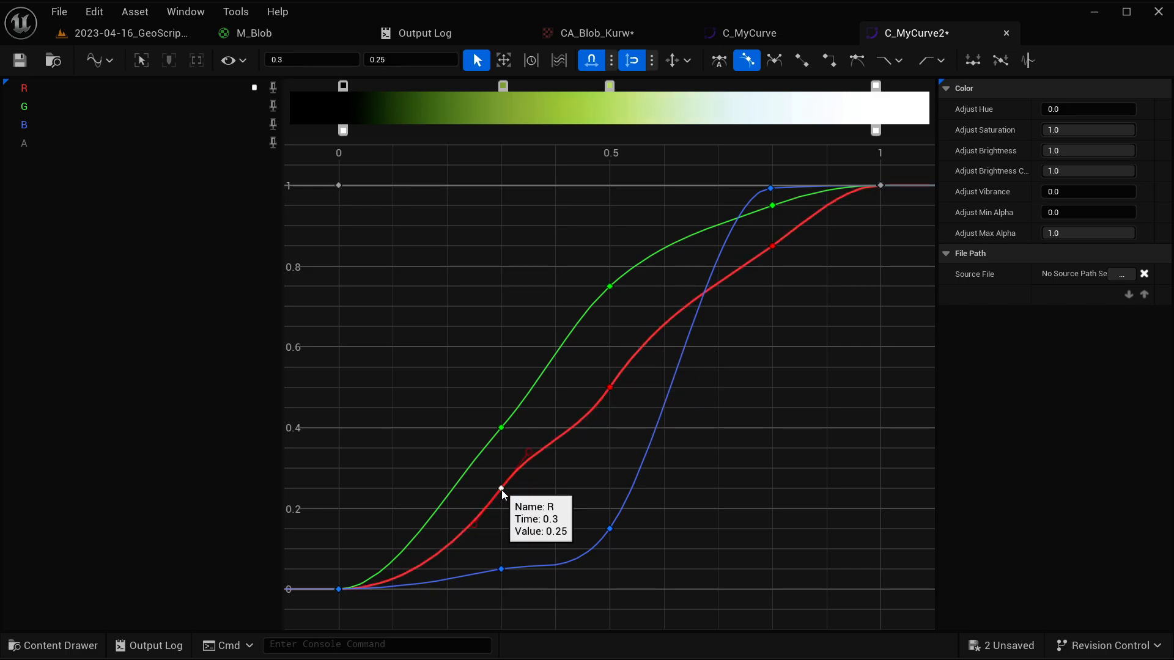
pyautogui.moveTo(502, 490); pyautogui.dragTo(502, 512)
pyautogui.press('1')
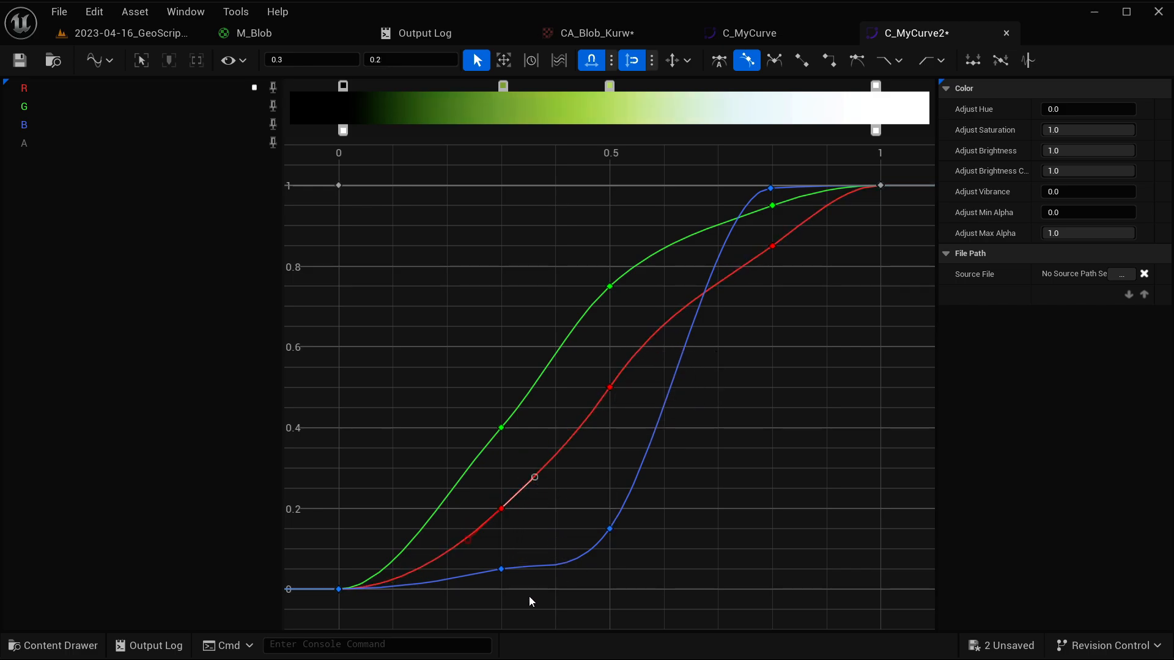
# Turn off time and value snapping, and lower the blue keys to about 0.02 at 0.3 and about 0.736 near 0.8
pyautogui.moveTo(503, 570); pyautogui.dragTo(505, 581)
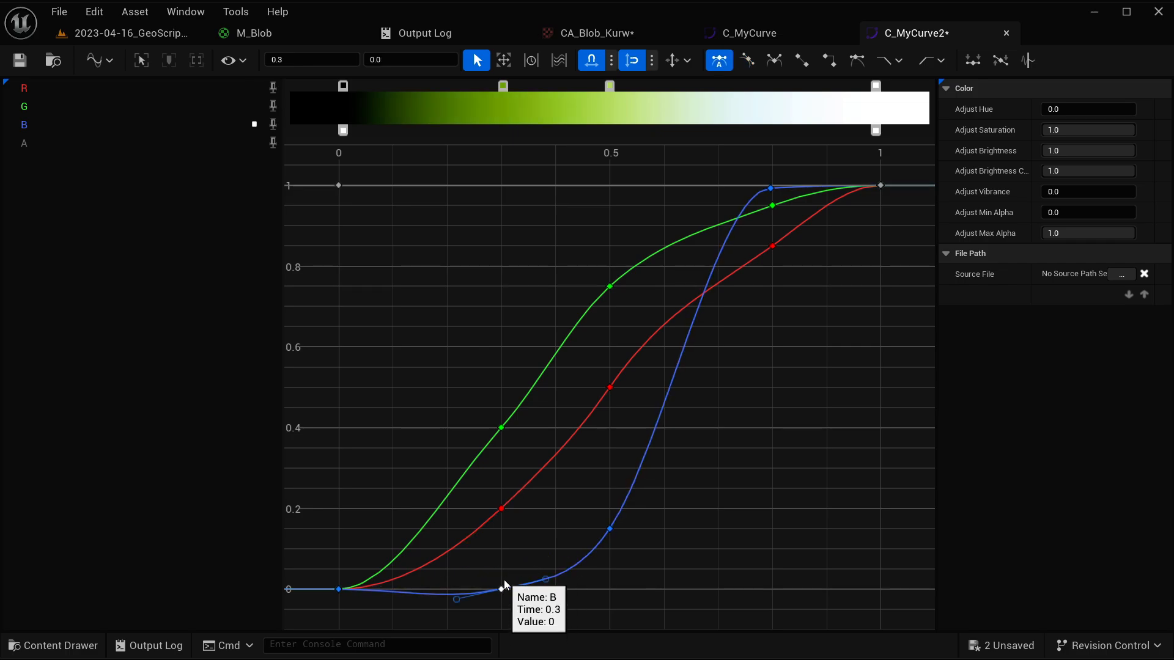
pyautogui.hotkey('ctrl', 'z')
pyautogui.click(625, 64)
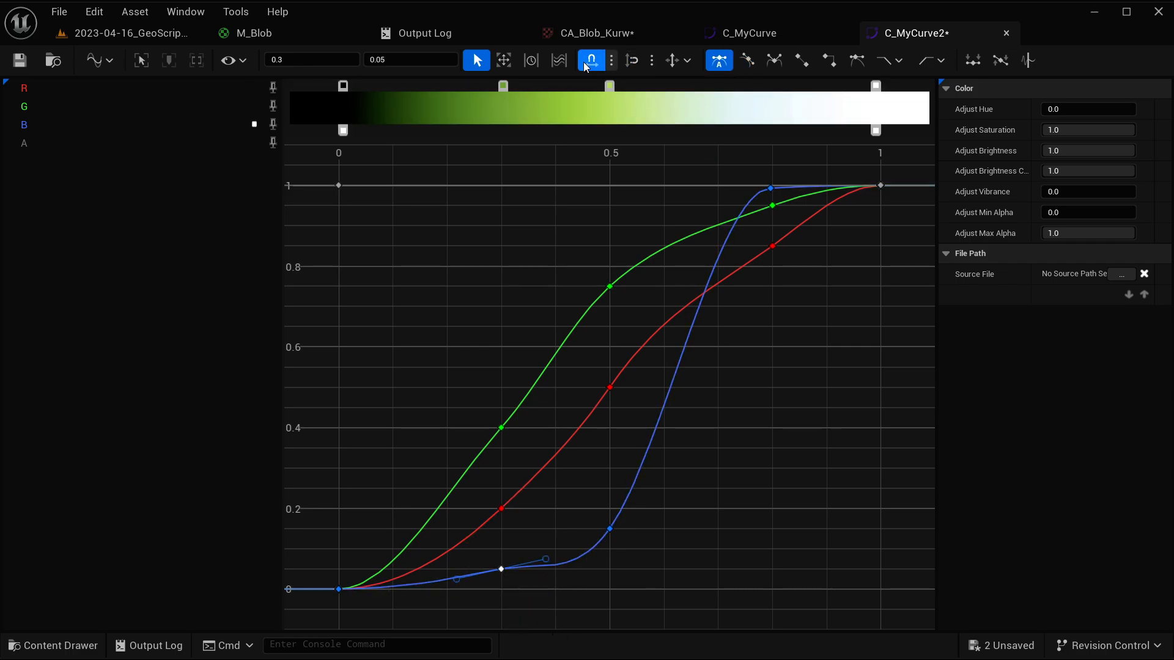
pyautogui.moveTo(501, 570); pyautogui.dragTo(552, 574)
pyautogui.click(610, 529)
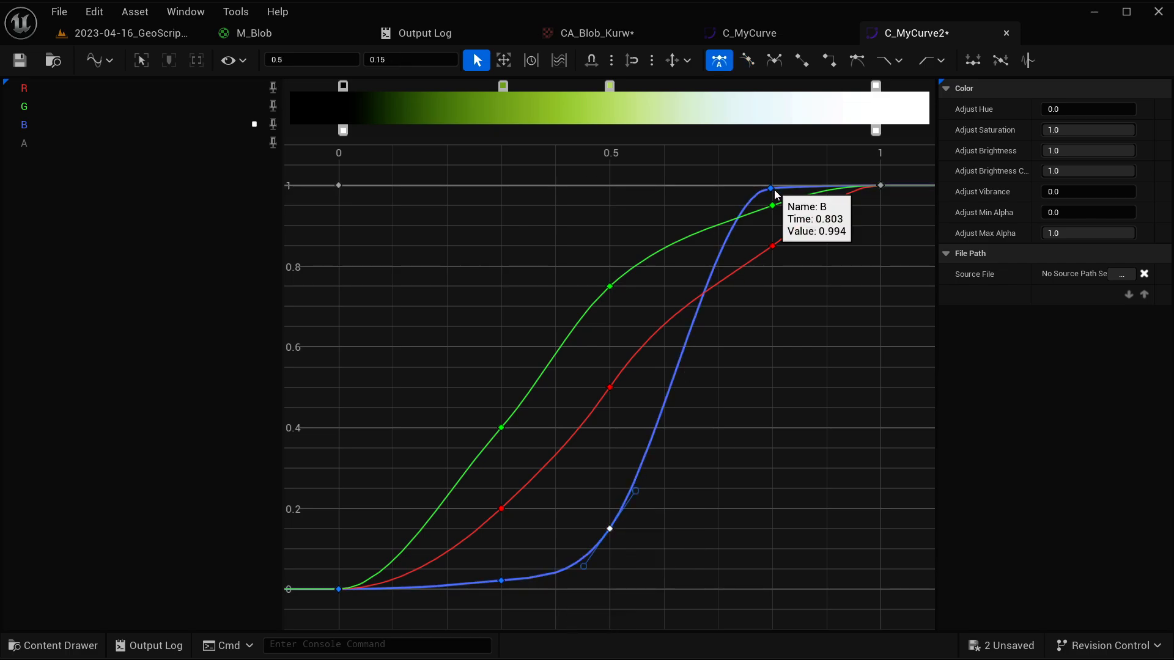
pyautogui.moveTo(769, 188); pyautogui.dragTo(739, 338)
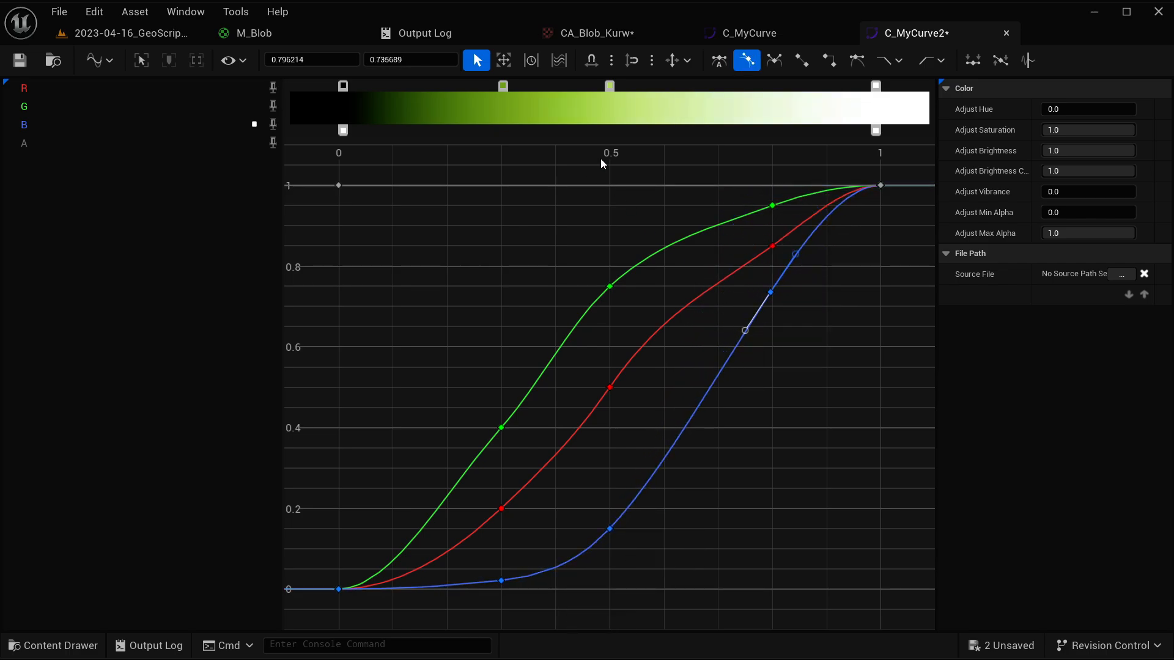
# Set the red keys to about 0.63 at time 0.5, 0.9 at time 0.8 and 0.14 at time 0.3
pyautogui.moveTo(611, 387); pyautogui.dragTo(611, 338)
pyautogui.moveTo(773, 246); pyautogui.dragTo(775, 225)
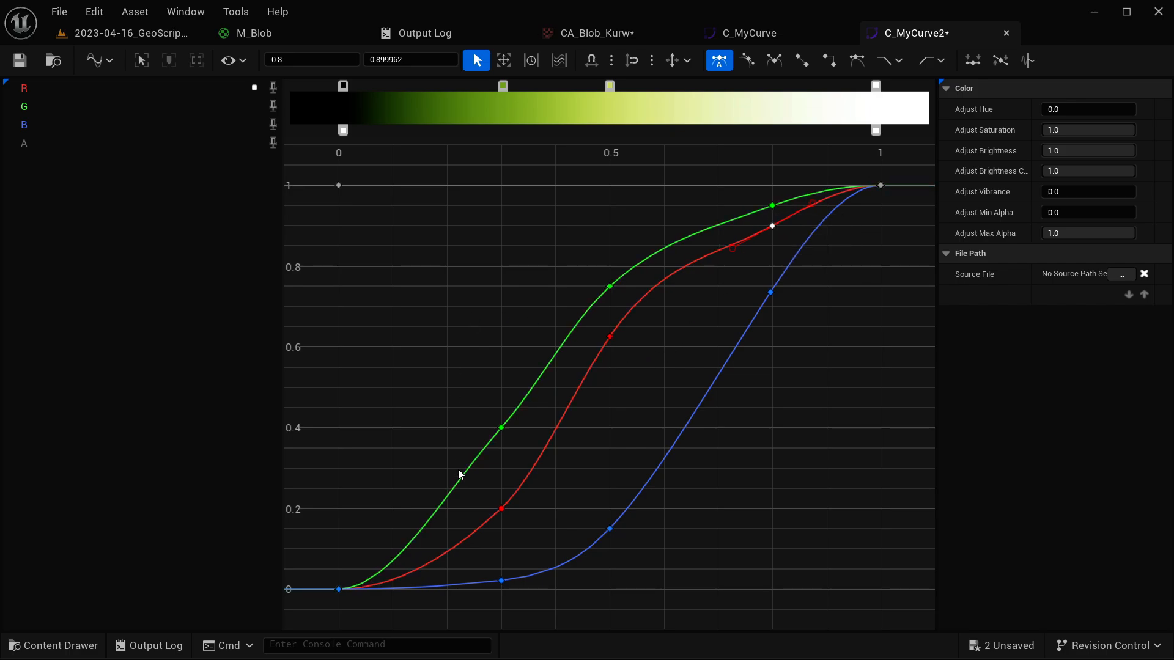
pyautogui.moveTo(502, 510)
pyautogui.mouseDown()
pyautogui.moveTo(503, 544)
pyautogui.moveTo(501, 532)
pyautogui.mouseUp()
pyautogui.click(612, 275)
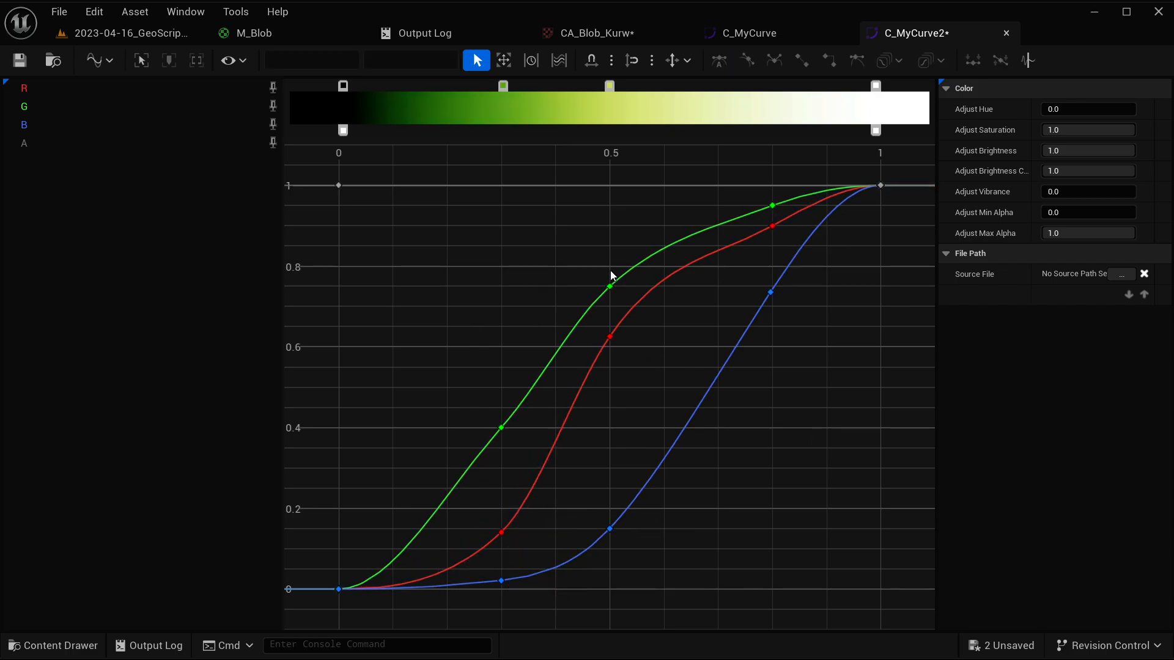
# Save the C_MyCurve2 asset and return to the 2024-05_Blob folder in the level editor
pyautogui.click(20, 60)
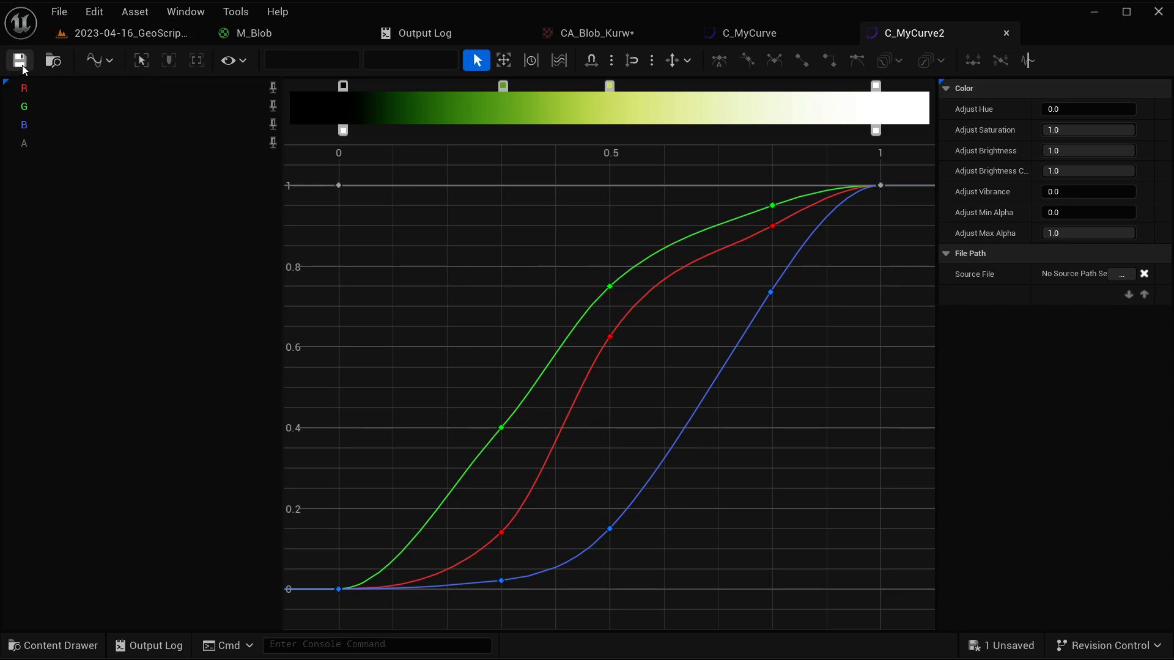
pyautogui.click(233, 30)
pyautogui.click(115, 35)
pyautogui.click(367, 382)
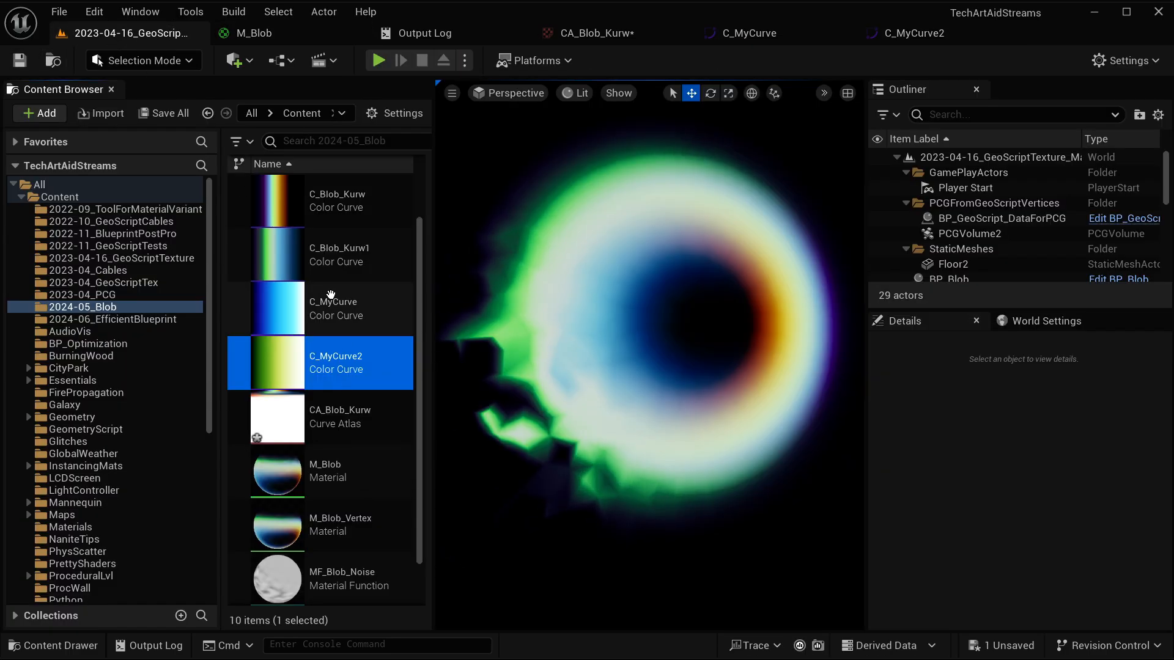
pyautogui.scroll(-1, 386, 573)
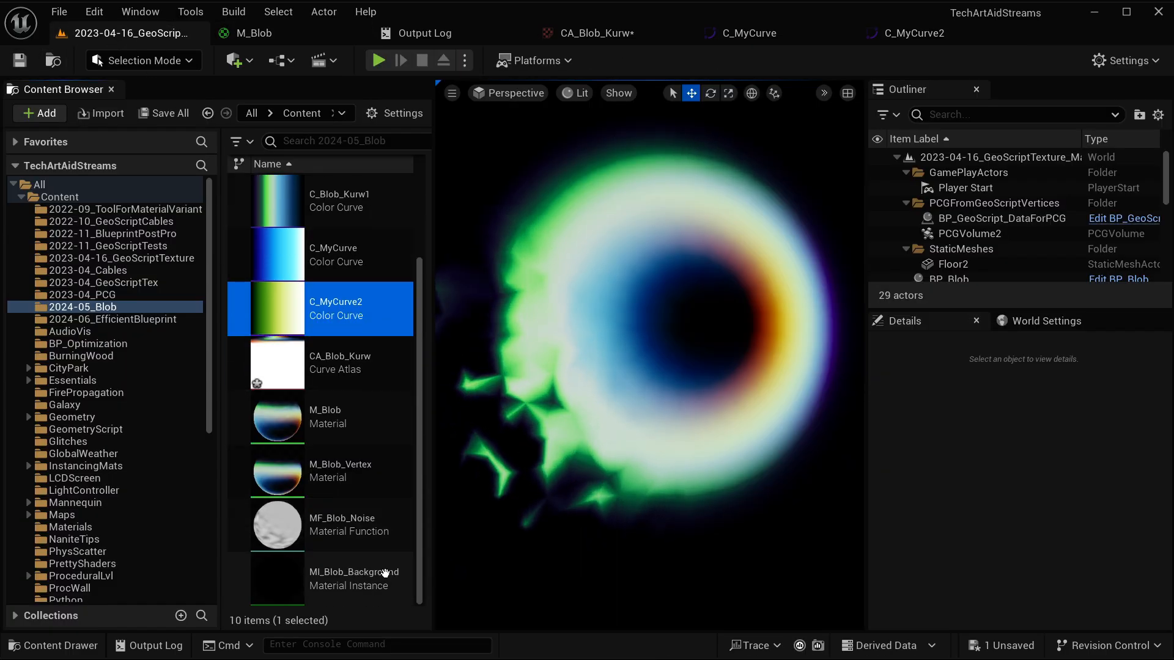
# Create a new Curve Atlas asset in the 2024-05_Blob folder and name it CA_MyCurveAtlas
pyautogui.click(40, 113)
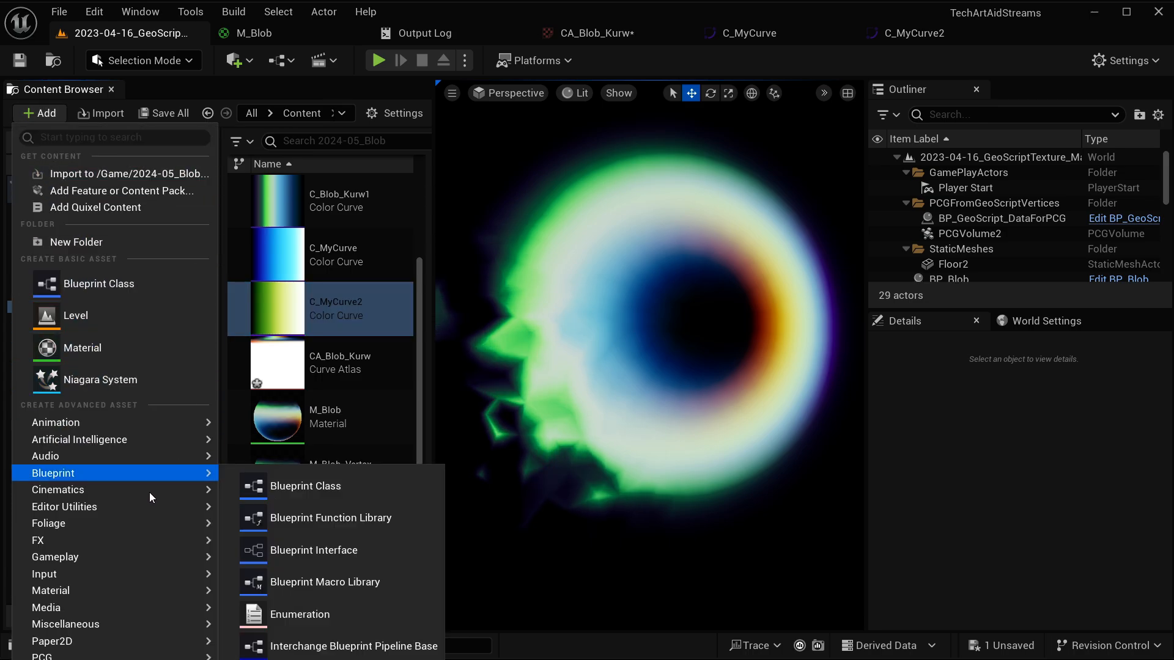
pyautogui.moveTo(126, 625)
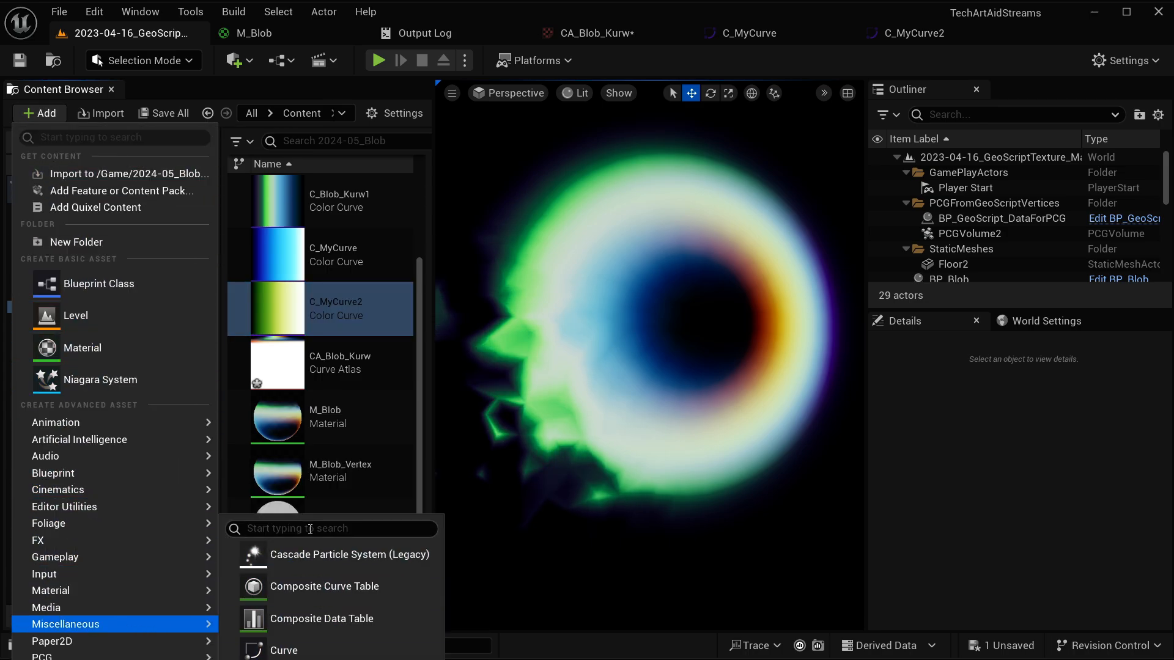
pyautogui.write('curv')
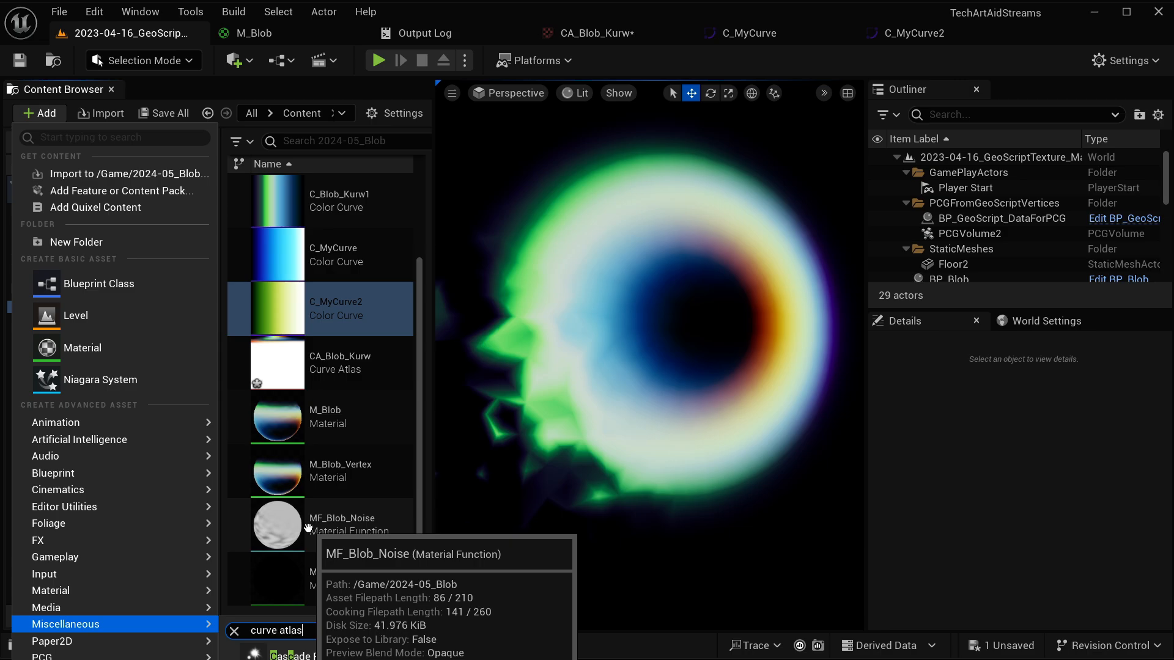
pyautogui.write('e atlas')
pyautogui.click(281, 651)
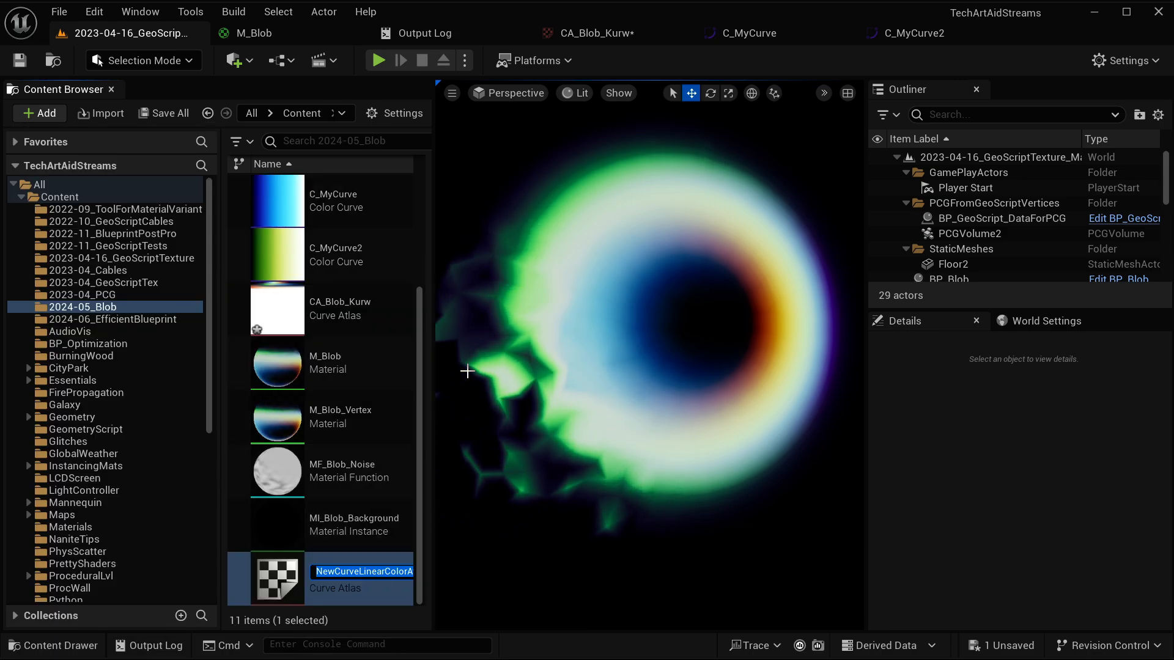
pyautogui.write('CA_')
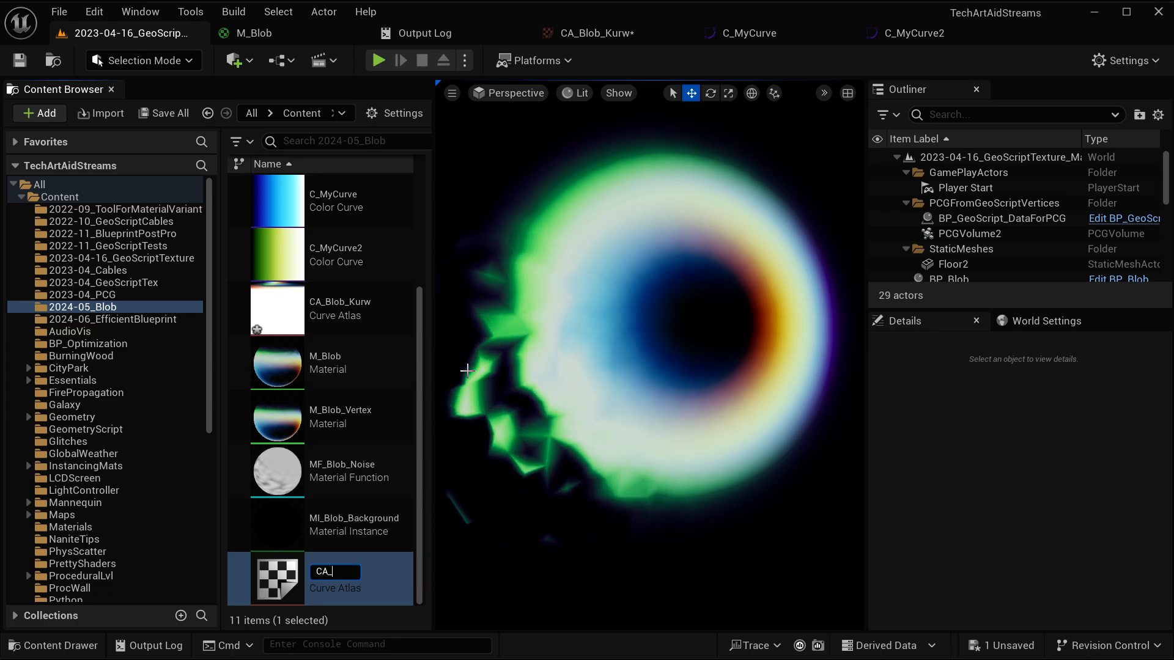
pyautogui.write('MyCurveAt')
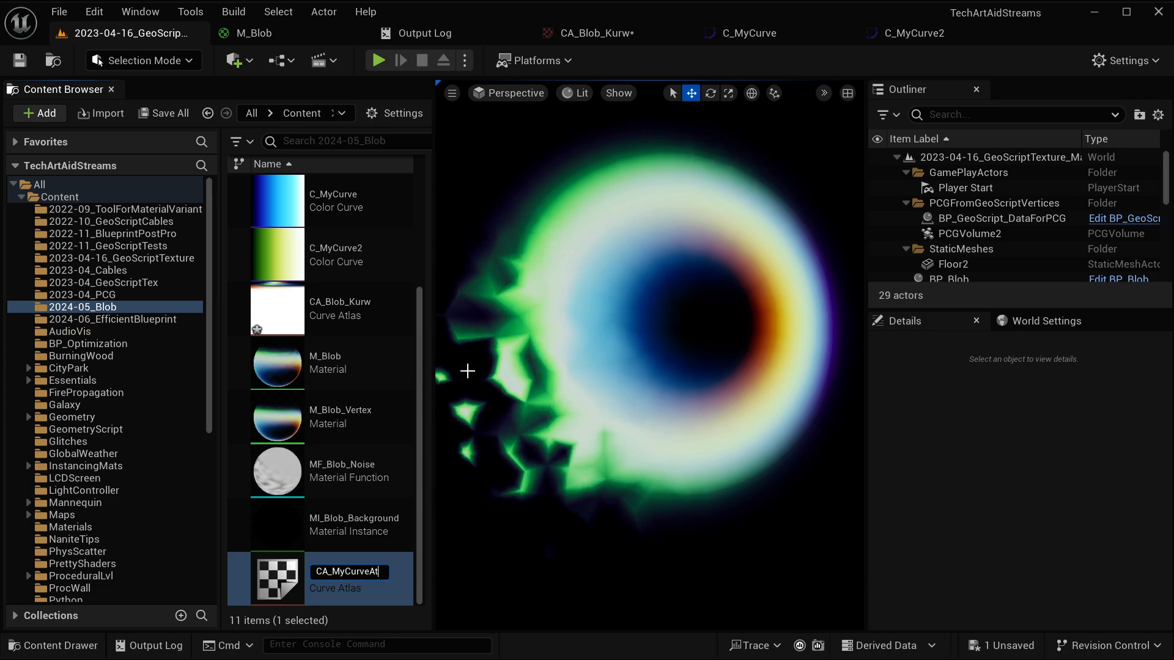
pyautogui.write('las')
pyautogui.press('Return')
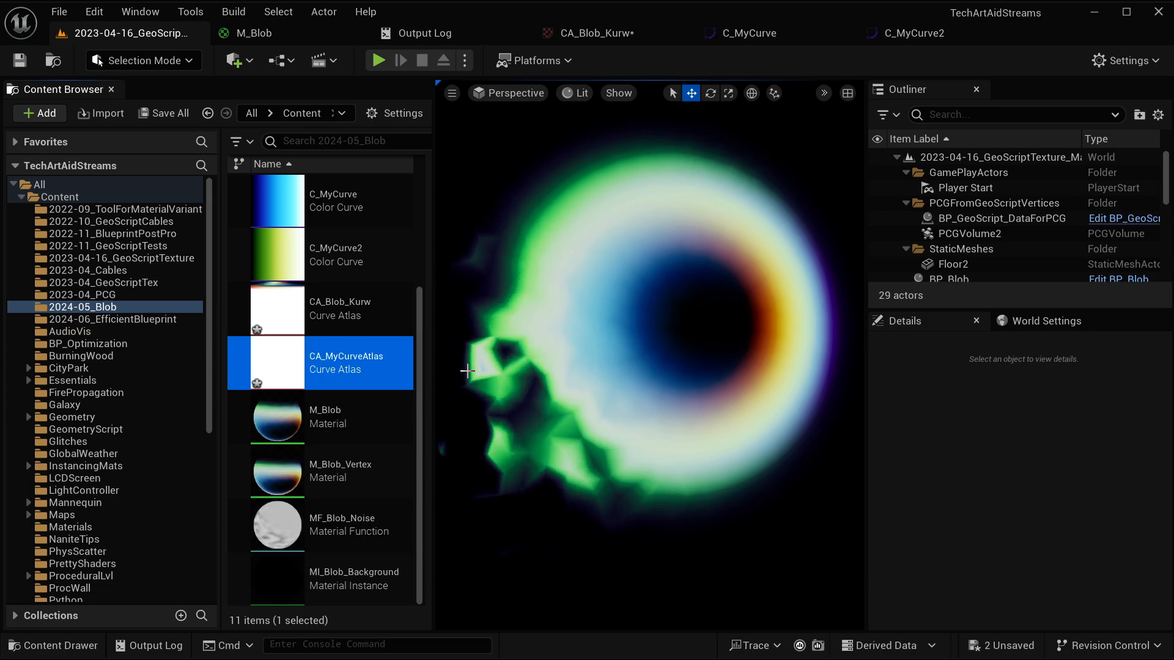
# Open CA_MyCurveAtlas, disable its square resolution, and set the texture height to 2 and the texture width to 64
pyautogui.doubleClick(330, 358)
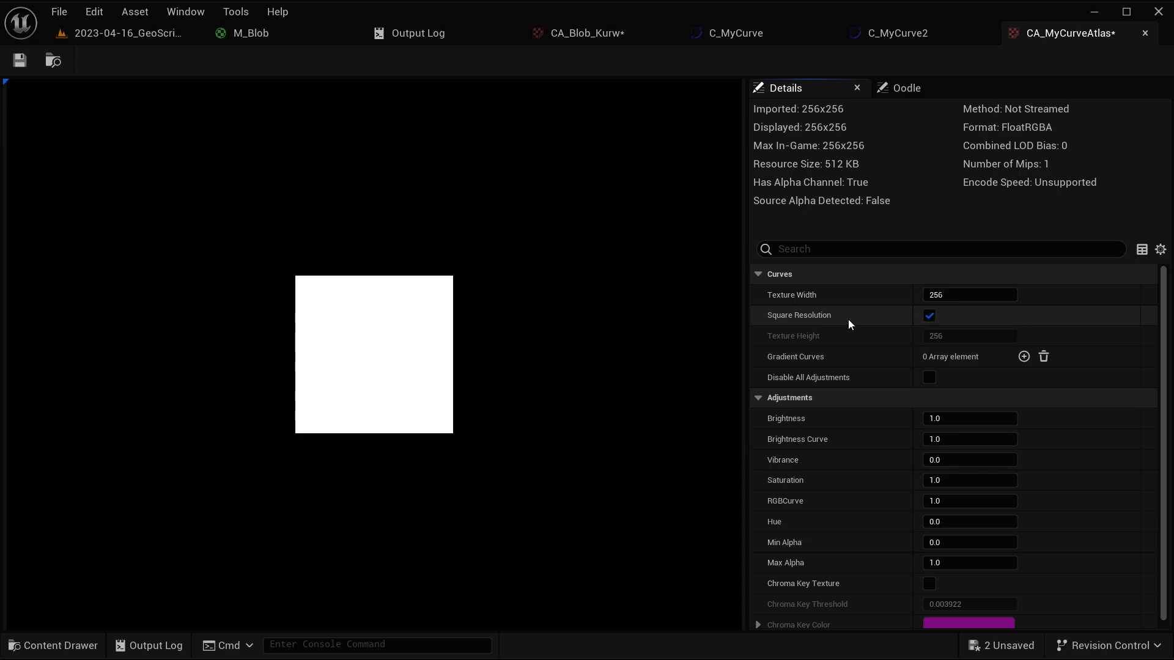
pyautogui.click(929, 316)
pyautogui.click(976, 335)
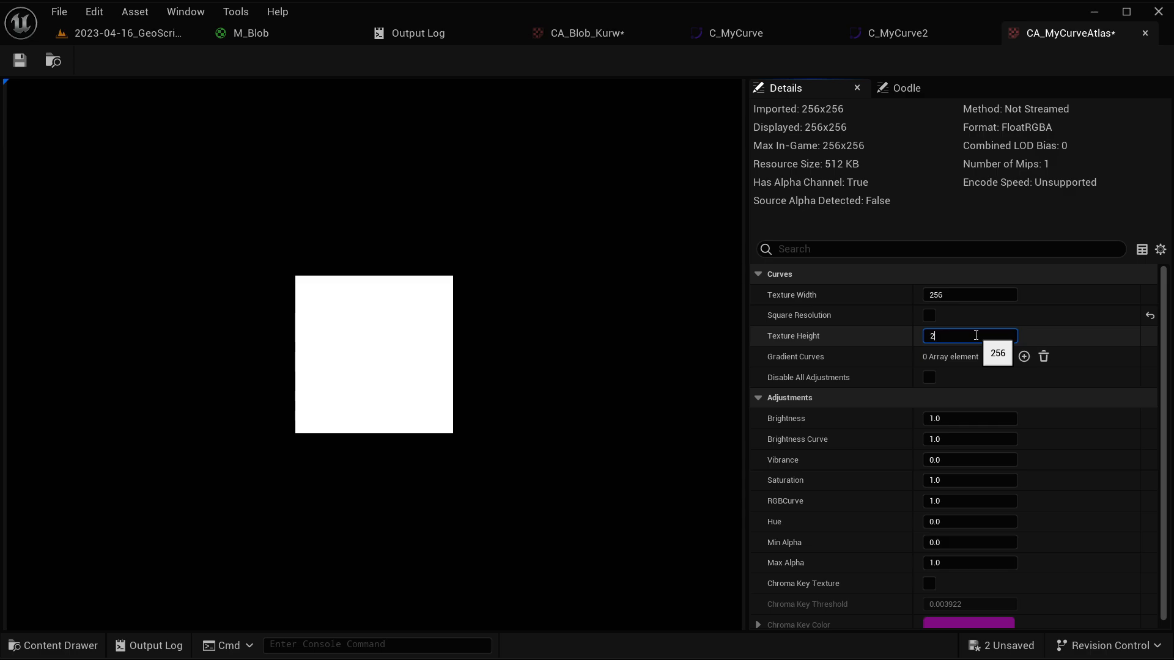
pyautogui.press('Return')
pyautogui.click(965, 300)
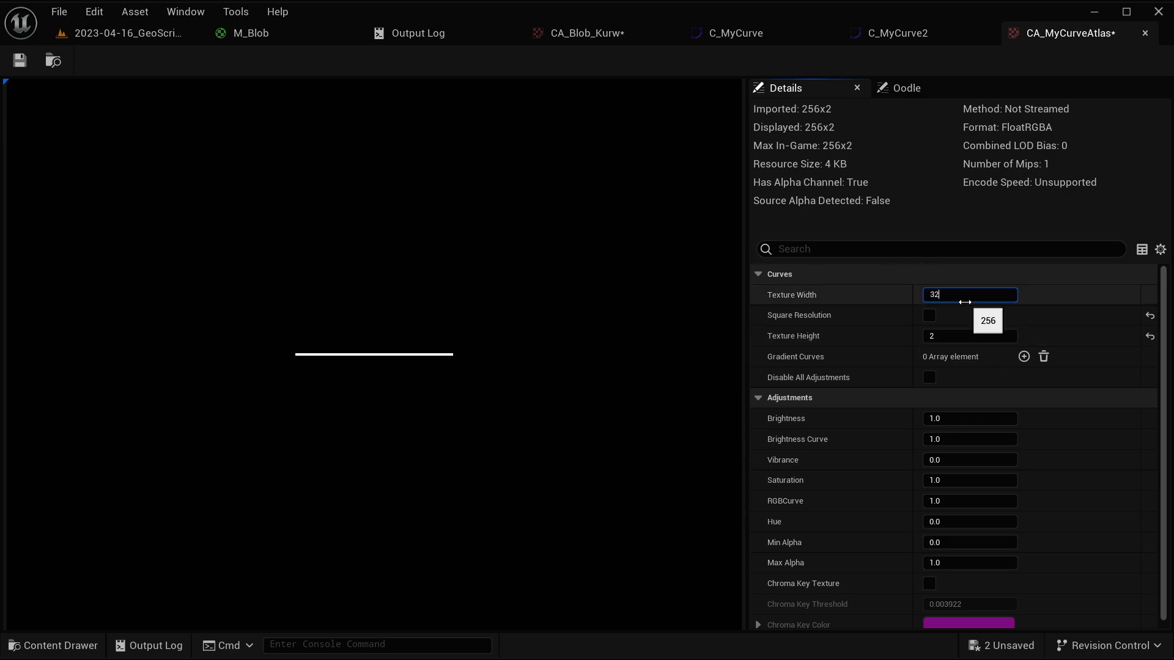
pyautogui.write('64')
pyautogui.press('Return')
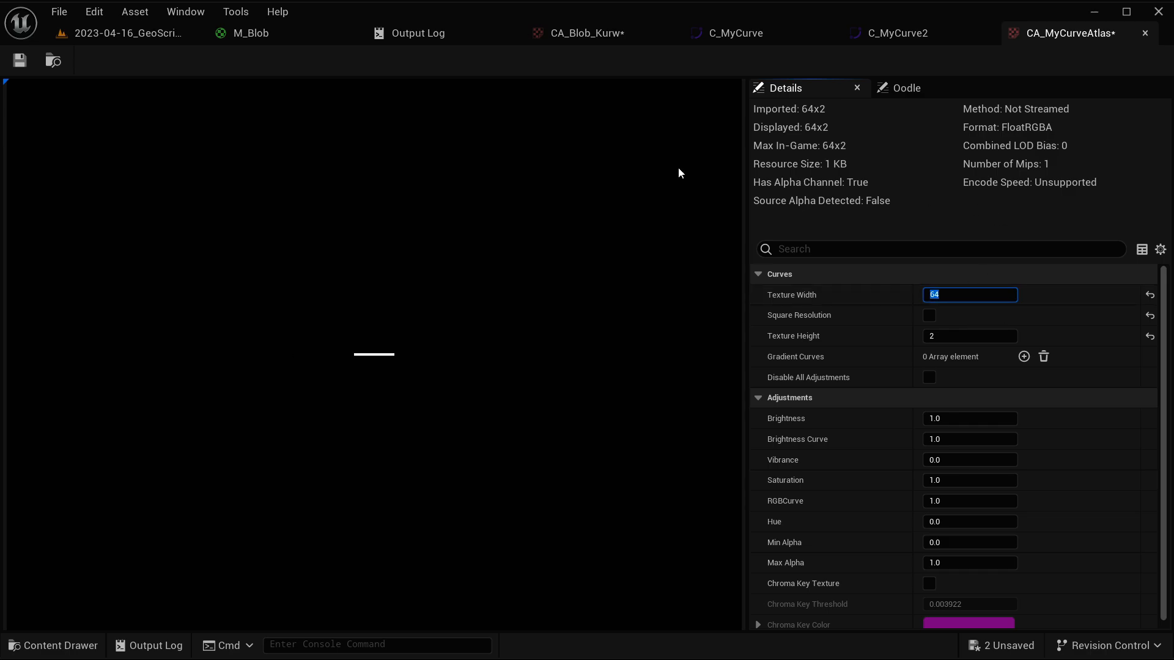
# Add two gradient curve elements to CA_MyCurveAtlas, assign C_MyCurve to index 0 and C_MyCurve2 to index 1, and save the atlas
pyautogui.scroll(8, 420, 350)
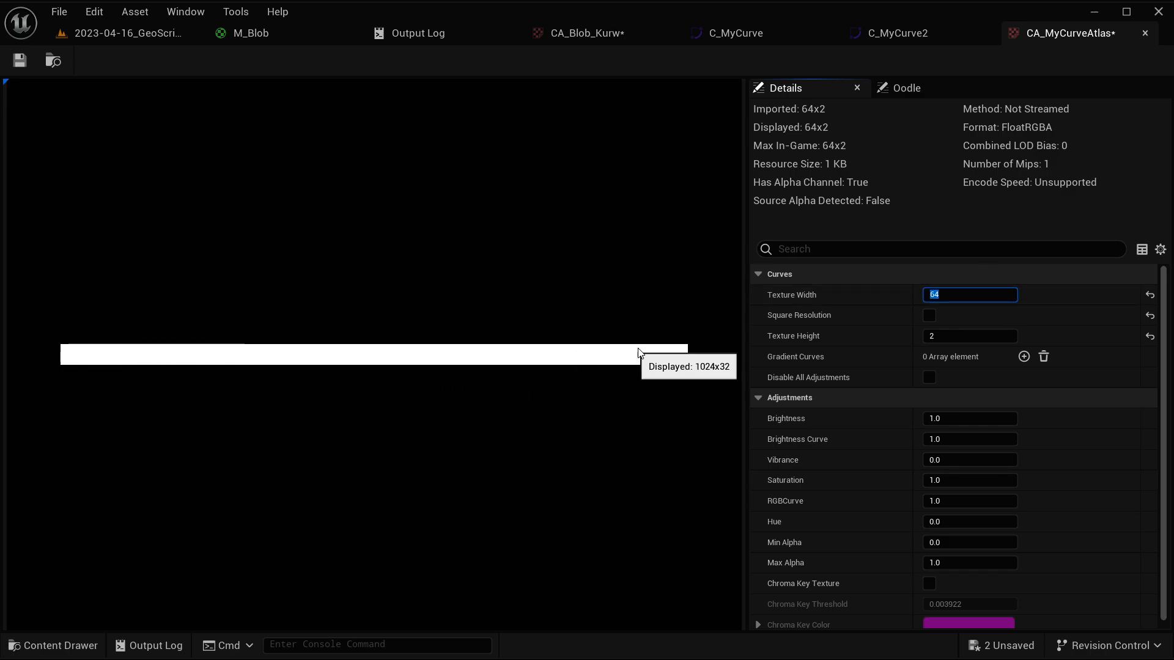
pyautogui.click(1024, 357)
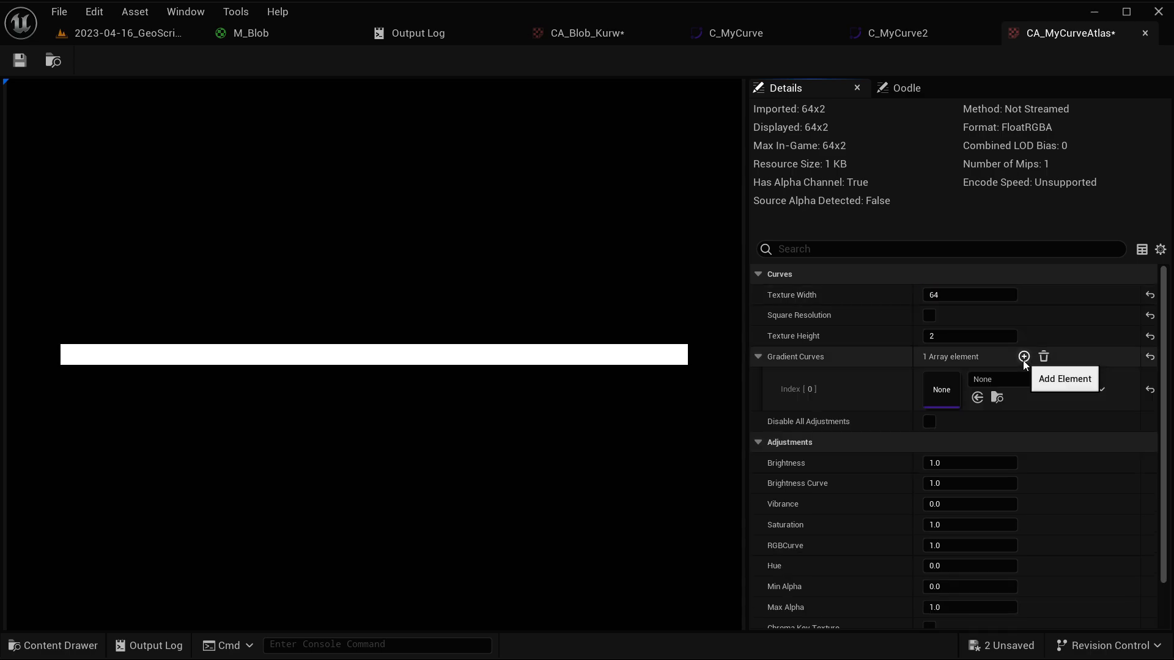
pyautogui.click(1024, 357)
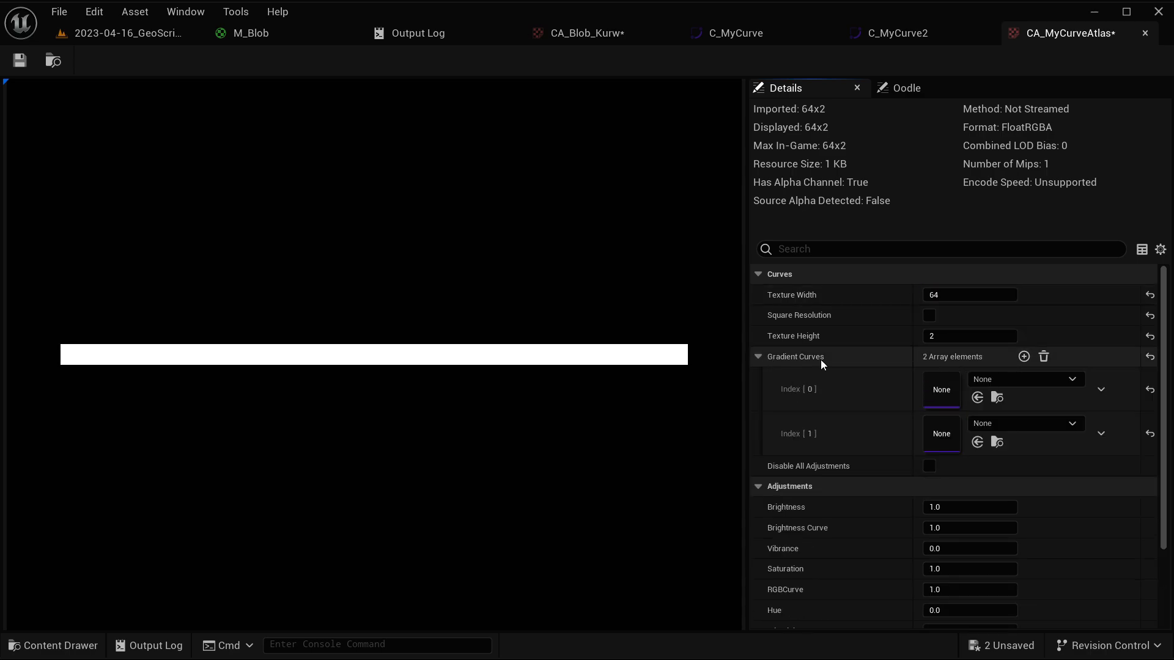
pyautogui.click(1015, 379)
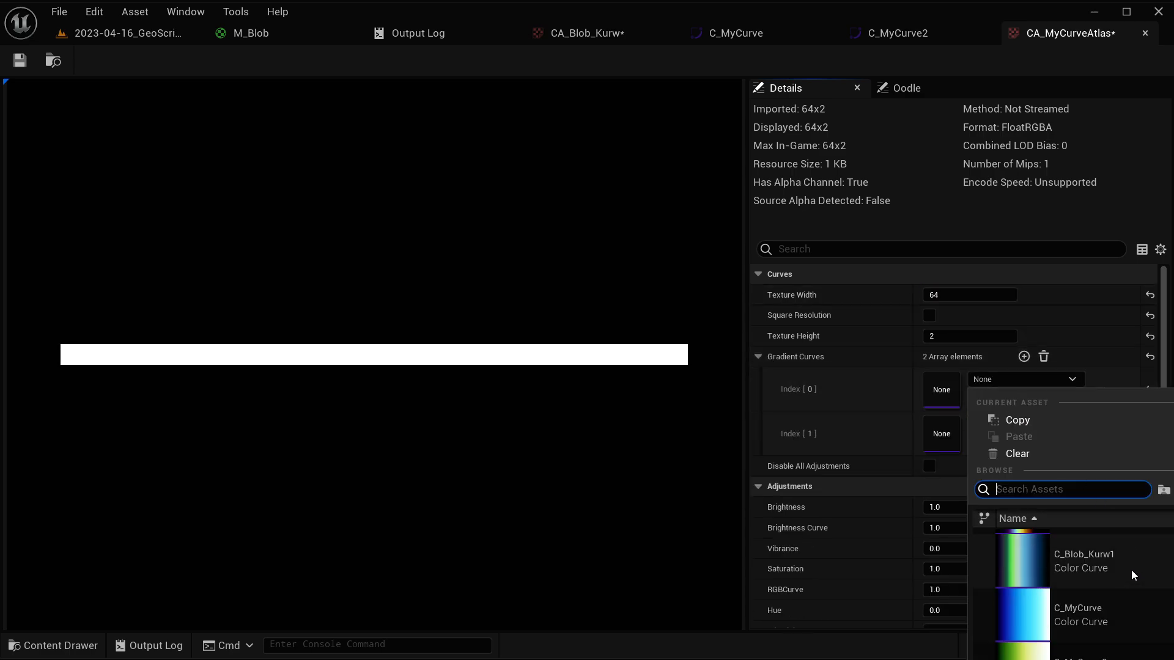
pyautogui.click(1100, 573)
pyautogui.click(1021, 423)
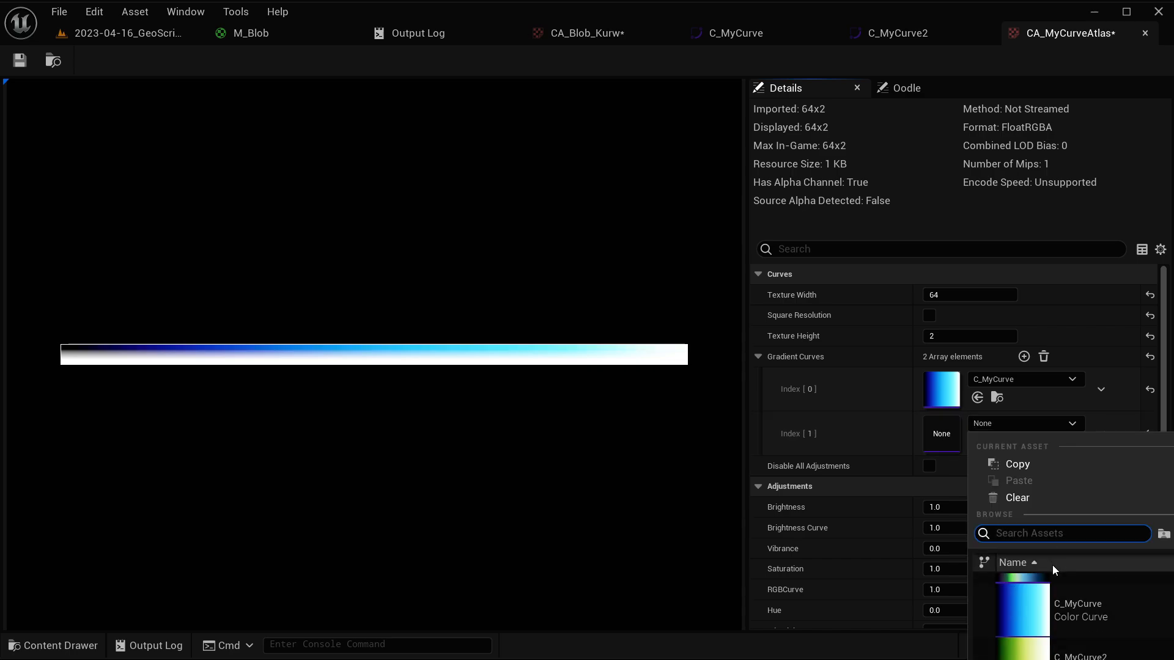
pyautogui.click(1080, 648)
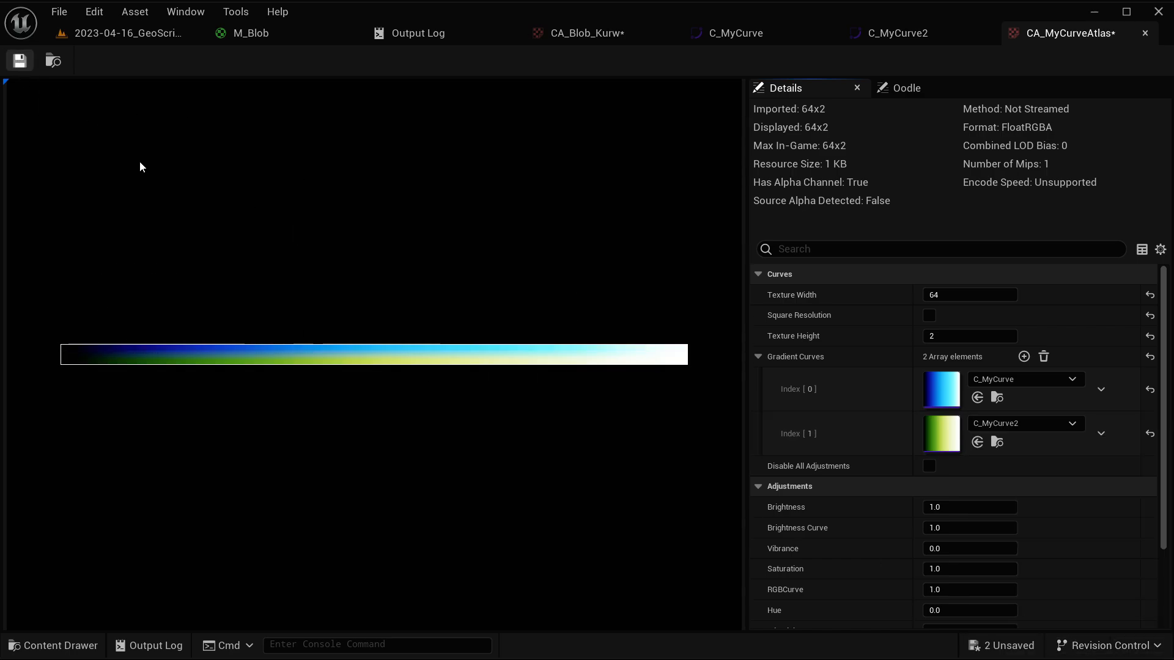
# Return to the level editor and create a new material named M_MyCurveTest in the 2024-05_Blob folder
pyautogui.click(137, 39)
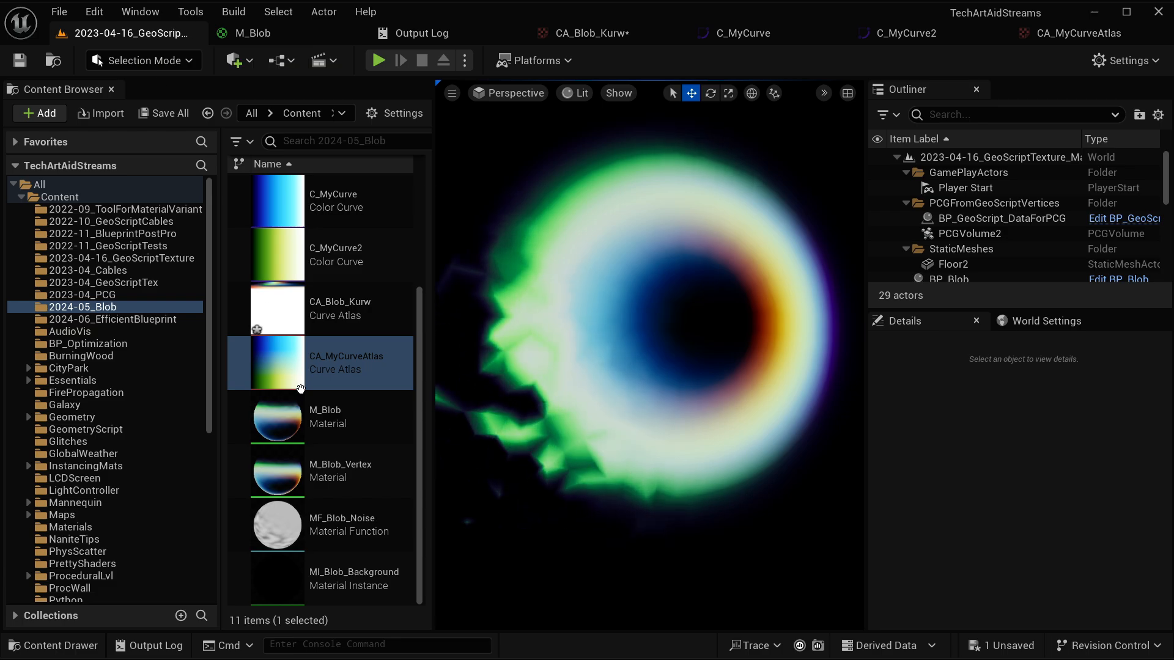
pyautogui.click(52, 117)
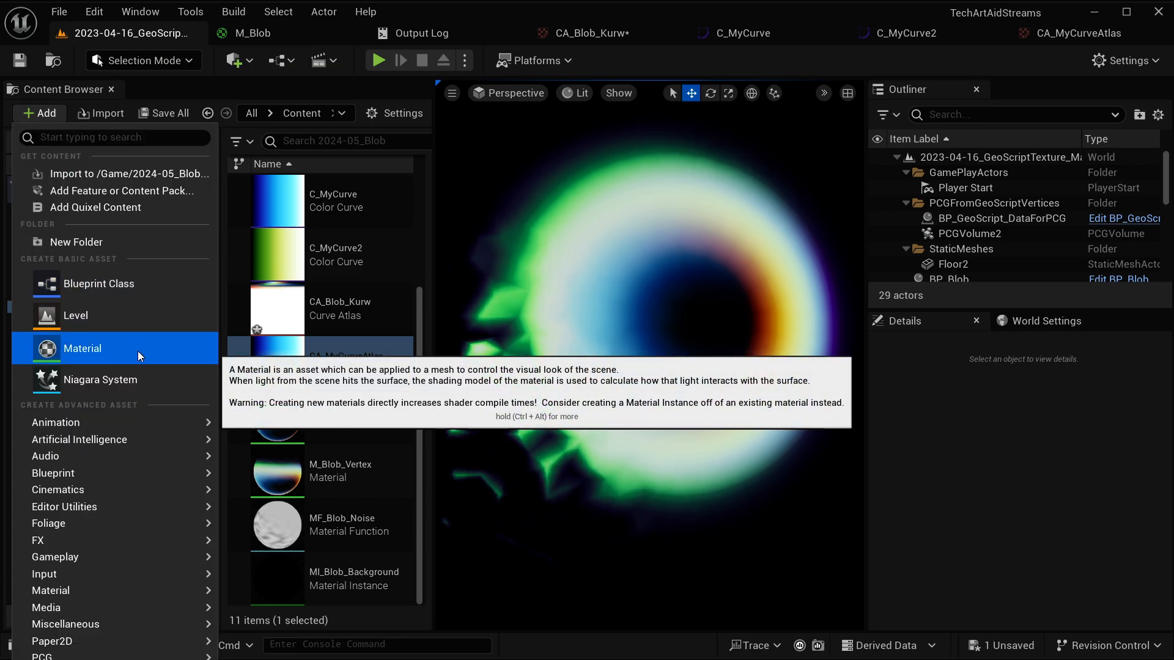
pyautogui.click(56, 343)
pyautogui.write('M_M')
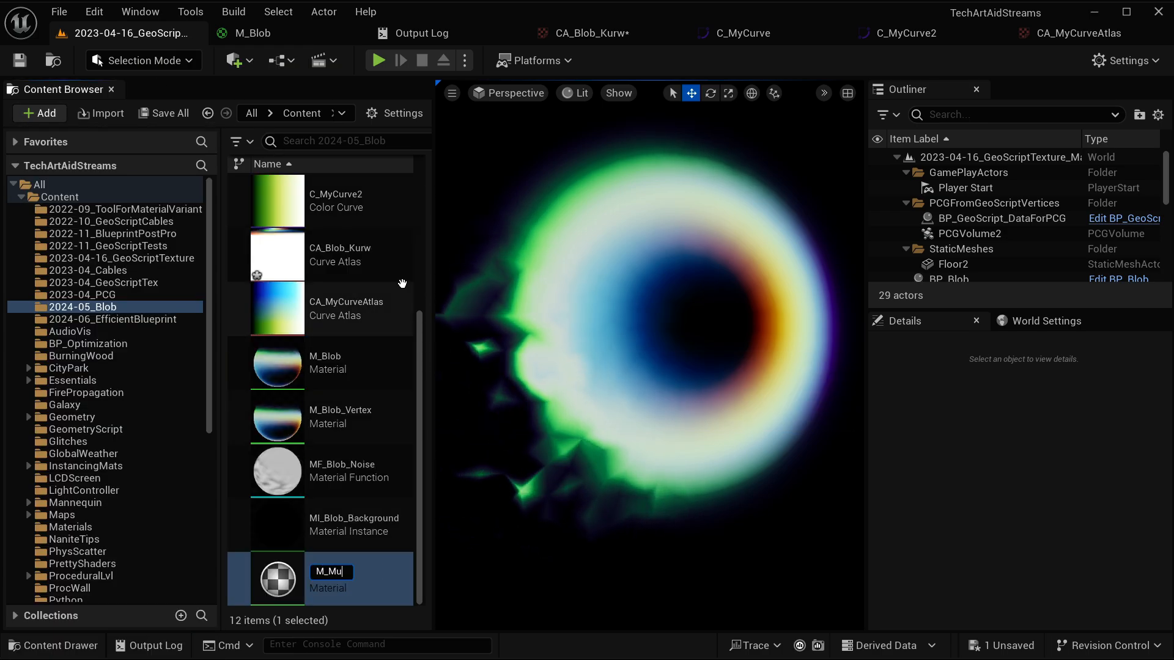
pyautogui.write('yCurveTest')
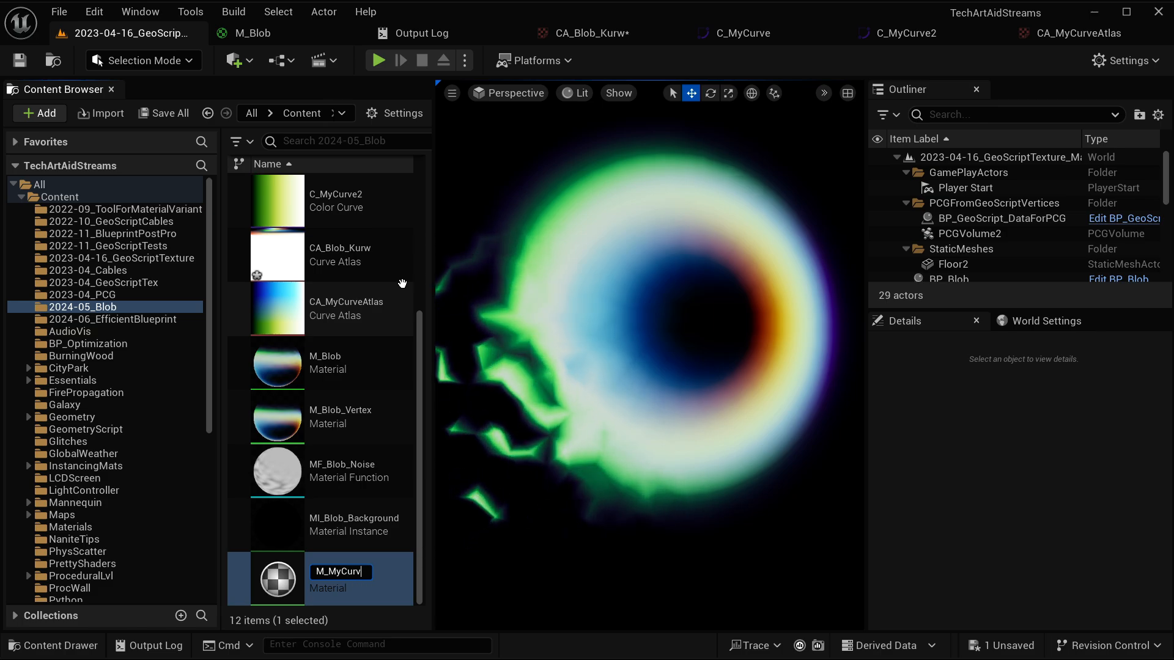
pyautogui.press('Return')
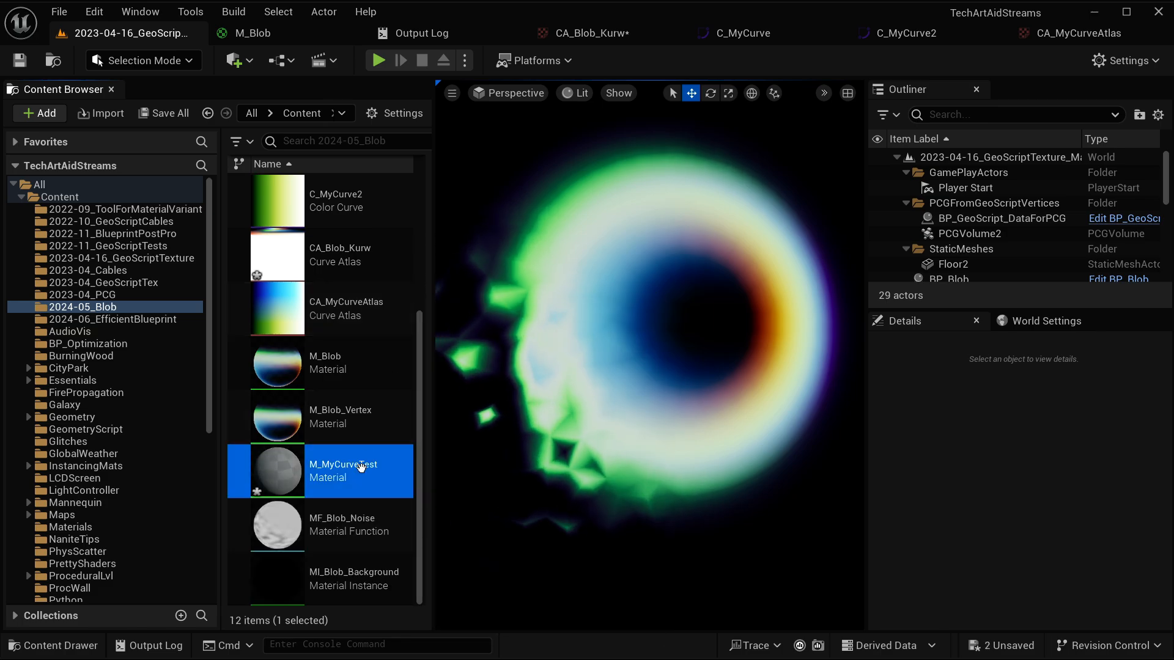
# Open the M_MyCurveTest material and check its blend mode options, keeping Opaque
pyautogui.doubleClick(342, 470)
pyautogui.click(516, 195)
pyautogui.moveTo(490, 193); pyautogui.dragTo(688, 205, button='right')
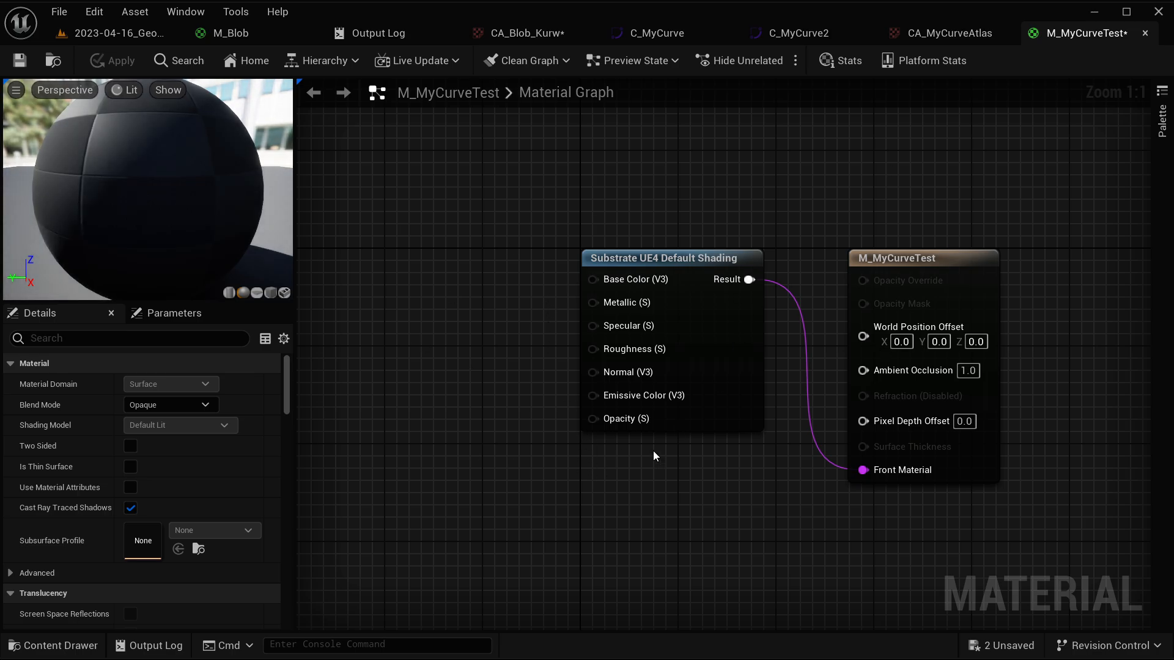
pyautogui.moveTo(555, 469); pyautogui.dragTo(686, 480, button='right')
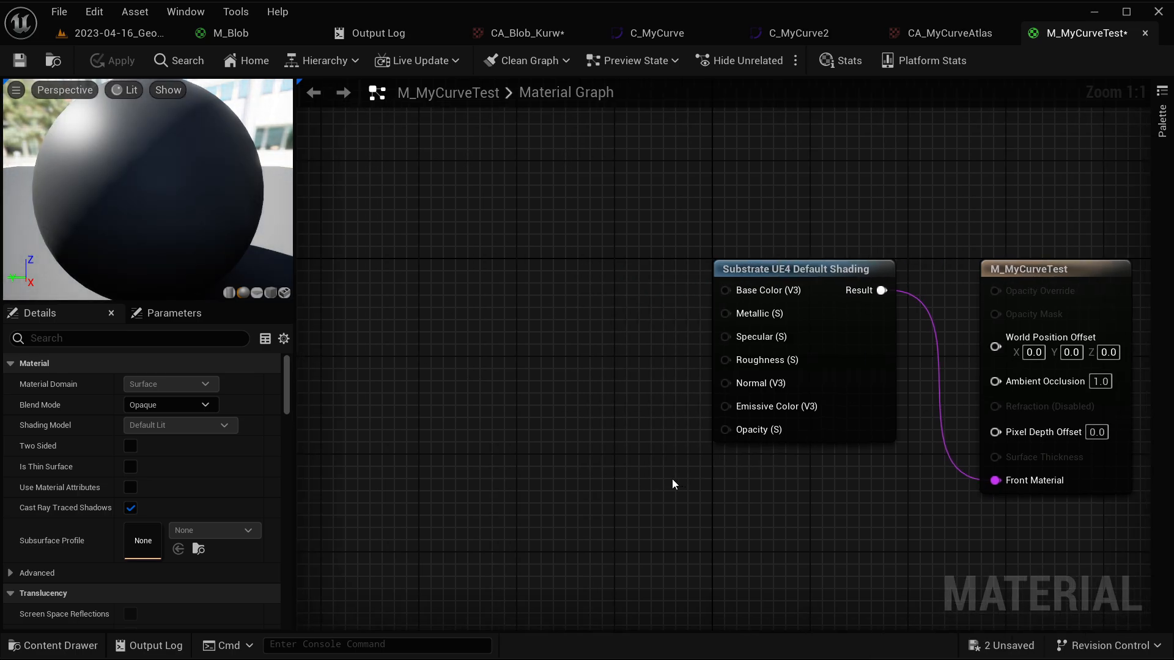
pyautogui.moveTo(609, 374); pyautogui.dragTo(711, 353, button='right')
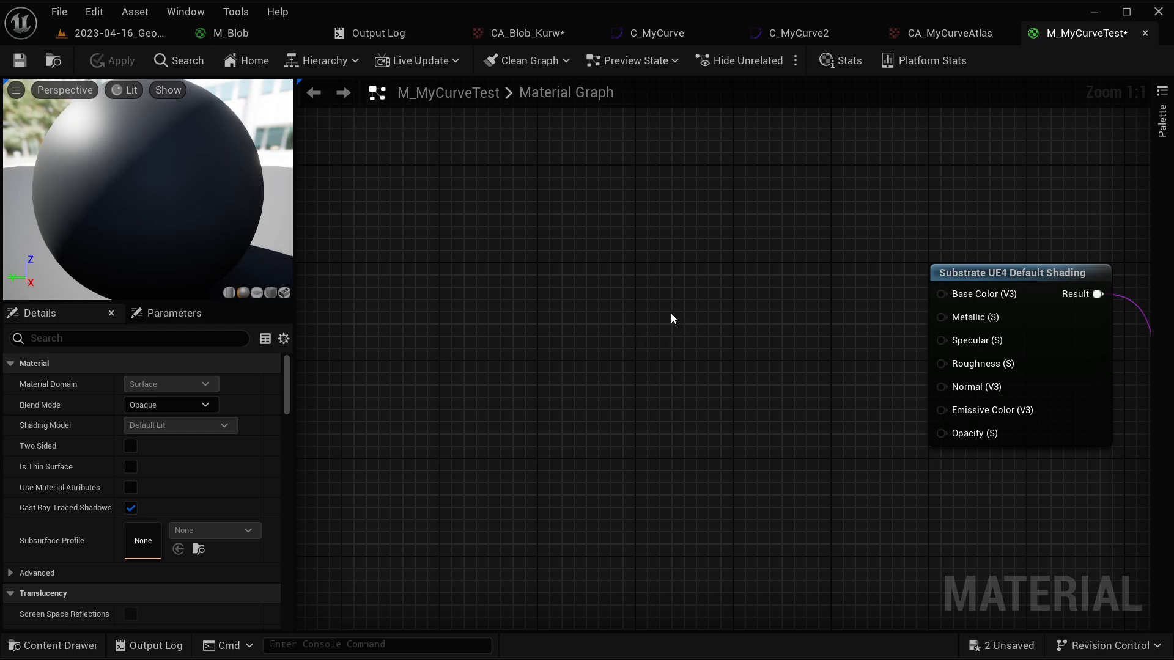
pyautogui.click(150, 405)
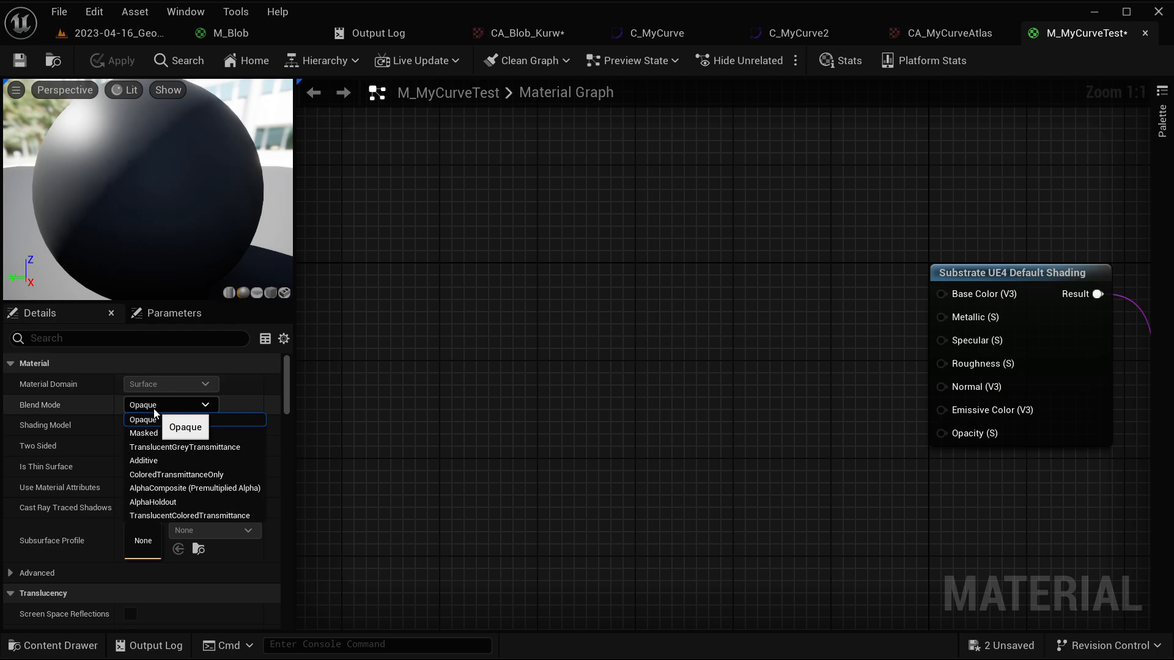
pyautogui.click(192, 406)
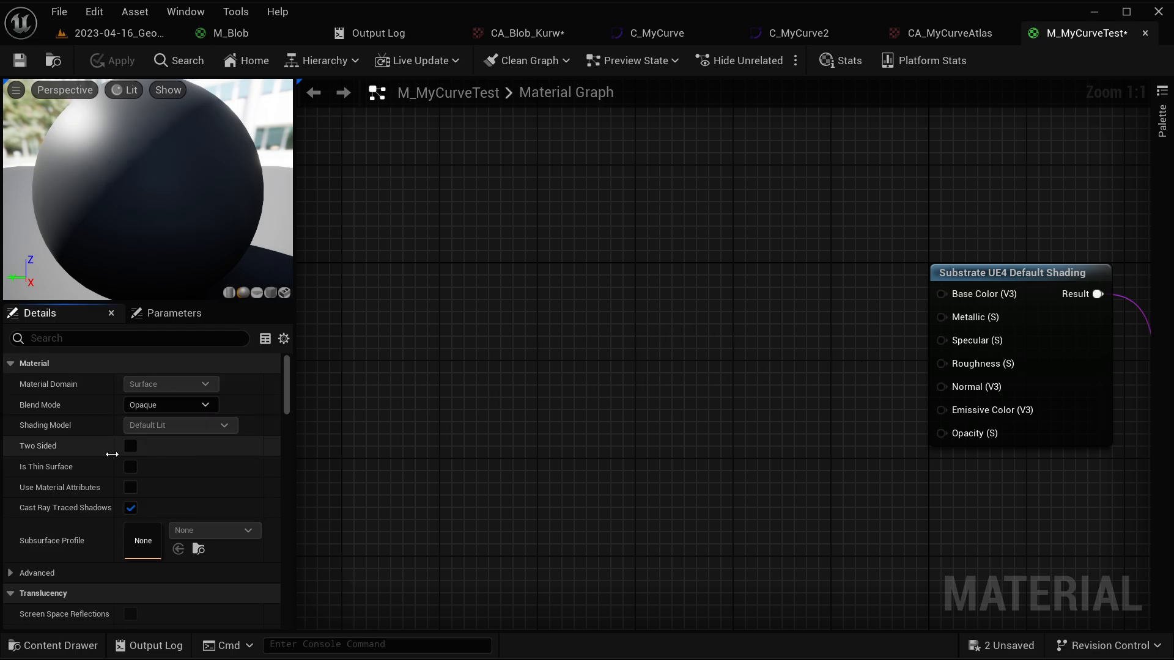
# Add a Substrate Unlit BSDF node to the material graph
pyautogui.moveTo(762, 325); pyautogui.dragTo(588, 367, button='right')
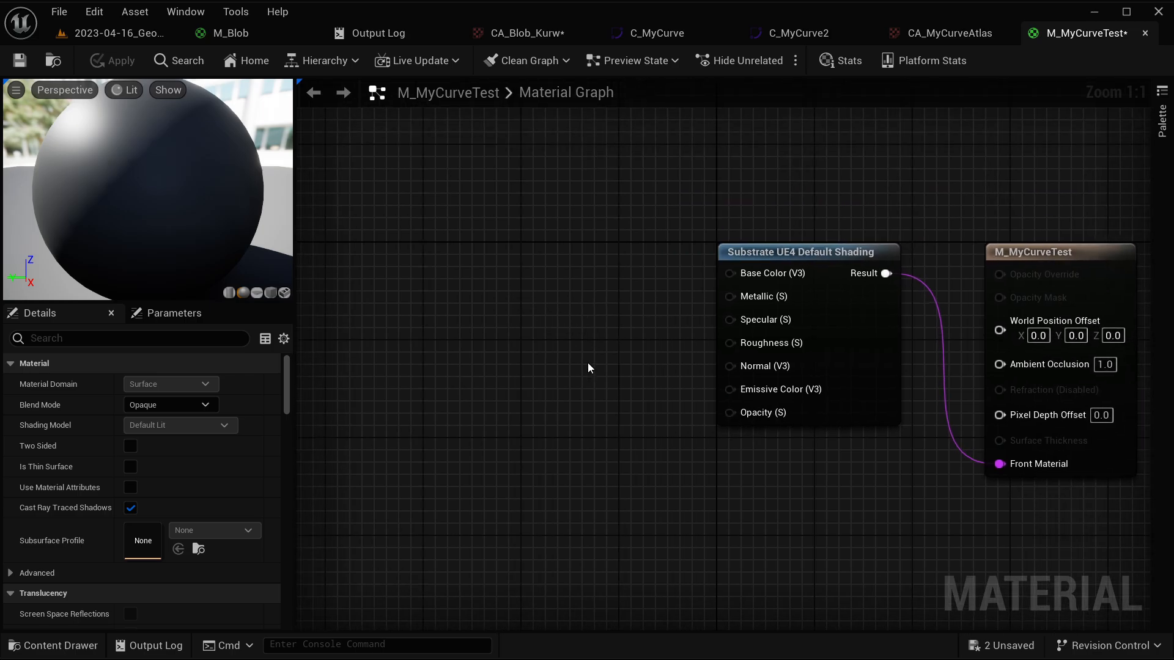
pyautogui.rightClick(590, 468)
pyautogui.rightClick(506, 265)
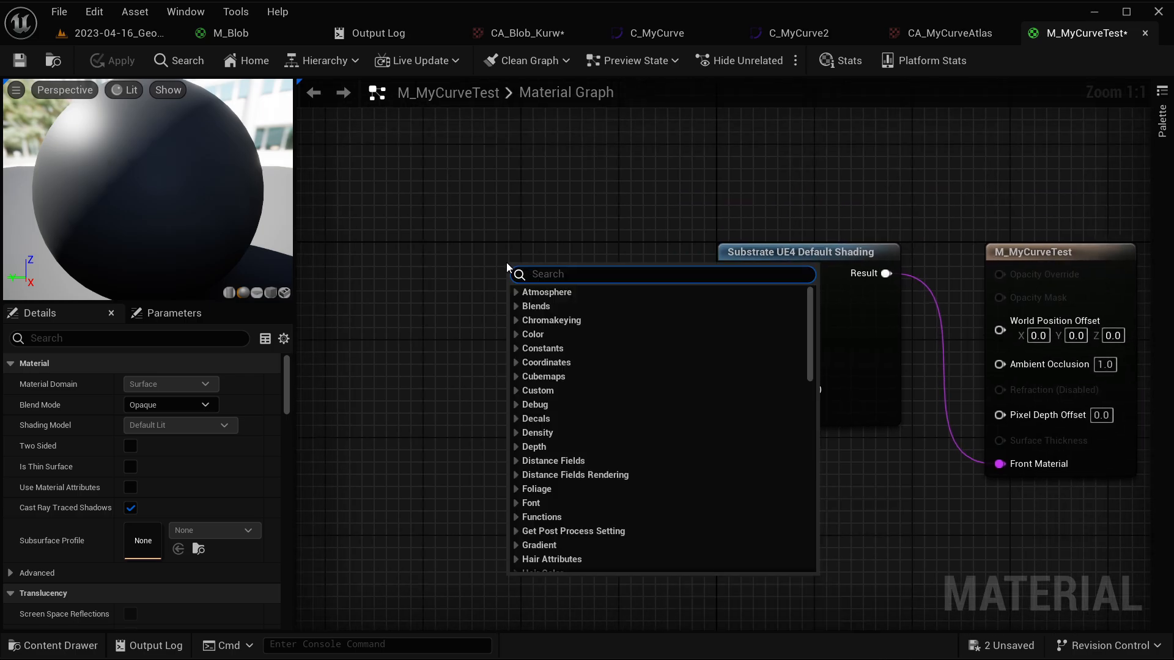
pyautogui.write('unlit')
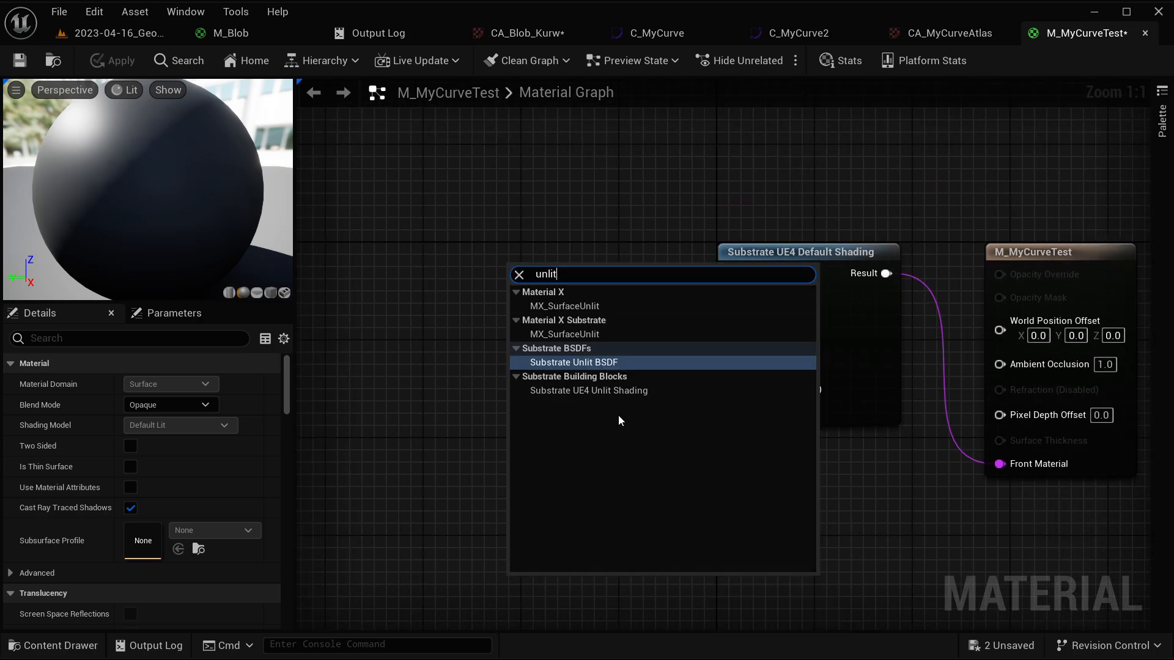
pyautogui.click(618, 365)
# Delete the Substrate UE4 Default Shading node and connect the Substrate Unlit BSDF output to Front Material
pyautogui.click(396, 341)
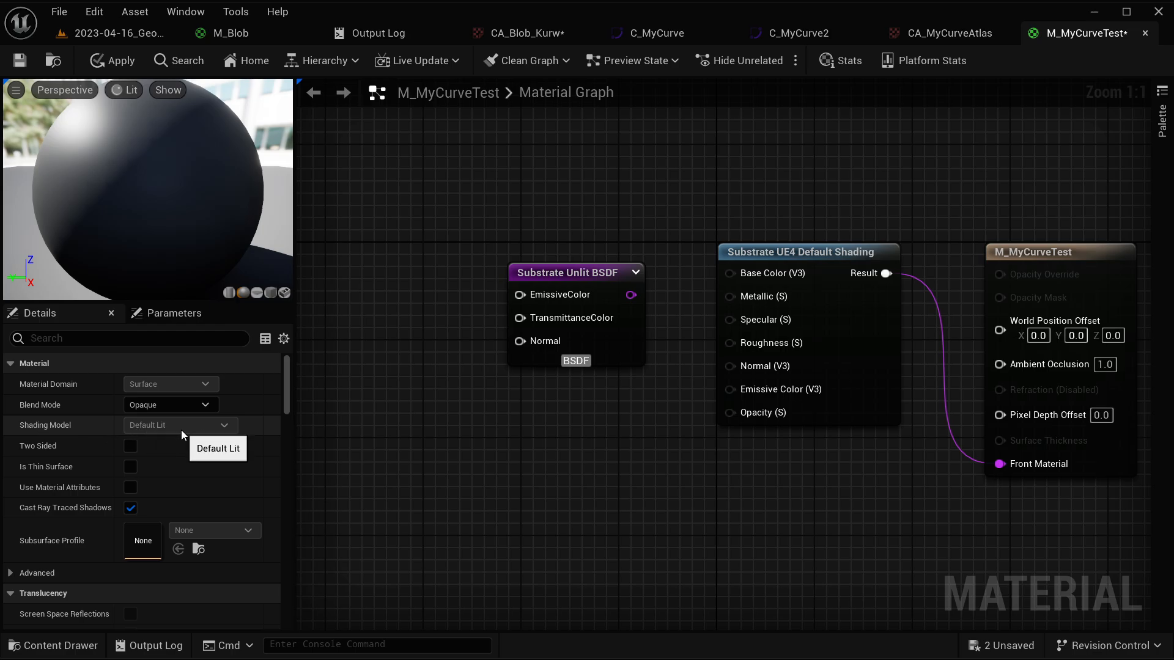
pyautogui.moveTo(772, 417); pyautogui.dragTo(770, 416)
pyautogui.press('Delete')
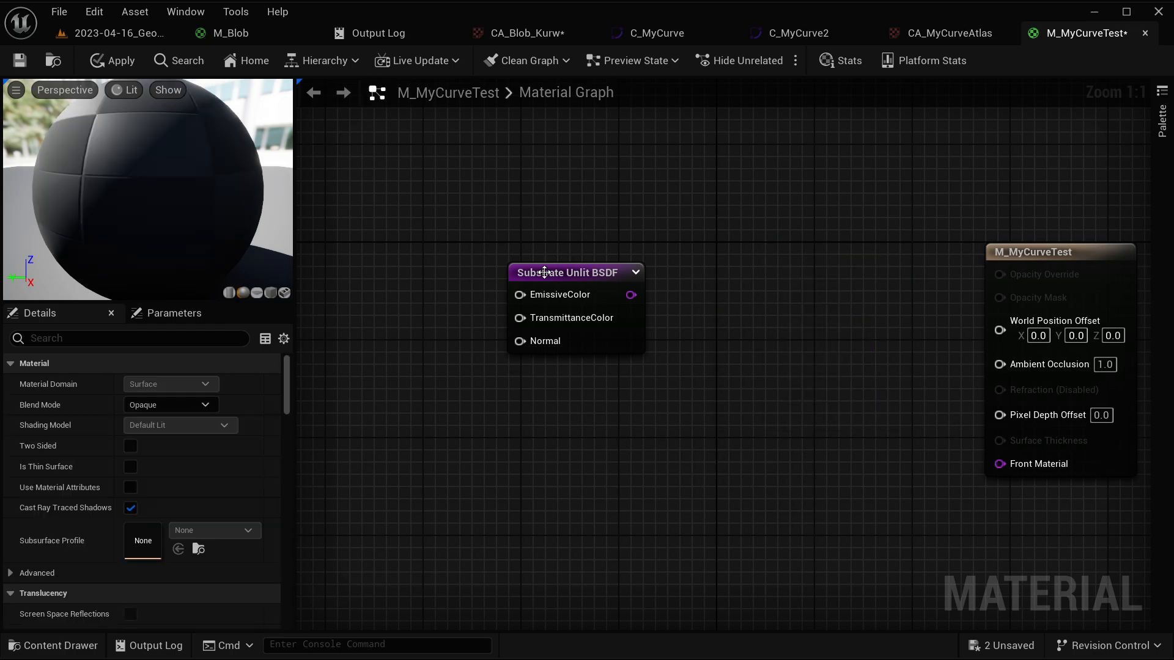
pyautogui.moveTo(550, 273)
pyautogui.mouseDown()
pyautogui.moveTo(746, 306)
pyautogui.moveTo(849, 342)
pyautogui.mouseUp()
pyautogui.moveTo(927, 361); pyautogui.dragTo(1015, 464)
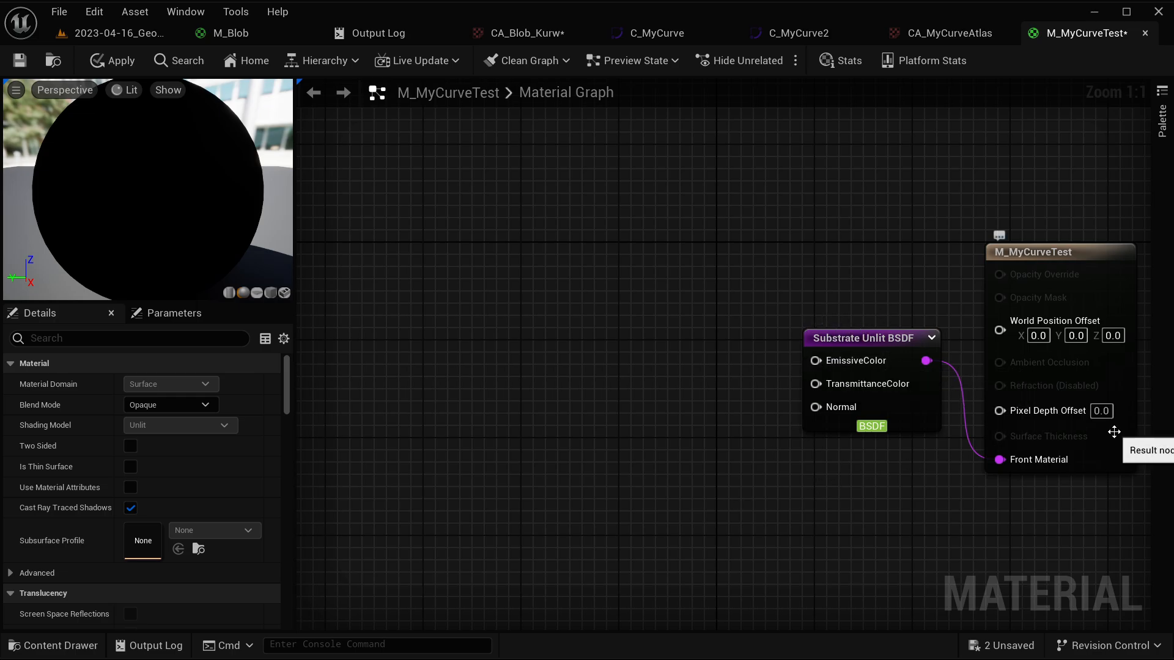
# Add a CurveAtlasRowParameter node named MyChosenCurve and place it just before the Substrate Unlit BSDF node
pyautogui.moveTo(572, 388); pyautogui.dragTo(536, 388, button='right')
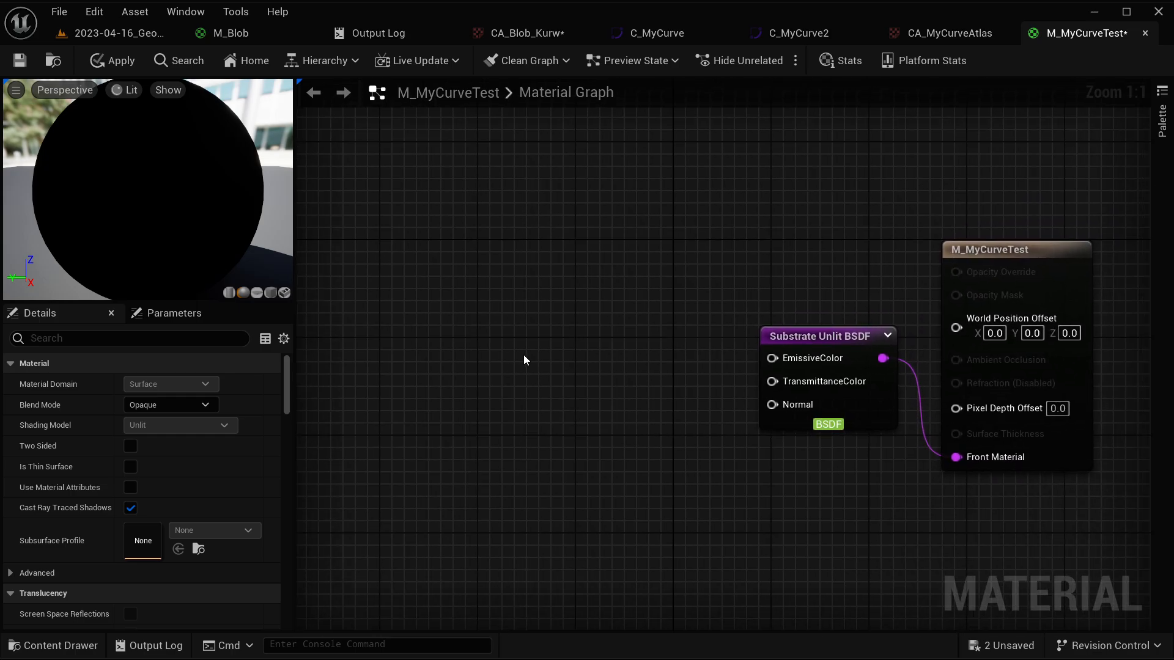
pyautogui.rightClick(523, 331)
pyautogui.write('curve')
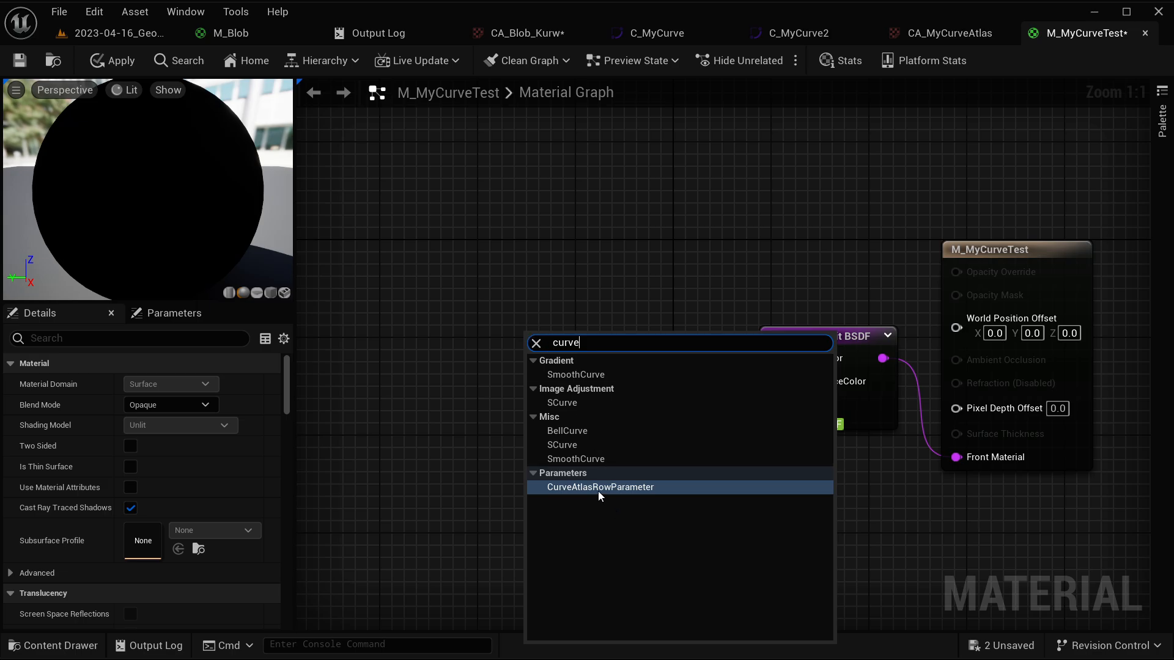
pyautogui.click(598, 489)
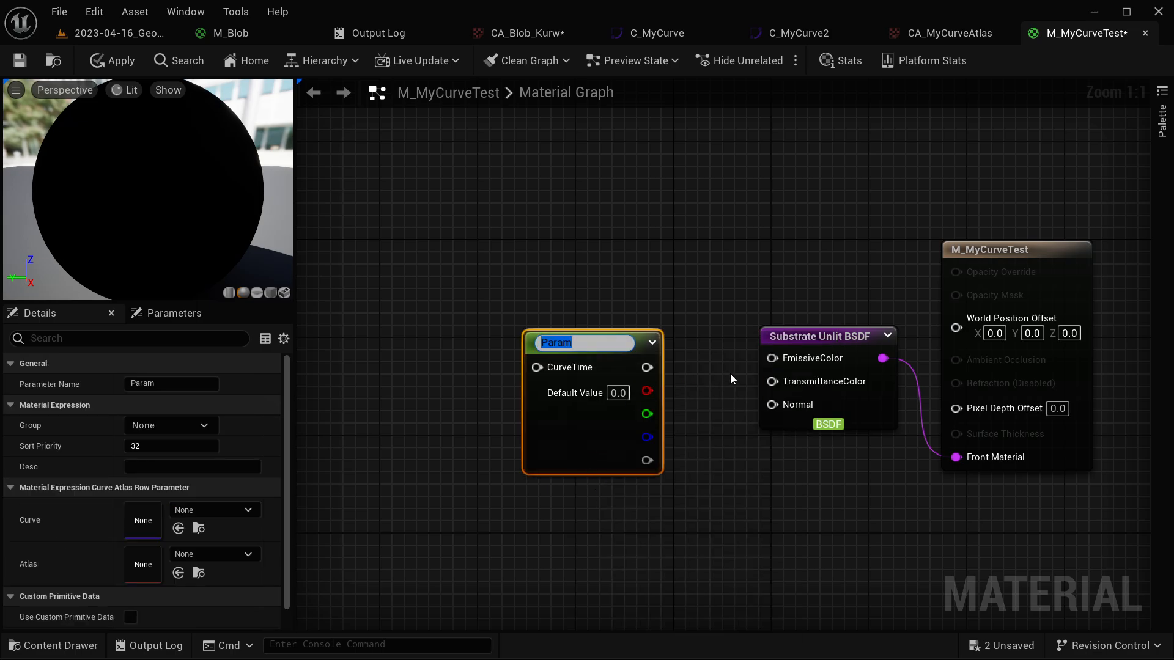
pyautogui.write('MyChosenCurve')
pyautogui.press('Return')
pyautogui.moveTo(599, 349); pyautogui.dragTo(637, 346)
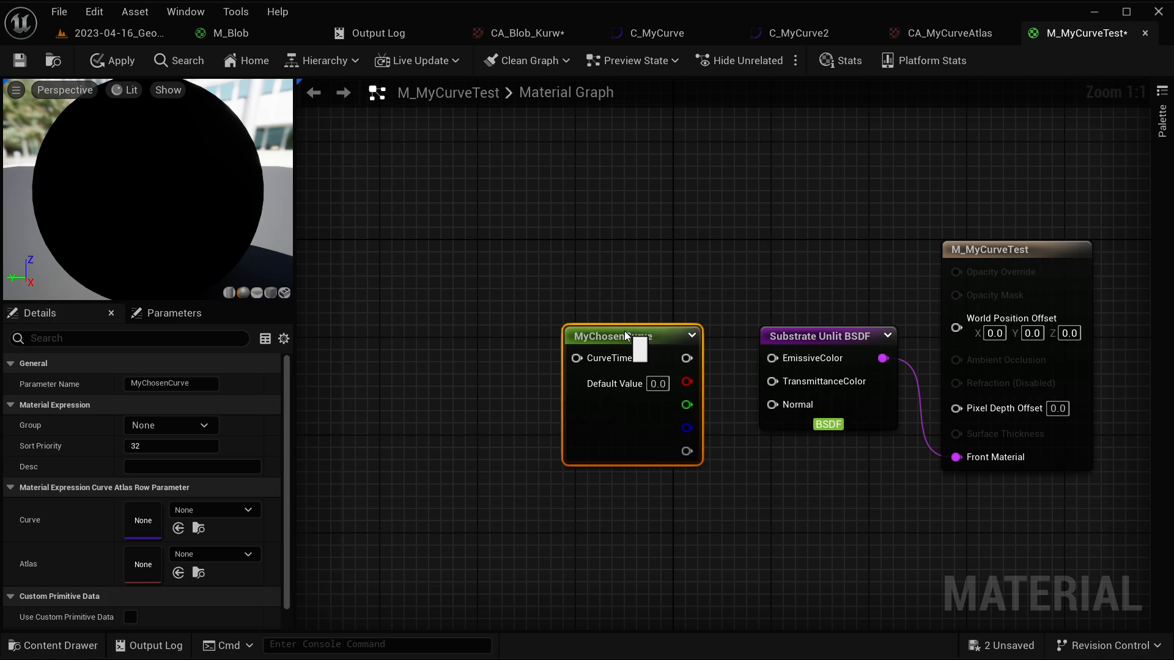
pyautogui.click(573, 315)
# Switch the material preview mesh to a plane and frame it in the preview
pyautogui.moveTo(439, 364); pyautogui.dragTo(543, 368, button='right')
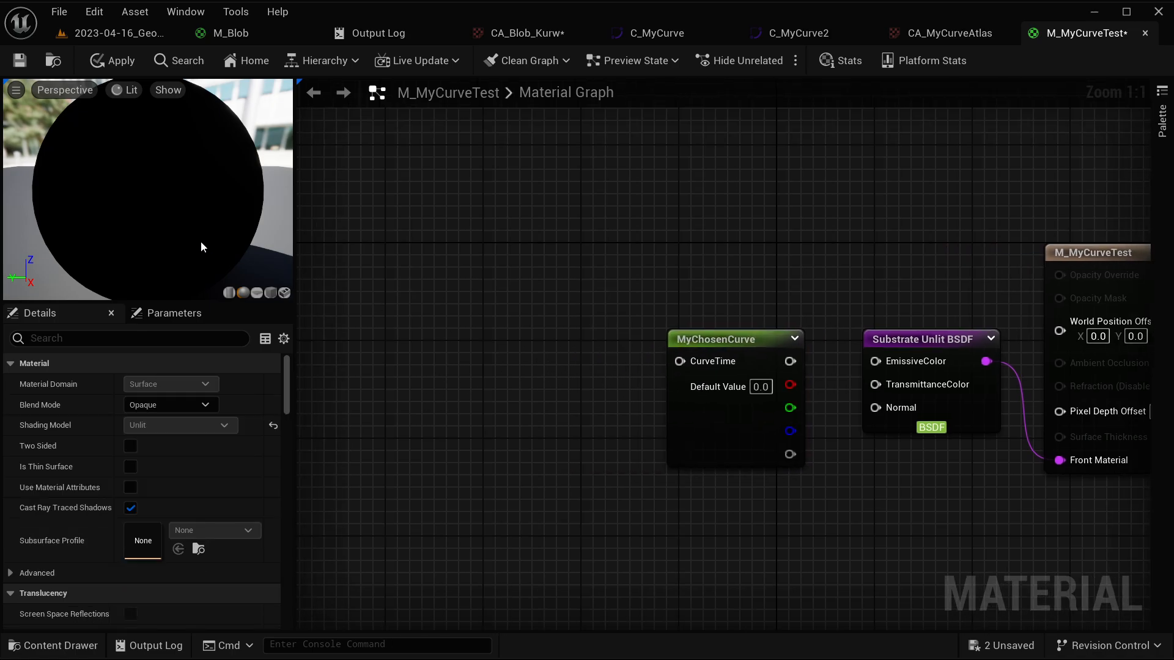
pyautogui.click(258, 293)
pyautogui.scroll(2, 184, 223)
pyautogui.scroll(-1, 184, 223)
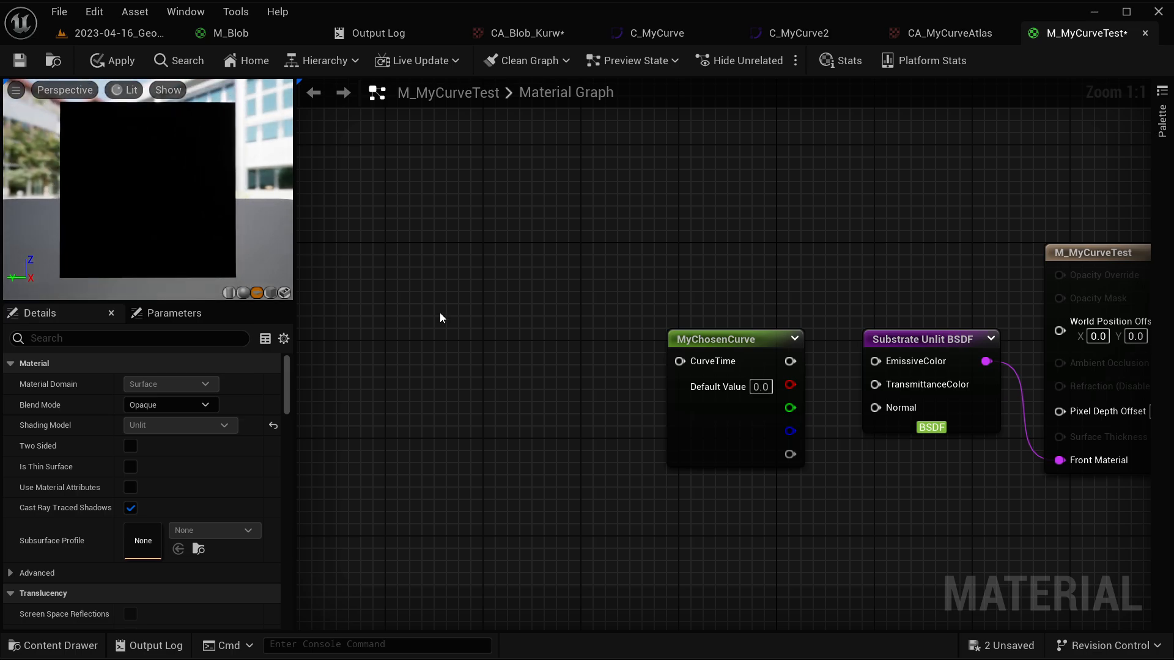
# Add a TextureCoordinate node and feed it into a ComponentMask that passes only the R channel
pyautogui.rightClick(464, 347)
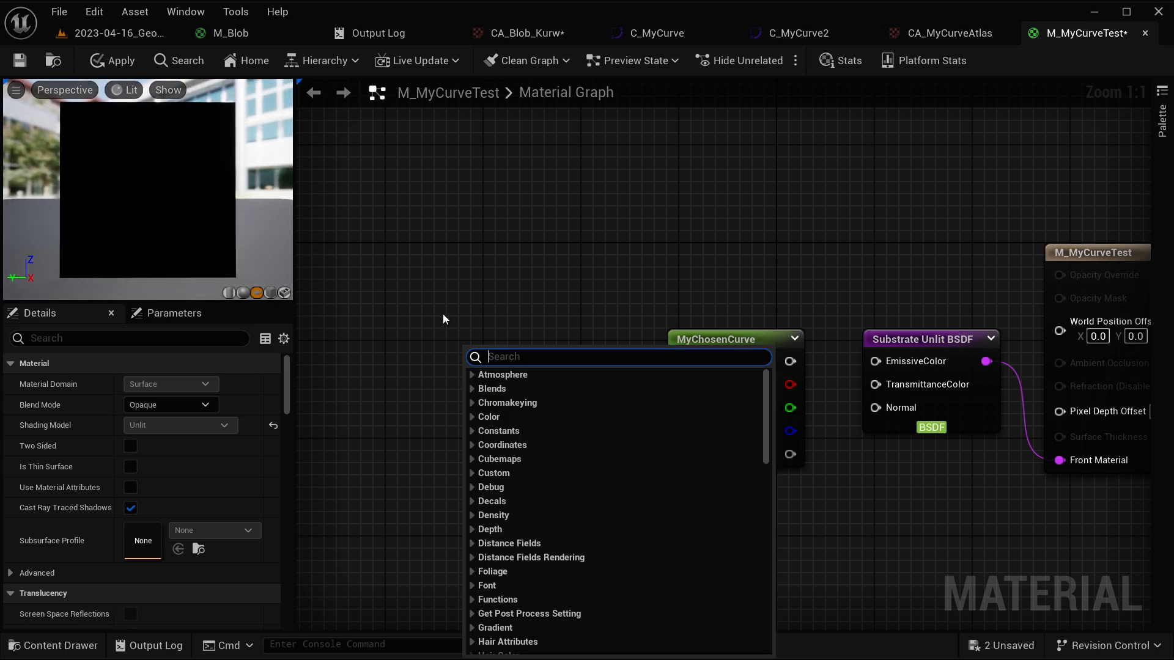
pyautogui.write('textureco')
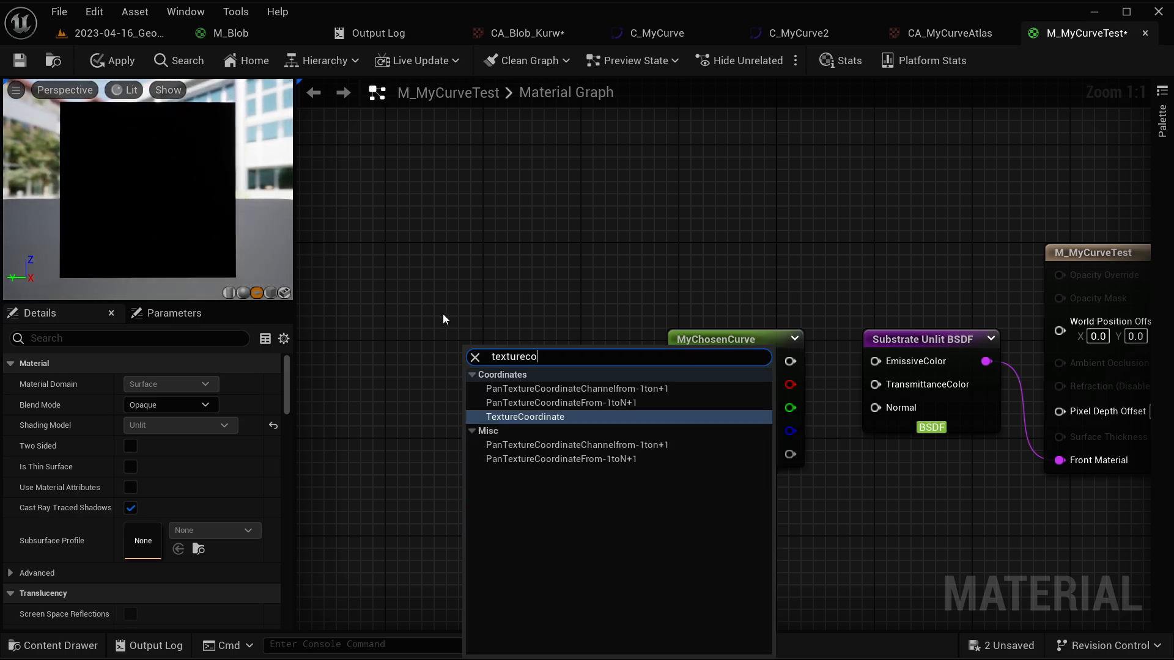
pyautogui.press('Return')
pyautogui.moveTo(546, 345); pyautogui.dragTo(545, 386)
pyautogui.write('comp')
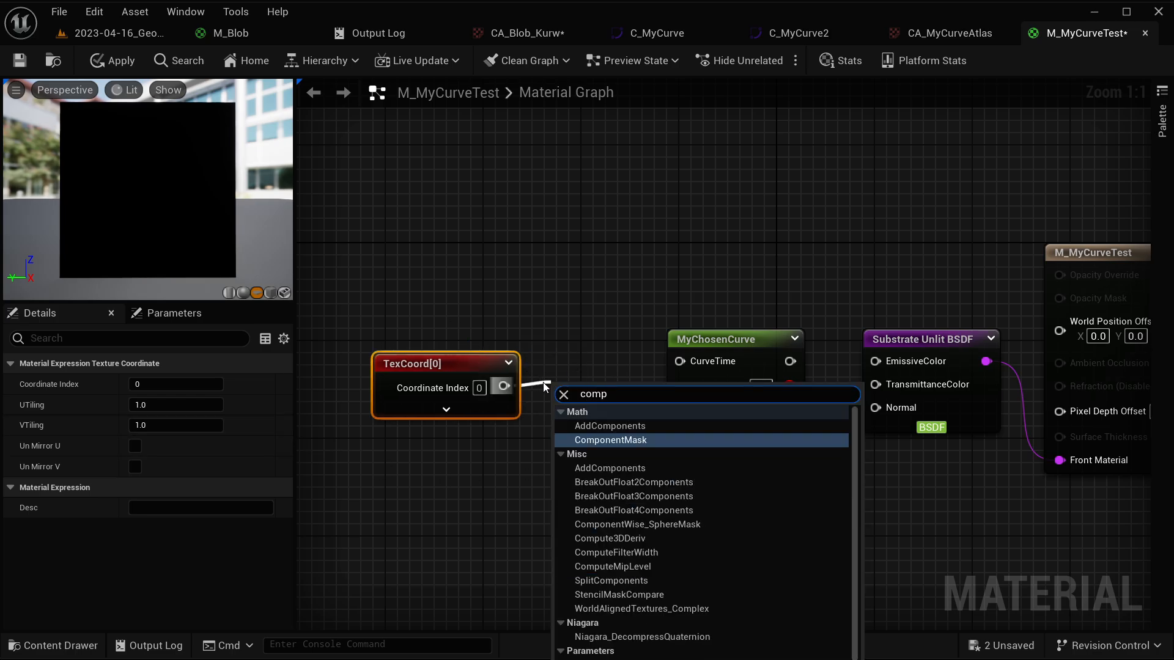
pyautogui.press('Return')
pyautogui.click(135, 405)
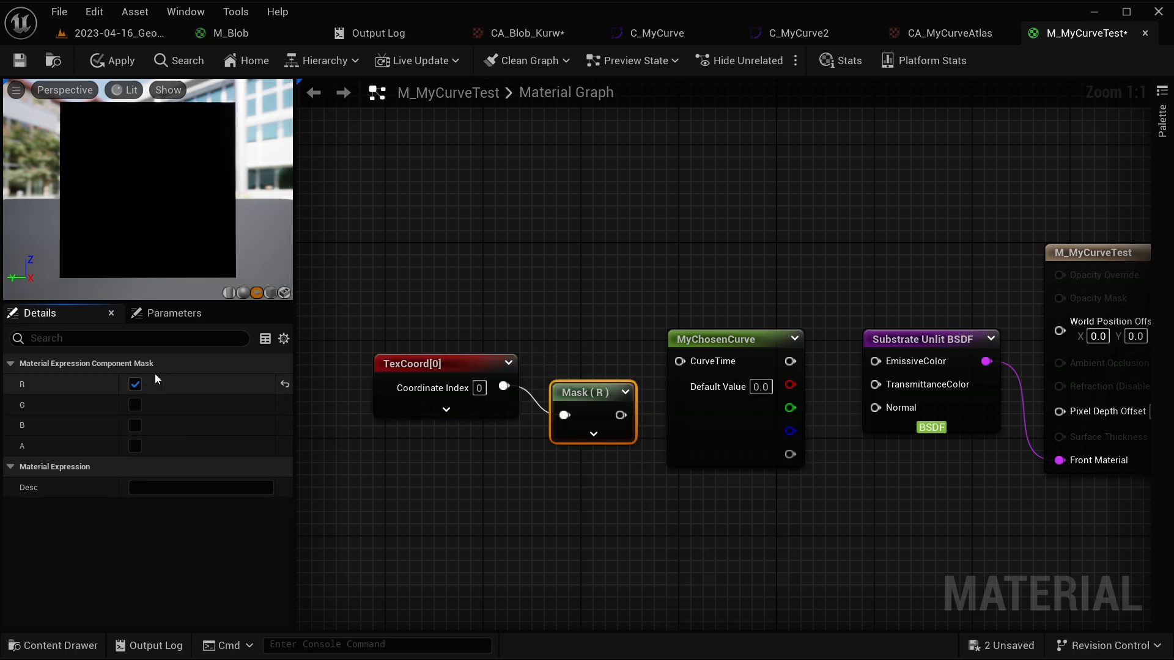
# Connect the R mask's output to CurveTime on MyChosenCurve and line up the texture coordinate and mask nodes with it
pyautogui.moveTo(577, 390); pyautogui.dragTo(570, 373)
pyautogui.click(568, 325)
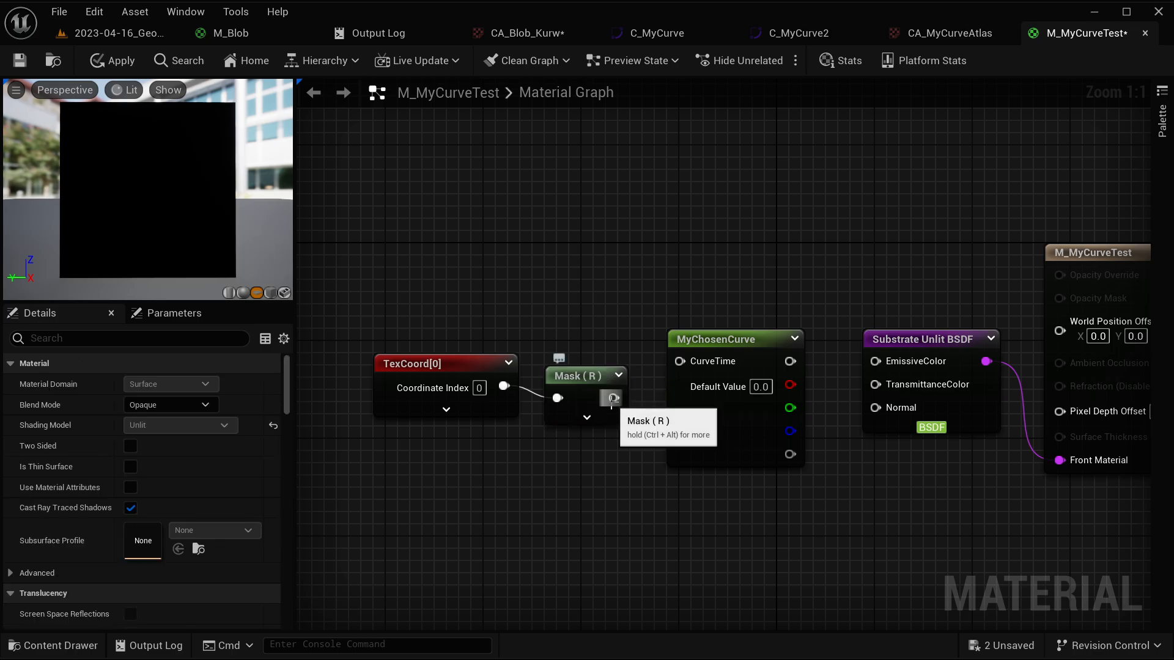
pyautogui.moveTo(468, 311); pyautogui.dragTo(677, 360)
pyautogui.click(595, 321)
pyautogui.click(587, 318)
pyautogui.click(456, 390)
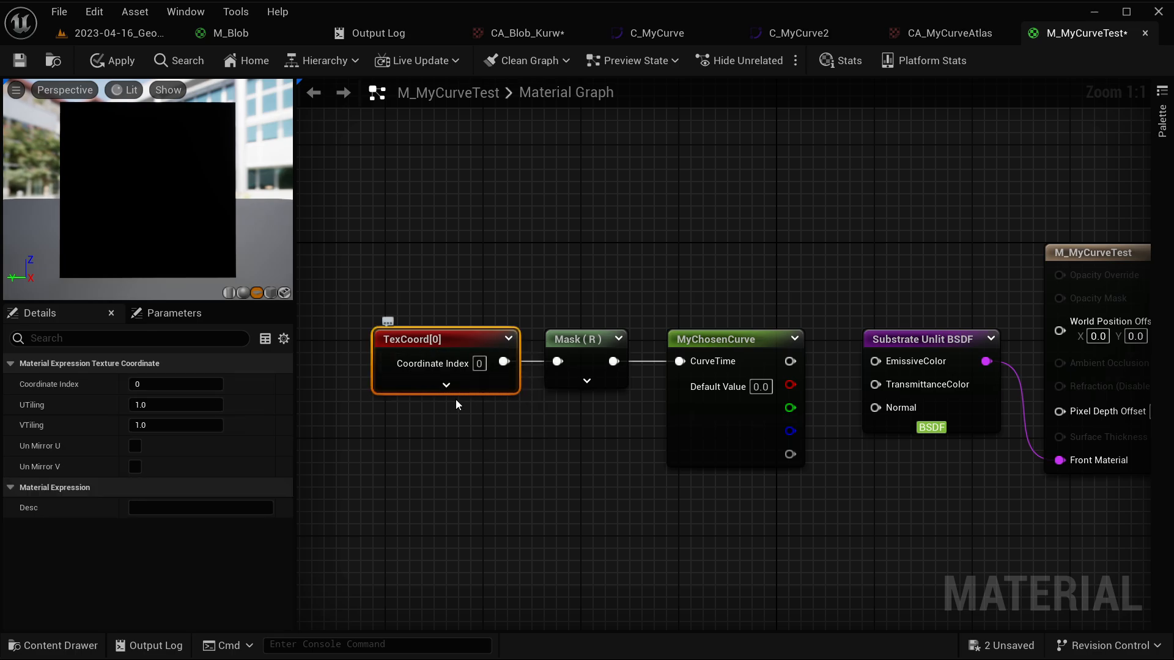
pyautogui.click(572, 352)
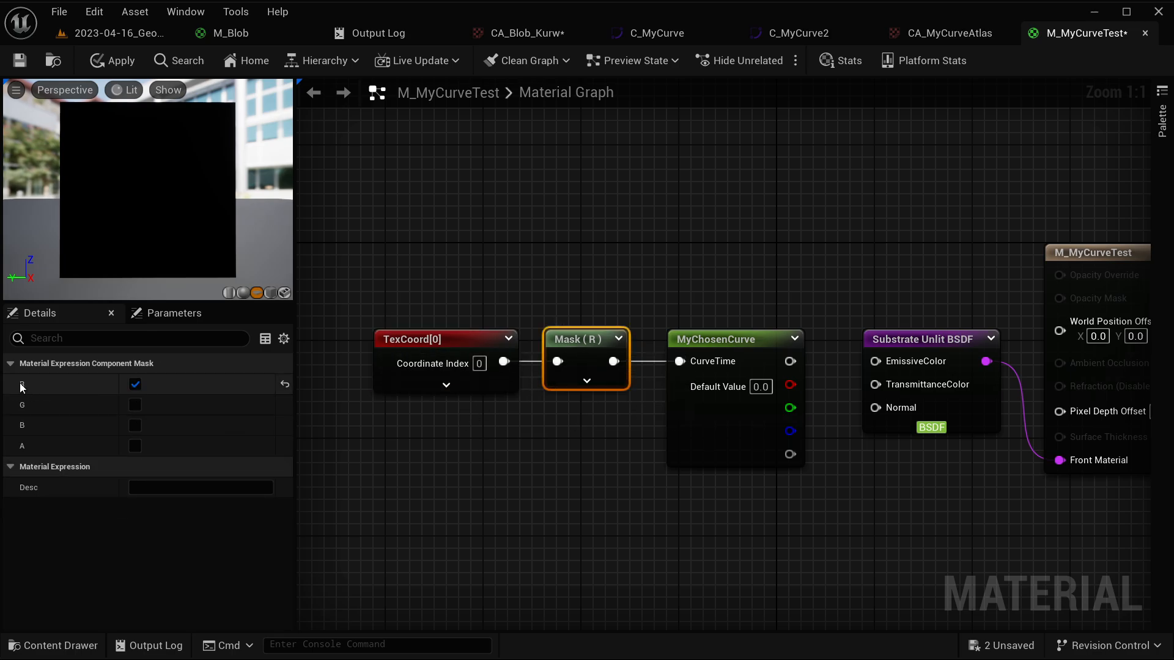
# Preview the TexCoord node on the plane and save the material
pyautogui.click(552, 477)
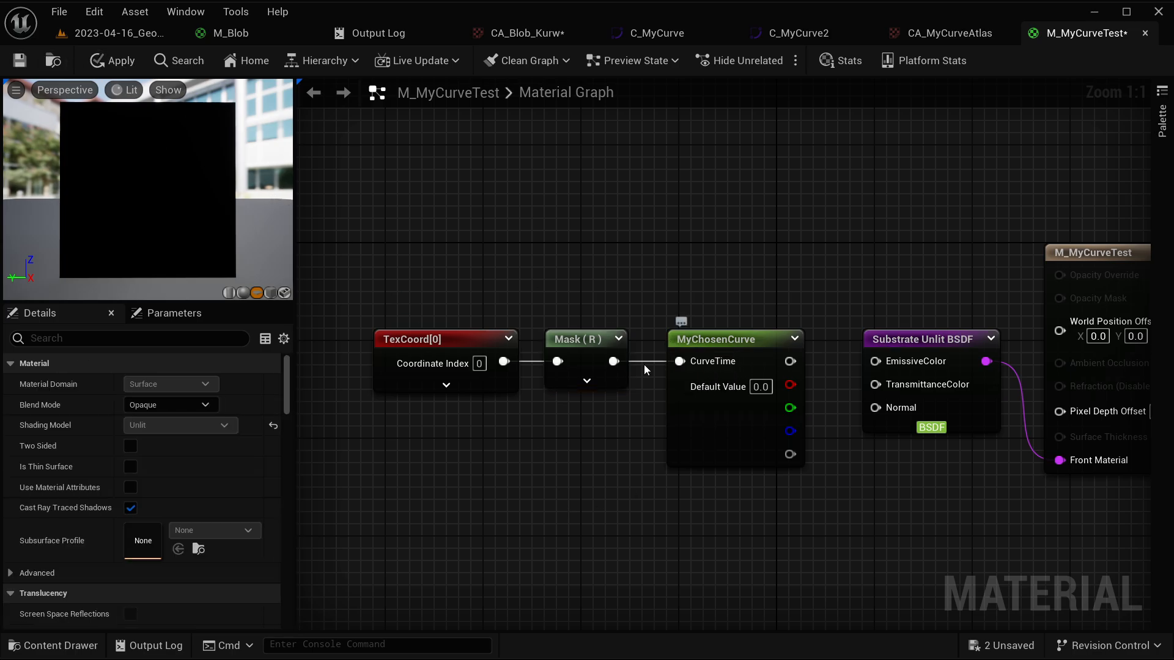
pyautogui.rightClick(576, 344)
pyautogui.rightClick(446, 339)
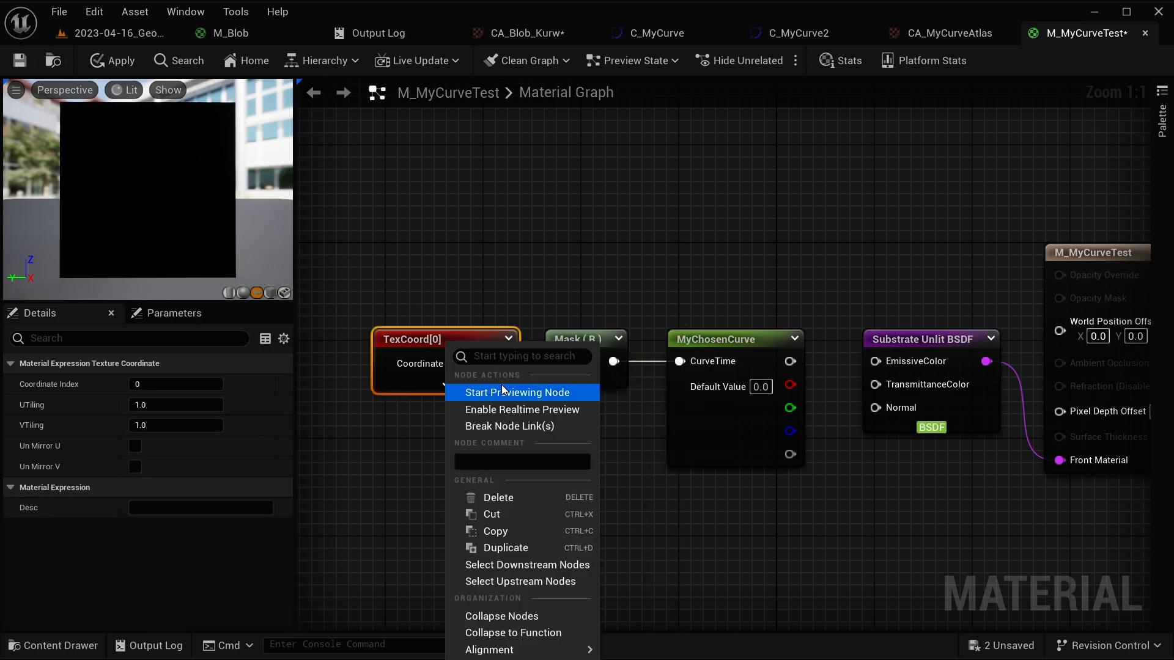
pyautogui.click(485, 391)
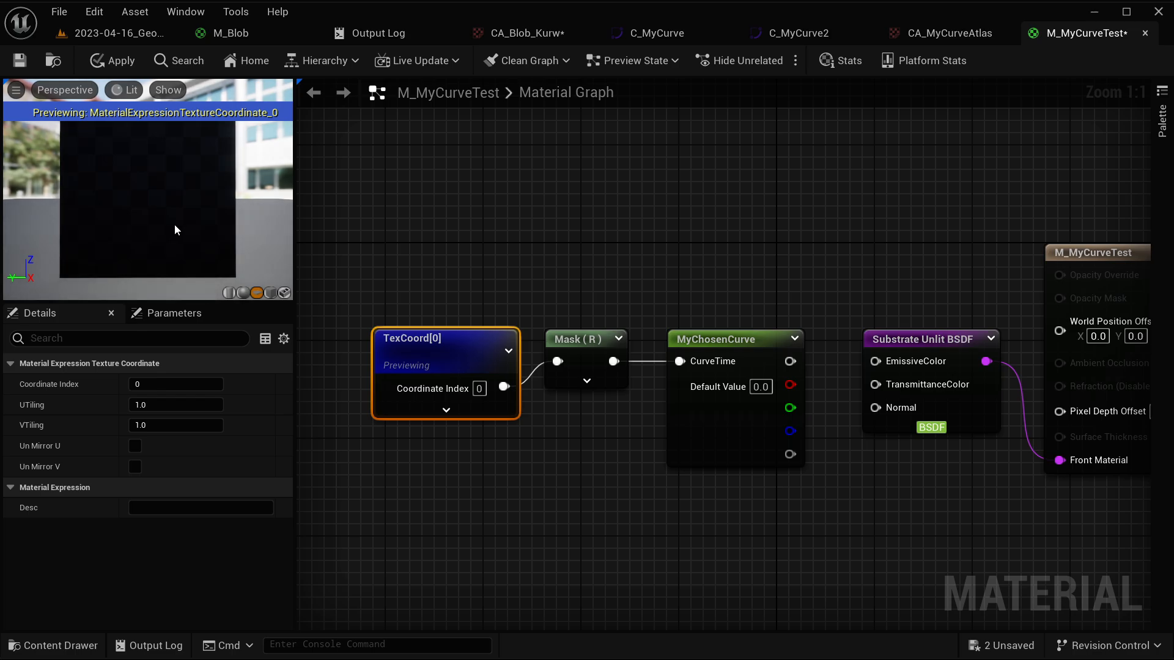
pyautogui.click(20, 60)
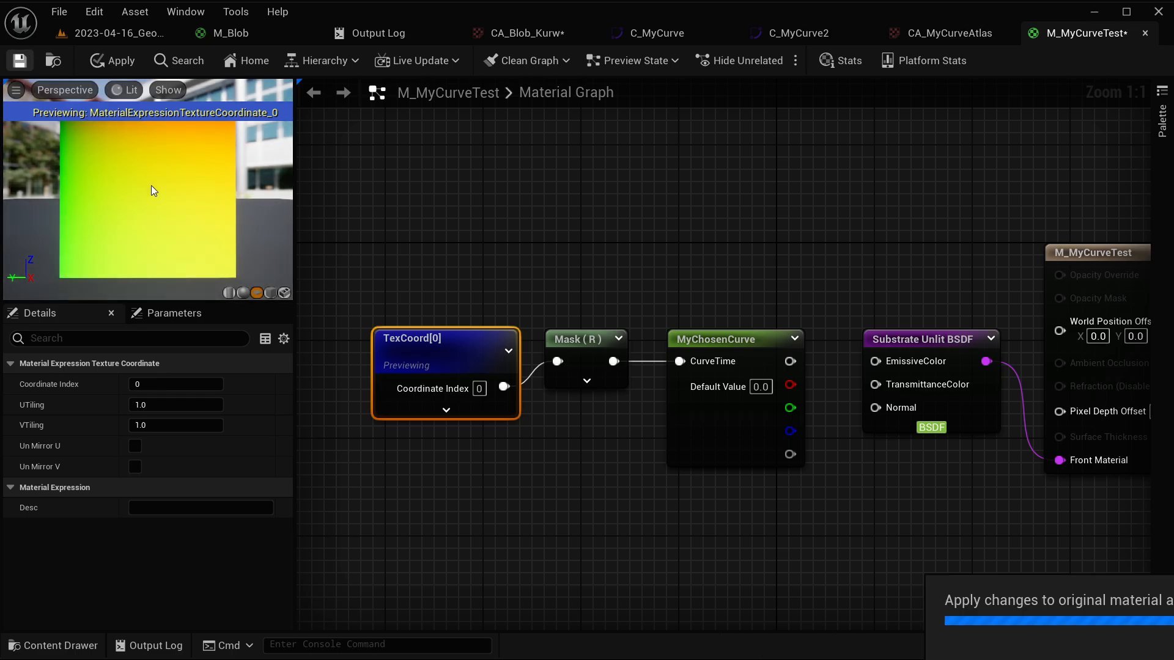
# Switch the material preview viewport to Unlit shading and reframe the plane
pyautogui.click(128, 89)
pyautogui.click(137, 171)
pyautogui.moveTo(148, 189); pyautogui.dragTo(148, 197, button='right')
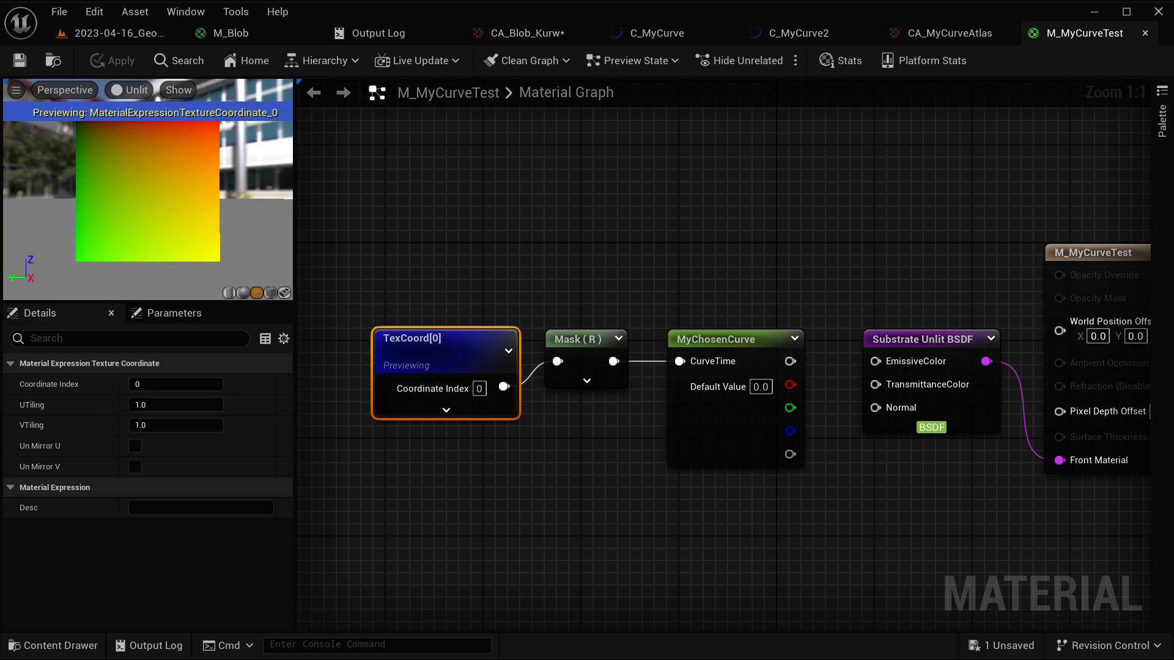
pyautogui.moveTo(147, 197); pyautogui.dragTo(153, 211, button='middle')
pyautogui.rightClick(584, 339)
pyautogui.click(612, 393)
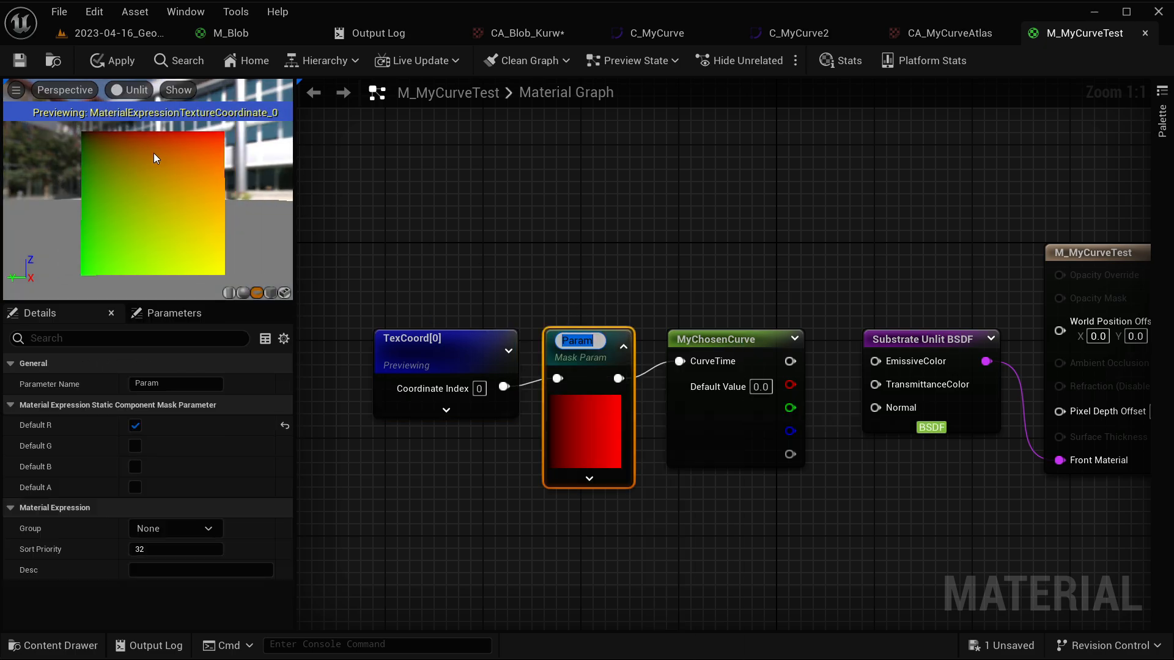
pyautogui.click(608, 296)
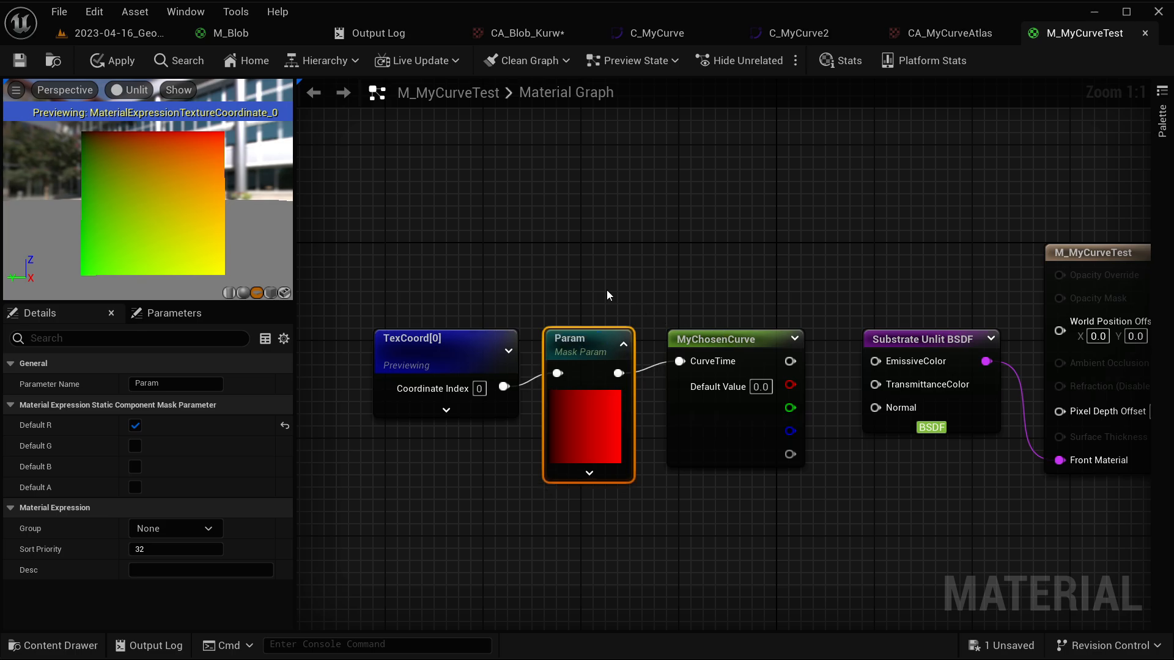
pyautogui.hotkey('ctrl', 'z')
# Preview the R mask node's output on the plane
pyautogui.rightClick(580, 357)
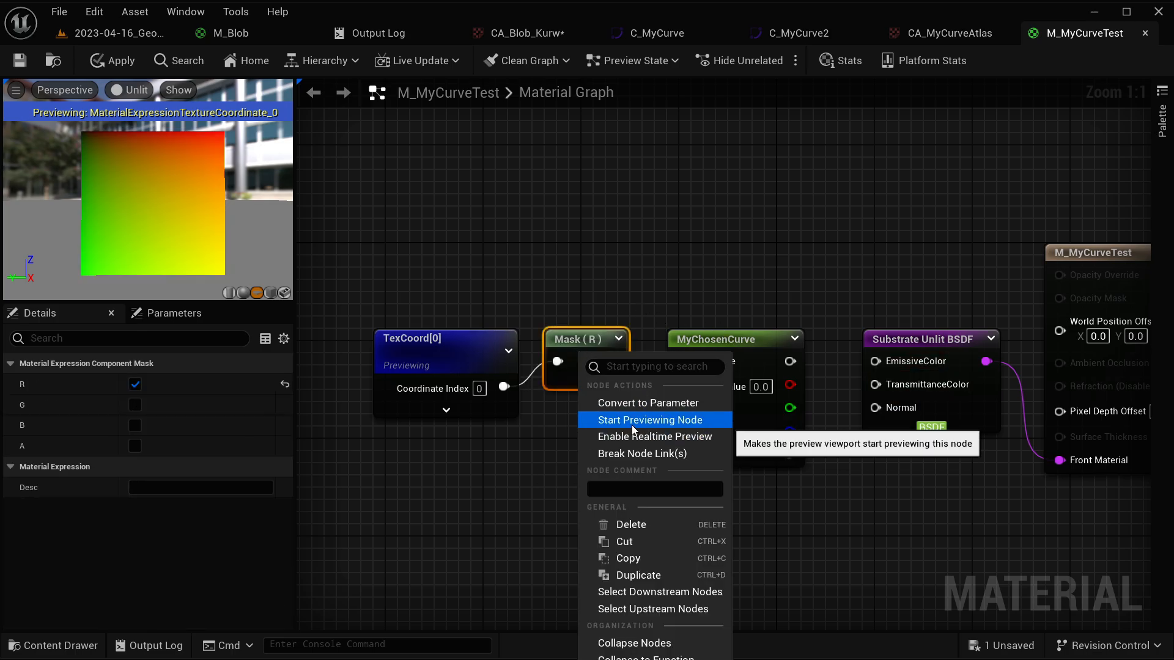
pyautogui.click(632, 422)
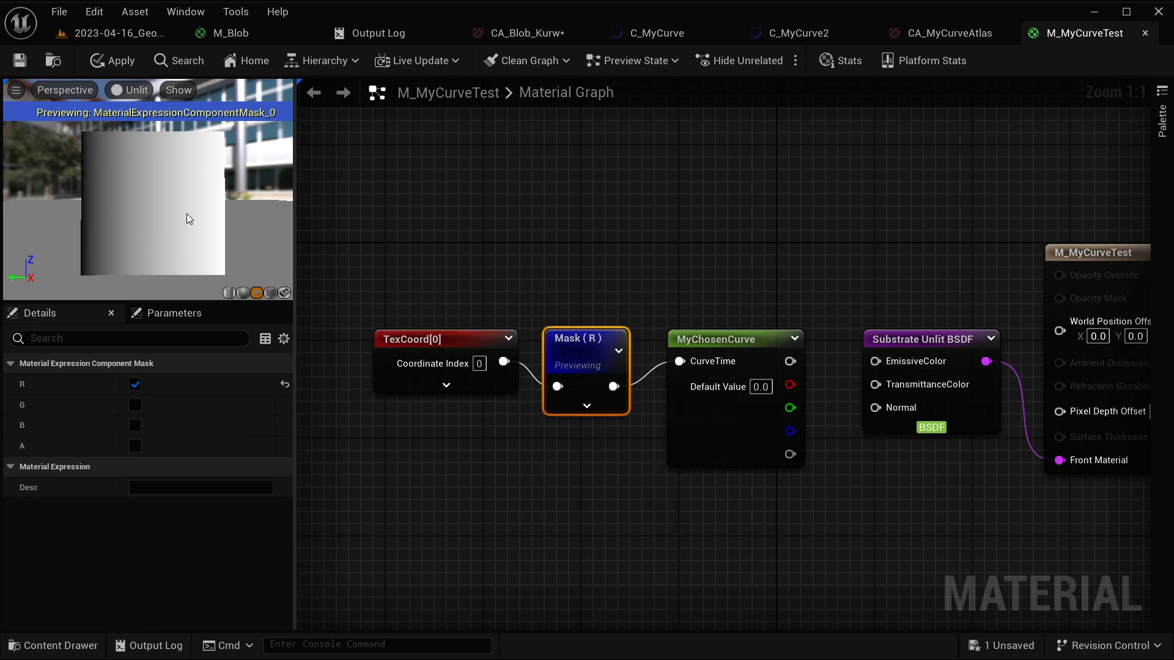
# Assign the atlas CA_MyCurveAtlas and the curve C_MyCurve to the MyChosenCurve node
pyautogui.click(680, 337)
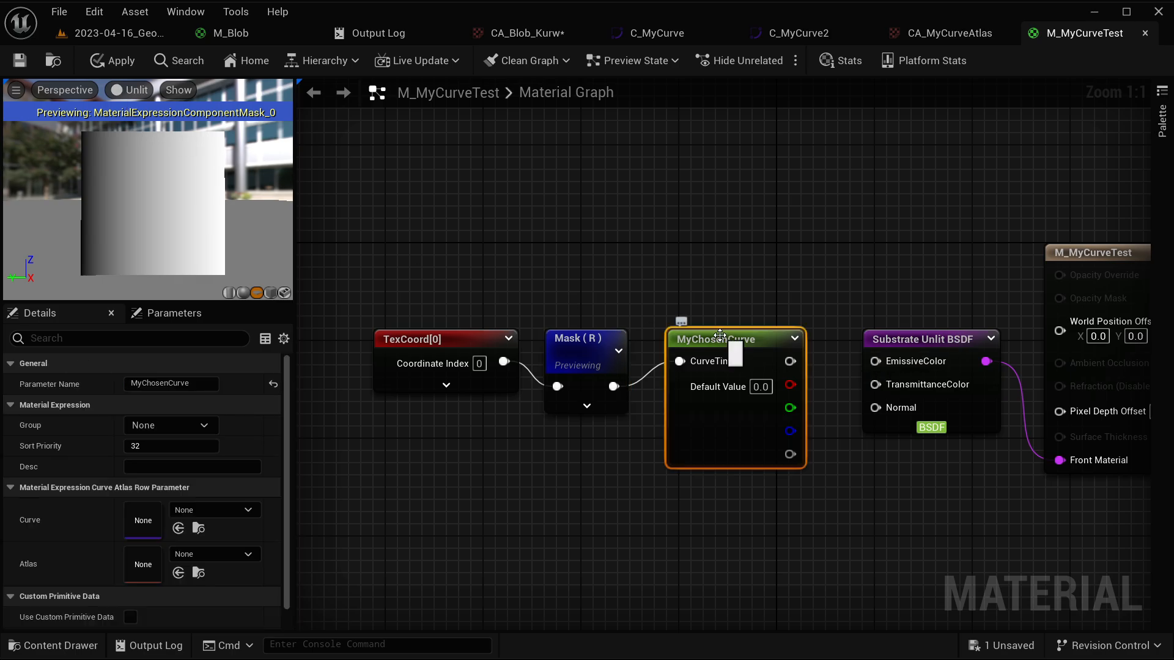
pyautogui.scroll(-2, 84, 489)
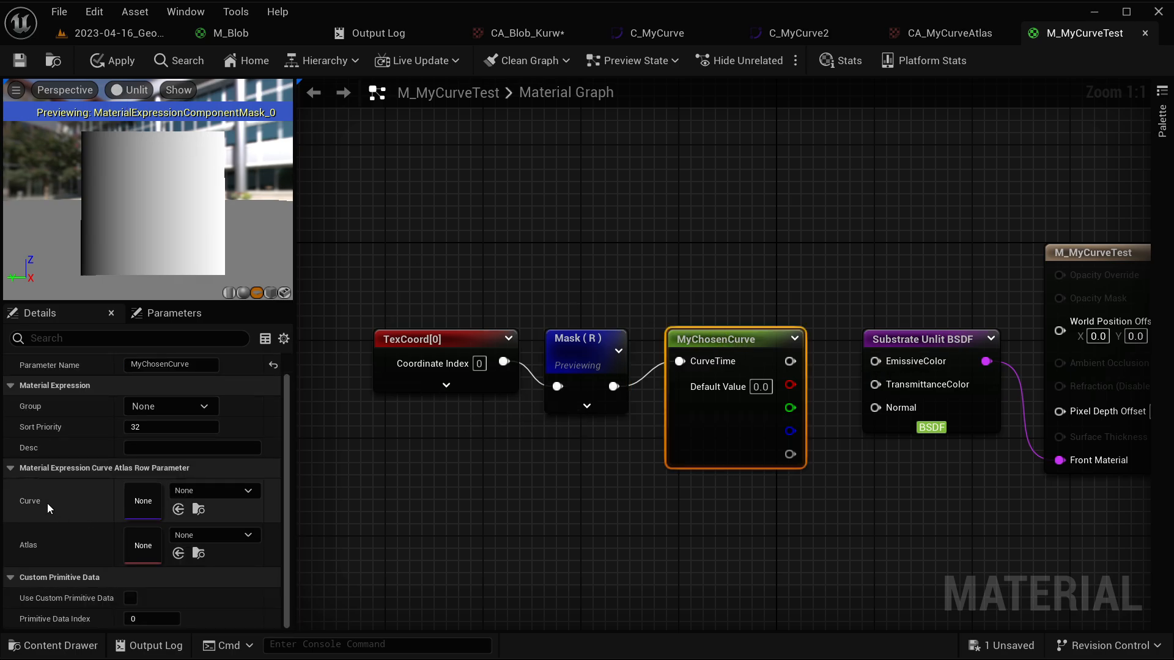
pyautogui.click(247, 536)
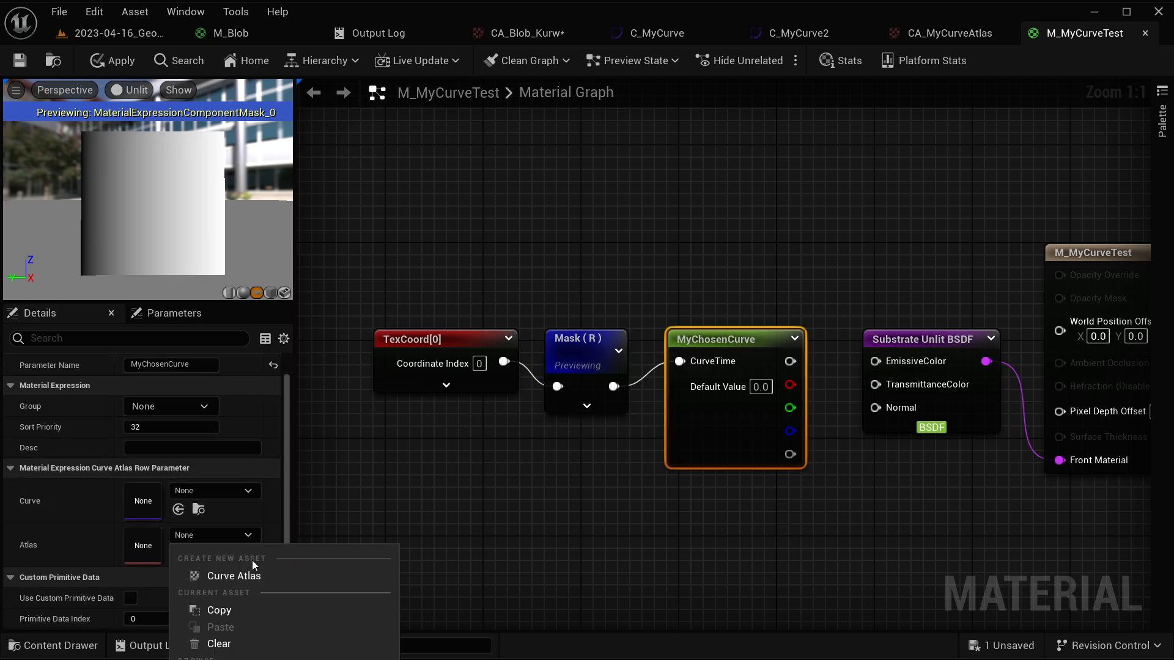
pyautogui.click(257, 659)
pyautogui.click(222, 493)
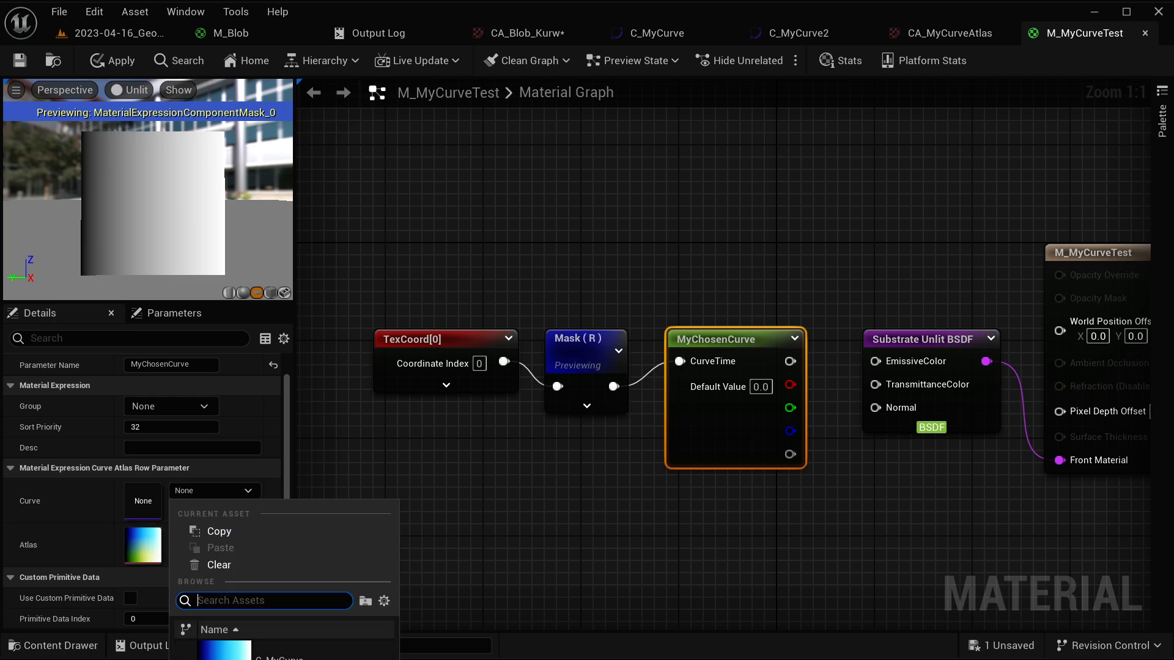
pyautogui.click(279, 657)
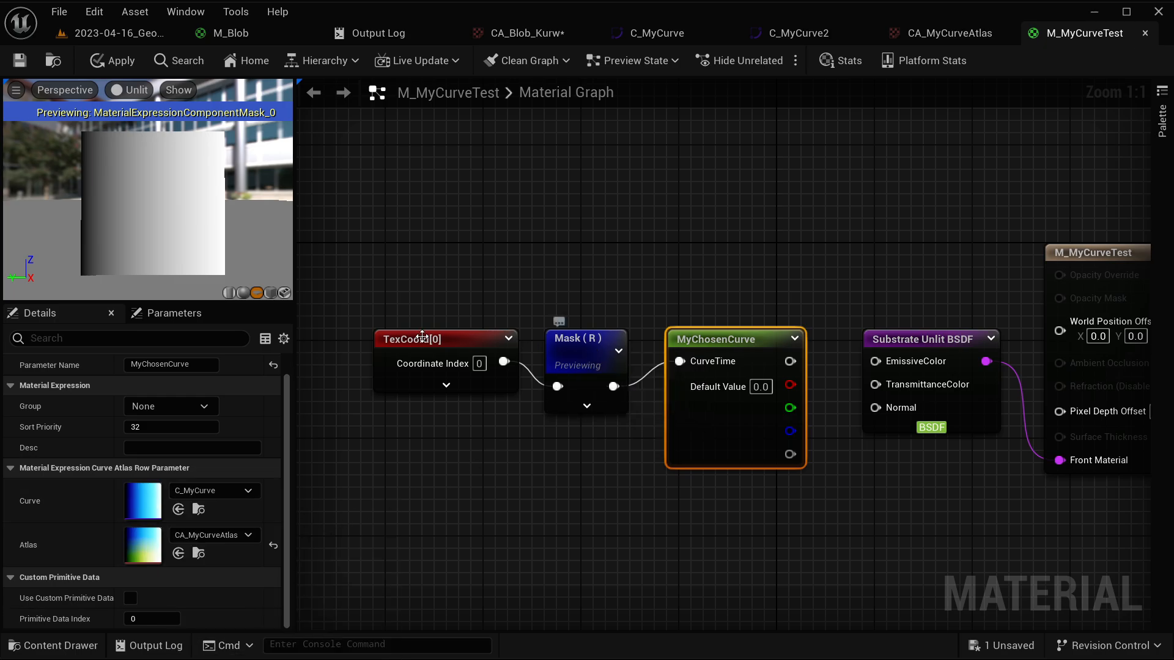
# Preview the MyChosenCurve node on the plane and look at the C_MyCurve2 gradient for comparison
pyautogui.moveTo(123, 161); pyautogui.dragTo(125, 177, button='right')
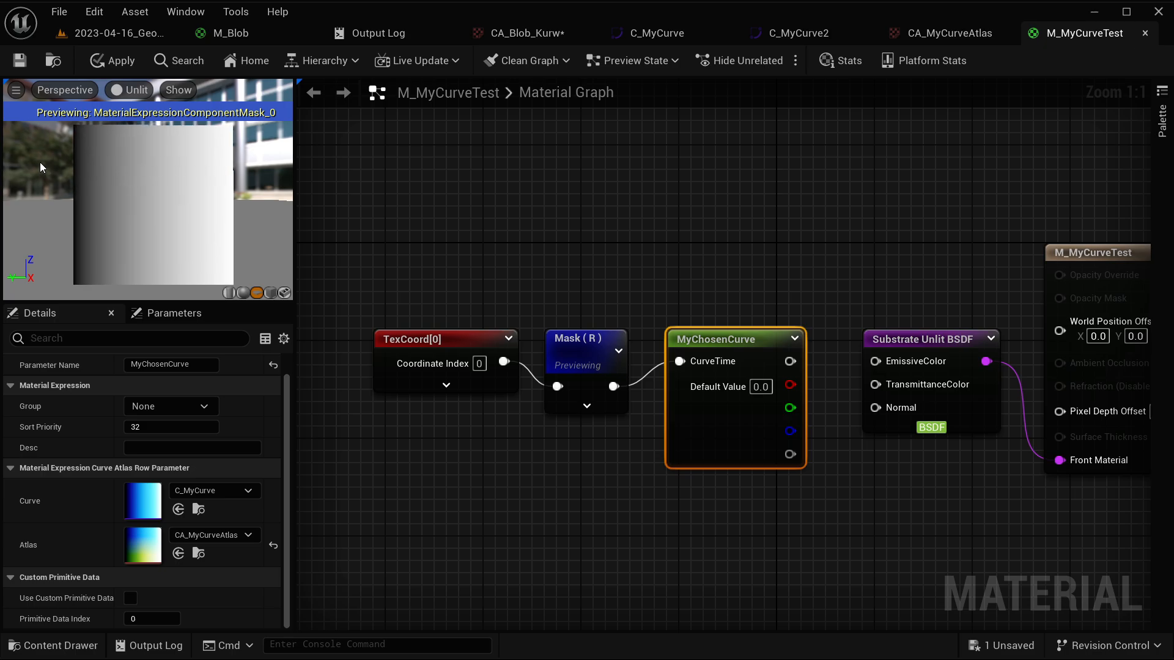
pyautogui.rightClick(710, 336)
pyautogui.click(763, 389)
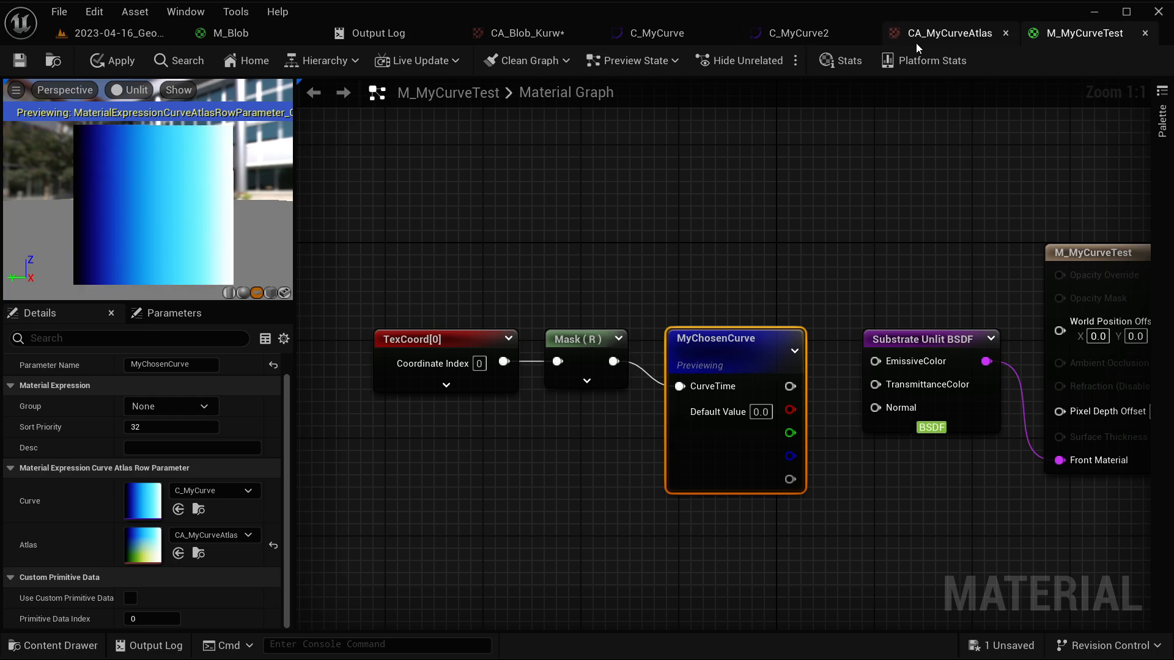
pyautogui.click(801, 33)
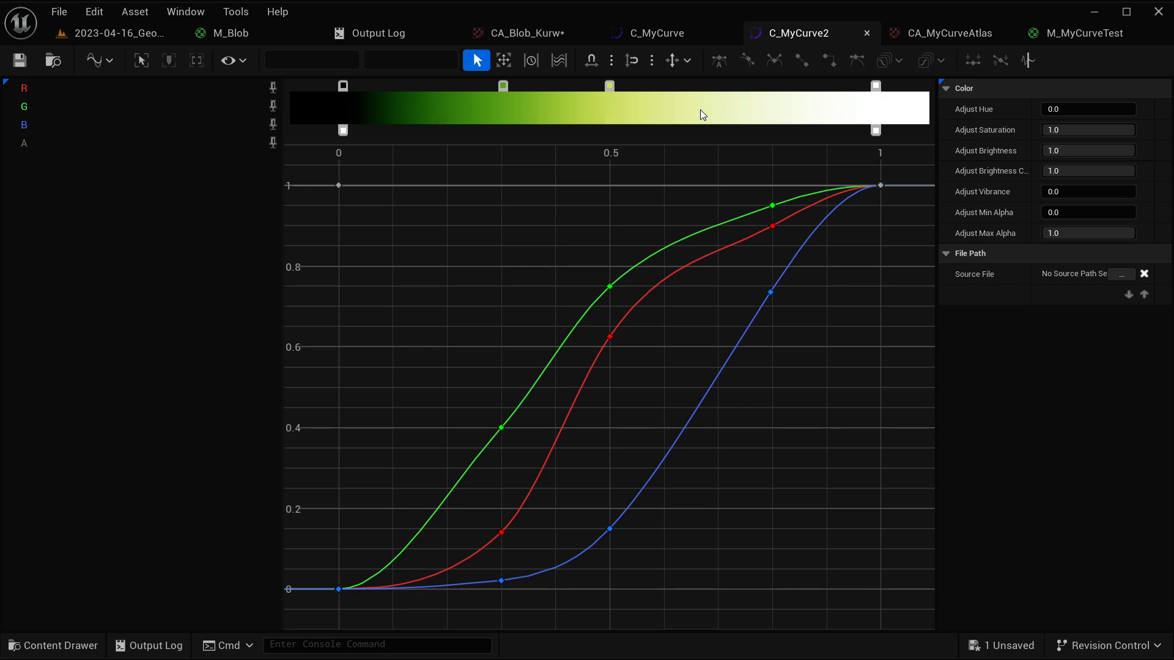
pyautogui.click(1050, 34)
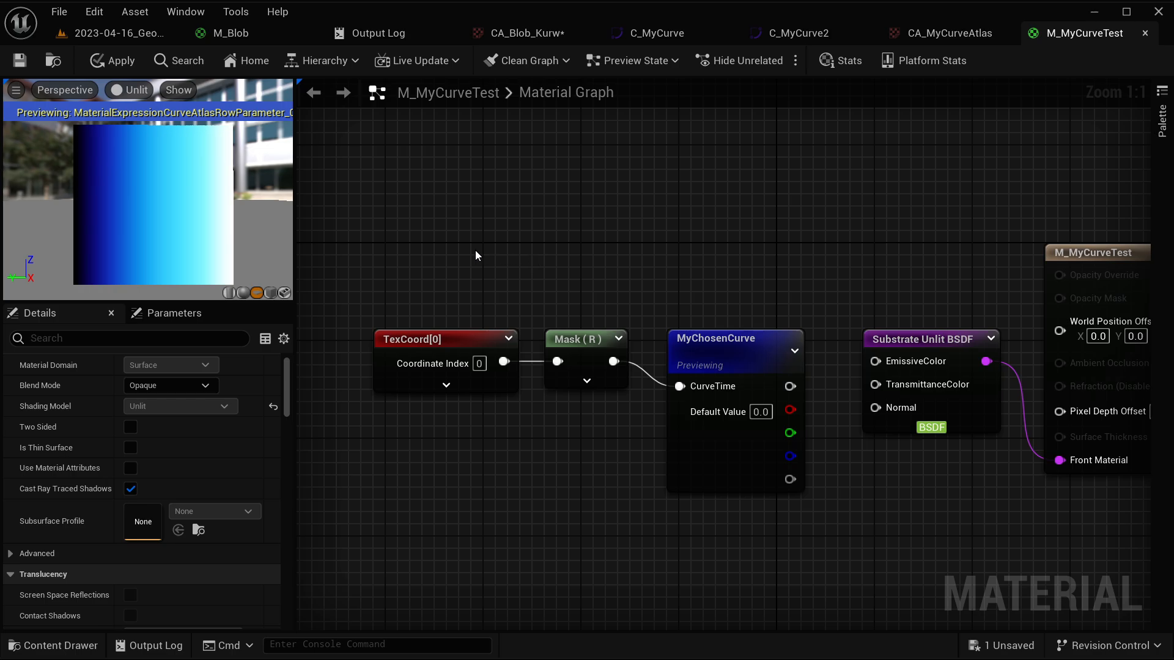
# Add a Noise node below the TexCoord node and preview it on the plane
pyautogui.rightClick(391, 453)
pyautogui.write('noise')
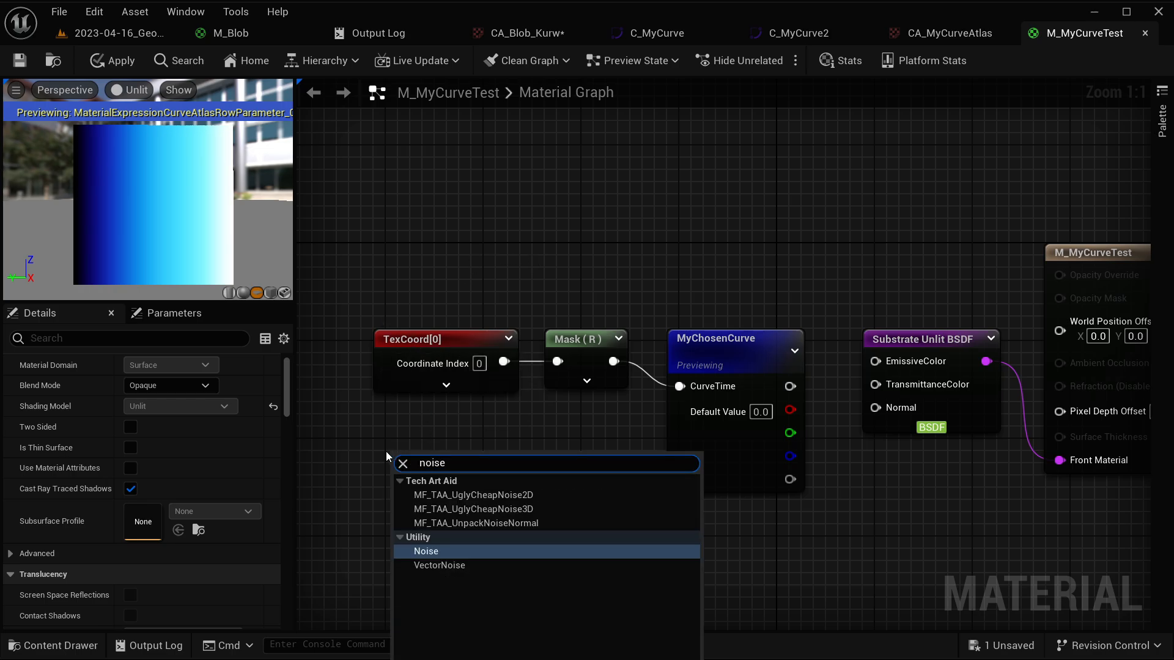
pyautogui.click(474, 553)
pyautogui.rightClick(491, 471)
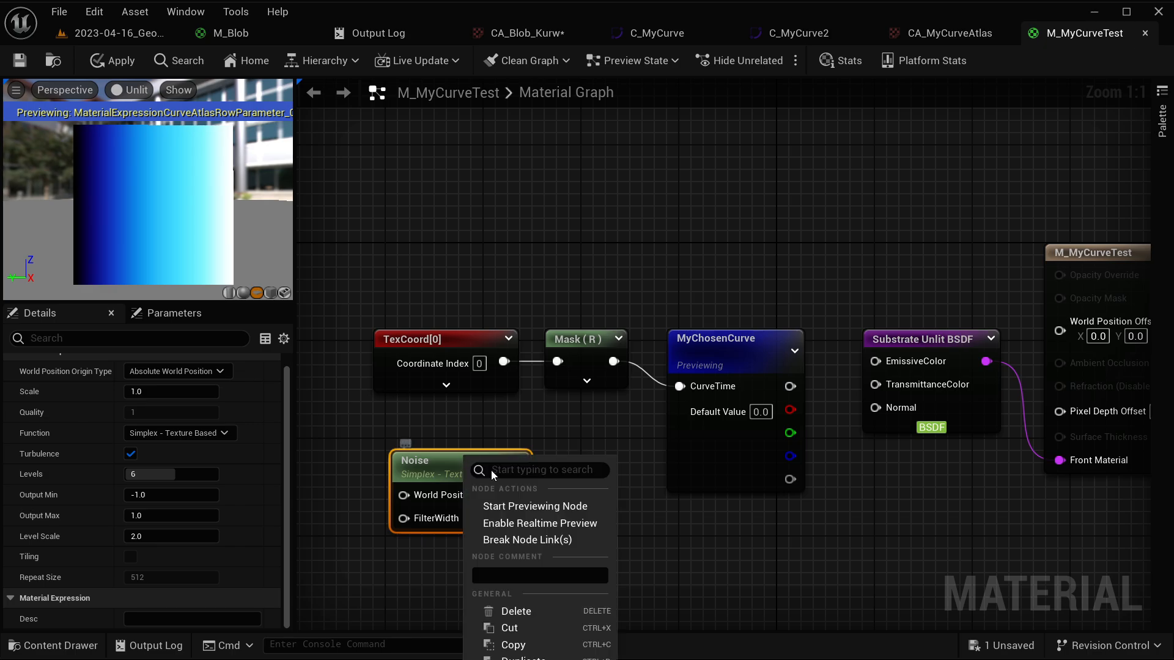
pyautogui.click(525, 507)
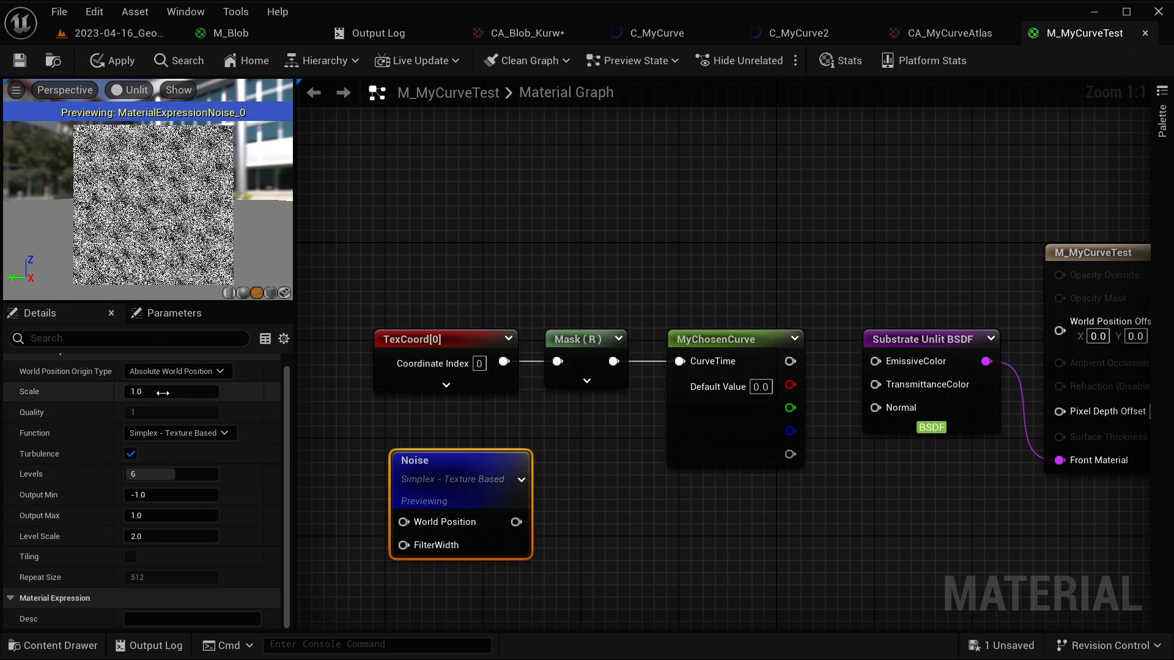
# Set the Noise node's scale to 0.01 and connect its output to CurveTime on MyChosenCurve
pyautogui.click(163, 393)
pyautogui.write('0.0')
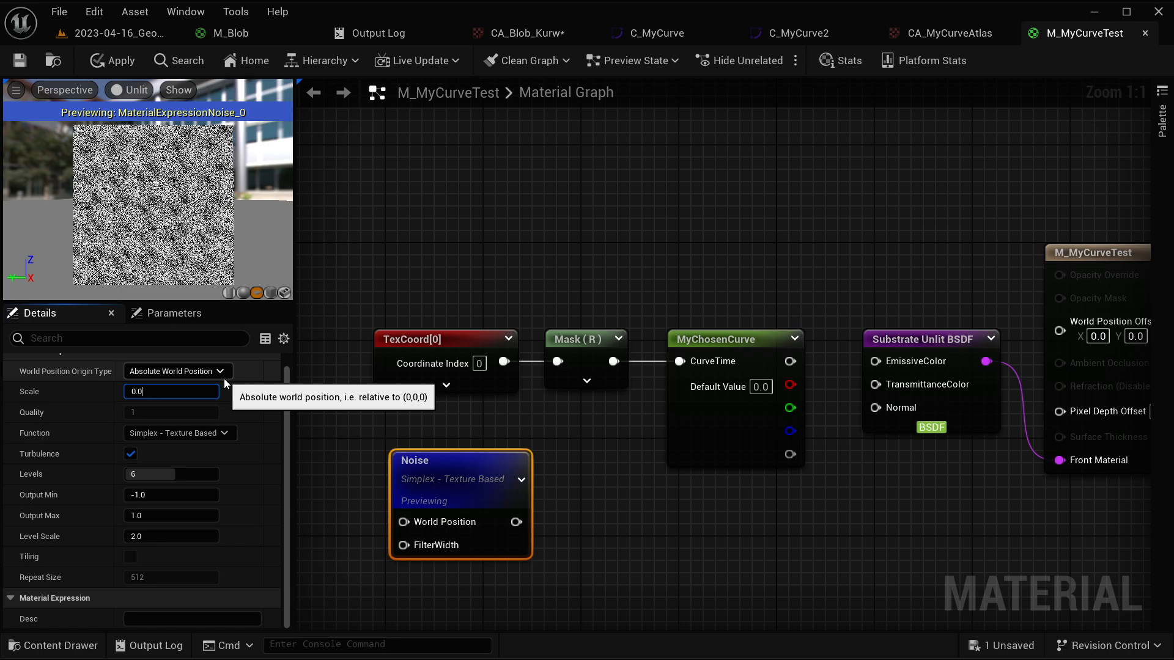
pyautogui.press('Return')
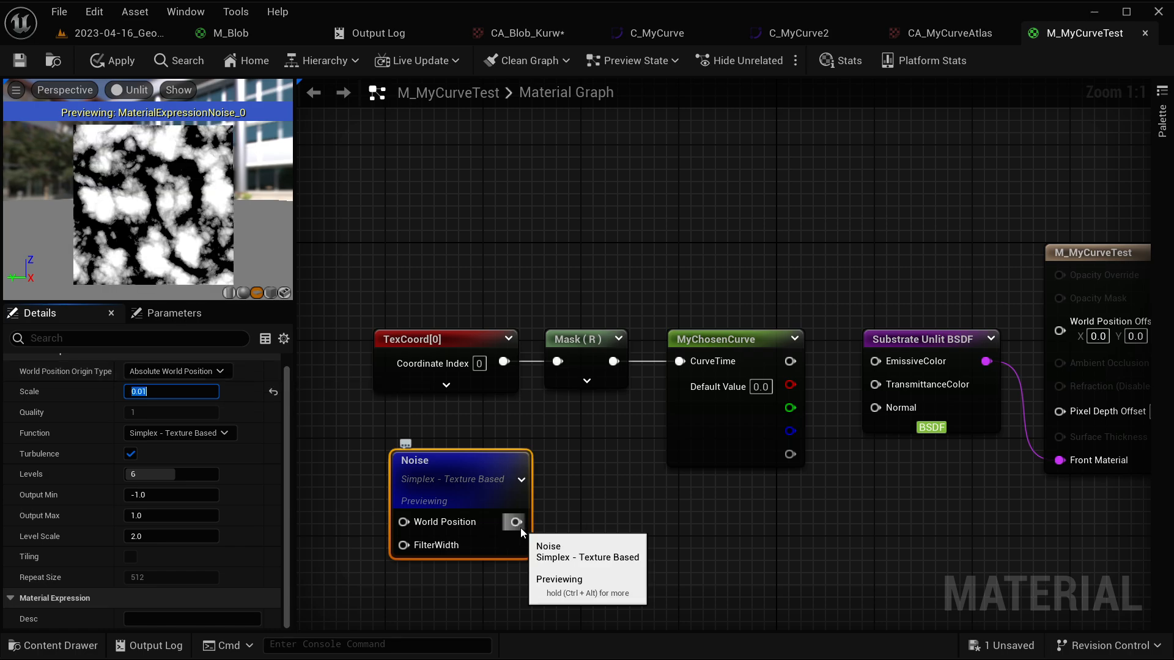
pyautogui.moveTo(517, 523); pyautogui.dragTo(684, 361)
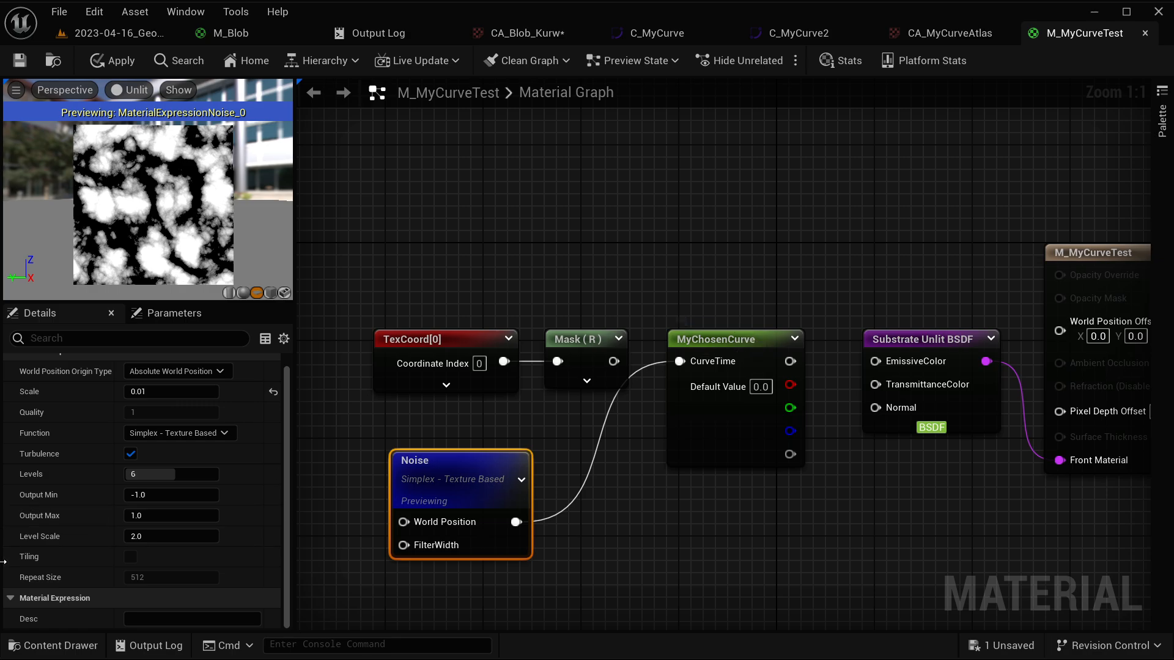
# Set the Noise node's Output Min to 0
pyautogui.click(168, 495)
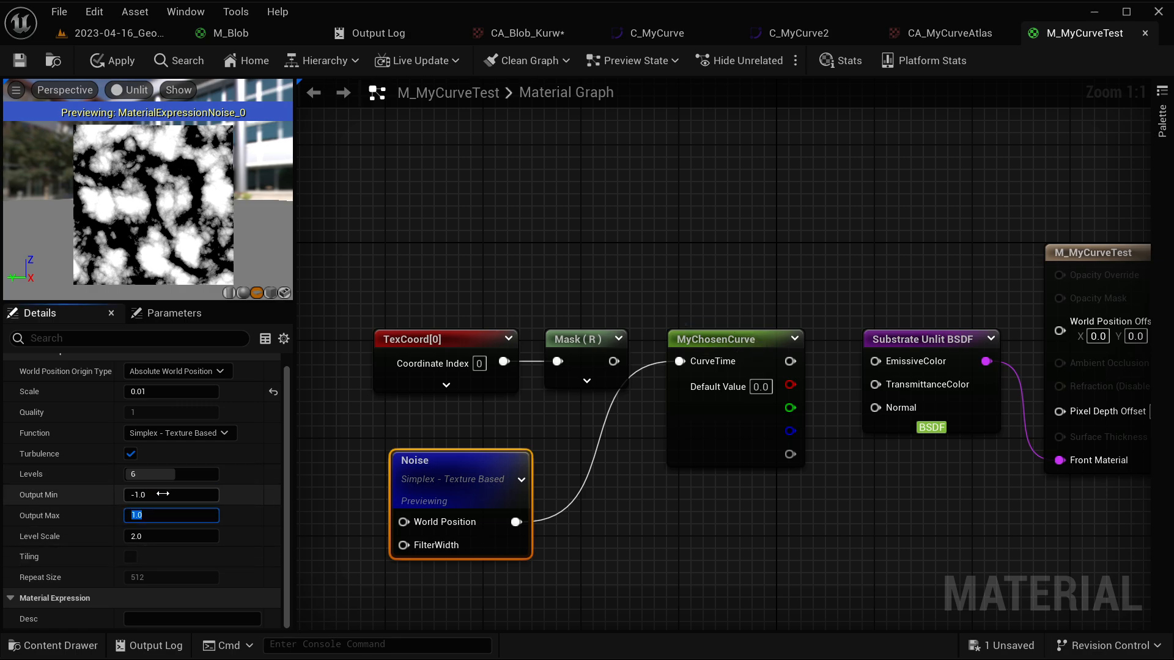
pyautogui.press('Tab')
pyautogui.click(156, 496)
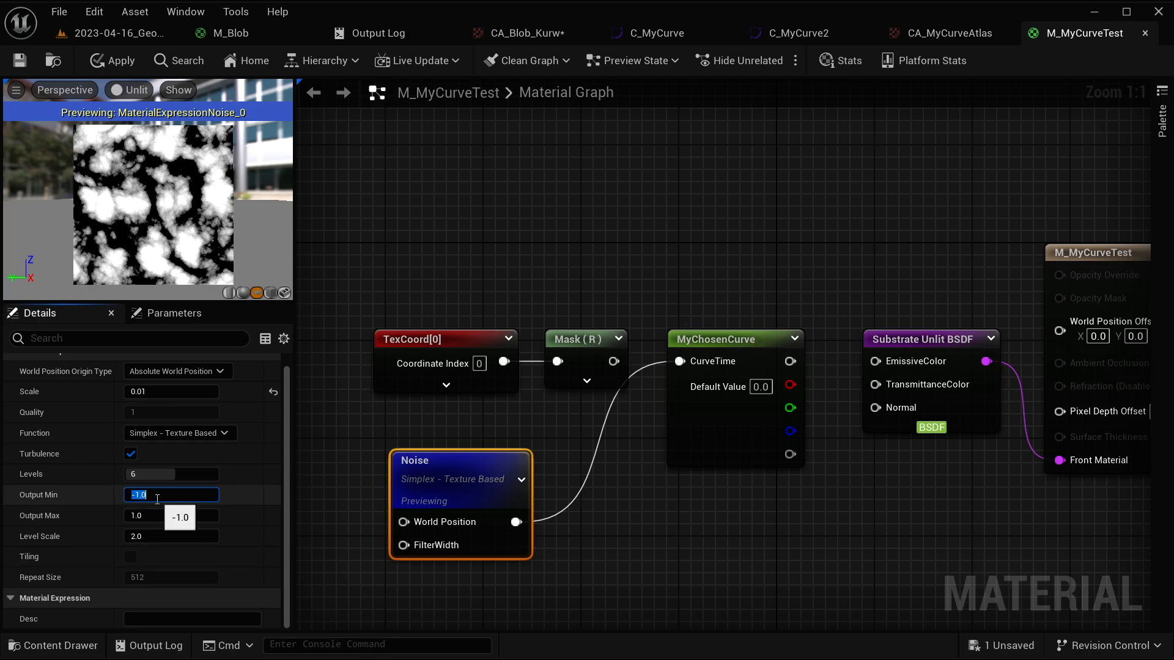
pyautogui.write('0')
pyautogui.press('Return')
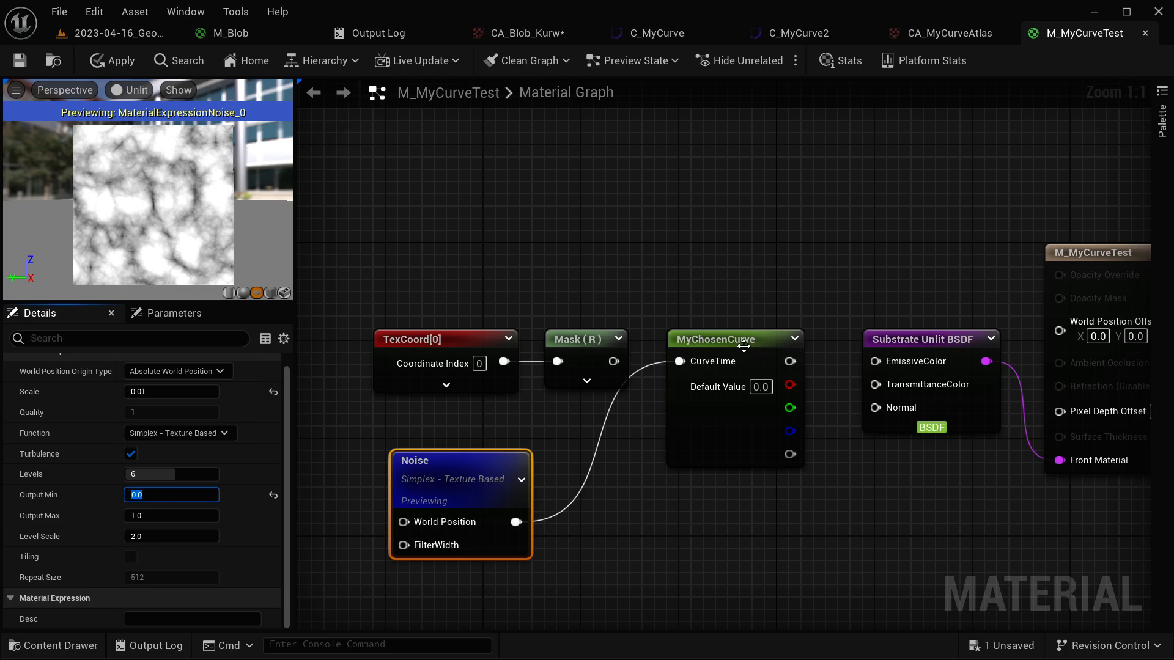
# Move the Noise node closer to MyChosenCurve and preview MyChosenCurve on the plane
pyautogui.click(734, 342)
pyautogui.moveTo(478, 502); pyautogui.dragTo(546, 477)
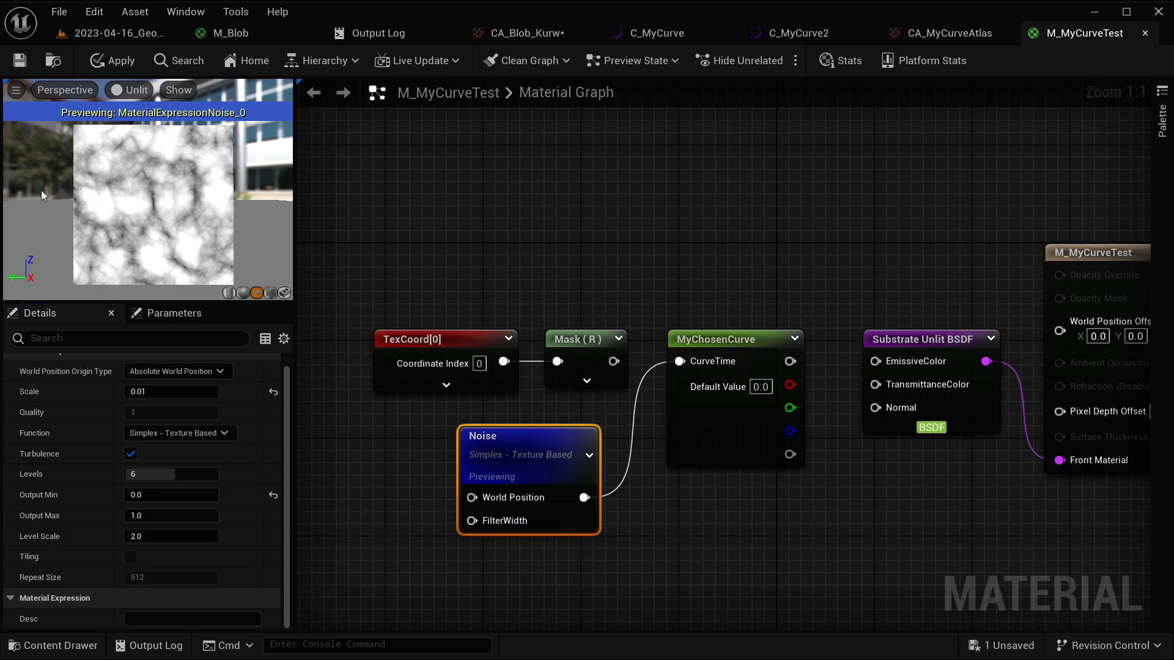
pyautogui.scroll(2, 191, 228)
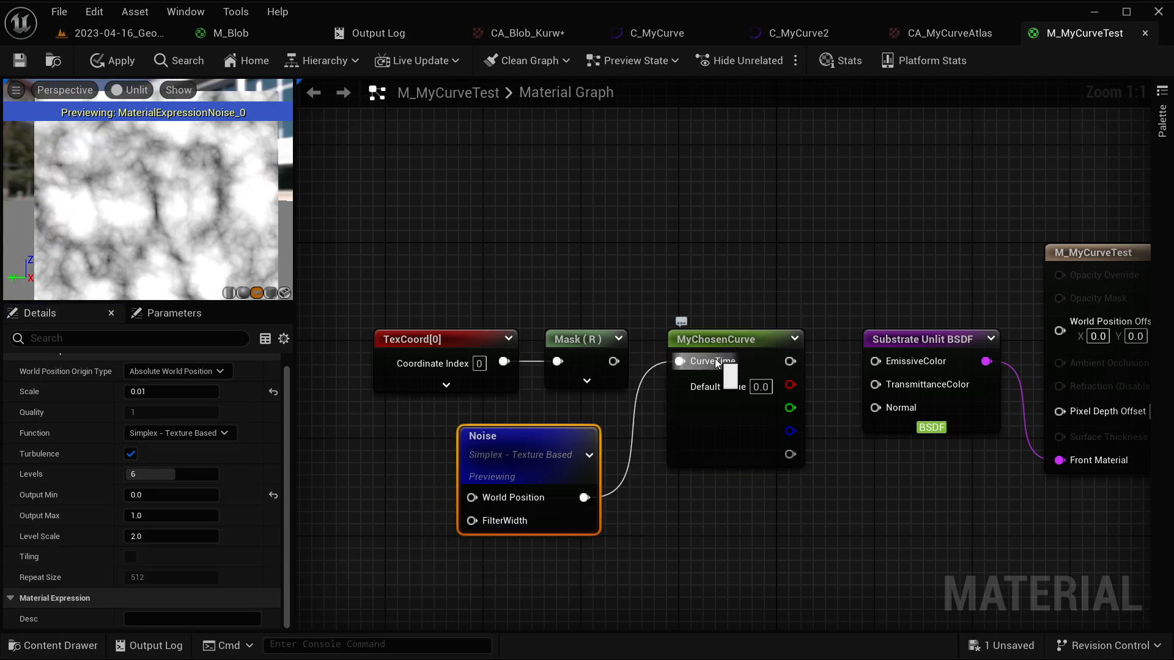
pyautogui.rightClick(724, 344)
pyautogui.click(782, 394)
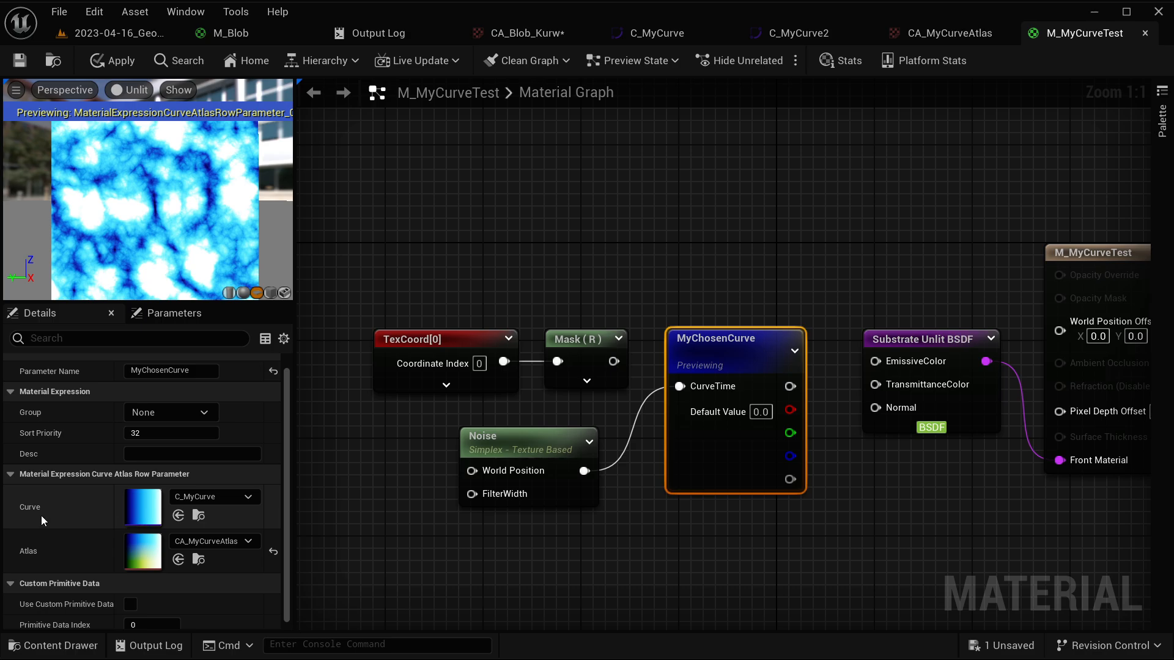
# Change the curve on MyChosenCurve to C_MyCurve2 and inspect the preview
pyautogui.click(211, 496)
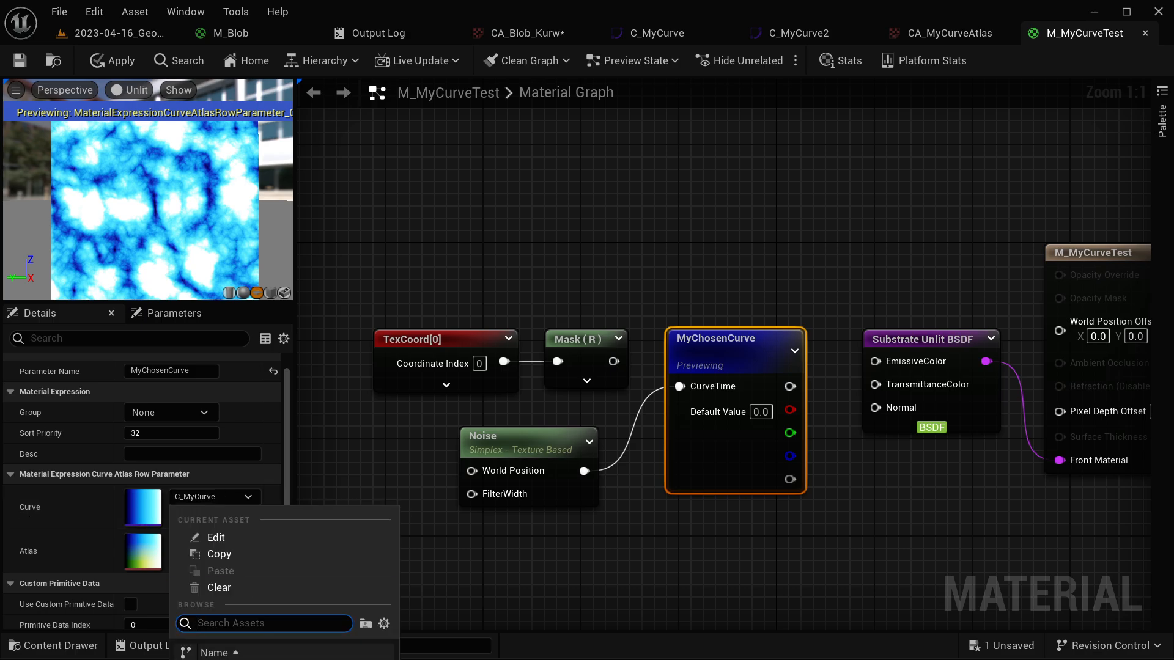
pyautogui.click(226, 659)
pyautogui.scroll(-5, 162, 204)
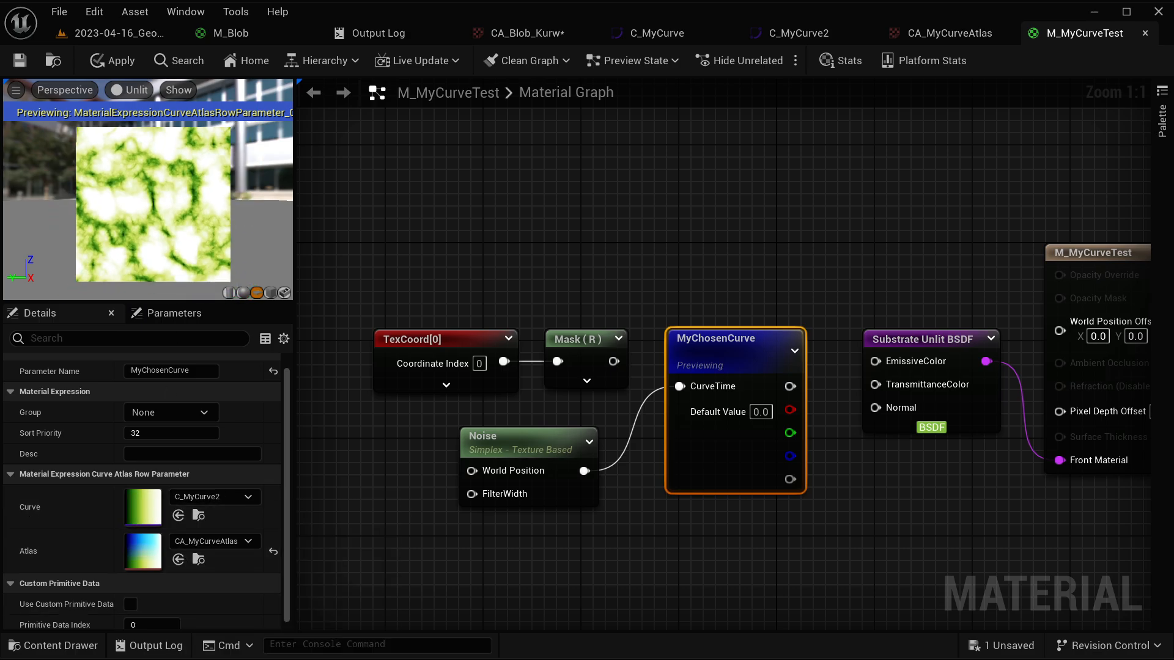
pyautogui.scroll(4, 162, 205)
pyautogui.click(598, 546)
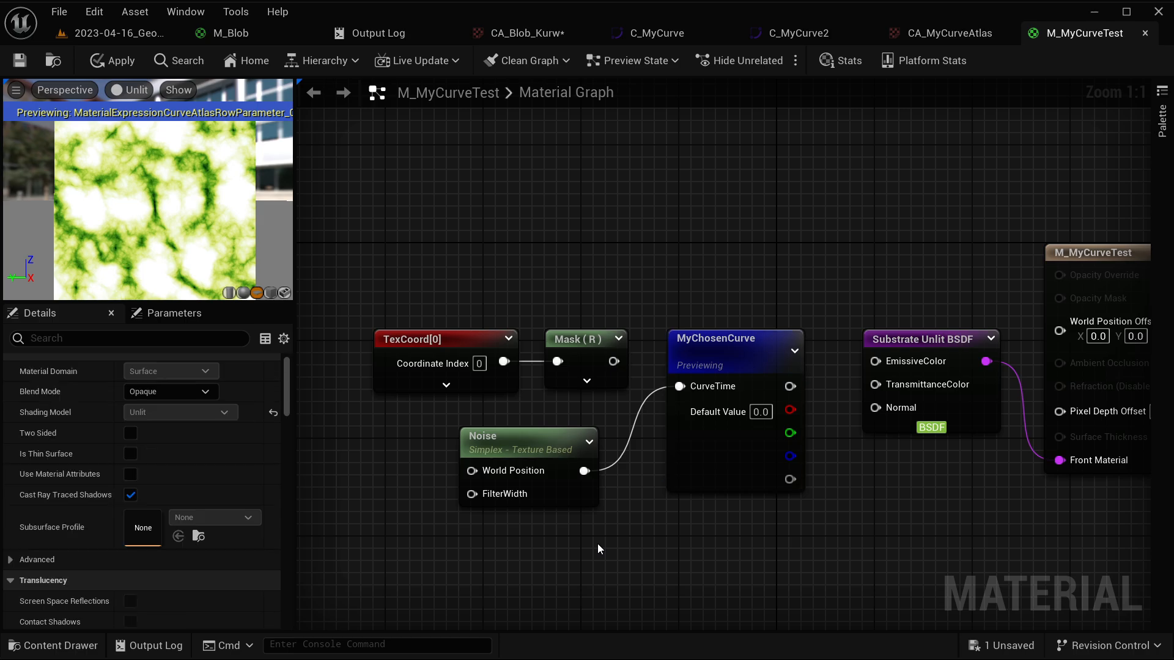
pyautogui.click(728, 338)
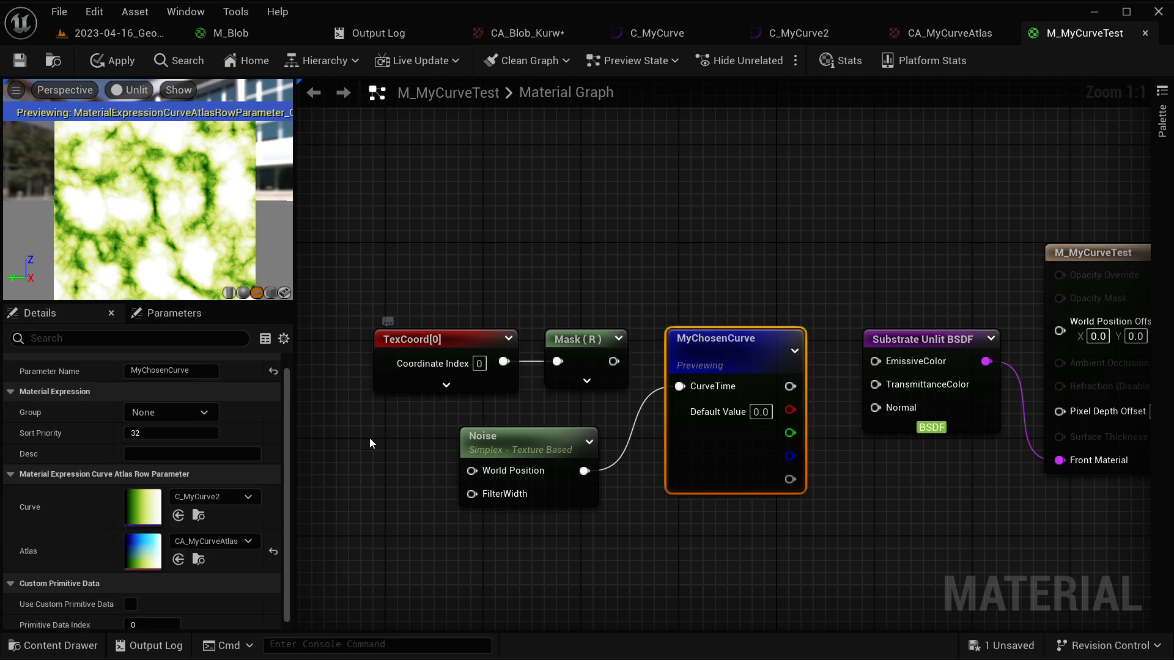
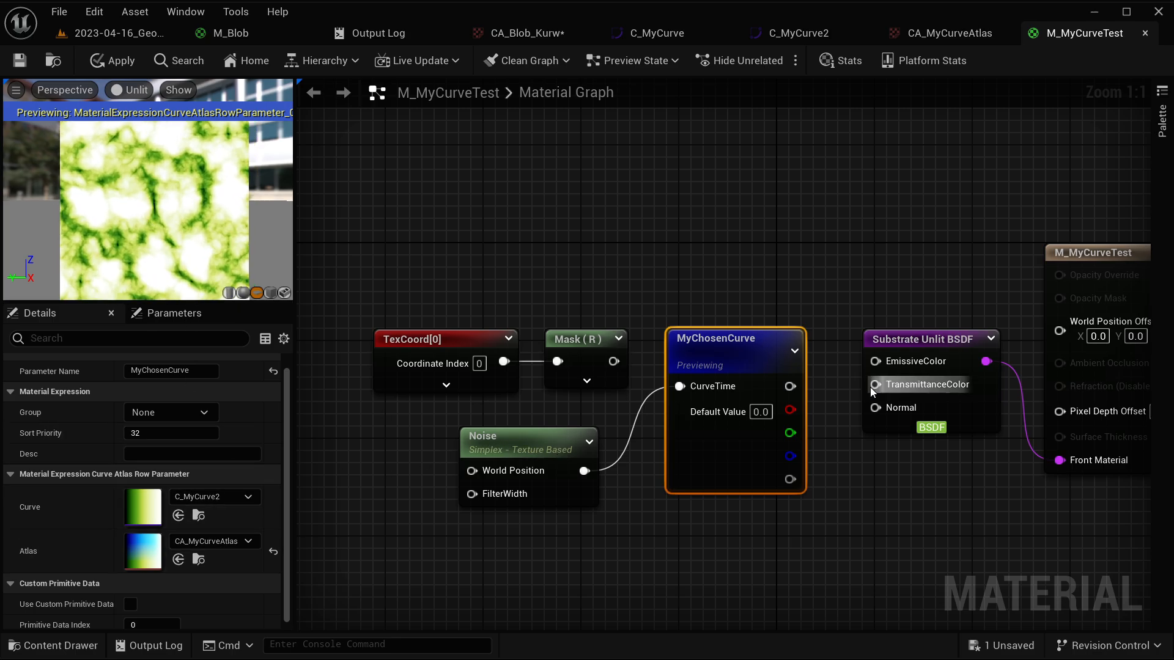
# Connect MyChosenCurve's main output to EmissiveColor on the Substrate Unlit BSDF node and save the material
pyautogui.click(822, 549)
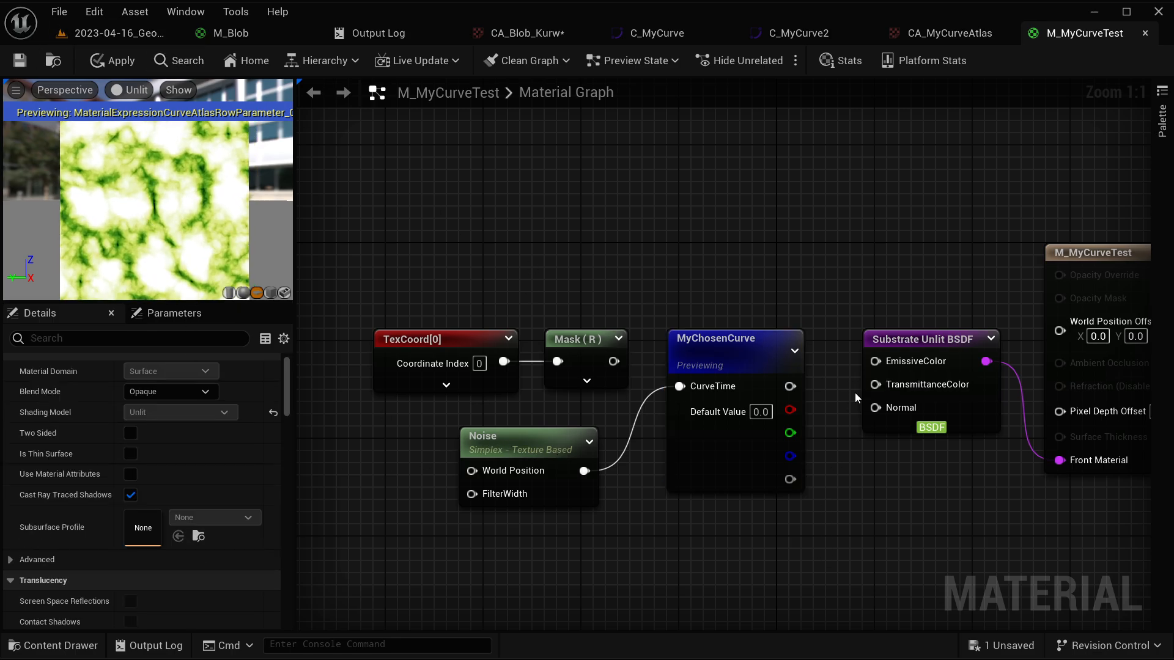
pyautogui.moveTo(791, 386); pyautogui.dragTo(875, 362)
pyautogui.hotkey('ctrl', 's')
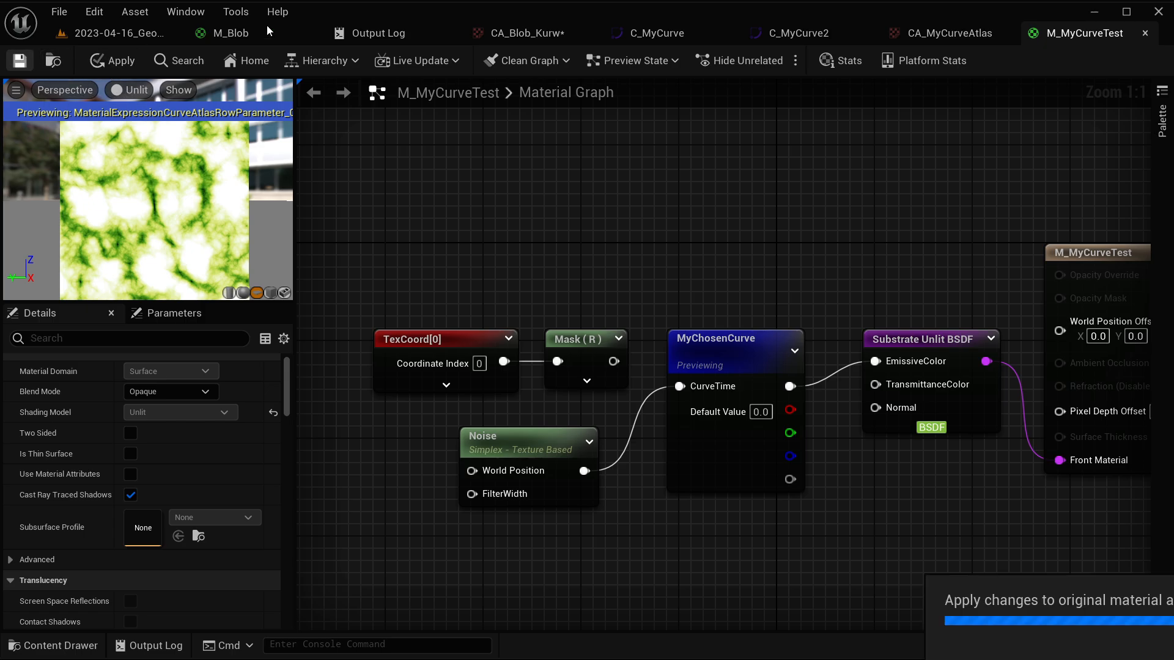
# Create a Material Instance named MI_MyCurveTest in the 2024-05_Blob folder of the level's content browser
pyautogui.click(118, 32)
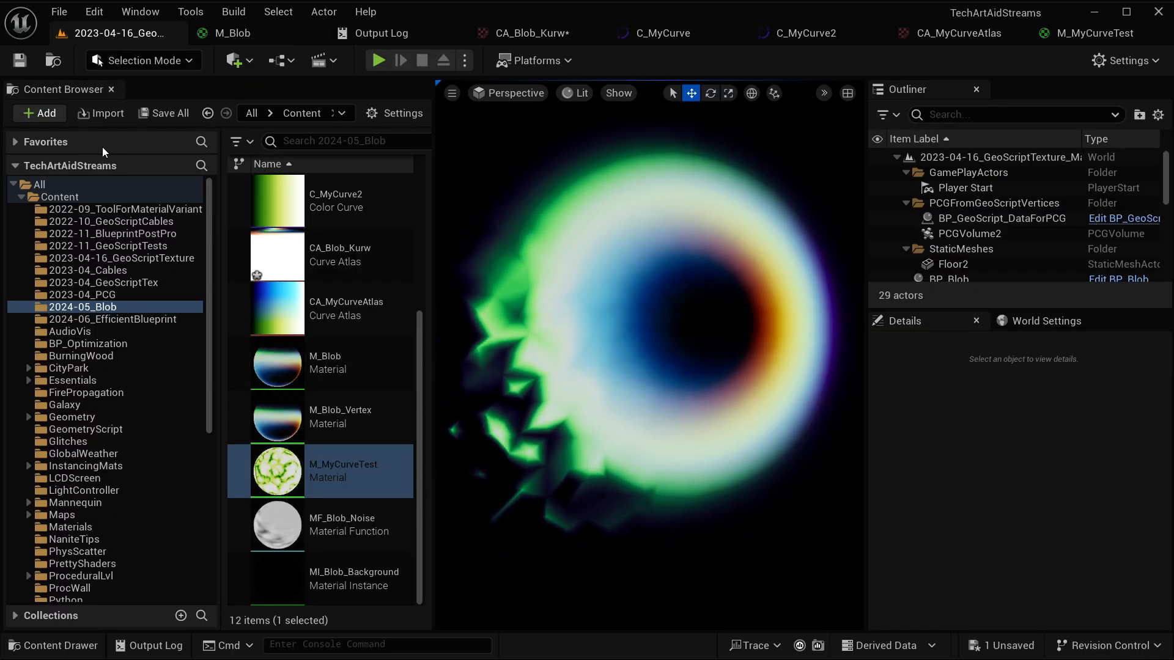
pyautogui.click(33, 115)
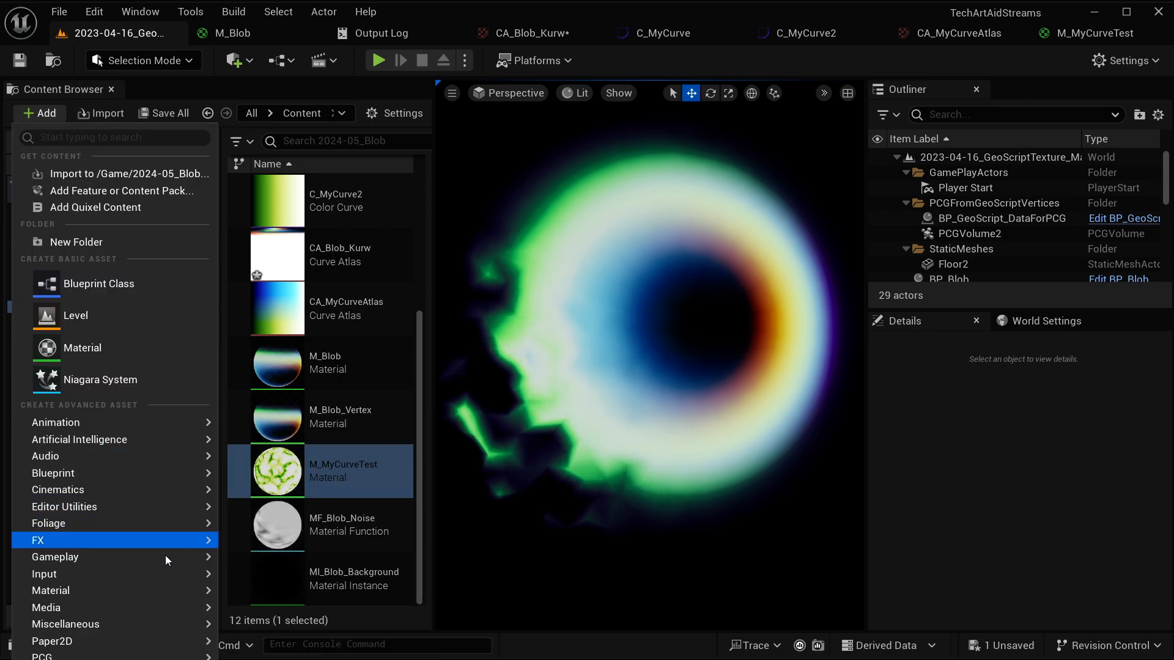
pyautogui.moveTo(108, 595)
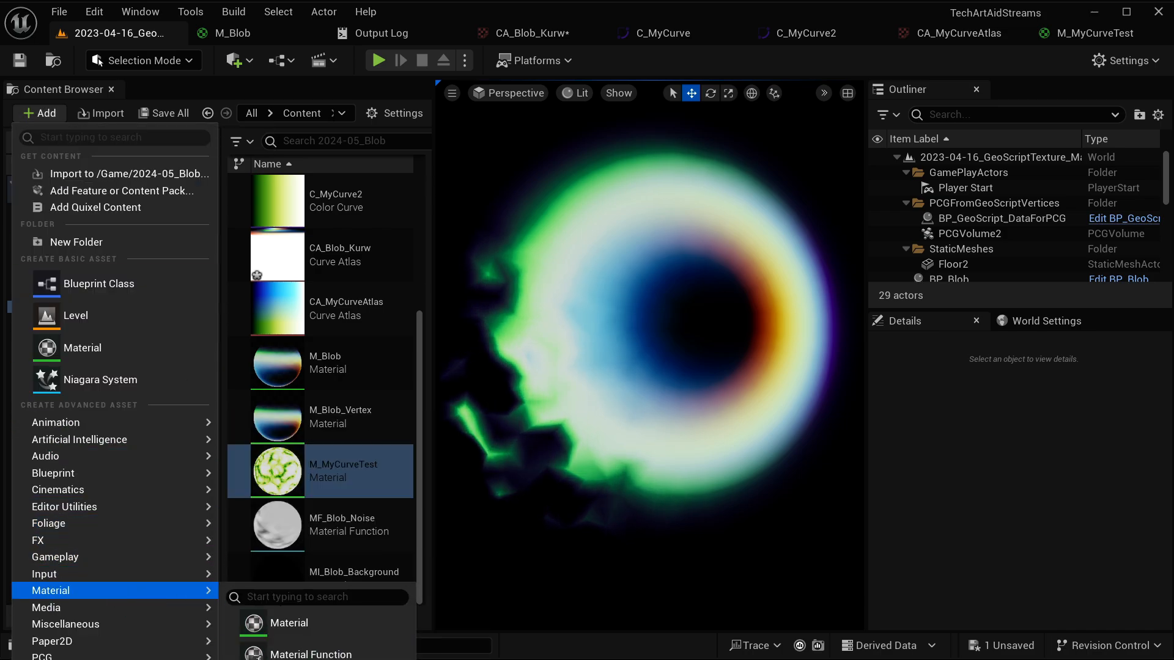
pyautogui.click(313, 659)
pyautogui.write('M')
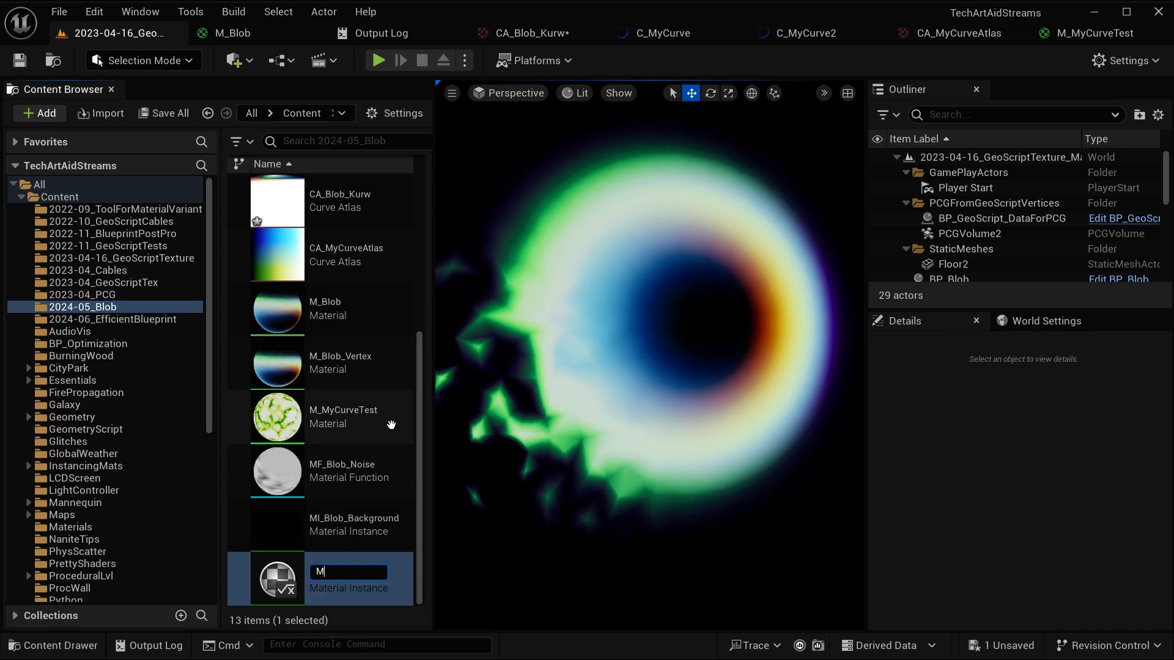
pyautogui.write('I_M')
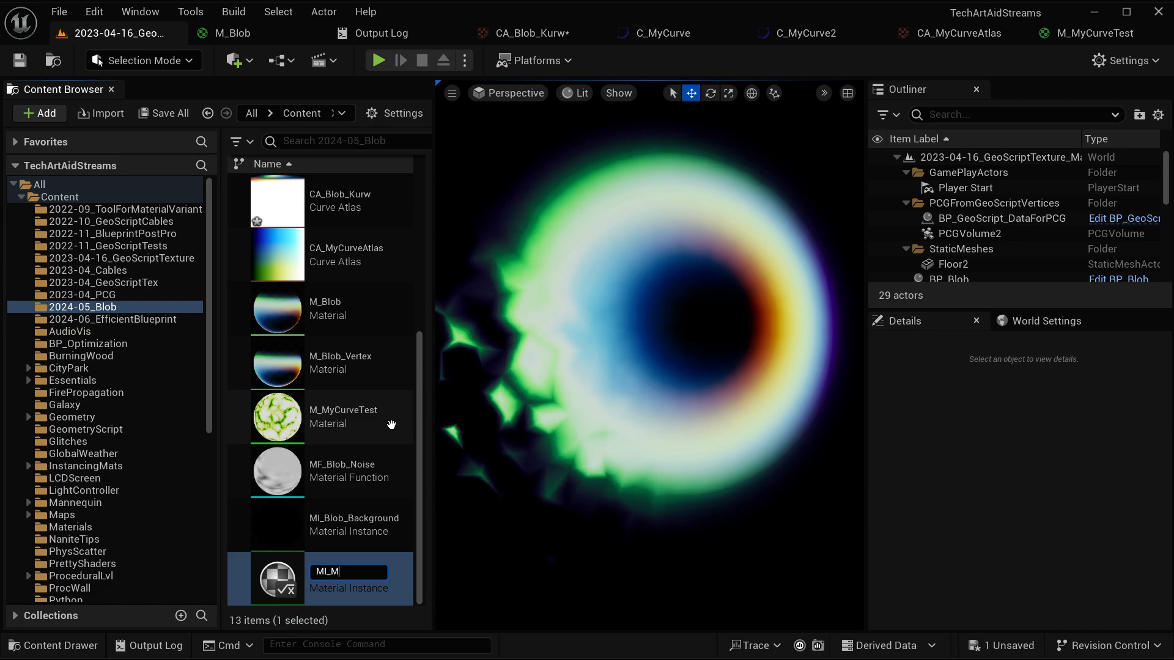
pyautogui.write('yCurveTest')
pyautogui.press('Return')
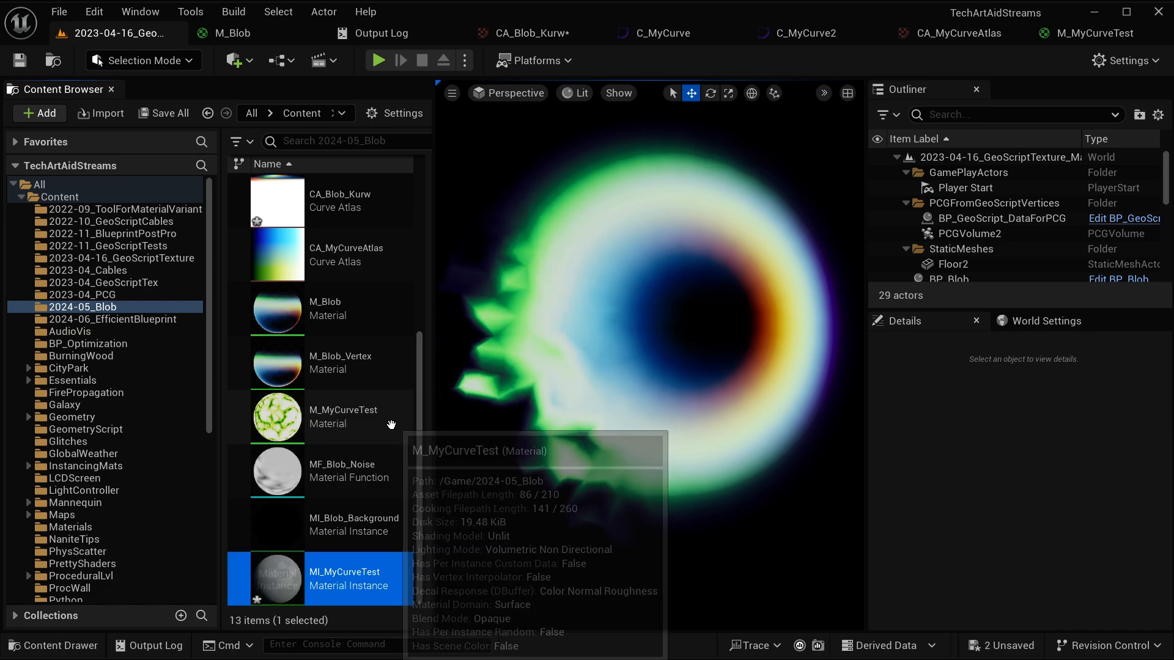
# Open MI_MyCurveTest and set its parent to M_MyCurveTest
pyautogui.doubleClick(360, 580)
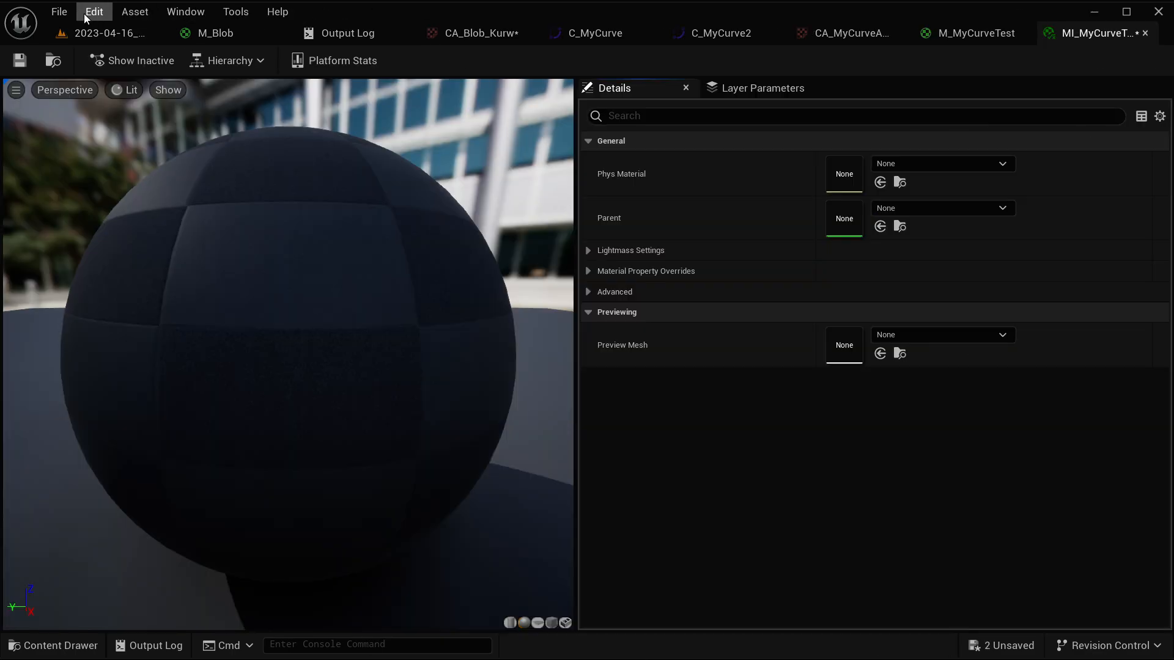
pyautogui.click(952, 214)
pyautogui.write('m+')
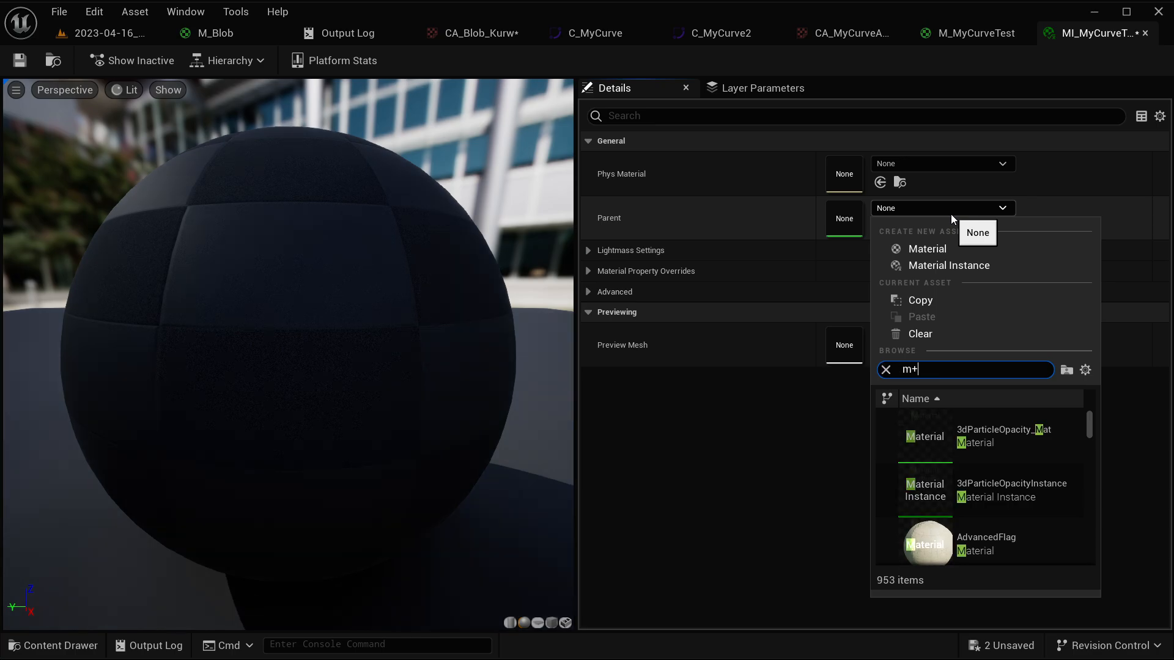
pyautogui.press('BackSpace')
pyautogui.write('_m')
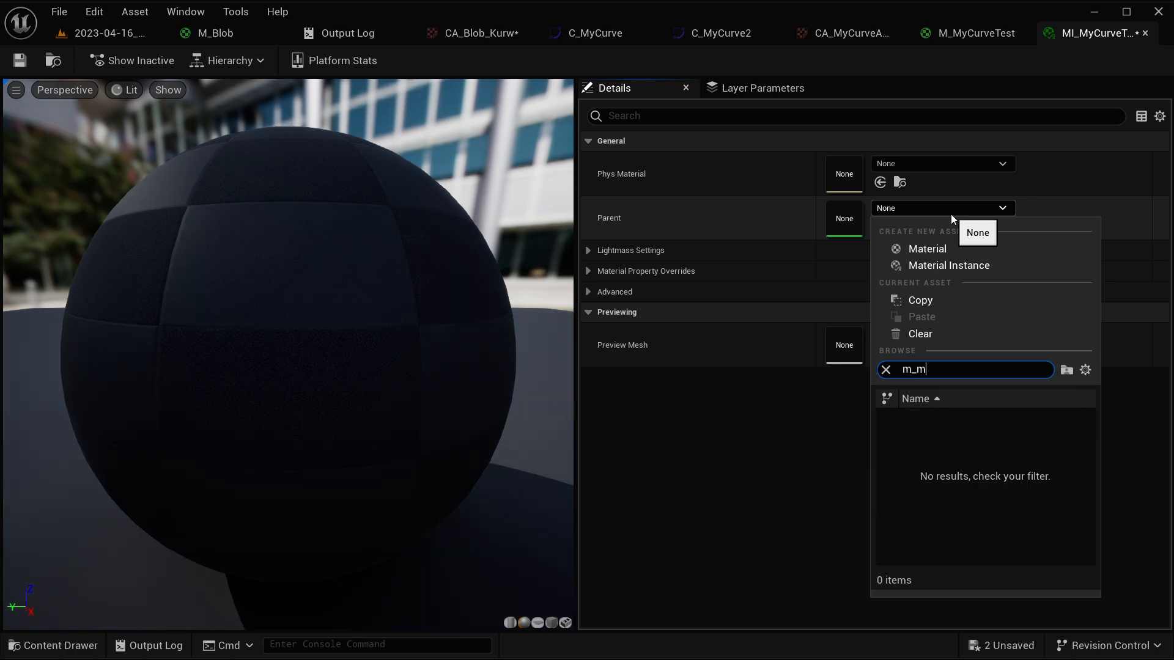
pyautogui.write('y')
pyautogui.click(1008, 445)
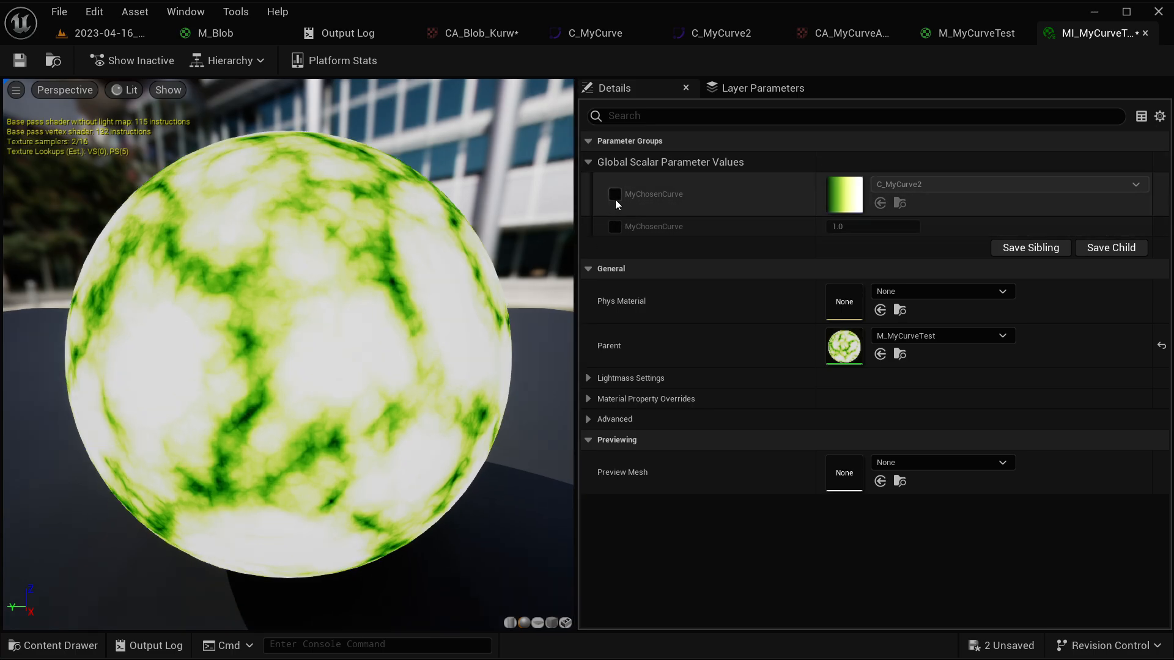
# Enable the MyChosenCurve override in the instance, try the curve C_MyCurve, and switch back to C_MyCurve2
pyautogui.click(615, 195)
pyautogui.click(981, 182)
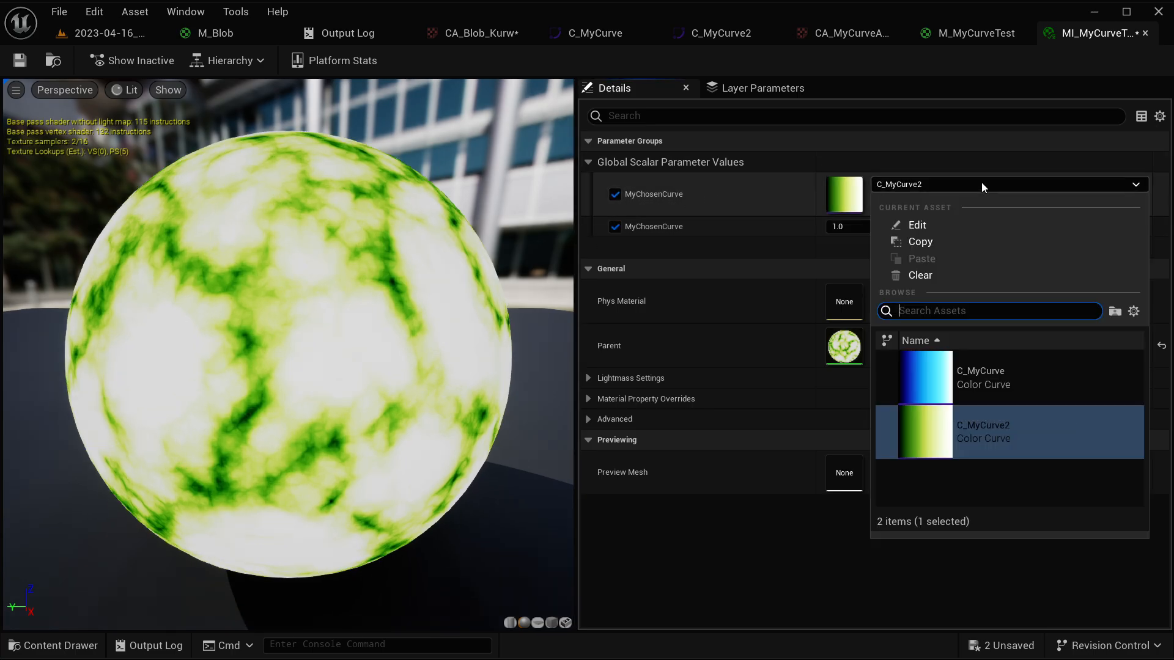
pyautogui.click(968, 371)
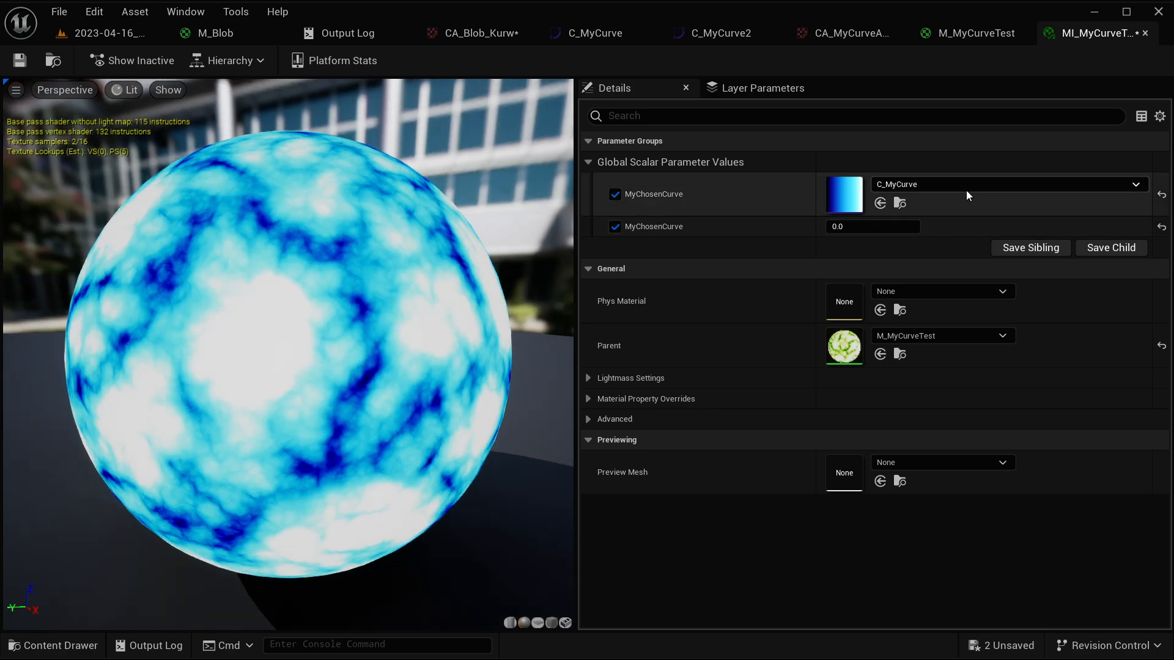
pyautogui.click(968, 190)
pyautogui.click(979, 436)
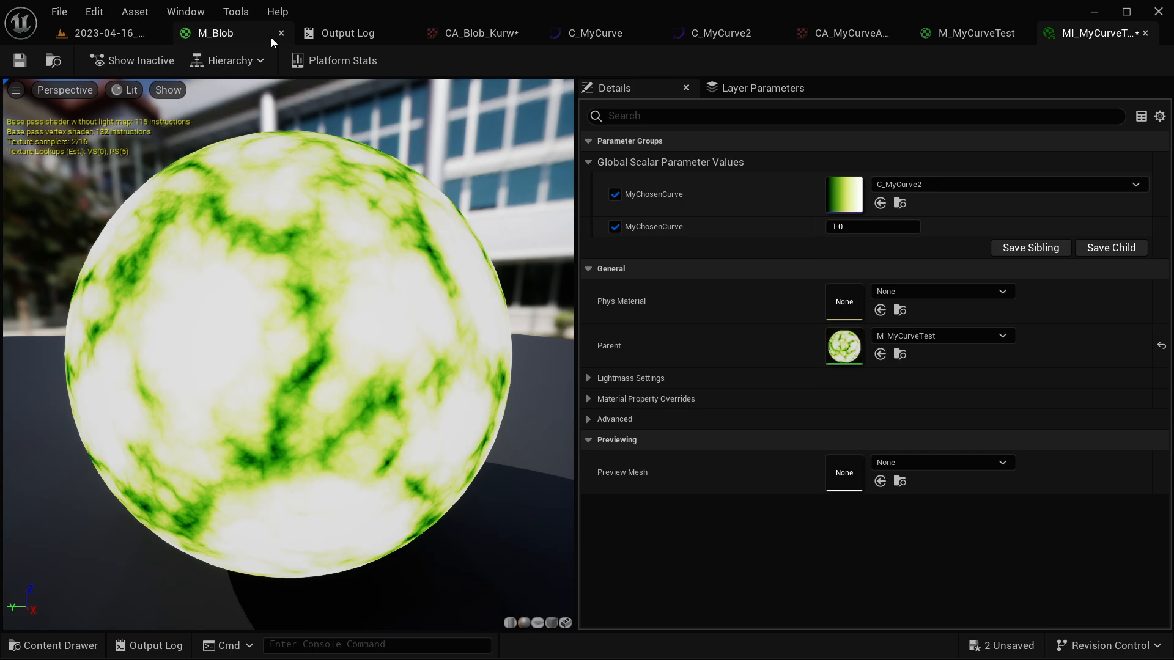
# Return to the M_MyCurveTest graph and review the Noise node's settings
pyautogui.click(986, 25)
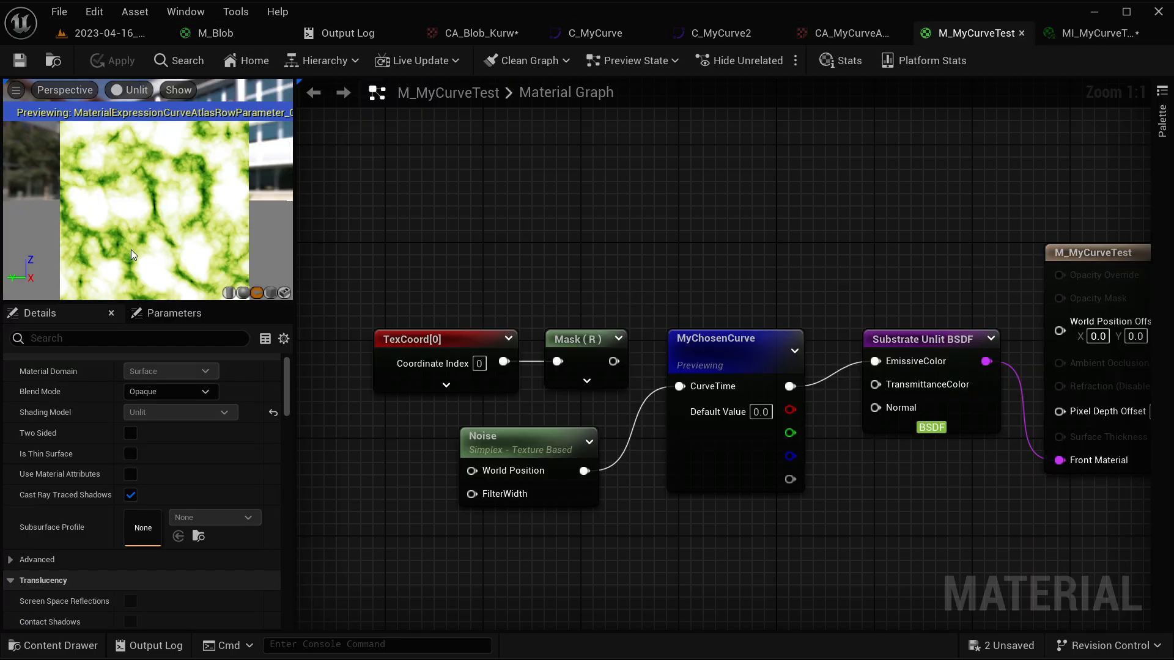
pyautogui.click(535, 450)
pyautogui.moveTo(541, 519); pyautogui.dragTo(634, 503, button='right')
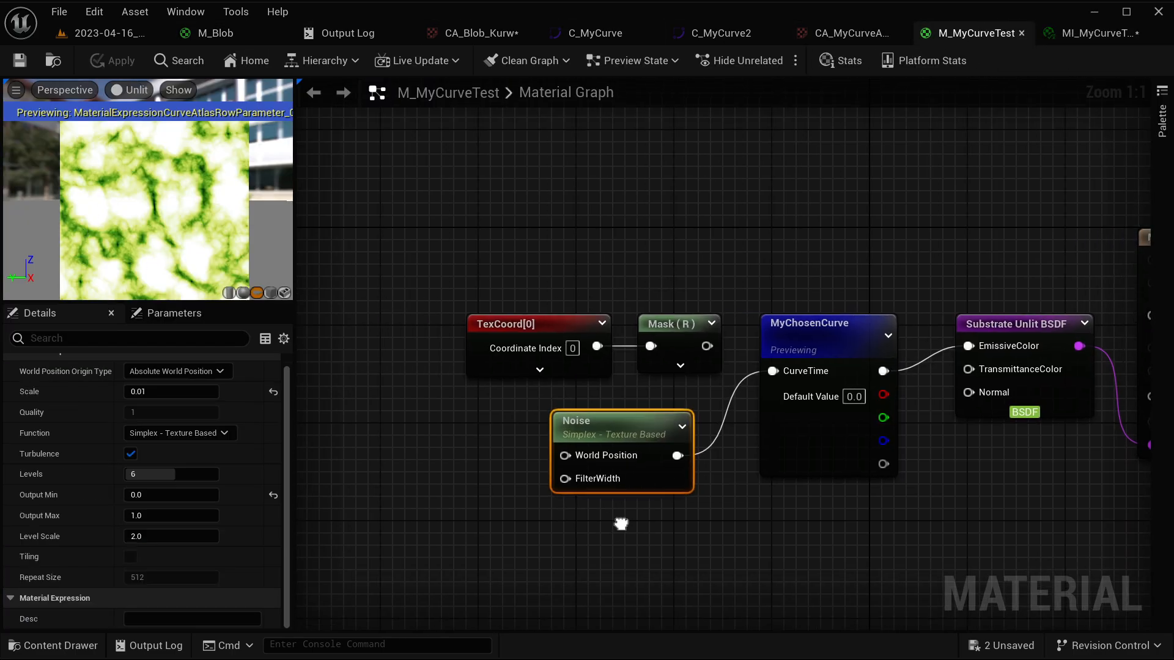
pyautogui.moveTo(617, 443); pyautogui.dragTo(469, 443)
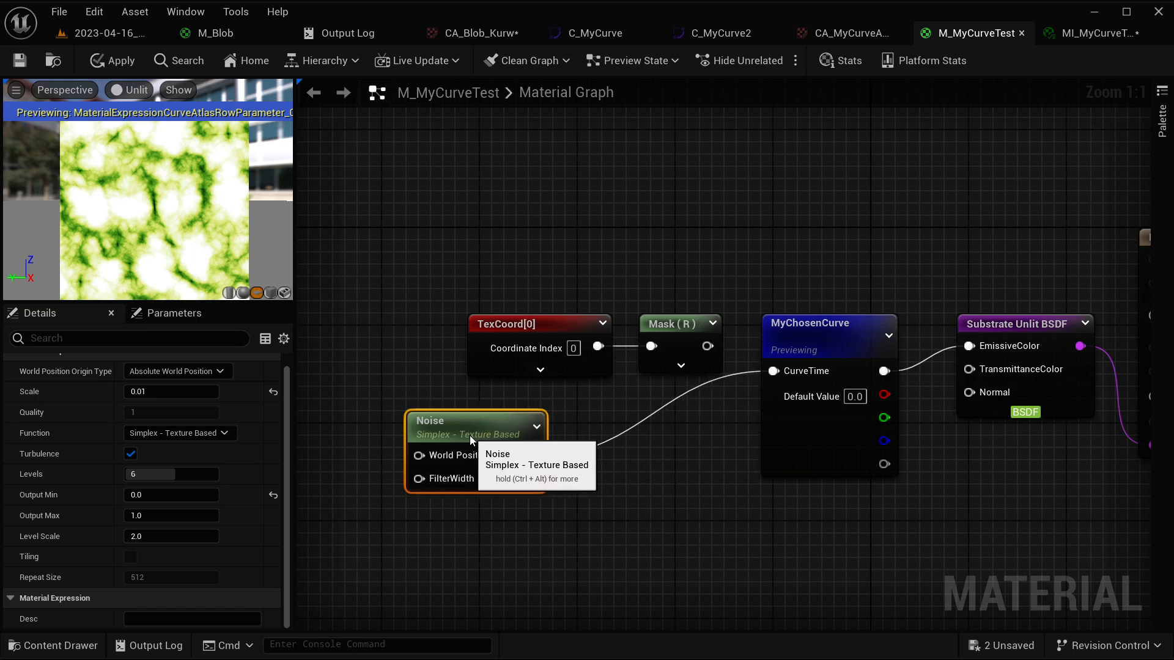
pyautogui.click(587, 518)
pyautogui.click(511, 435)
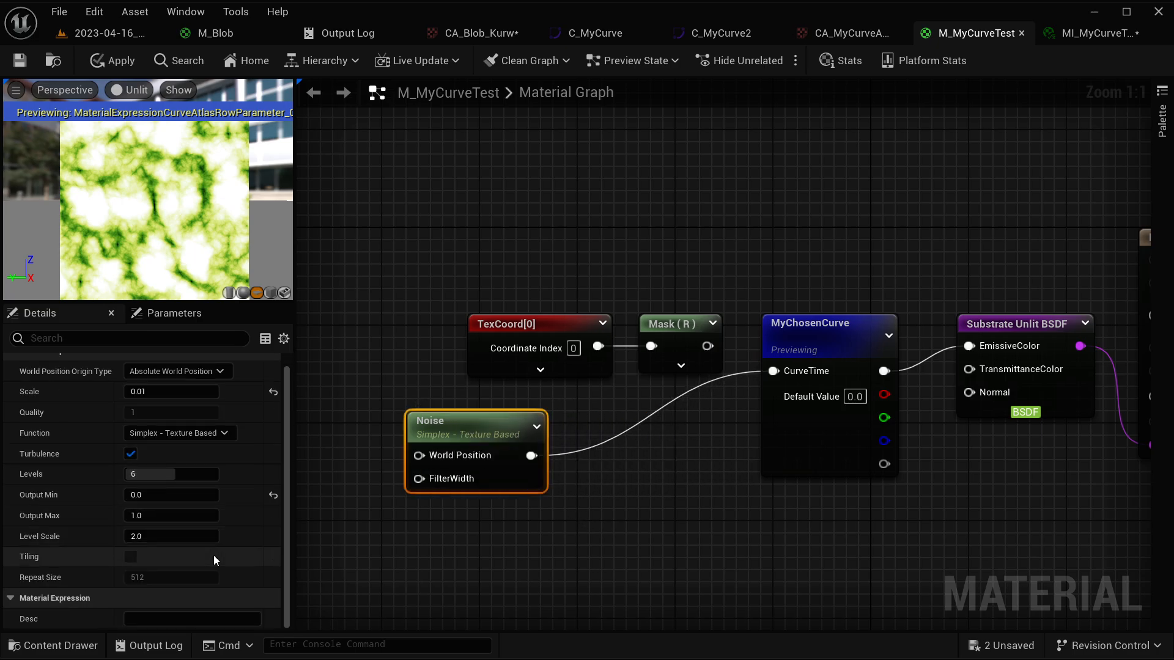
pyautogui.moveTo(433, 428); pyautogui.dragTo(580, 428)
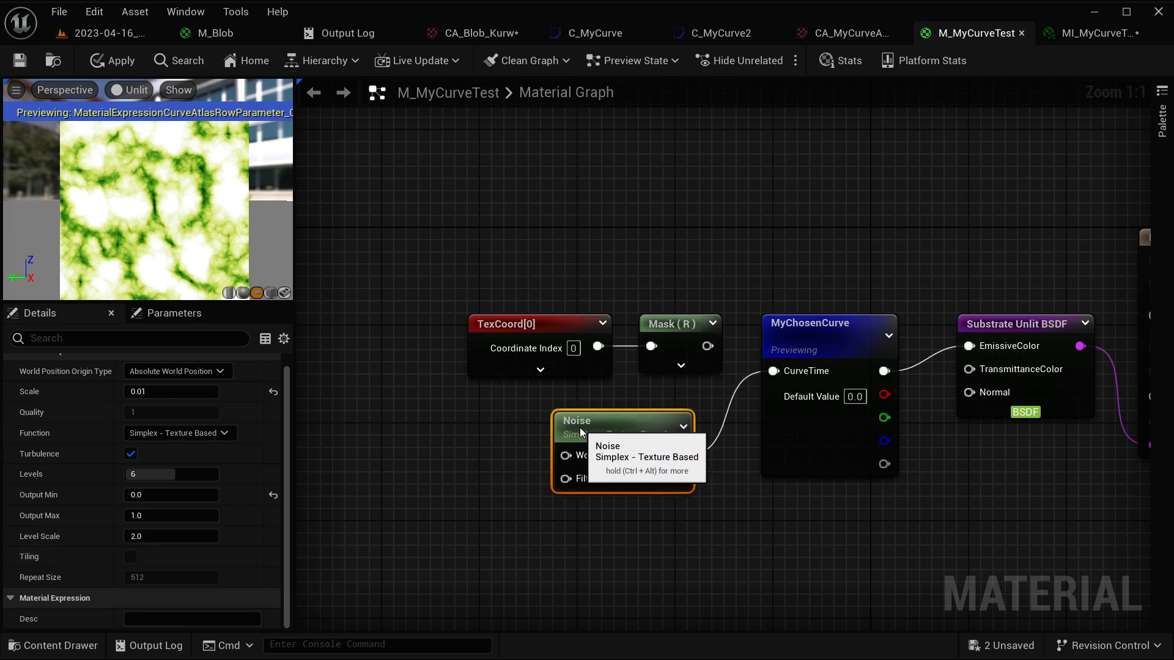
# Duplicate the TexCoord node and place the copy in the free area before the Noise node
pyautogui.click(388, 457)
pyautogui.moveTo(388, 456); pyautogui.dragTo(530, 448, button='right')
pyautogui.click(664, 310)
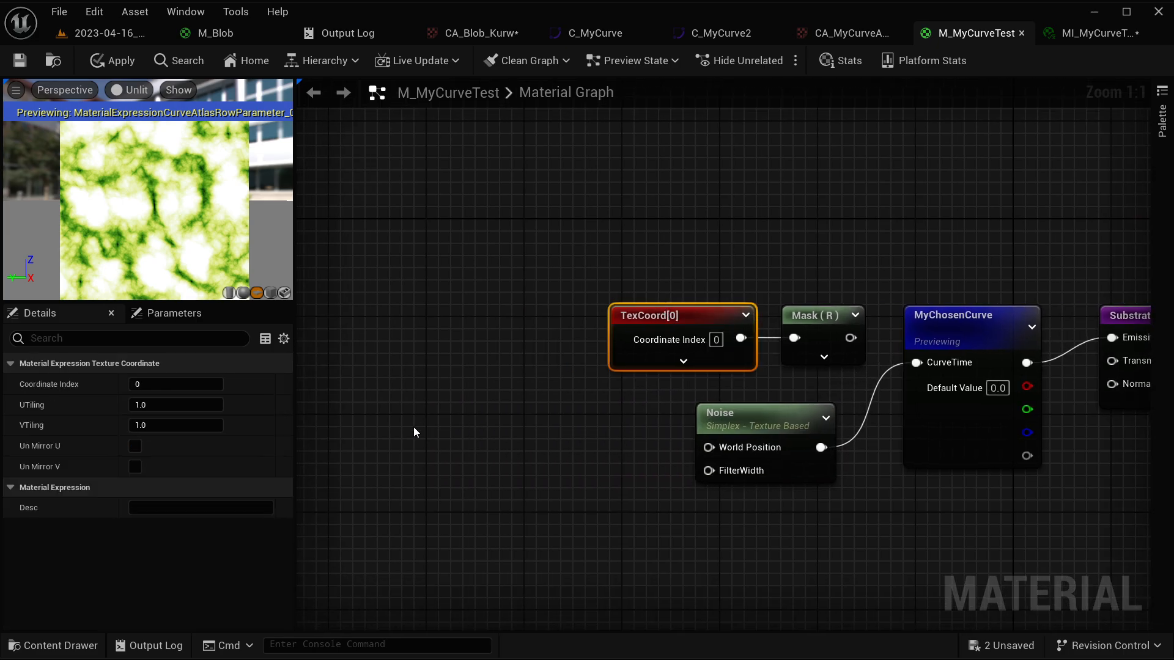
pyautogui.hotkey('ctrl', 'w')
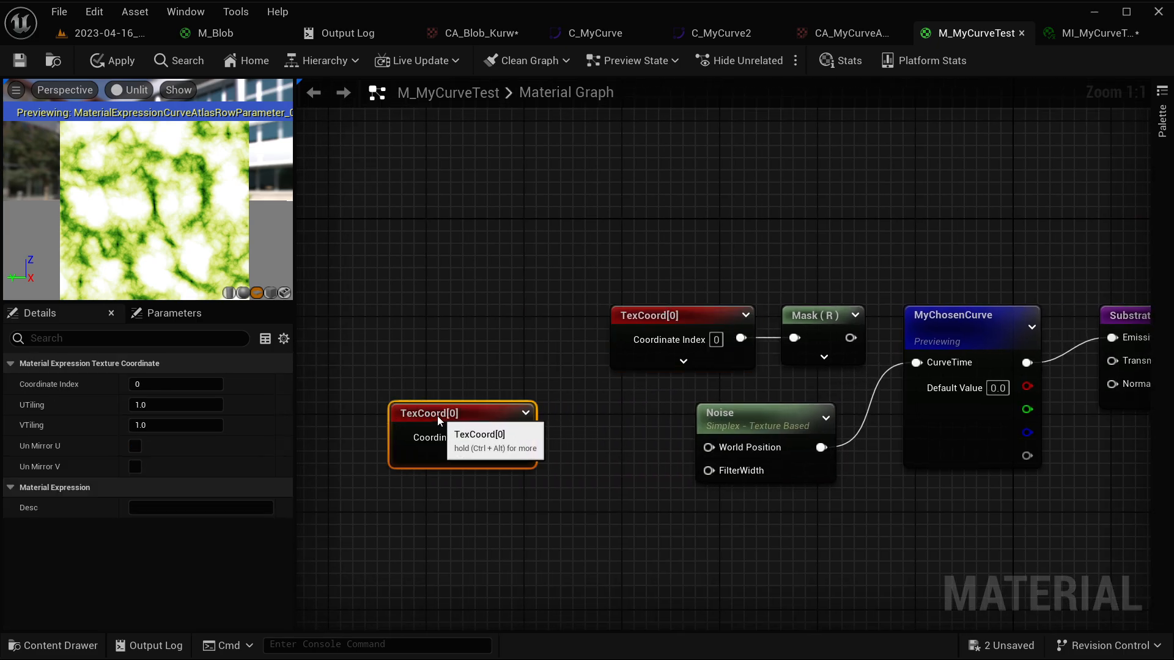
pyautogui.click(478, 508)
# Feed the copied TexCoord node's output into input A of a new AppendVector node
pyautogui.moveTo(508, 436); pyautogui.dragTo(567, 485)
pyautogui.write('appe')
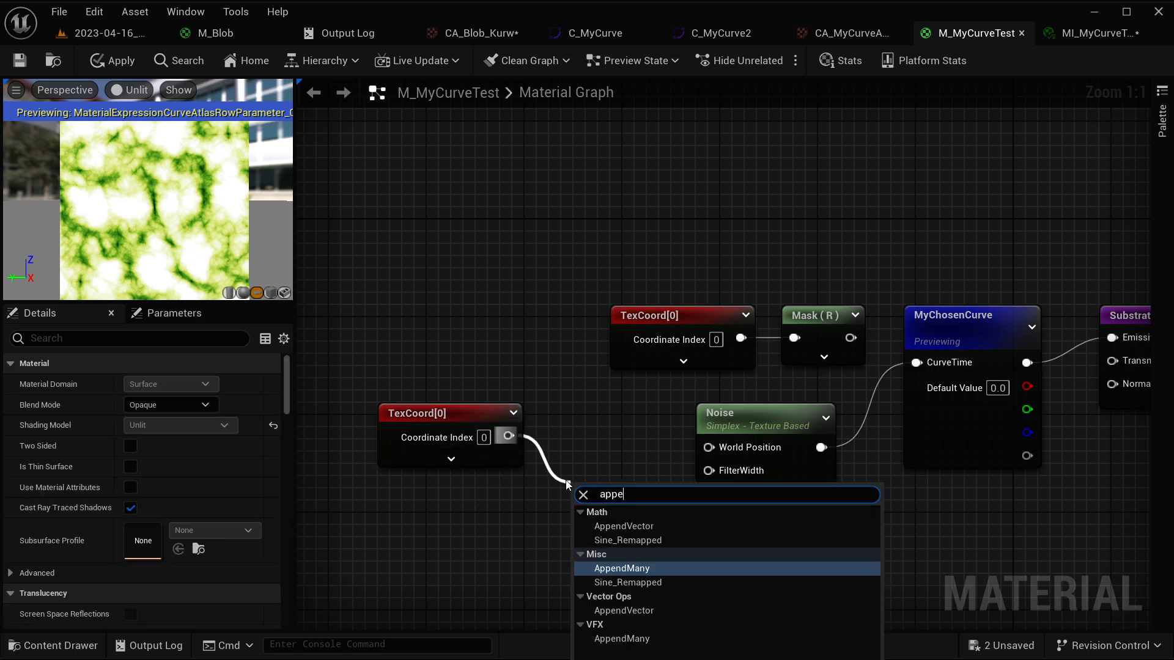
pyautogui.click(674, 526)
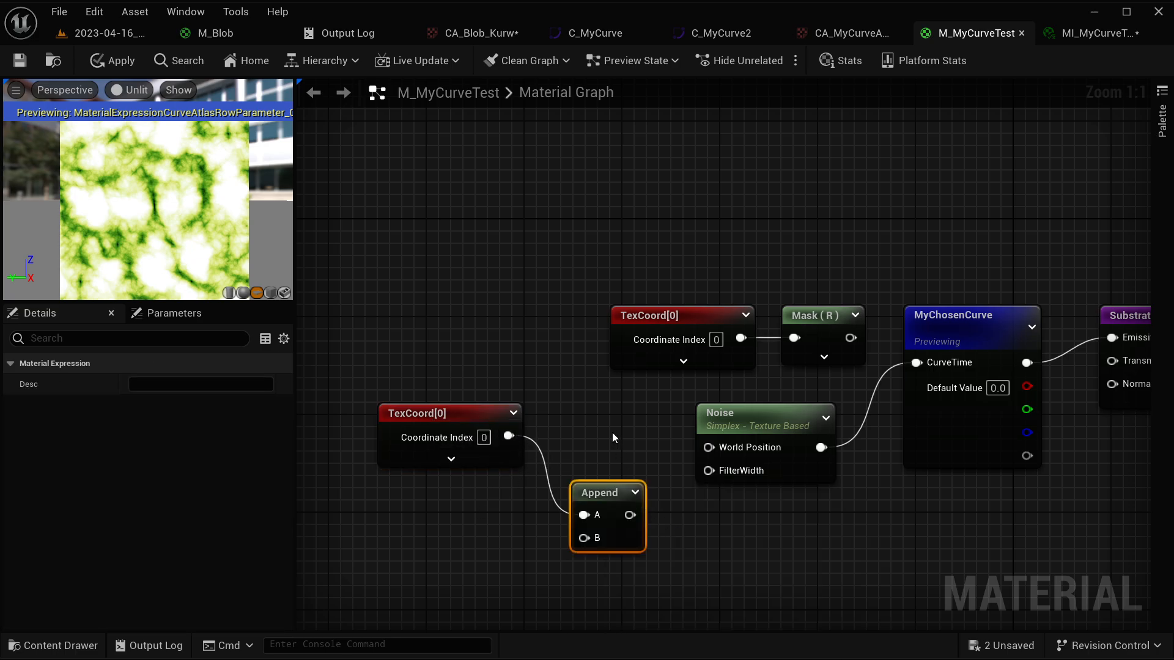
# Add a Time node below the copied TexCoord and connect it to input A of a new Multiply node
pyautogui.moveTo(532, 421); pyautogui.dragTo(631, 322, button='right')
pyautogui.rightClick(532, 420)
pyautogui.write('time')
pyautogui.press('Return')
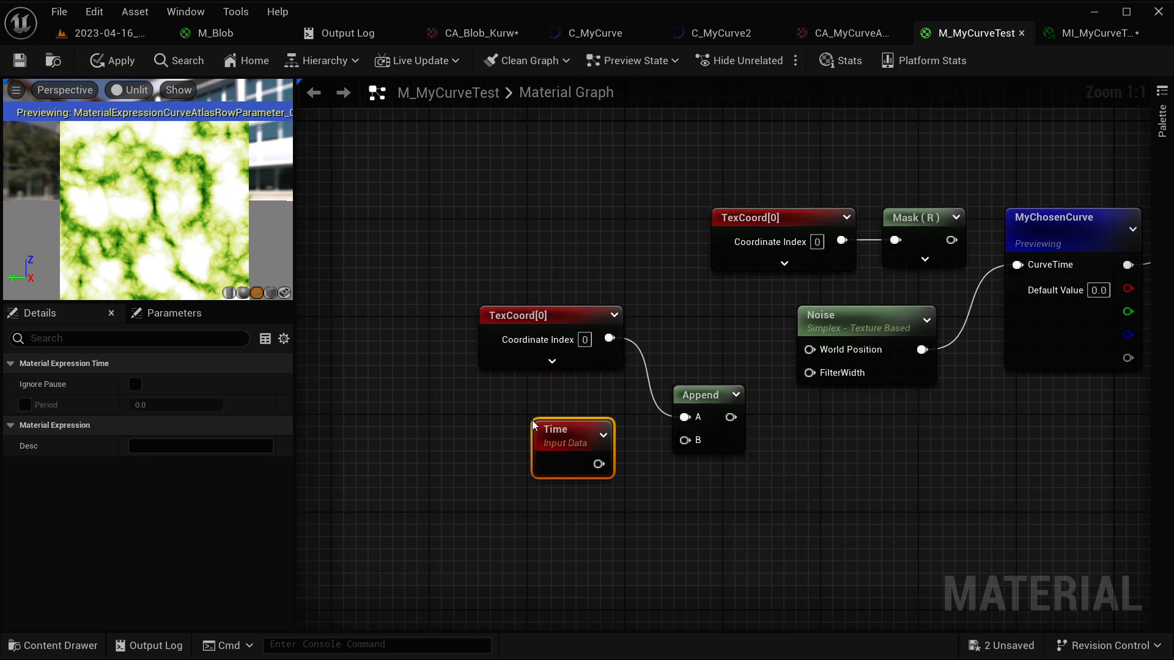
pyautogui.moveTo(569, 429); pyautogui.dragTo(455, 444)
pyautogui.press('m')
pyautogui.click(563, 465)
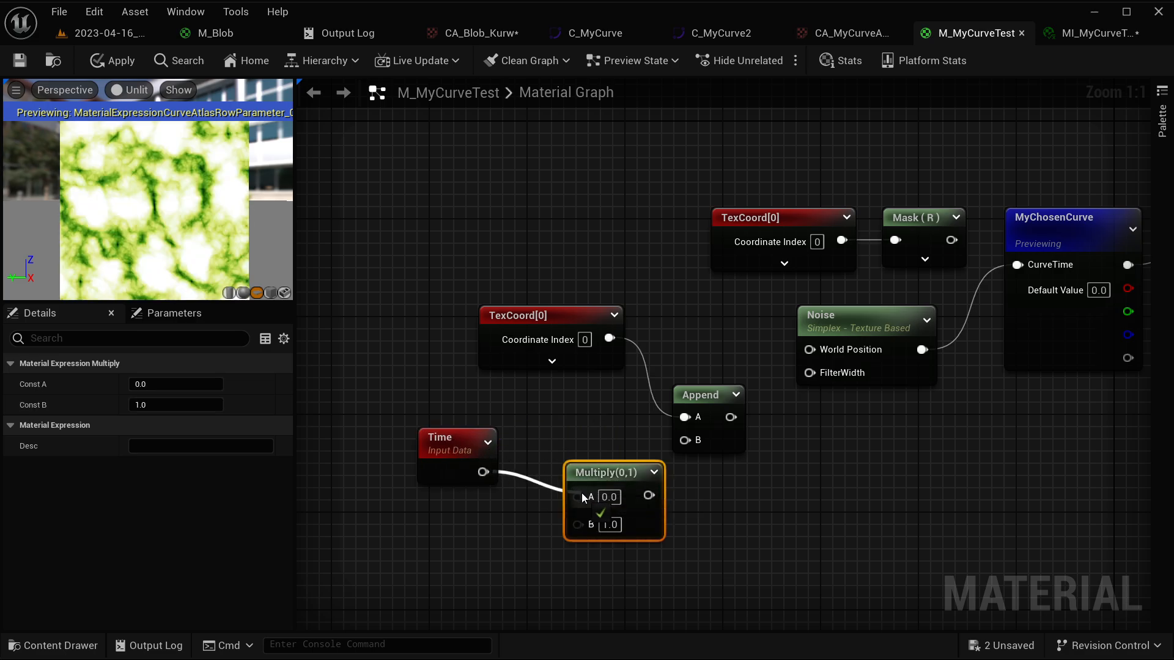
pyautogui.moveTo(582, 493); pyautogui.dragTo(581, 494)
pyautogui.press('s')
pyautogui.click(421, 529)
pyautogui.write('ss')
pyautogui.moveTo(368, 532); pyautogui.dragTo(488, 571)
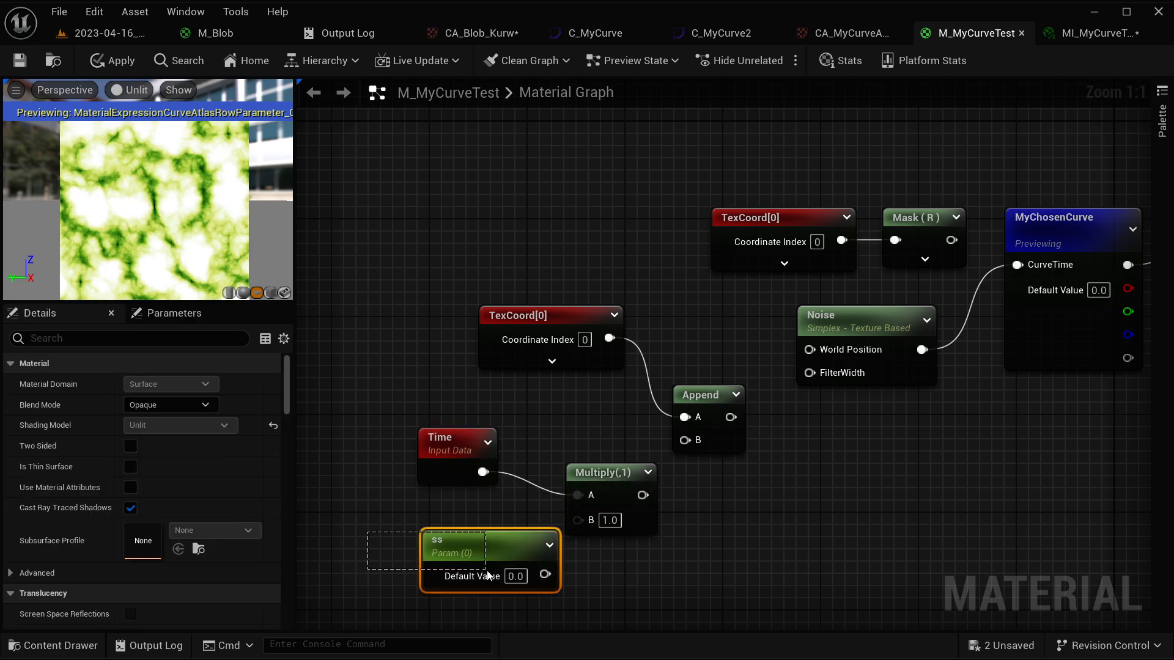
pyautogui.press('Delete')
# Add a scalar parameter named Speed below the Time node and connect it to input B of Multiply
pyautogui.rightClick(419, 513)
pyautogui.write('scala')
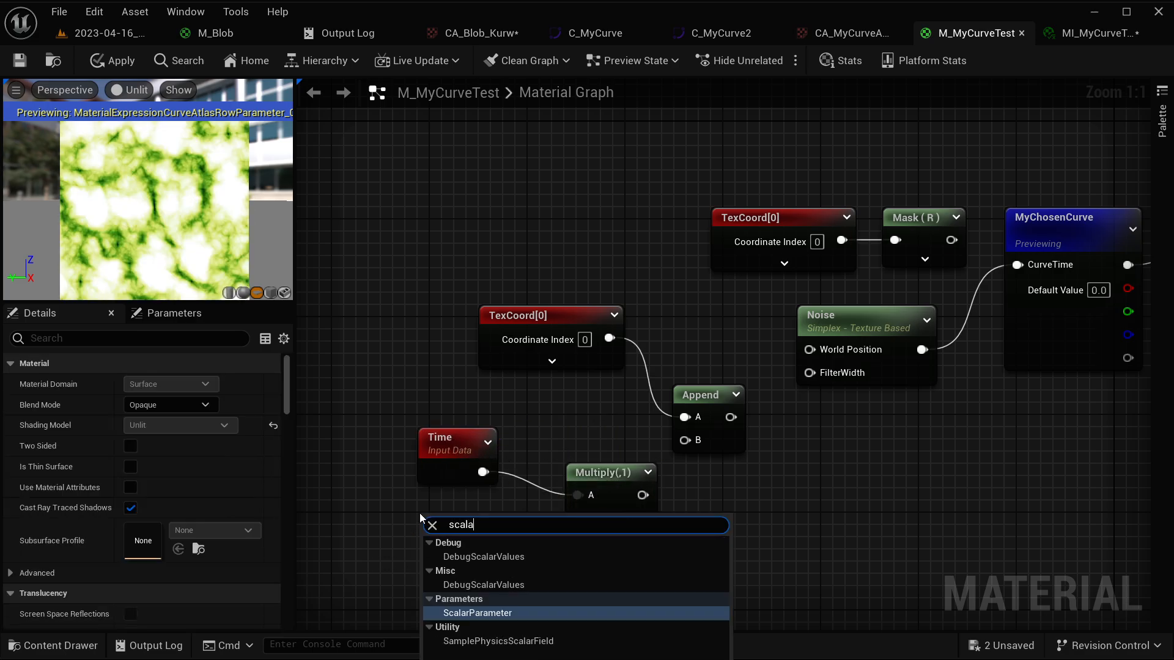
pyautogui.write('r')
pyautogui.press('Return')
pyautogui.write('Spe')
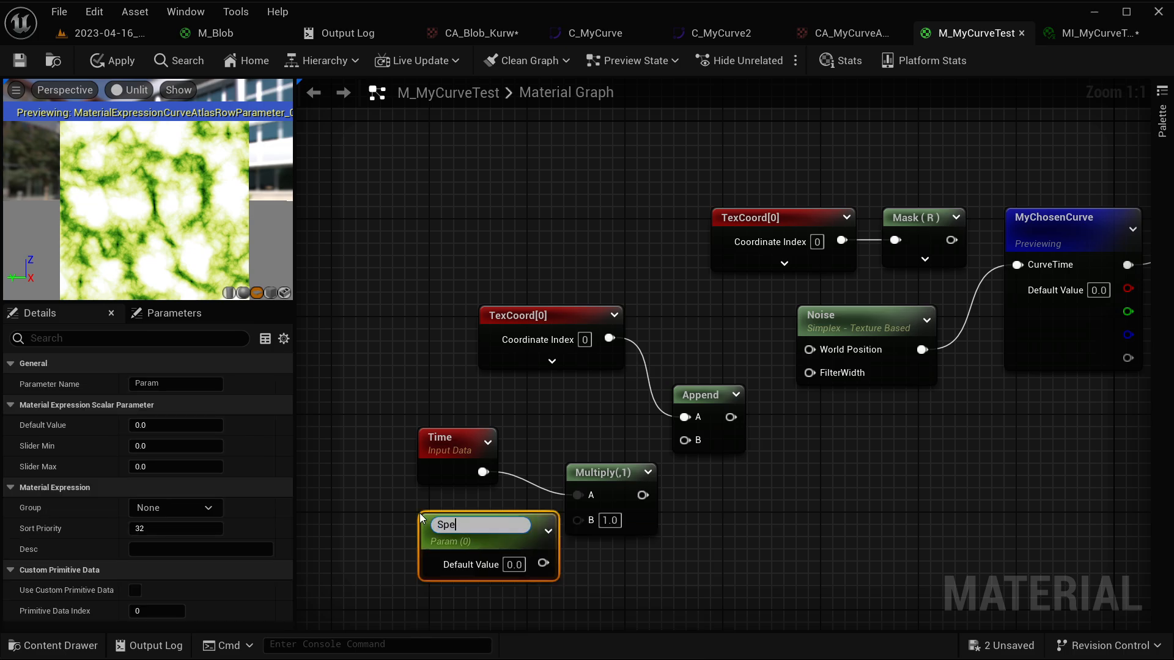
pyautogui.write('ed')
pyautogui.press('Return')
pyautogui.moveTo(498, 526); pyautogui.dragTo(434, 508)
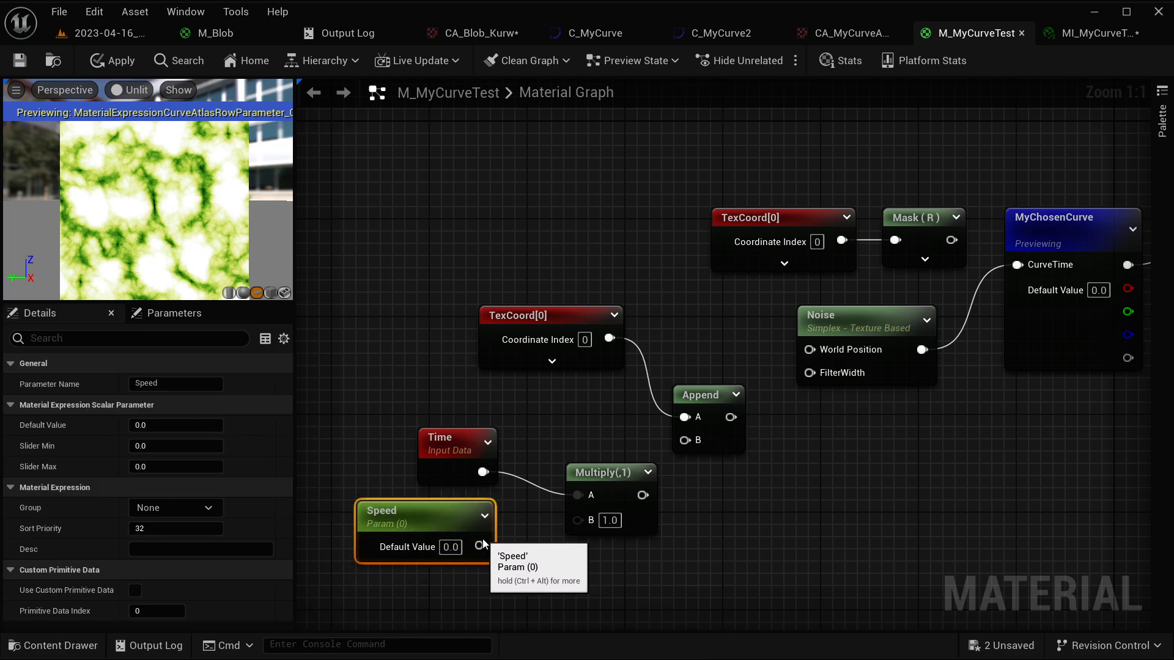
pyautogui.moveTo(482, 546); pyautogui.dragTo(587, 519)
# Connect the Multiply output to input B of Append and move the Time, Speed and Multiply nodes closer together beside it
pyautogui.moveTo(597, 475); pyautogui.dragTo(686, 442)
pyautogui.click(592, 411)
pyautogui.moveTo(629, 554); pyautogui.dragTo(394, 415)
pyautogui.moveTo(569, 471); pyautogui.dragTo(594, 448)
pyautogui.click(753, 514)
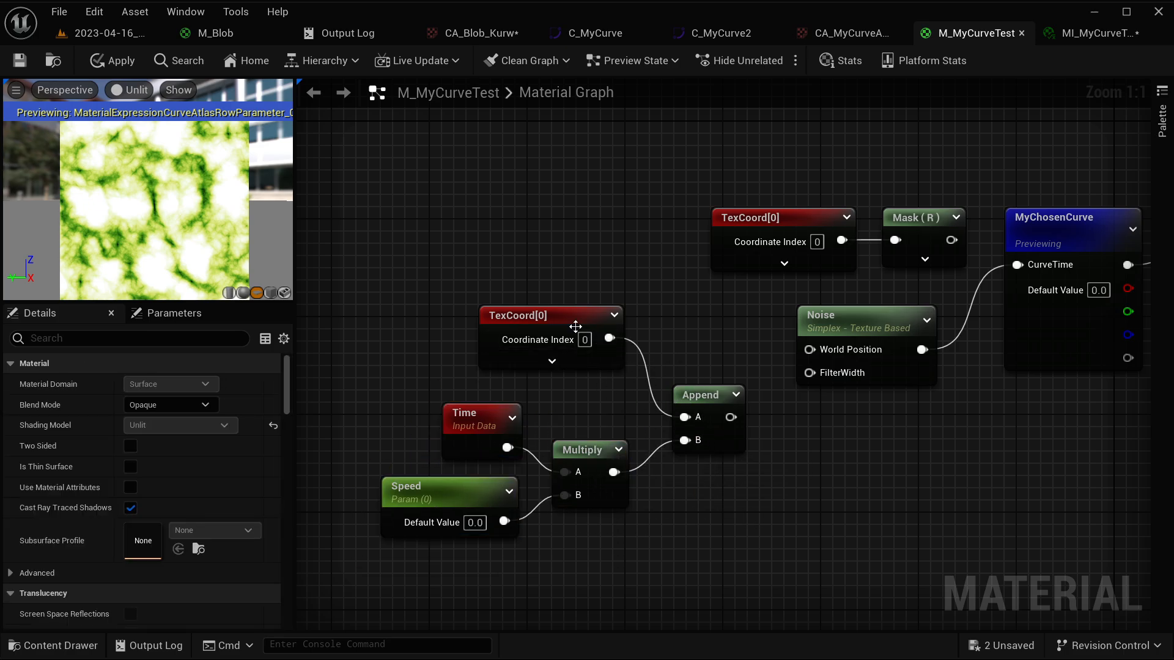
# Make the preview viewport taller and move the copied TexCoord, Time, Speed, Multiply and Append nodes closer to Noise
pyautogui.moveTo(676, 327); pyautogui.dragTo(601, 363, button='right')
pyautogui.click(480, 359)
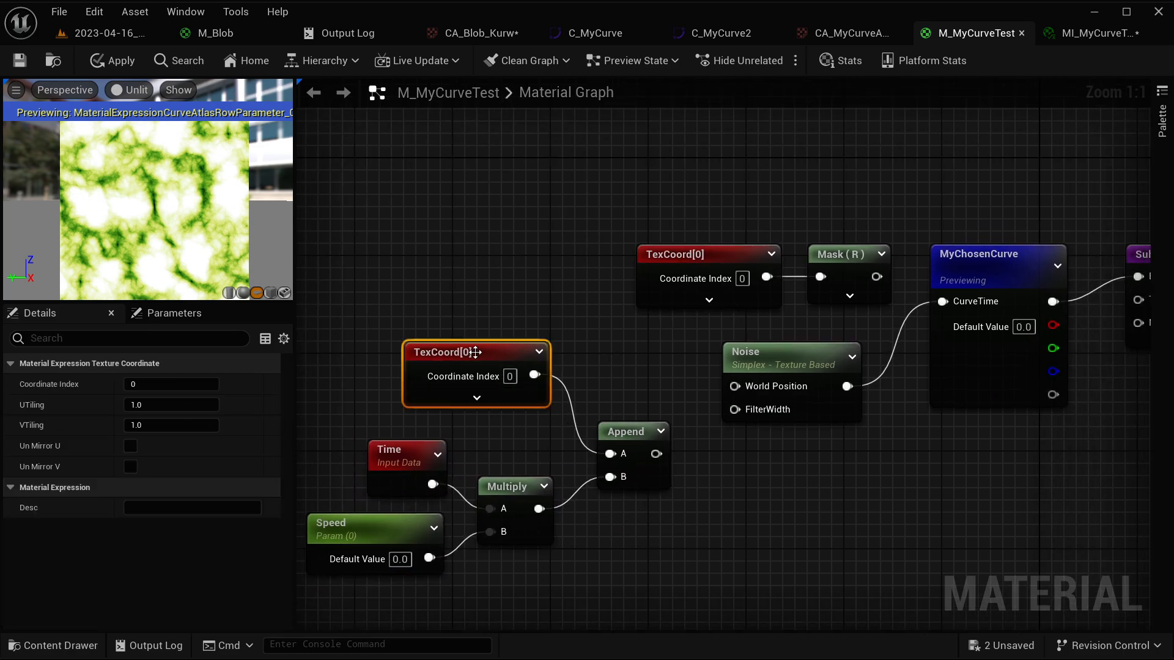
pyautogui.moveTo(257, 303); pyautogui.dragTo(257, 343)
pyautogui.moveTo(568, 518); pyautogui.dragTo(626, 492, button='right')
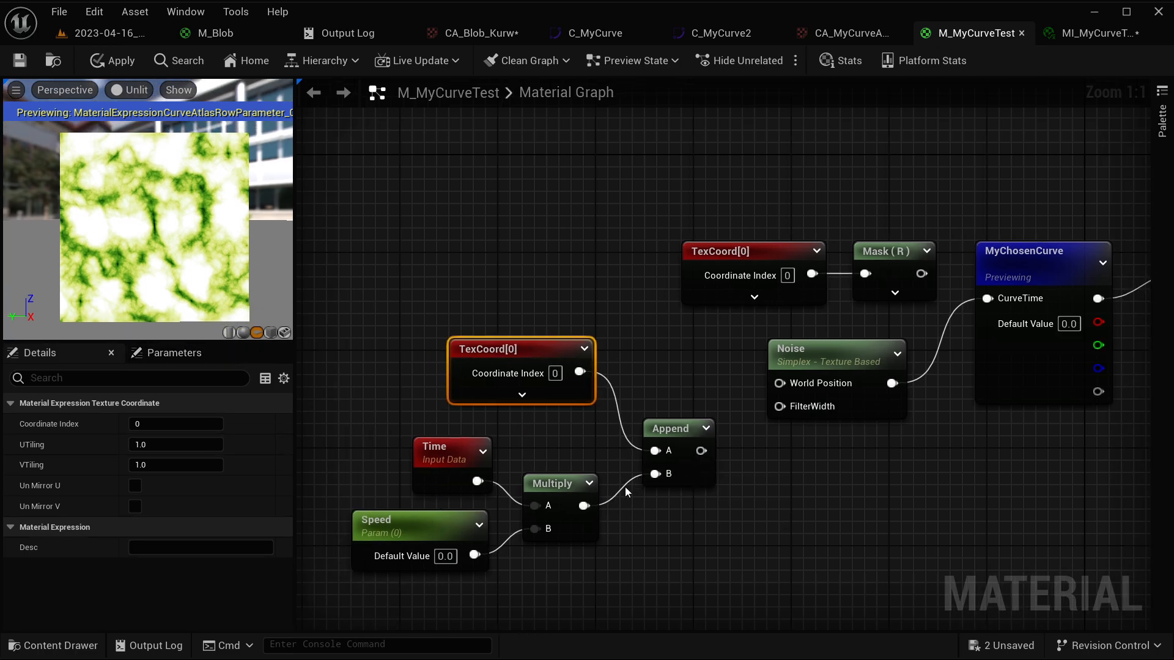
pyautogui.moveTo(750, 530); pyautogui.dragTo(434, 367)
pyautogui.moveTo(520, 341); pyautogui.dragTo(547, 318)
pyautogui.click(934, 502)
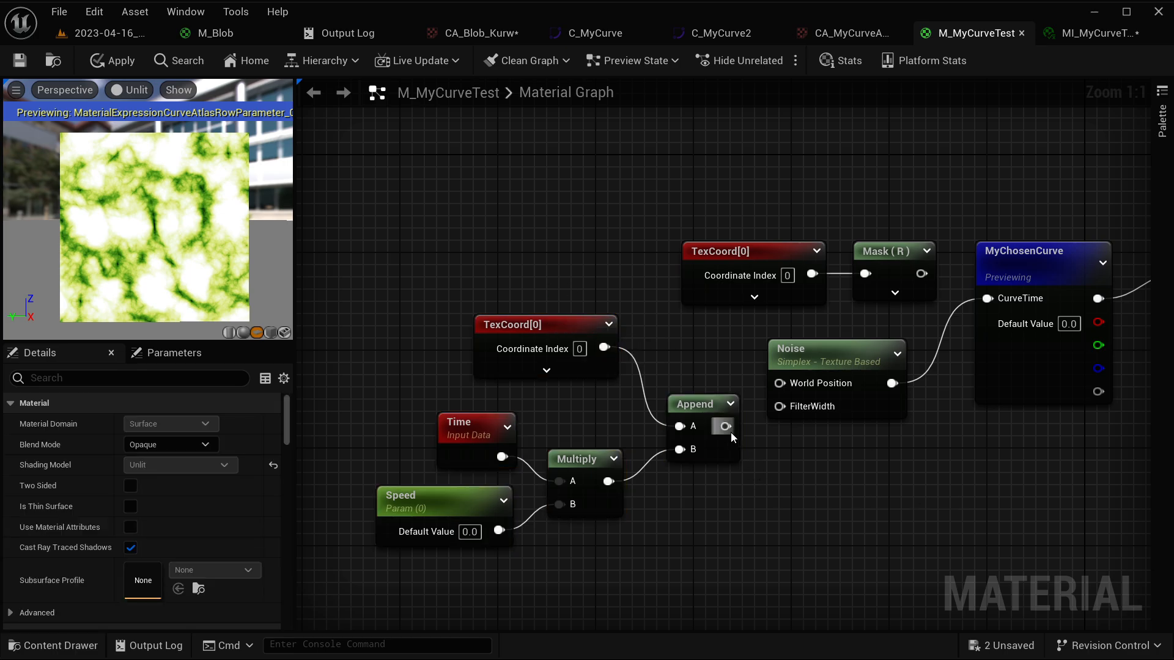
# Connect the Append output to the World Position input of the Noise node
pyautogui.moveTo(731, 432); pyautogui.dragTo(785, 388)
pyautogui.moveTo(690, 216); pyautogui.dragTo(893, 294)
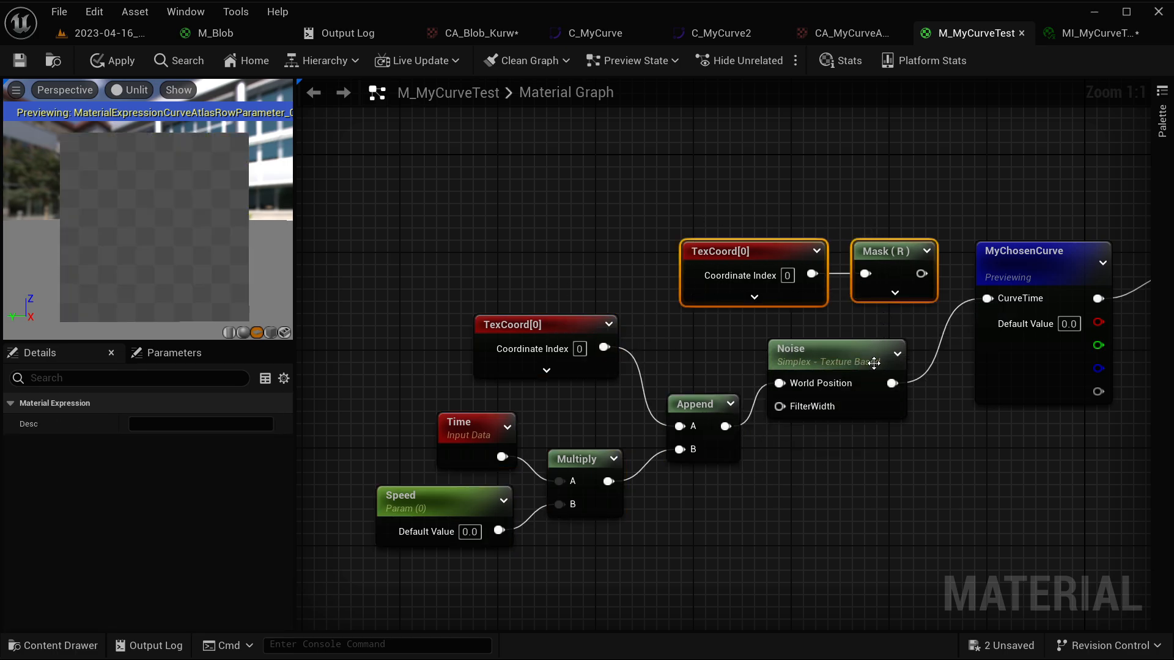
pyautogui.click(862, 472)
pyautogui.moveTo(674, 187); pyautogui.dragTo(872, 256)
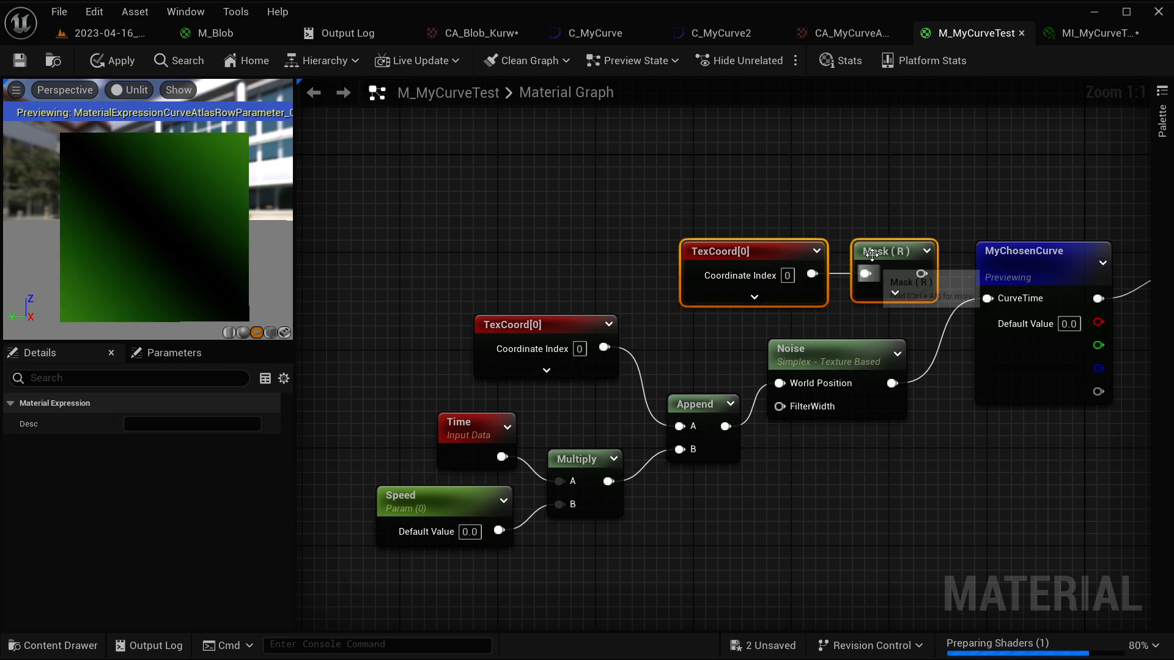
pyautogui.click(788, 211)
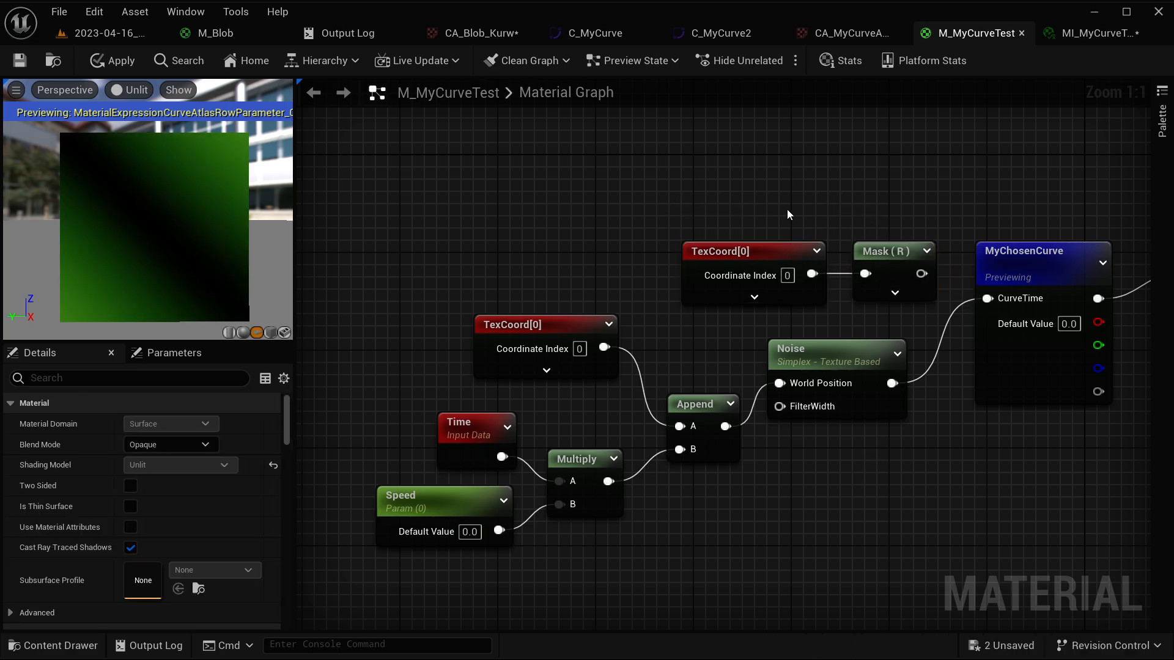
# Try scales of 1 and 2 on the Noise node, and settle on a scale of 3
pyautogui.click(789, 354)
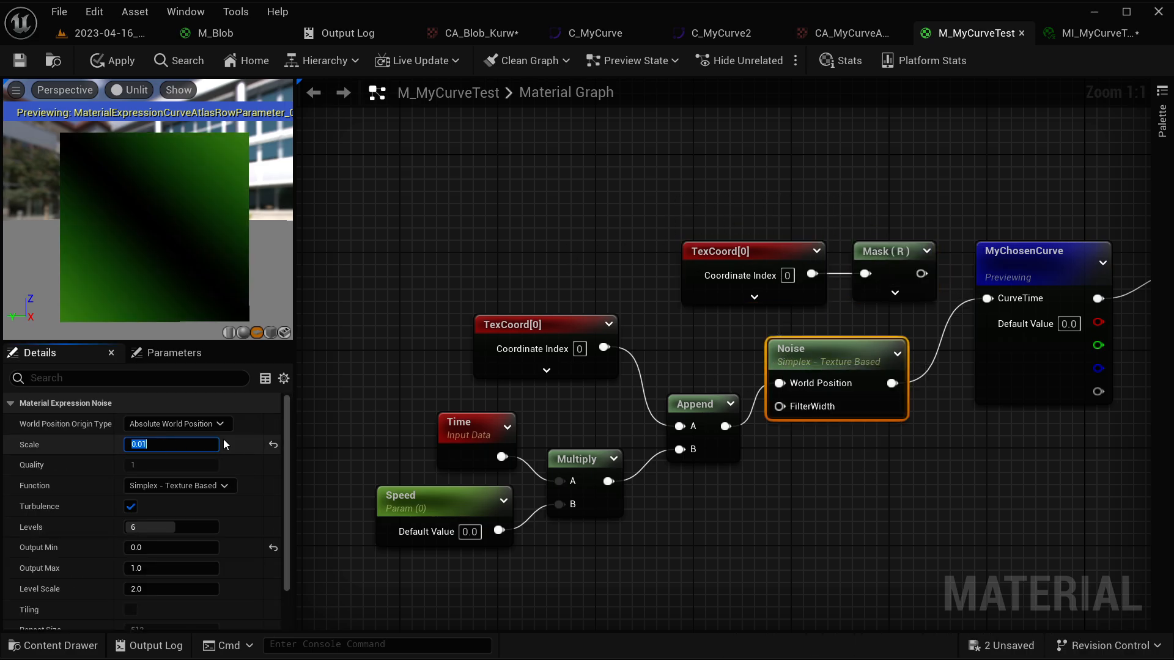
pyautogui.write('1')
pyautogui.press('Return')
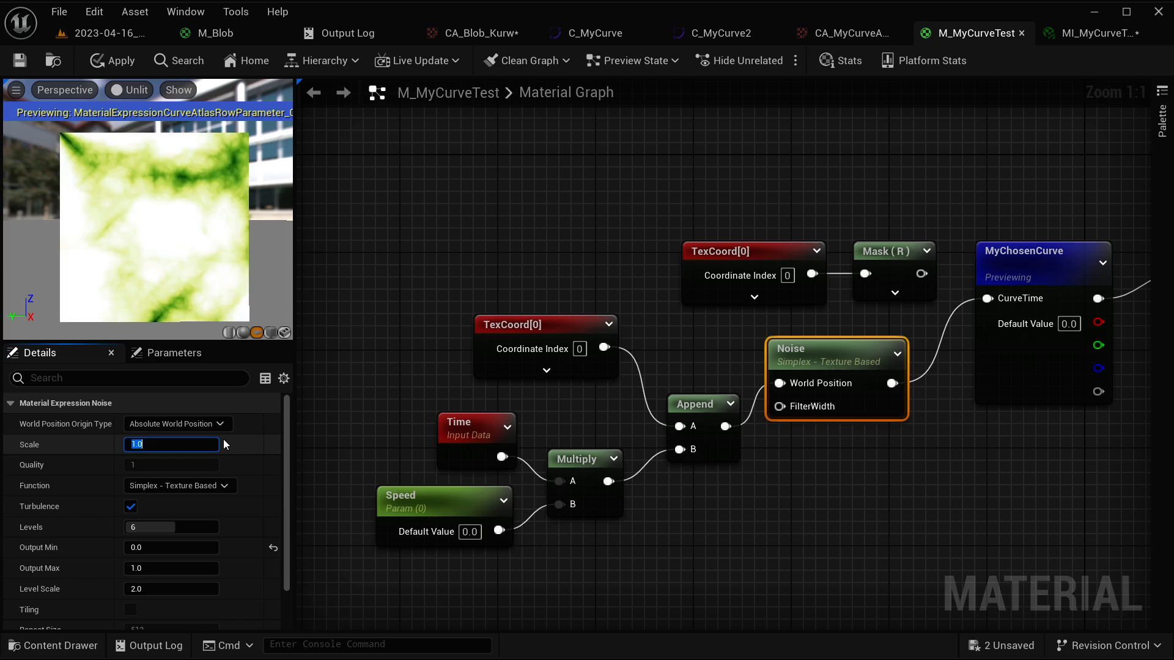
pyautogui.write('2')
pyautogui.press('Return')
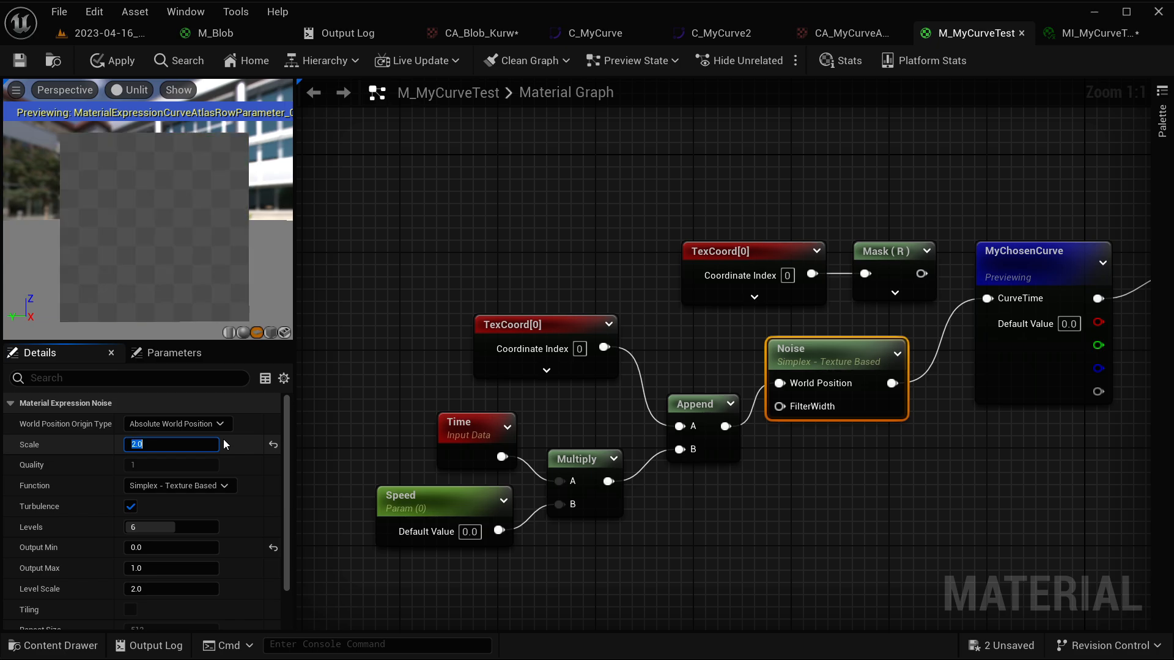
pyautogui.write('3')
pyautogui.press('Return')
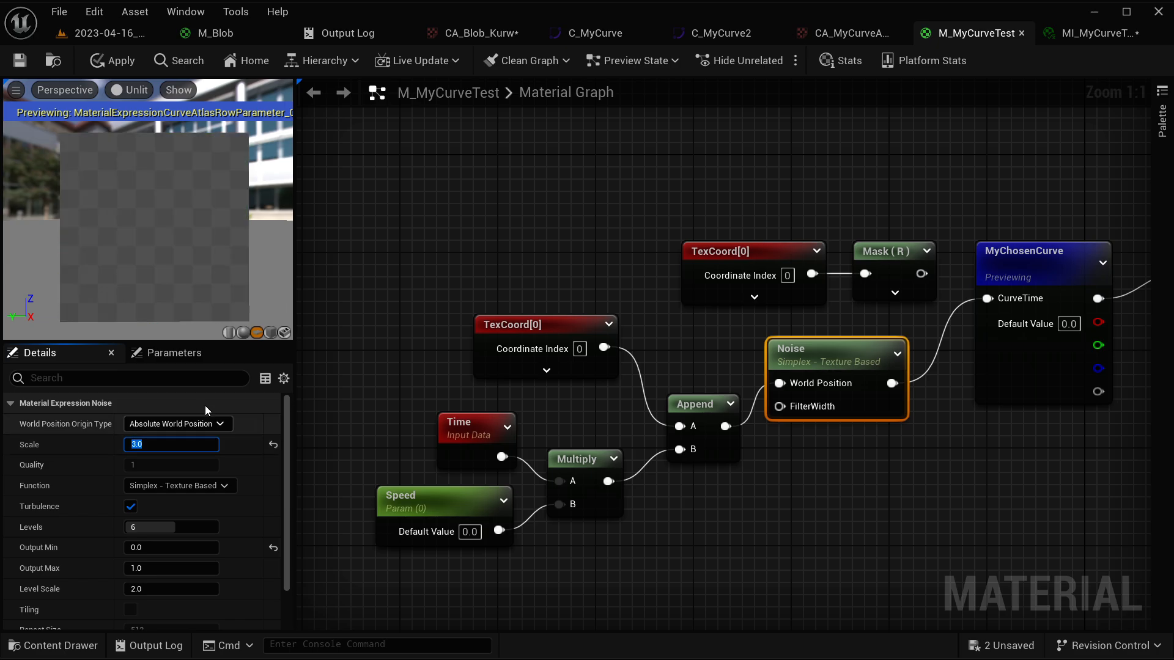
pyautogui.moveTo(180, 258)
pyautogui.mouseDown()
pyautogui.moveTo(146, 257)
pyautogui.moveTo(189, 257)
pyautogui.moveTo(180, 256)
pyautogui.mouseUp()
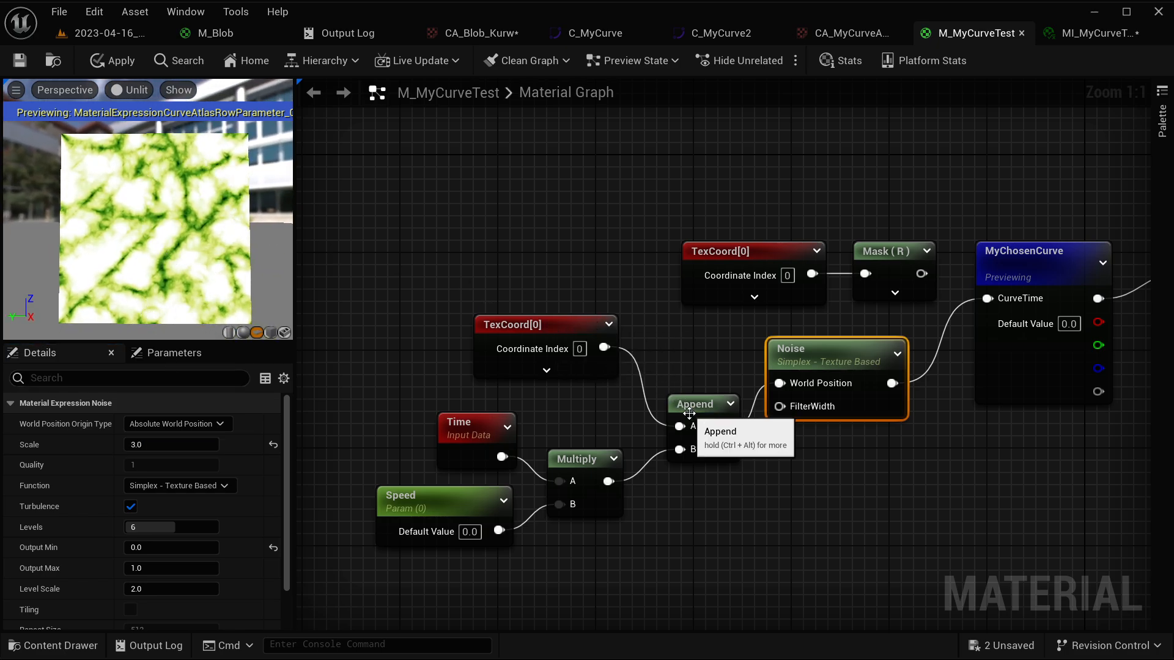
# Set the default value of the Speed parameter to 0.1
pyautogui.click(670, 504)
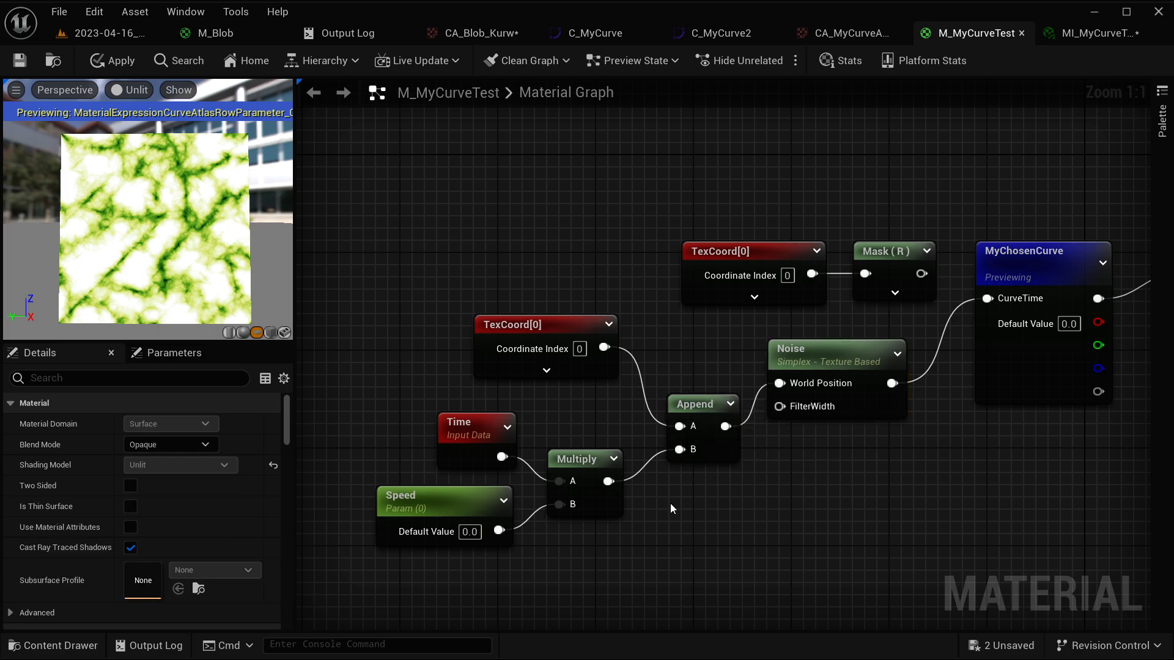
pyautogui.click(462, 509)
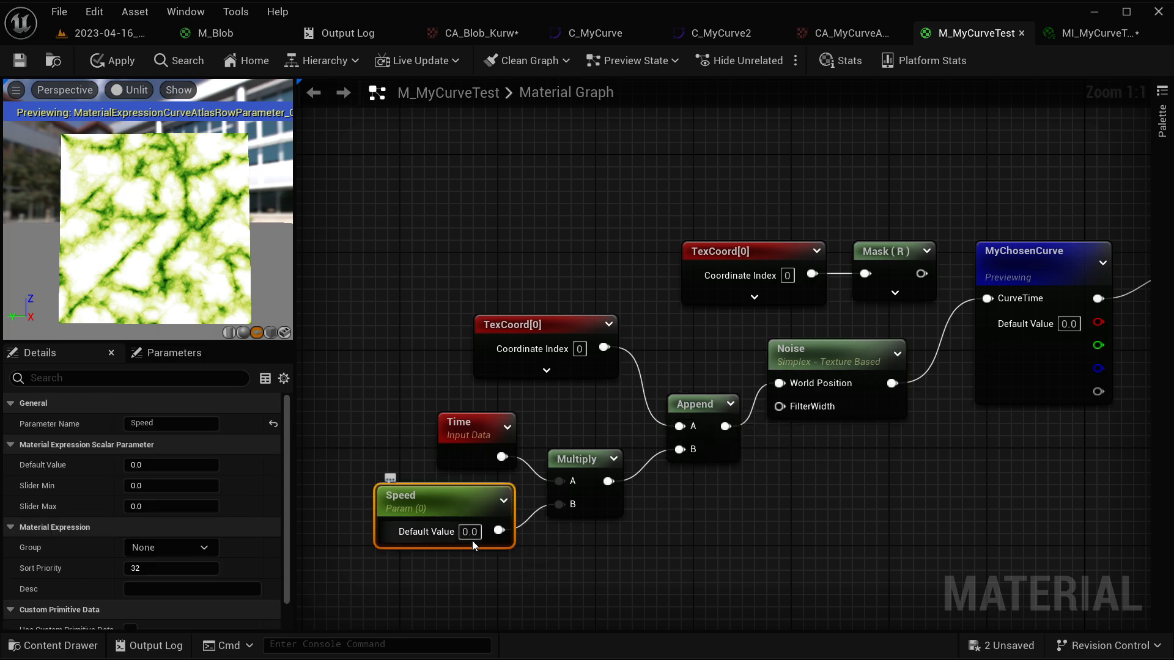
pyautogui.click(470, 532)
pyautogui.write('0.1')
pyautogui.press('Return')
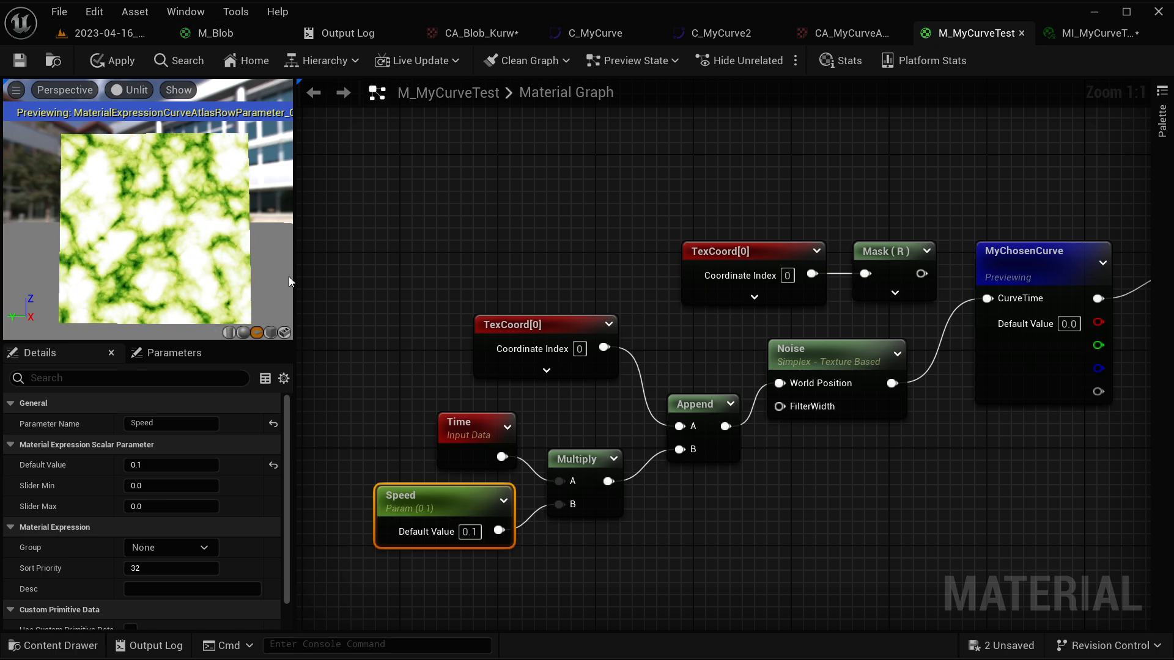
# Enlarge the material preview viewport to view the animated noise, and save M_MyCurveTest
pyautogui.moveTo(295, 276); pyautogui.dragTo(410, 278)
pyautogui.moveTo(280, 341); pyautogui.dragTo(280, 395)
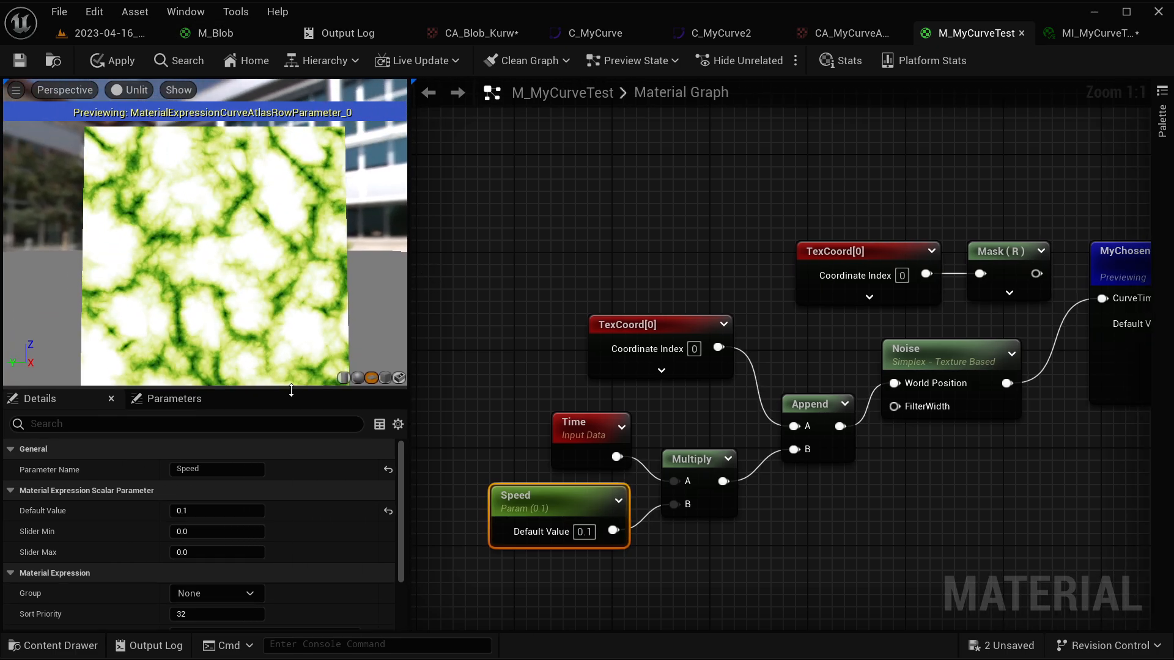
pyautogui.moveTo(241, 259); pyautogui.dragTo(217, 260)
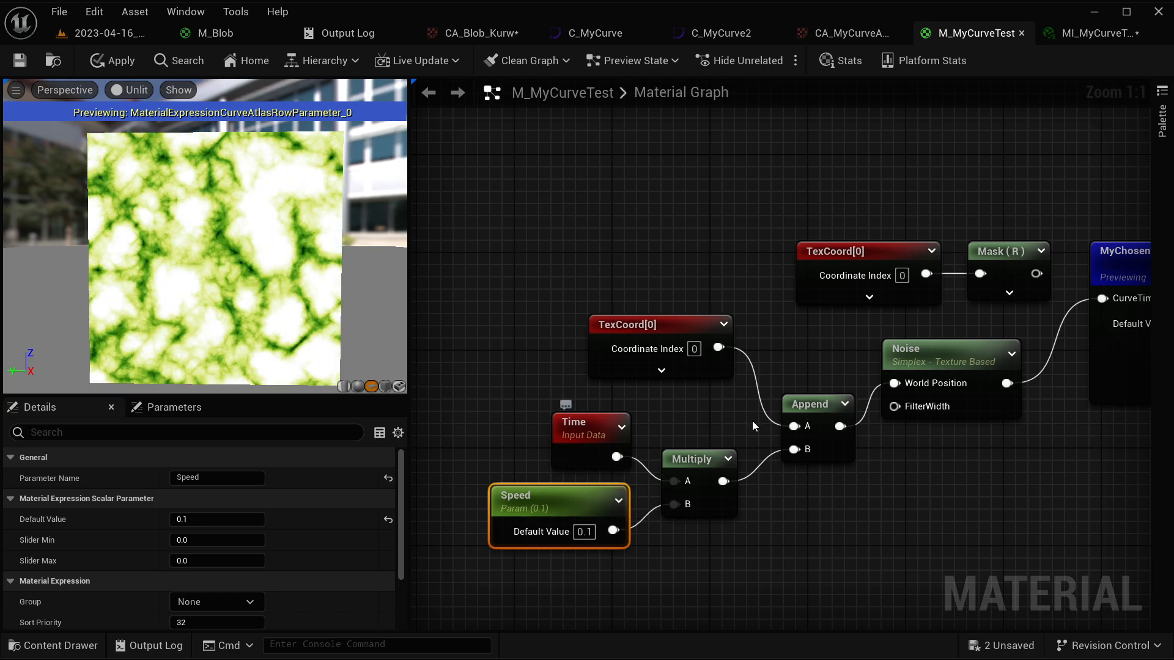
pyautogui.click(949, 478)
pyautogui.moveTo(305, 306)
pyautogui.mouseDown()
pyautogui.moveTo(325, 342)
pyautogui.moveTo(306, 318)
pyautogui.mouseUp()
pyautogui.click(20, 59)
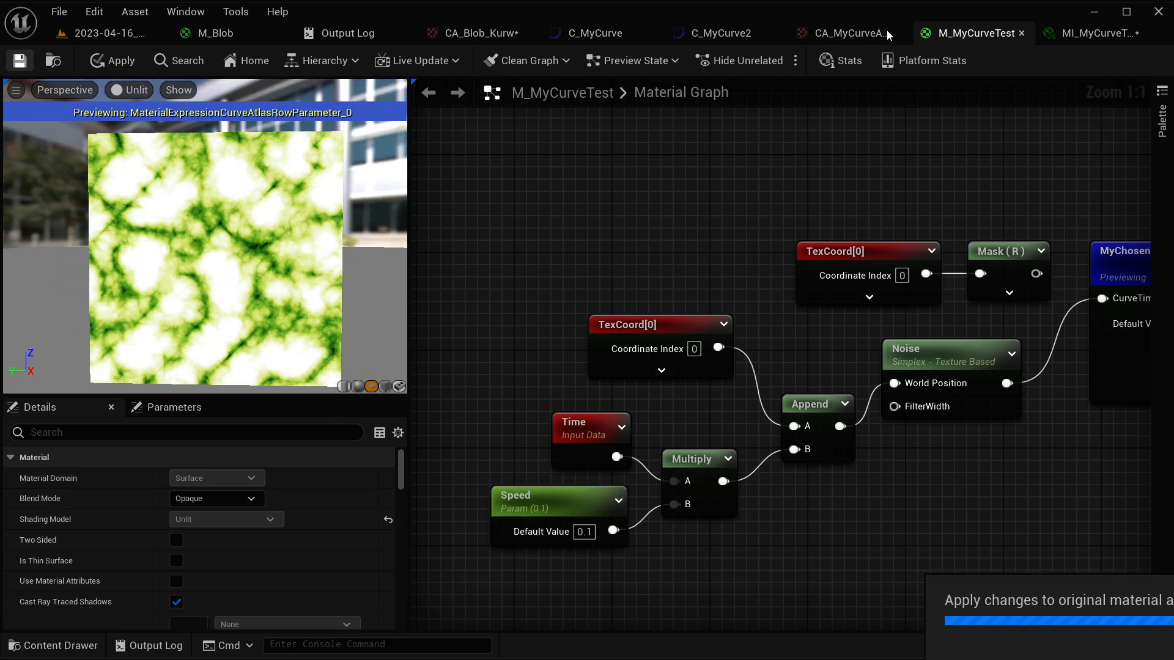
# Go to the MI_MyCurveTest instance, turn on Realtime for its preview and view the sphere from several angles
pyautogui.click(1086, 34)
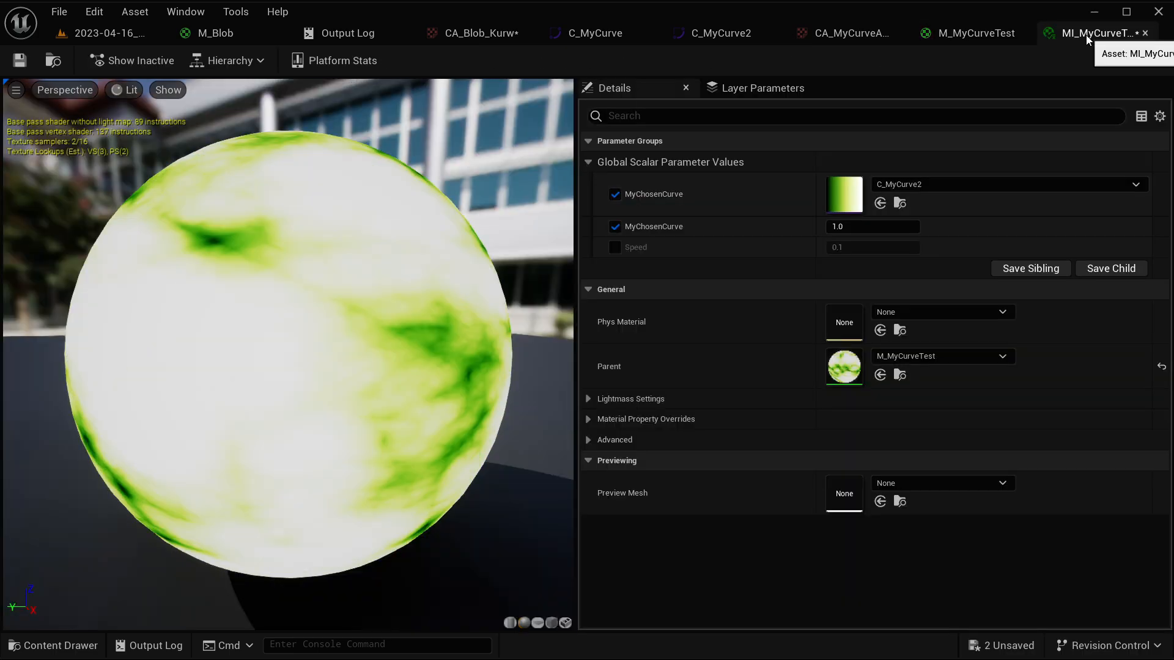
pyautogui.scroll(-3, 439, 282)
pyautogui.click(17, 92)
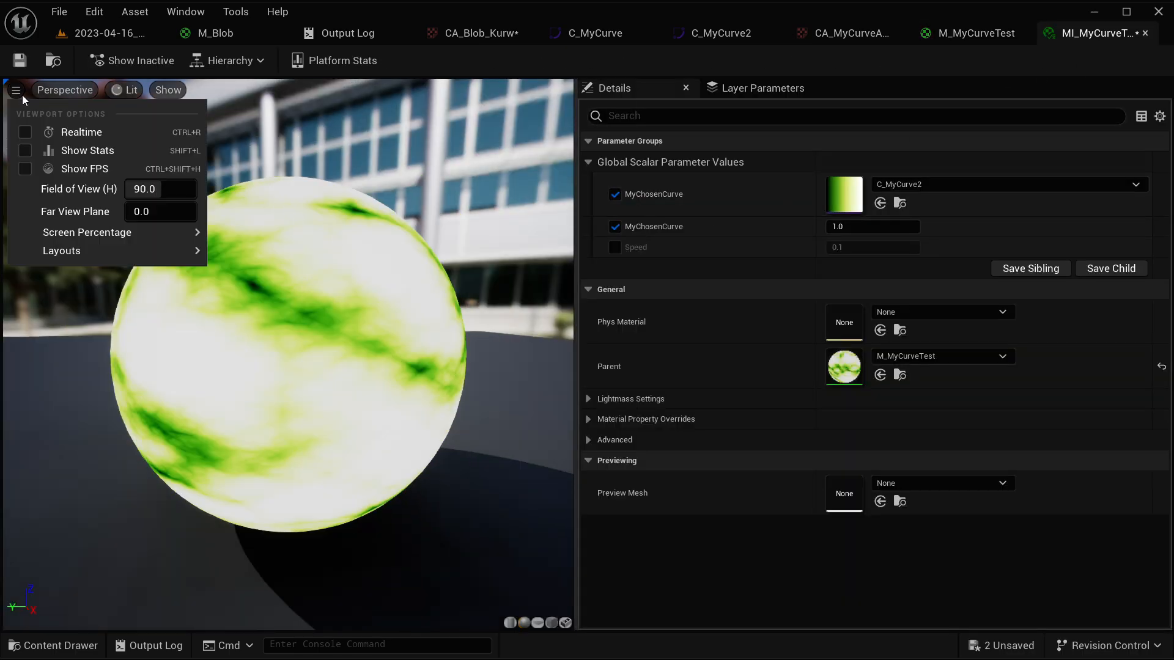
pyautogui.click(57, 134)
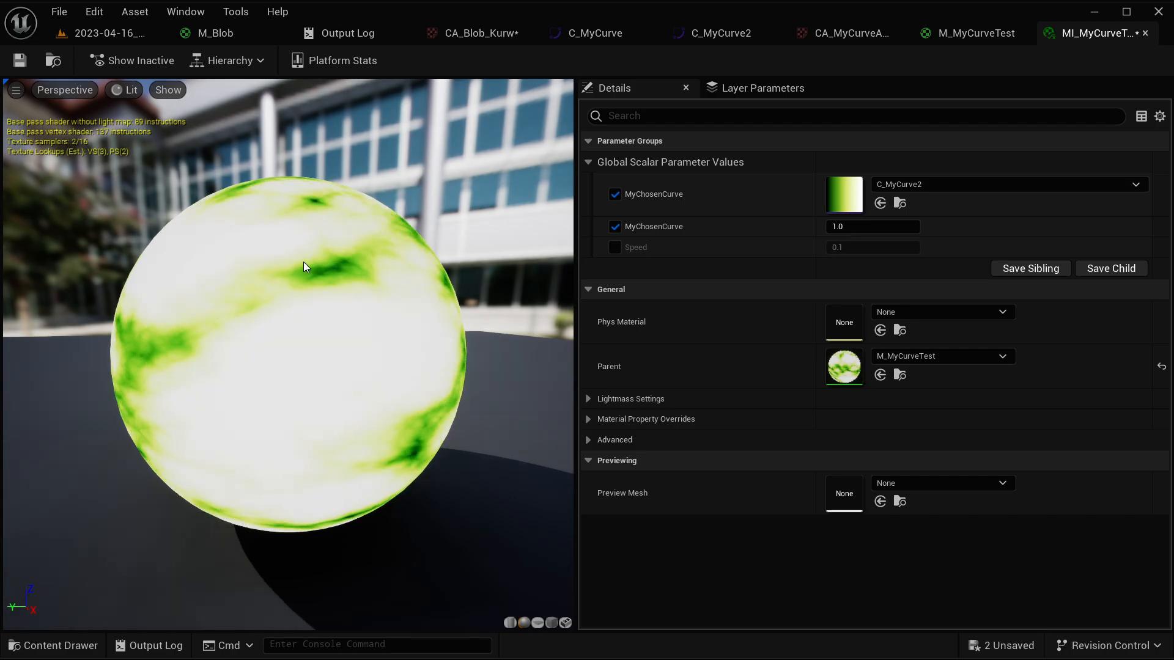
pyautogui.moveTo(229, 395); pyautogui.dragTo(287, 398)
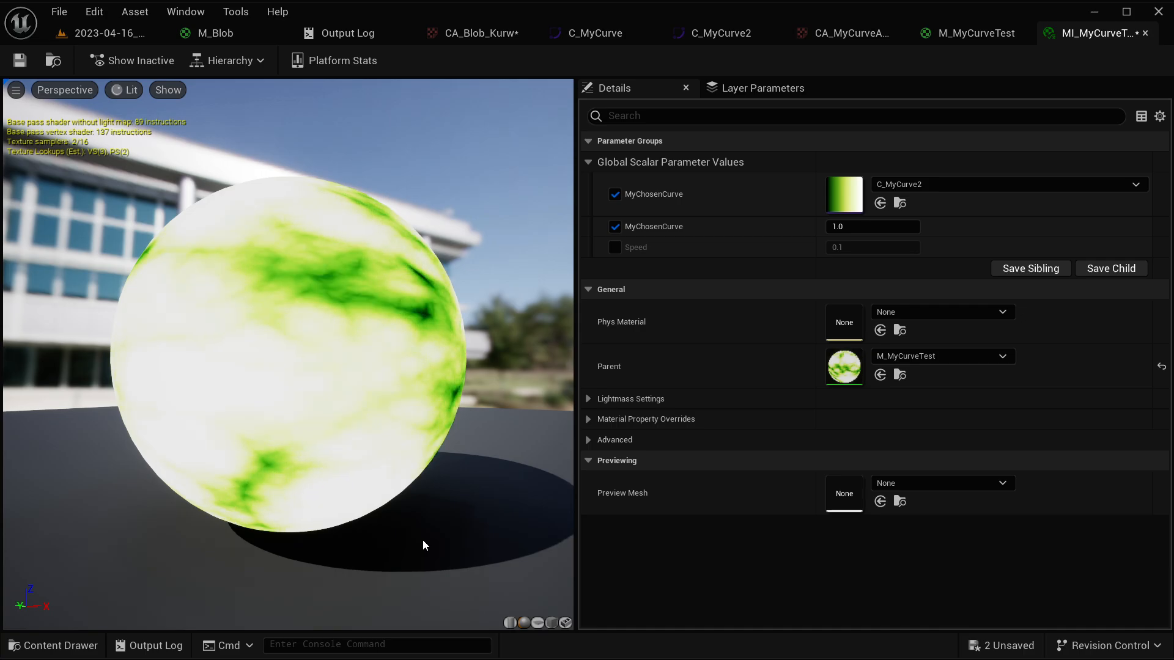
pyautogui.moveTo(406, 493); pyautogui.dragTo(406, 532, button='right')
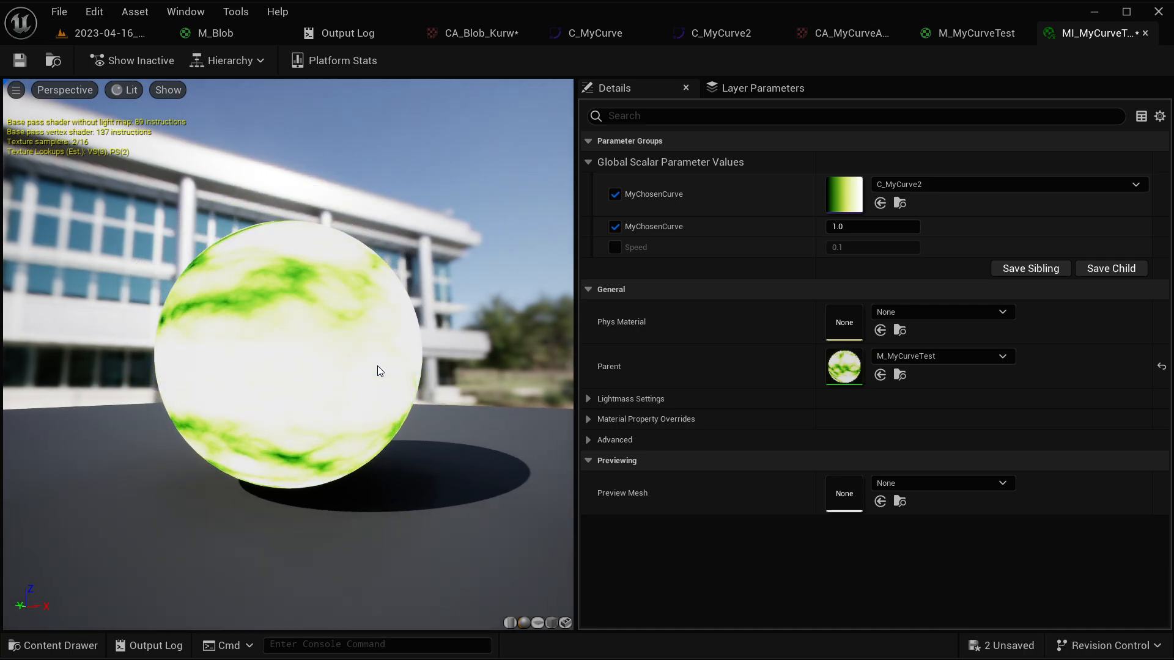
pyautogui.moveTo(376, 362)
pyautogui.mouseDown()
pyautogui.moveTo(403, 361)
pyautogui.moveTo(376, 362)
pyautogui.moveTo(386, 342)
pyautogui.moveTo(374, 342)
pyautogui.mouseUp()
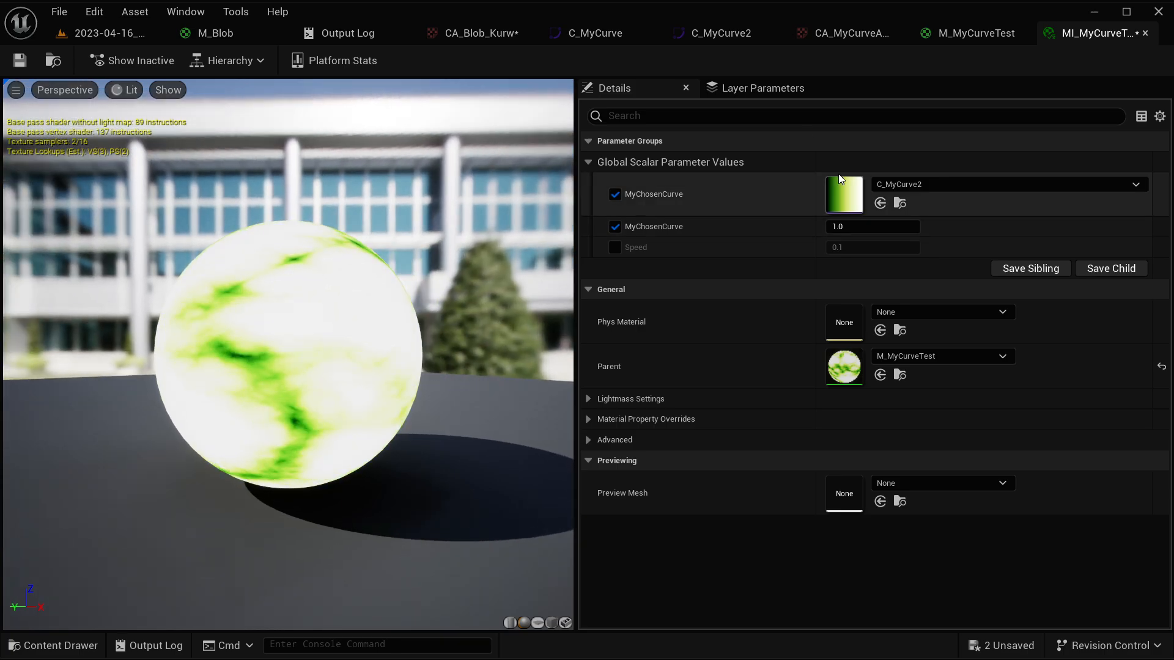
# Return to the level, widen its viewport and look at the blob's jagged green edge
pyautogui.click(211, 33)
pyautogui.click(96, 32)
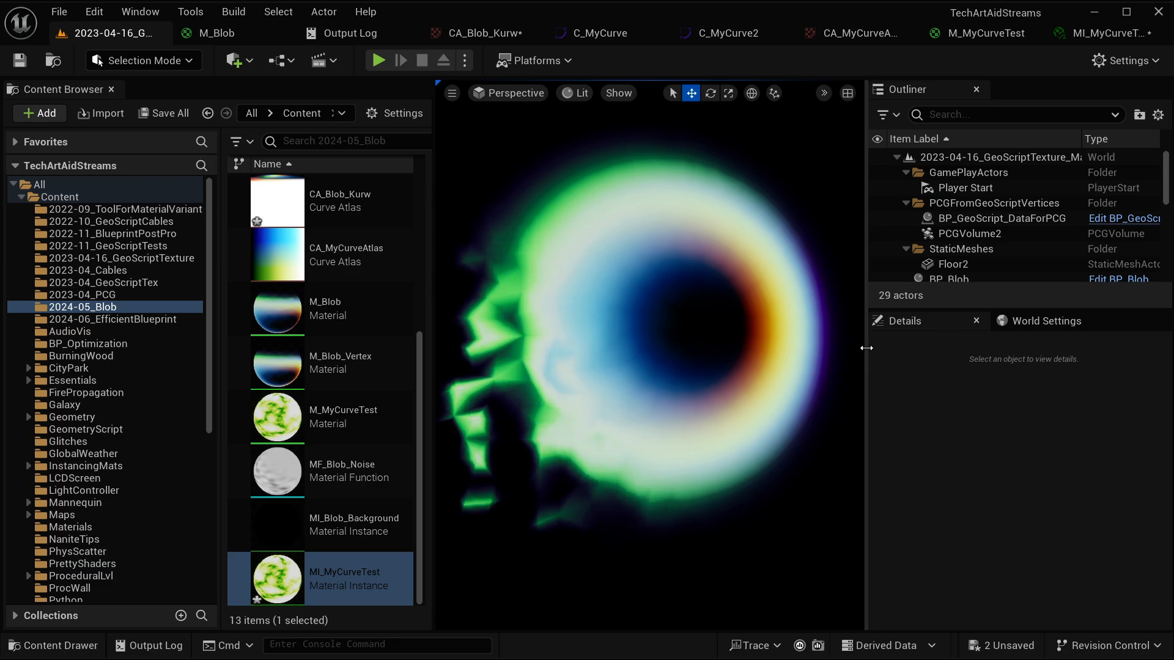
pyautogui.moveTo(868, 349); pyautogui.dragTo(922, 349)
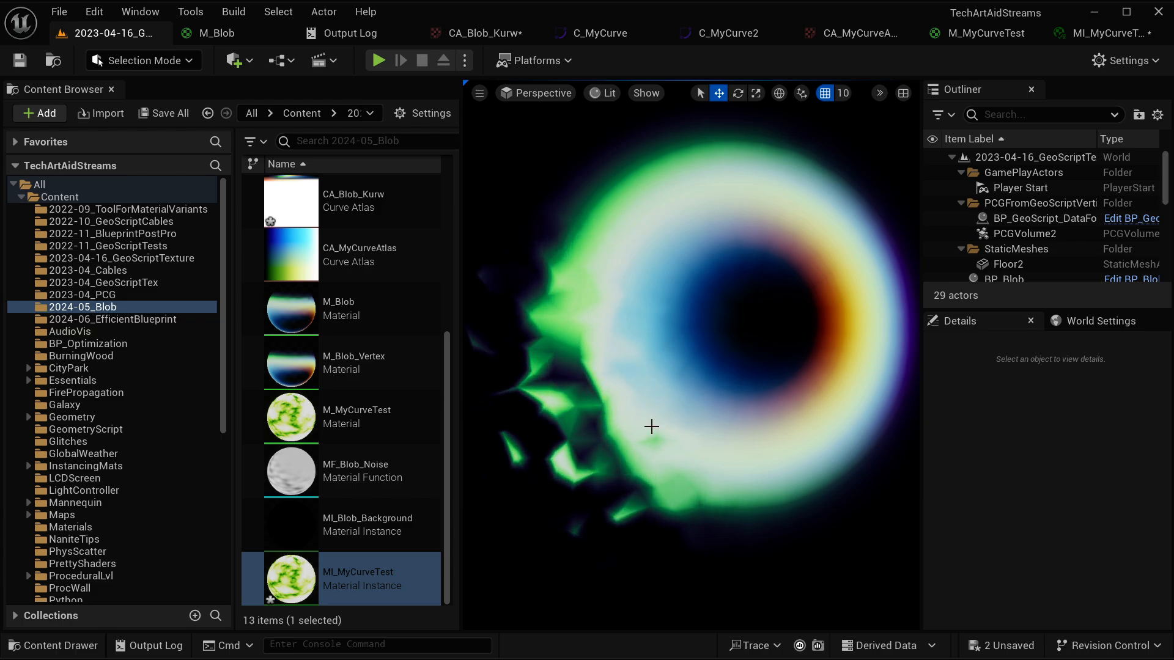
pyautogui.moveTo(624, 415); pyautogui.dragTo(572, 431, button='right')
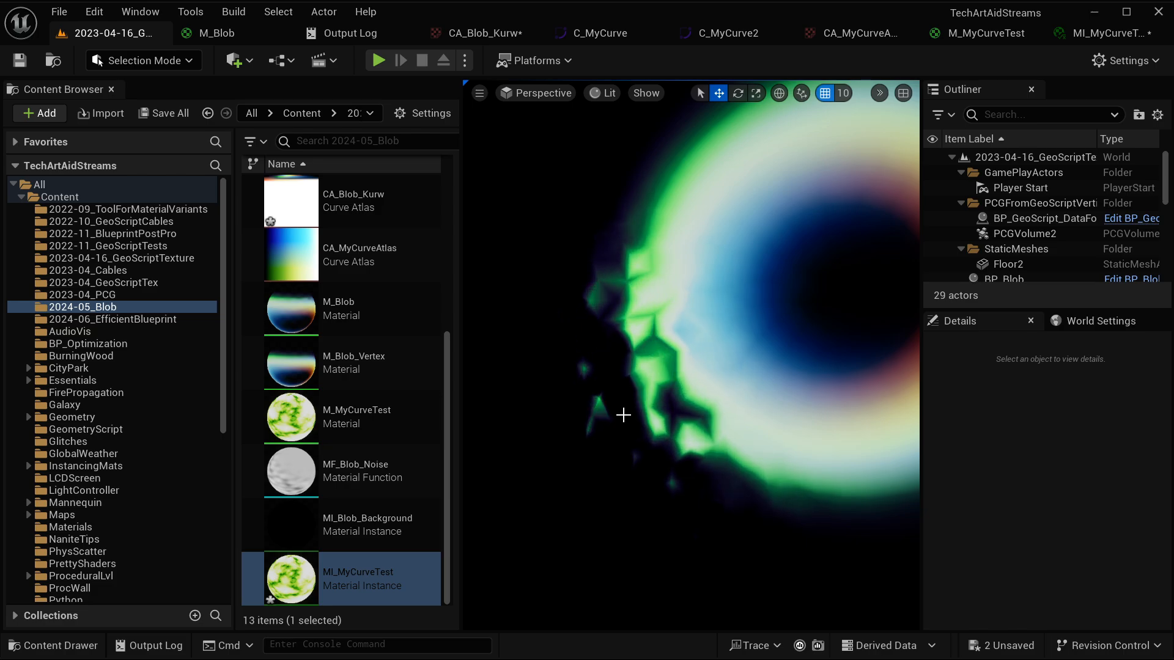
pyautogui.moveTo(572, 431); pyautogui.dragTo(623, 415, button='right')
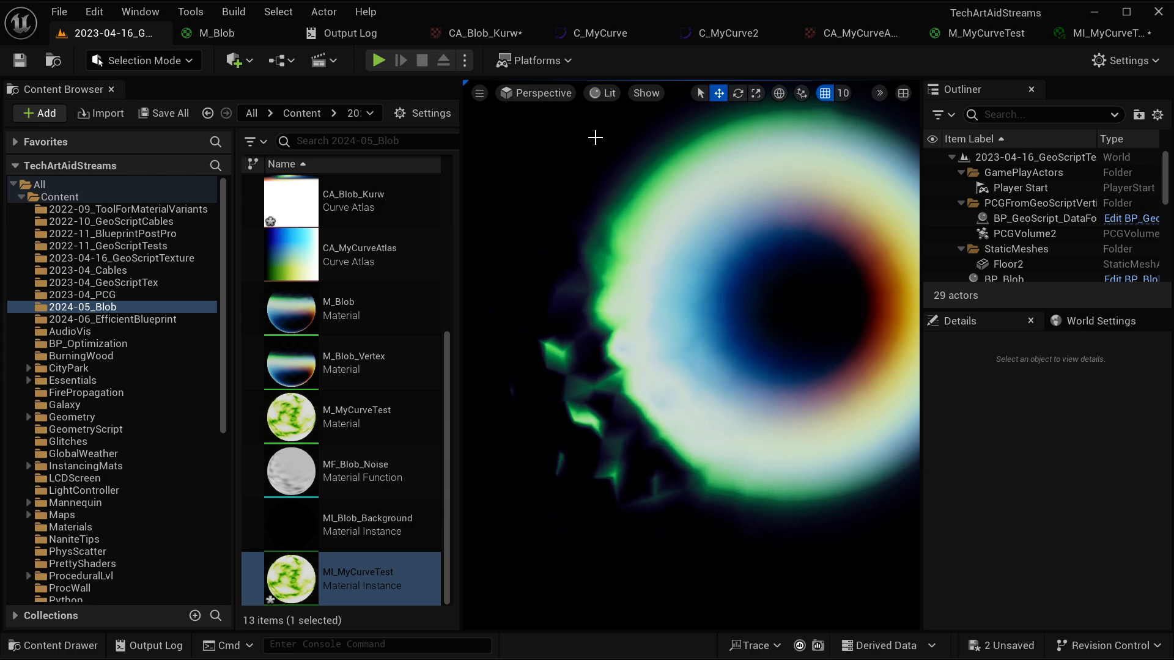
# Inspect the blob's mesh in the Wireframe view mode and switch back to Lit
pyautogui.click(598, 93)
pyautogui.click(642, 190)
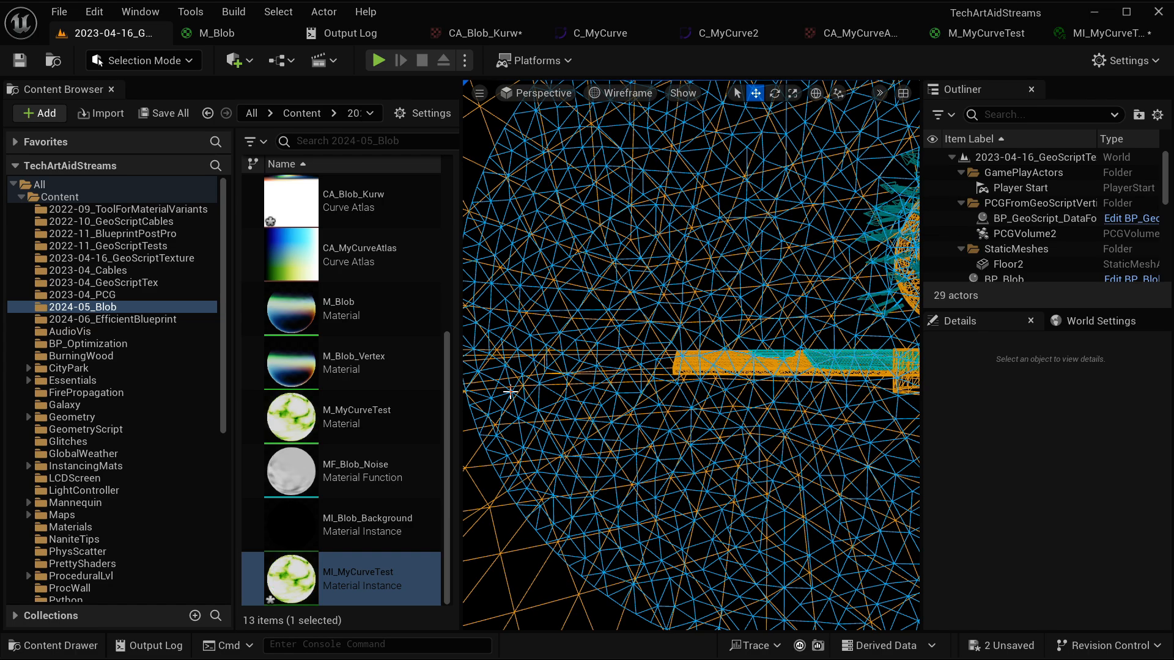
pyautogui.click(615, 94)
pyautogui.click(642, 154)
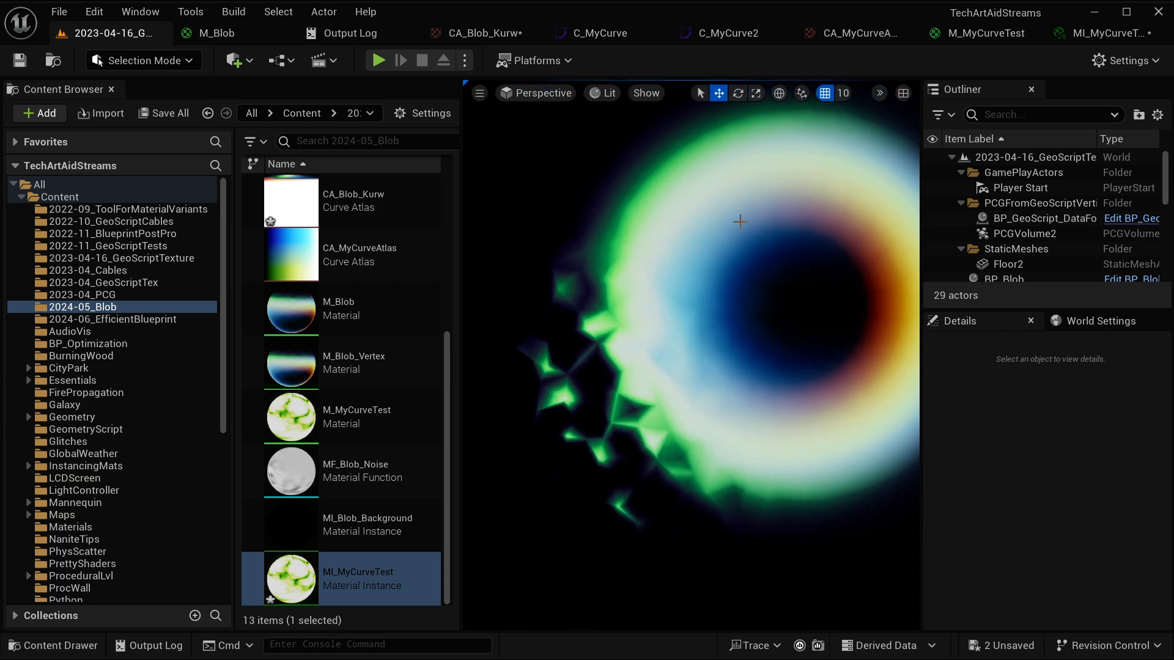
# Show the level viewport full screen, reduce the camera speed to 0.4 and reframe the whole blob
pyautogui.press('F11')
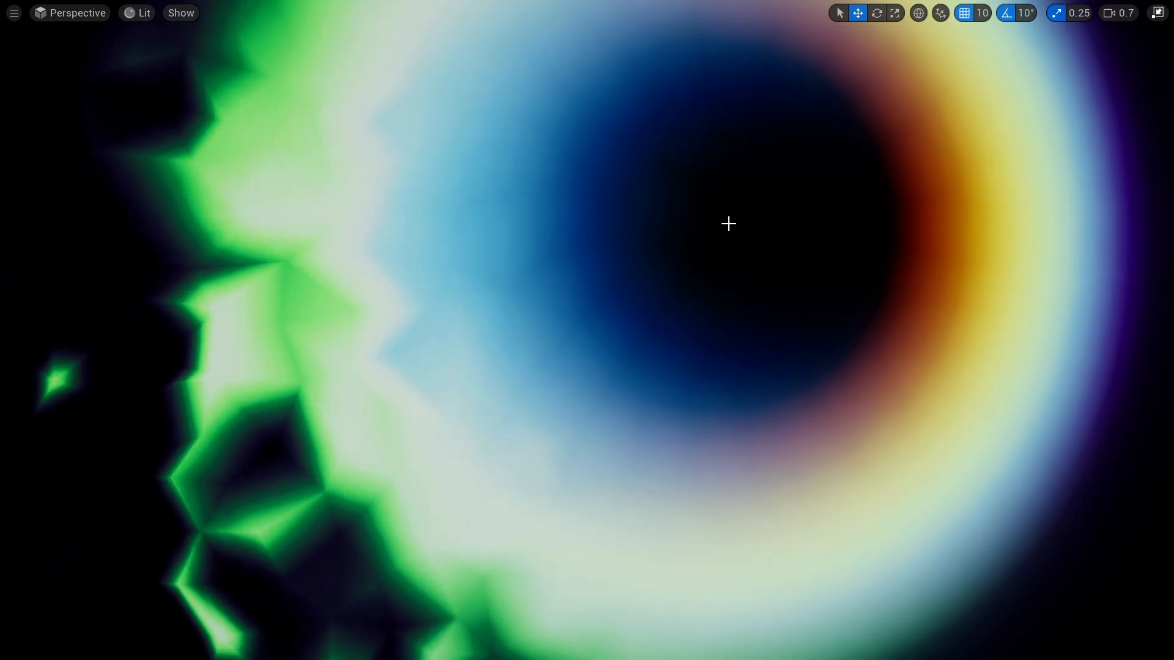
pyautogui.scroll(-5, 728, 224)
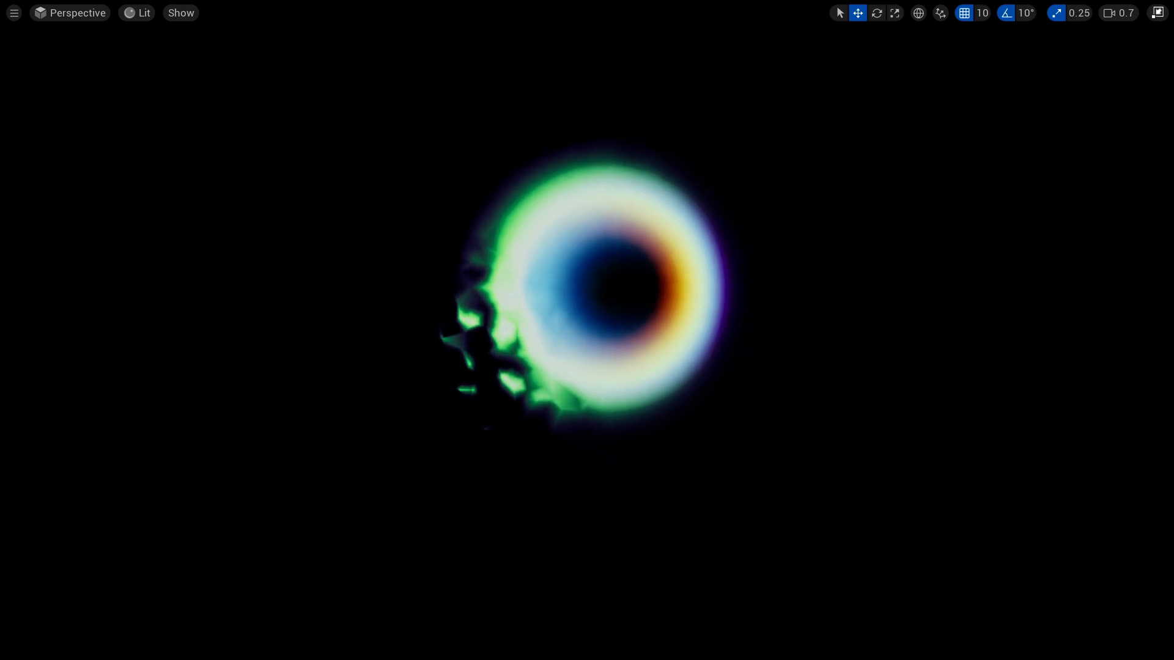
pyautogui.scroll(-3, 587, 330)
pyautogui.press('w')
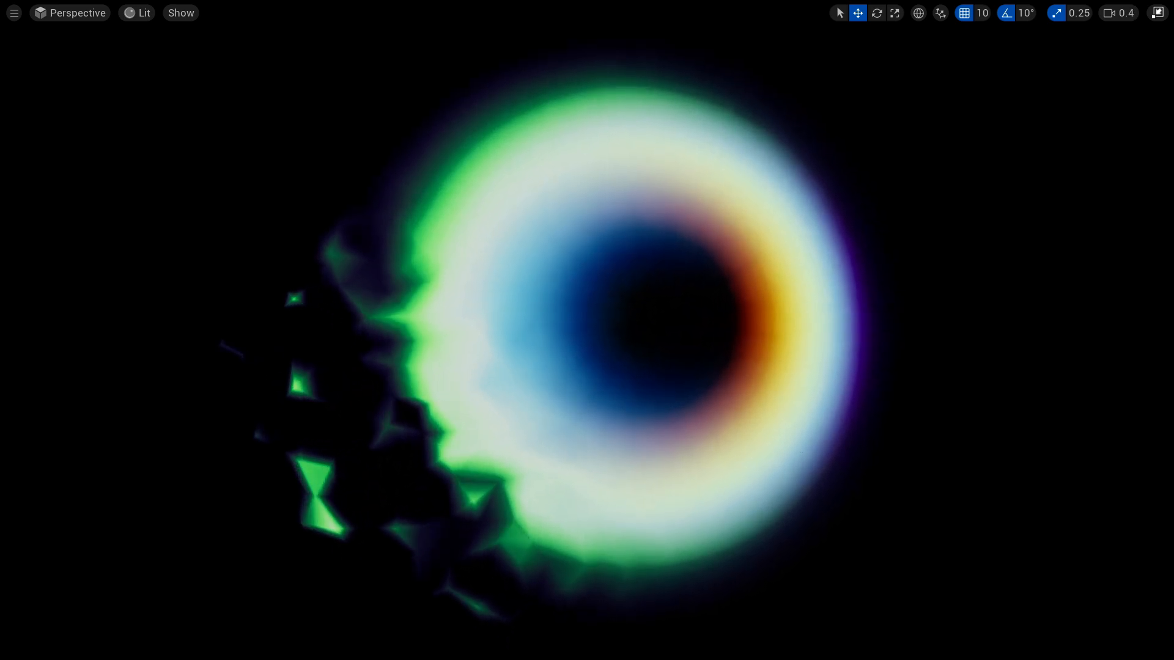
pyautogui.moveTo(728, 224); pyautogui.dragTo(702, 246, button='right')
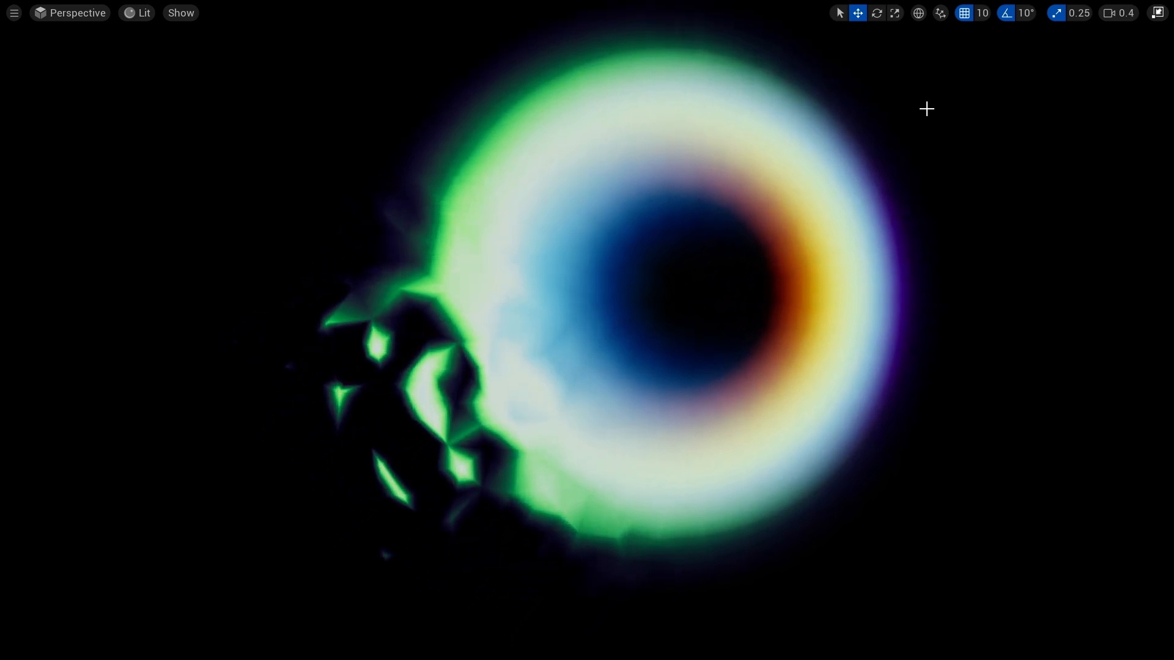